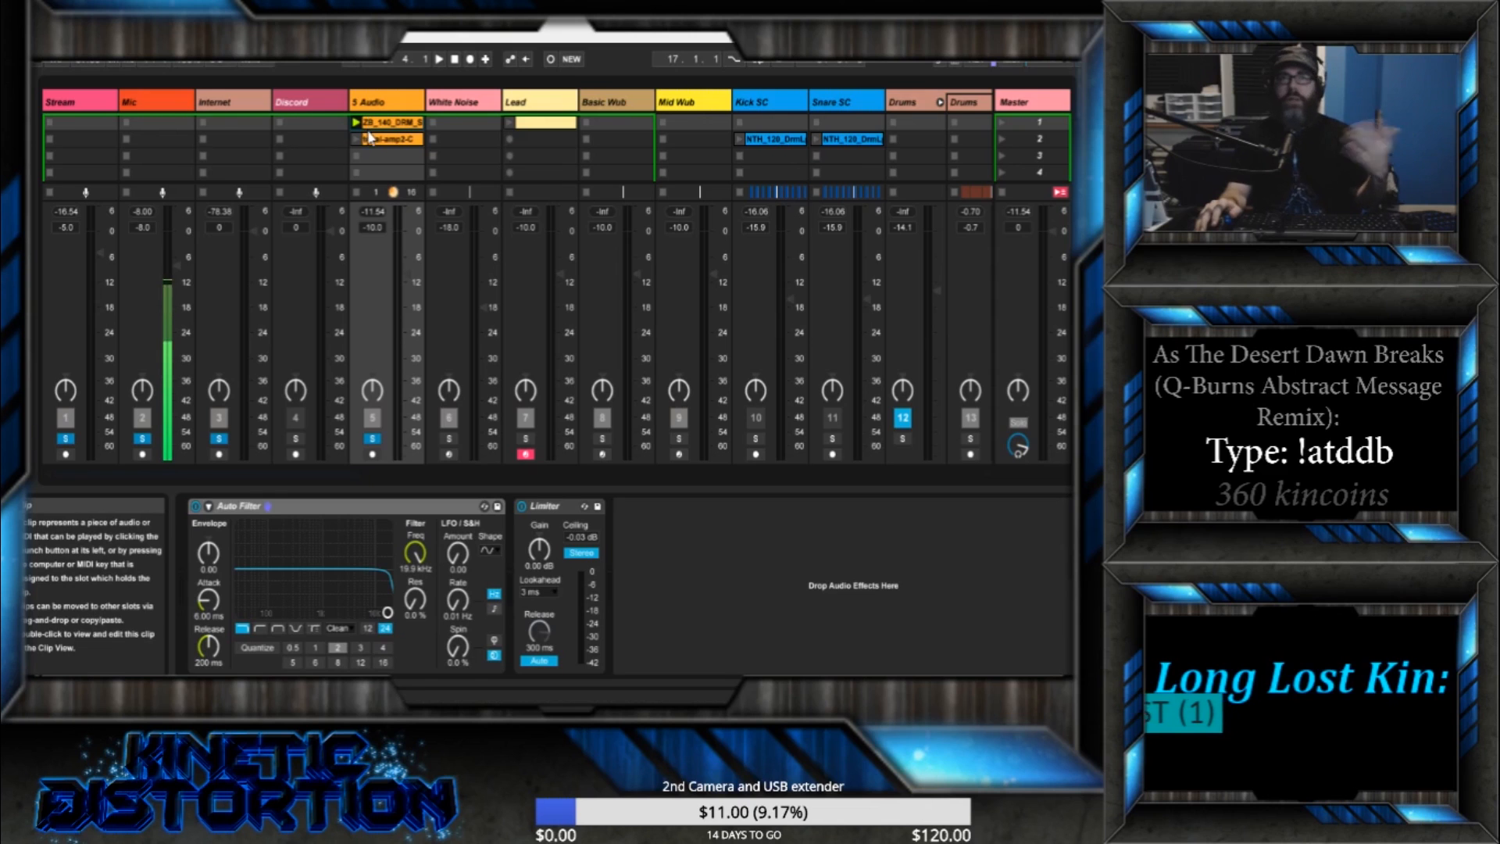
# - Audition the first clip on the 5 Audio track twice, stopping playback after each listen
pyautogui.click(357, 124)
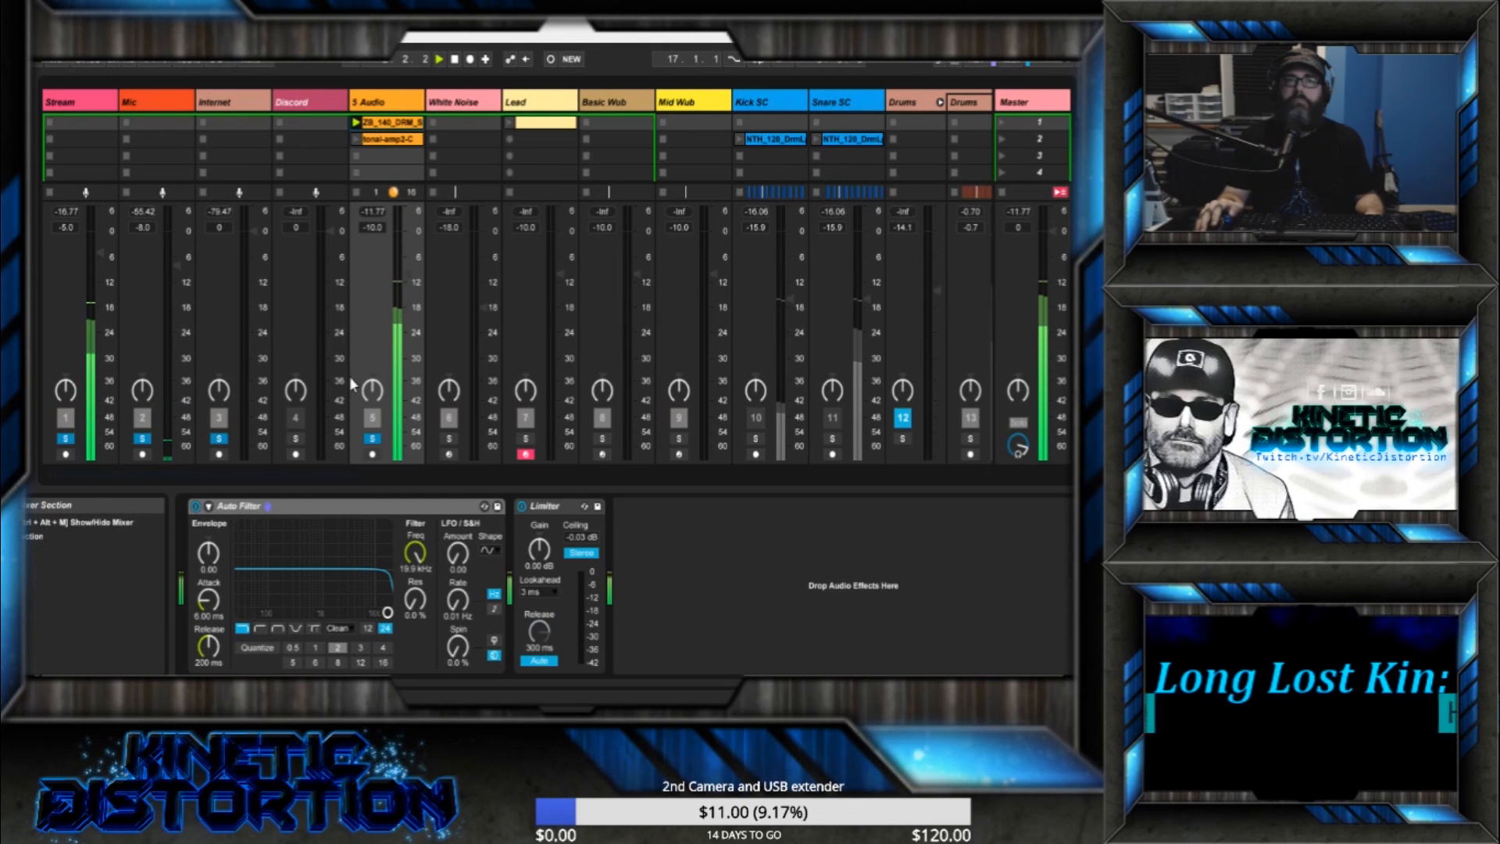
pyautogui.click(456, 60)
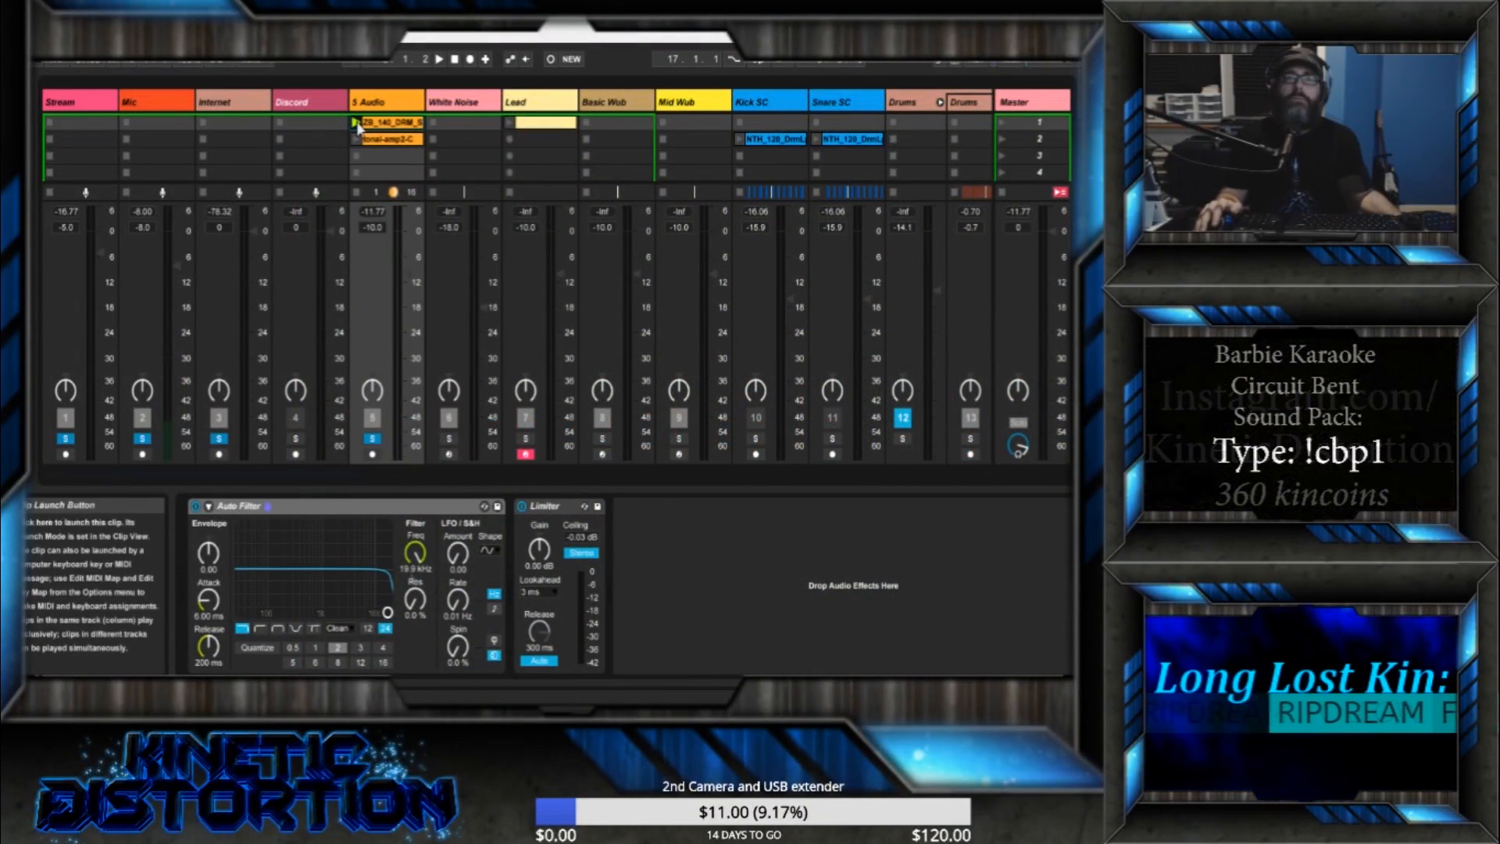
pyautogui.click(356, 123)
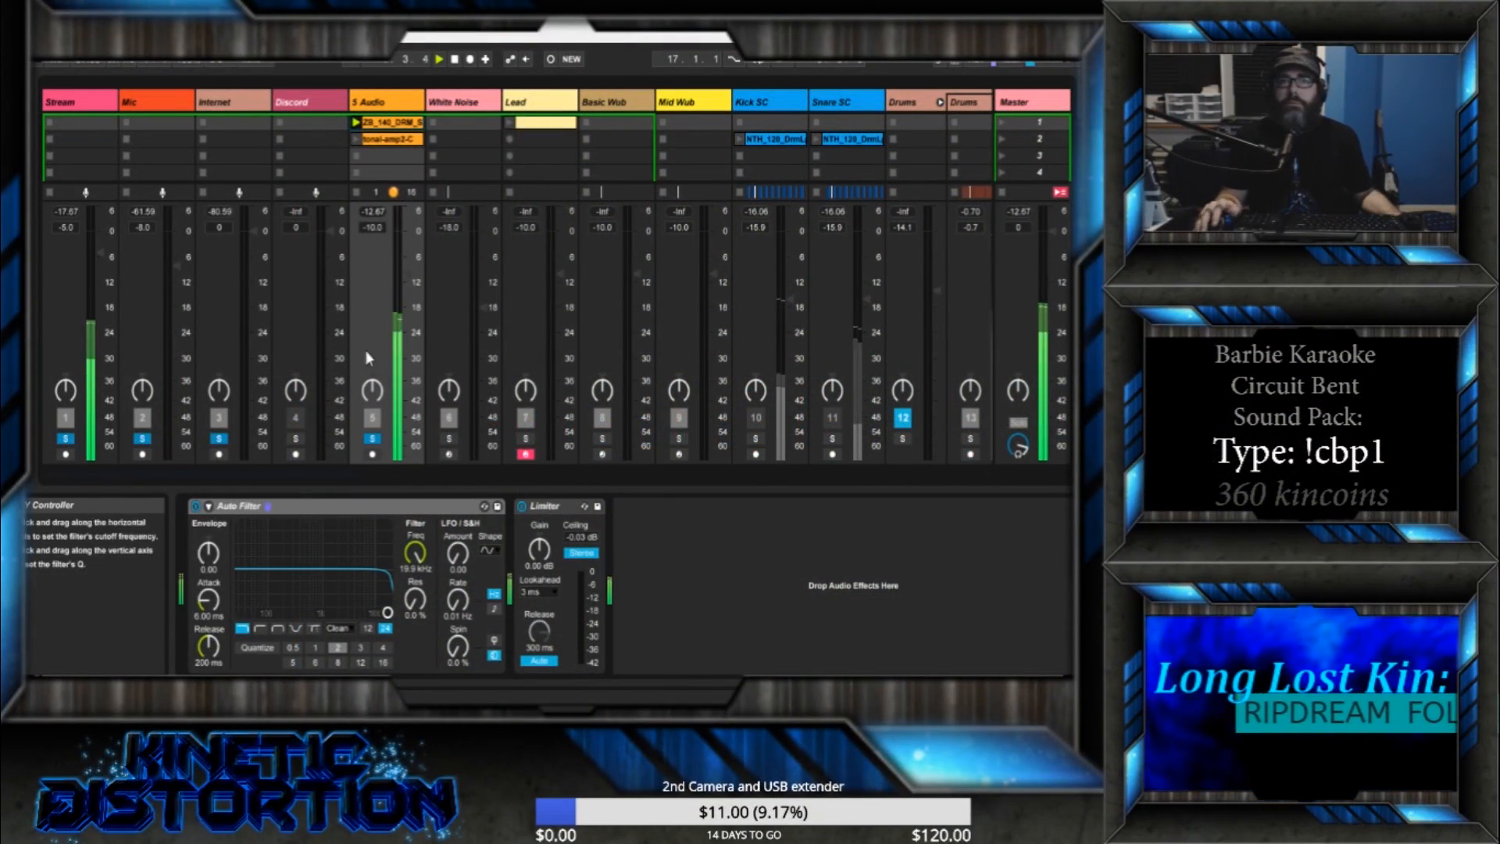
pyautogui.click(454, 59)
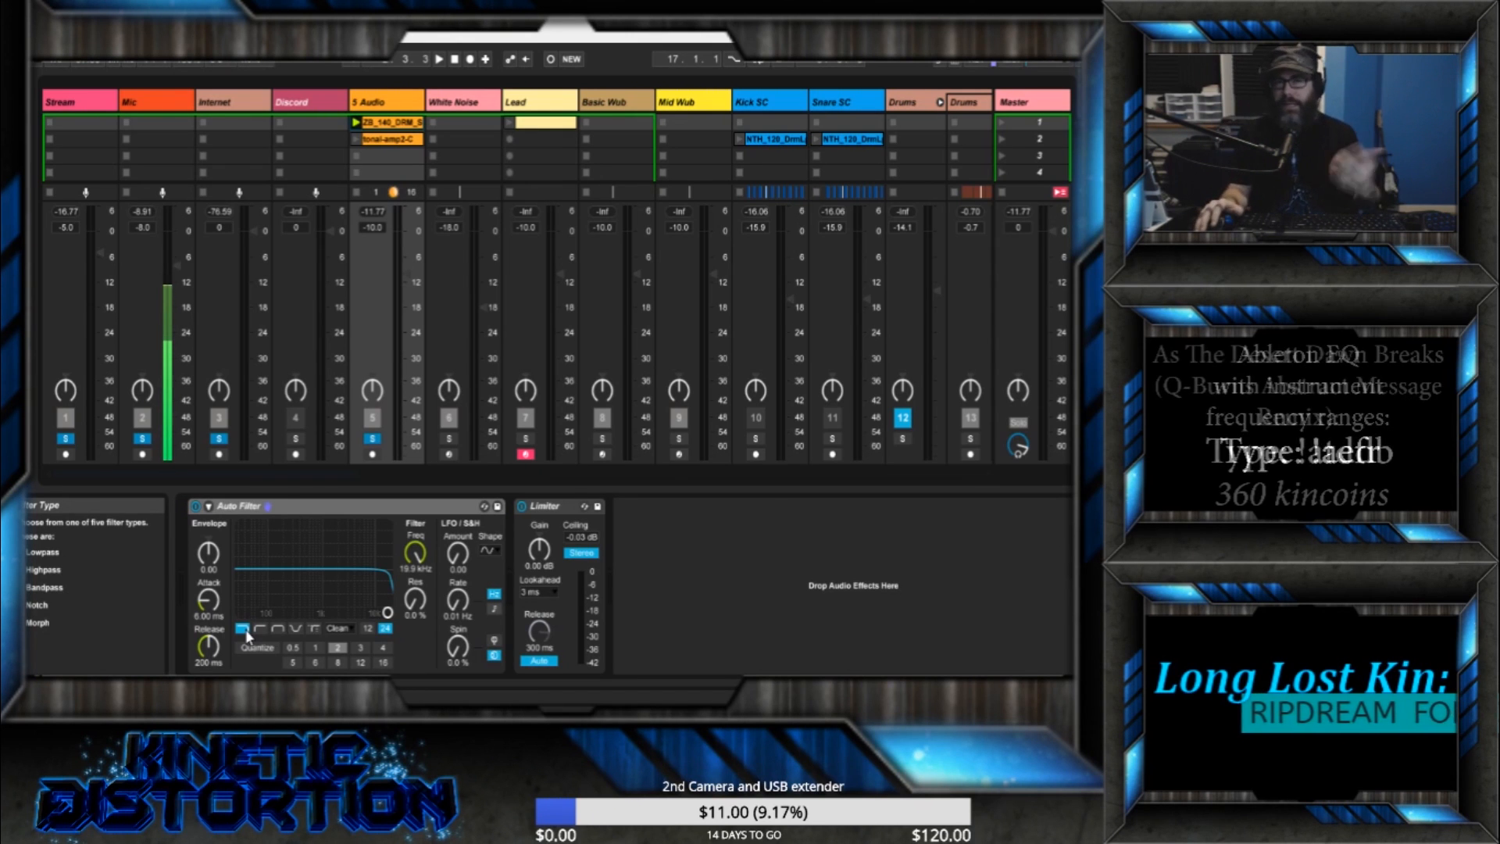
# - Play the clip while sweeping the Auto Filter's lowpass cutoff down to 26 Hz, and return the cutoff to 19.9 kHz
pyautogui.click(419, 555)
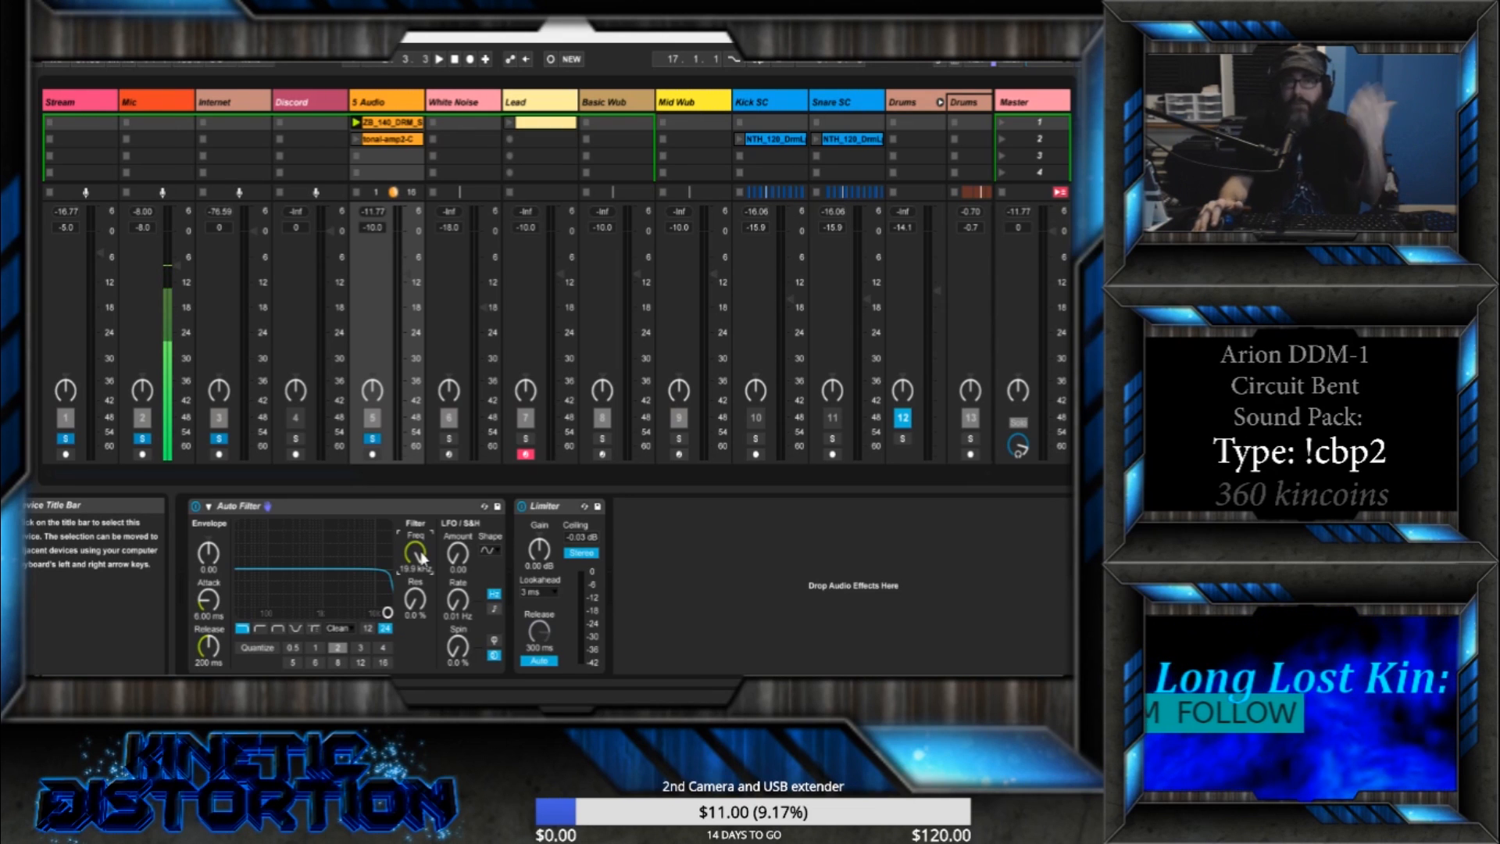
pyautogui.press('space')
pyautogui.moveTo(421, 554); pyautogui.dragTo(421, 673)
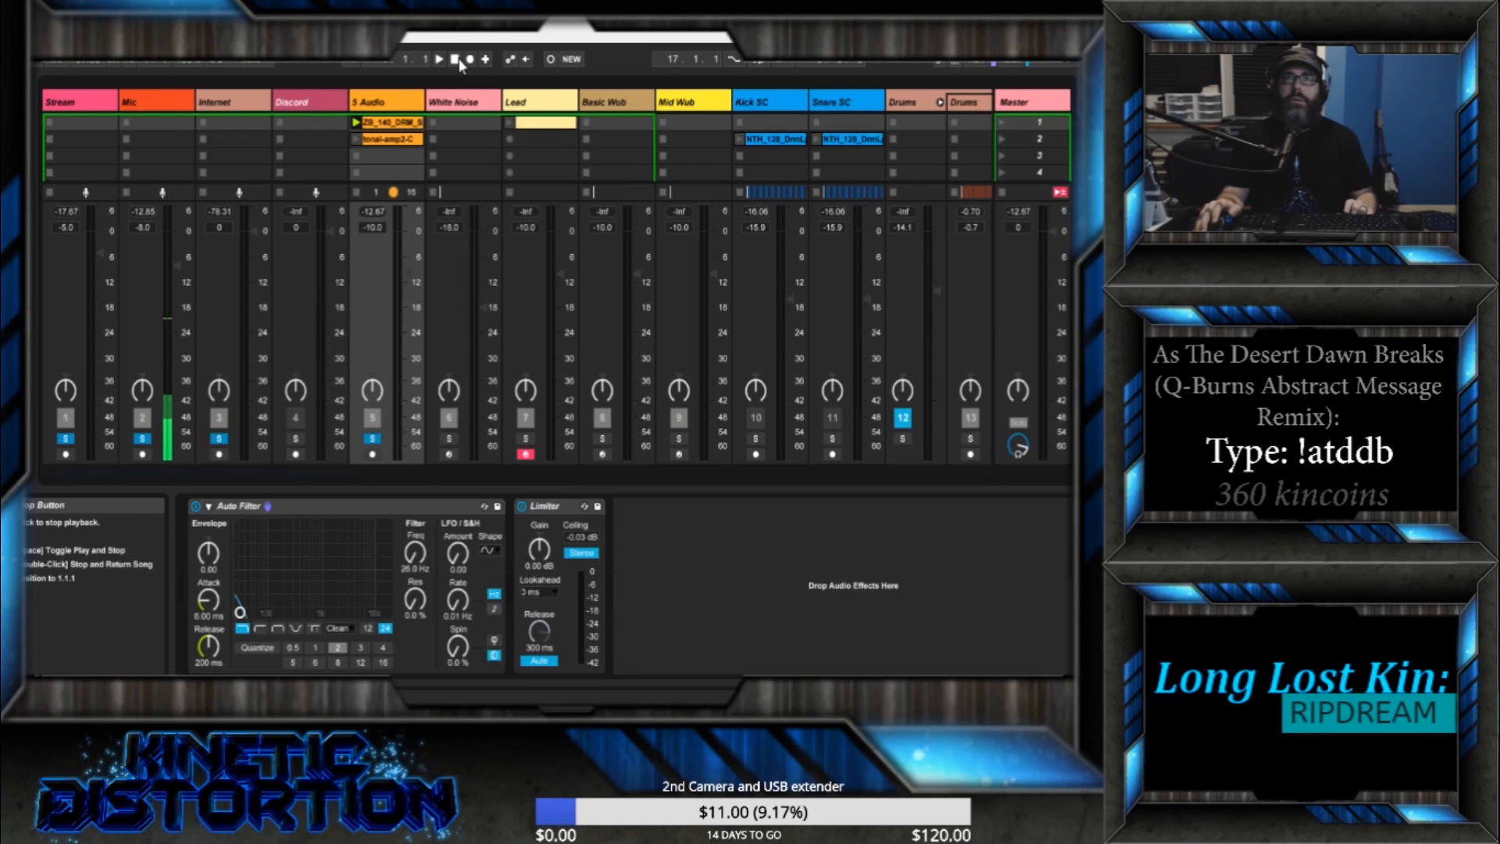
pyautogui.moveTo(414, 561); pyautogui.dragTo(414, 438)
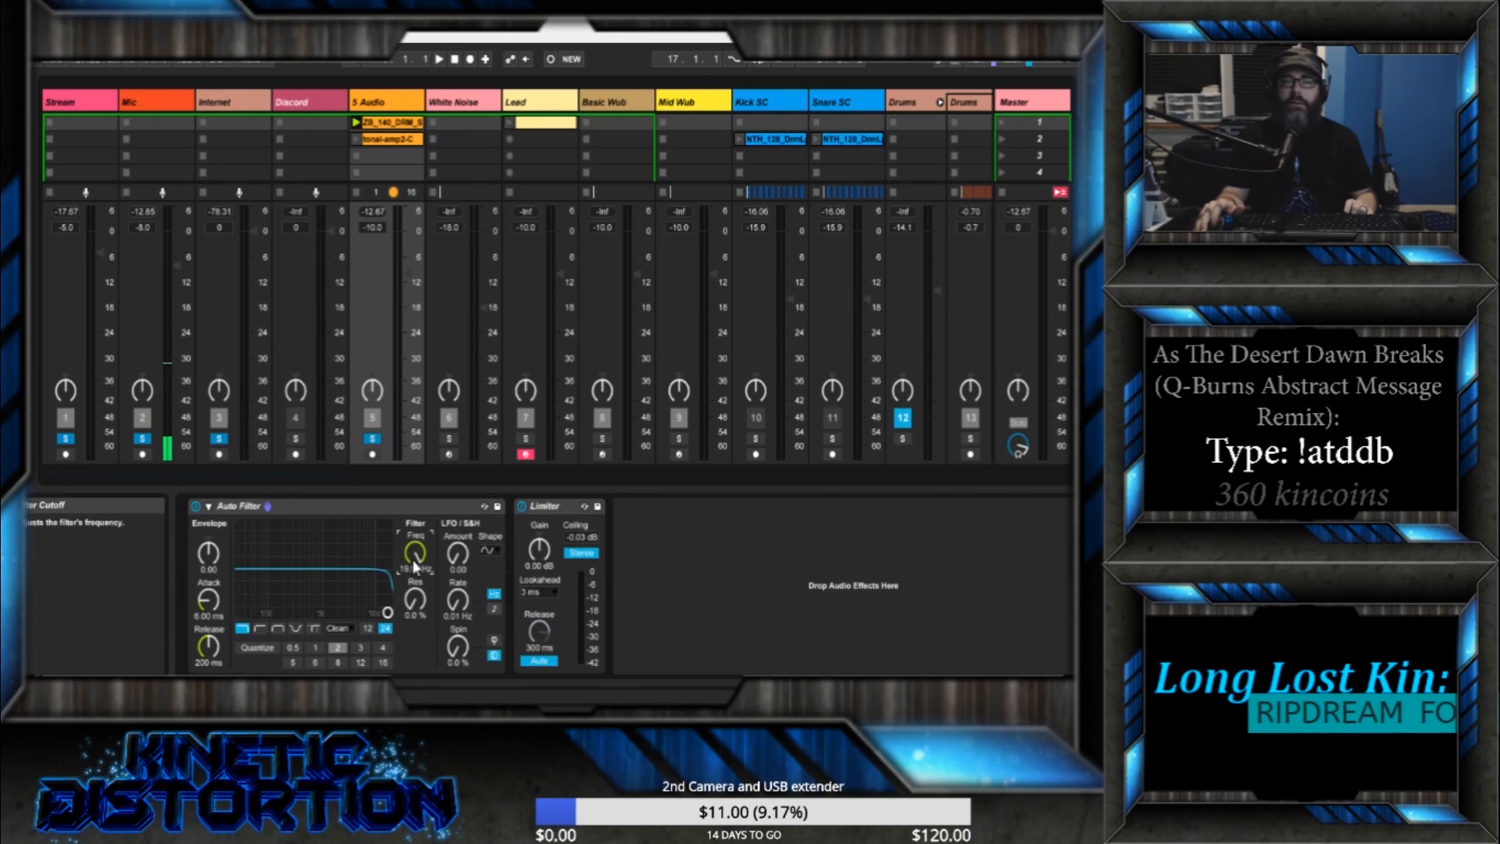
# - Switch the Auto Filter to Highpass and sweep its cutoff from 26 Hz up to 19.9 kHz over the playing clip, stopping playback at the end
pyautogui.click(258, 628)
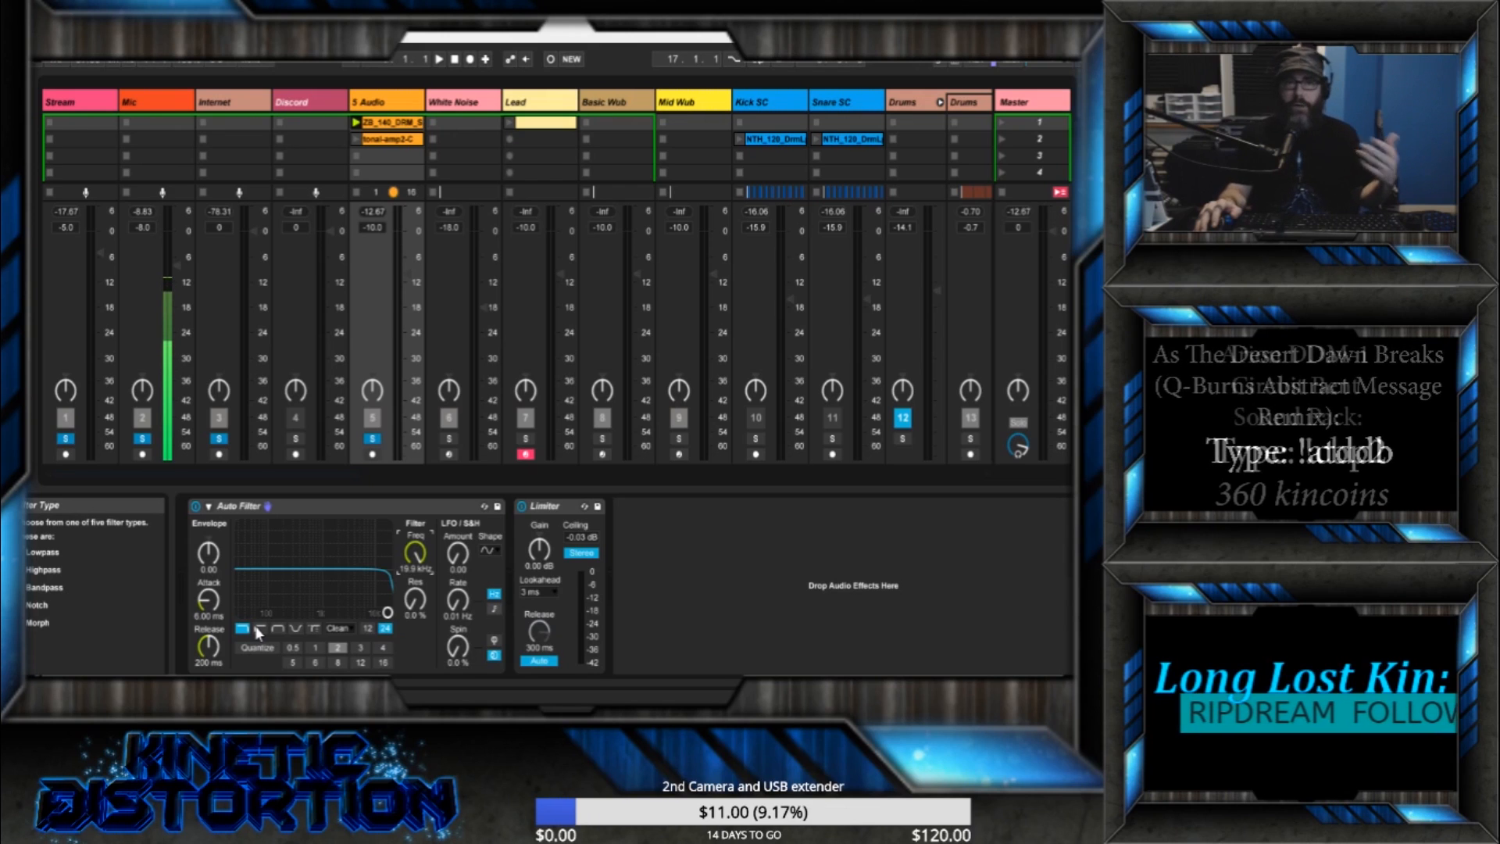
pyautogui.moveTo(415, 552); pyautogui.dragTo(415, 625)
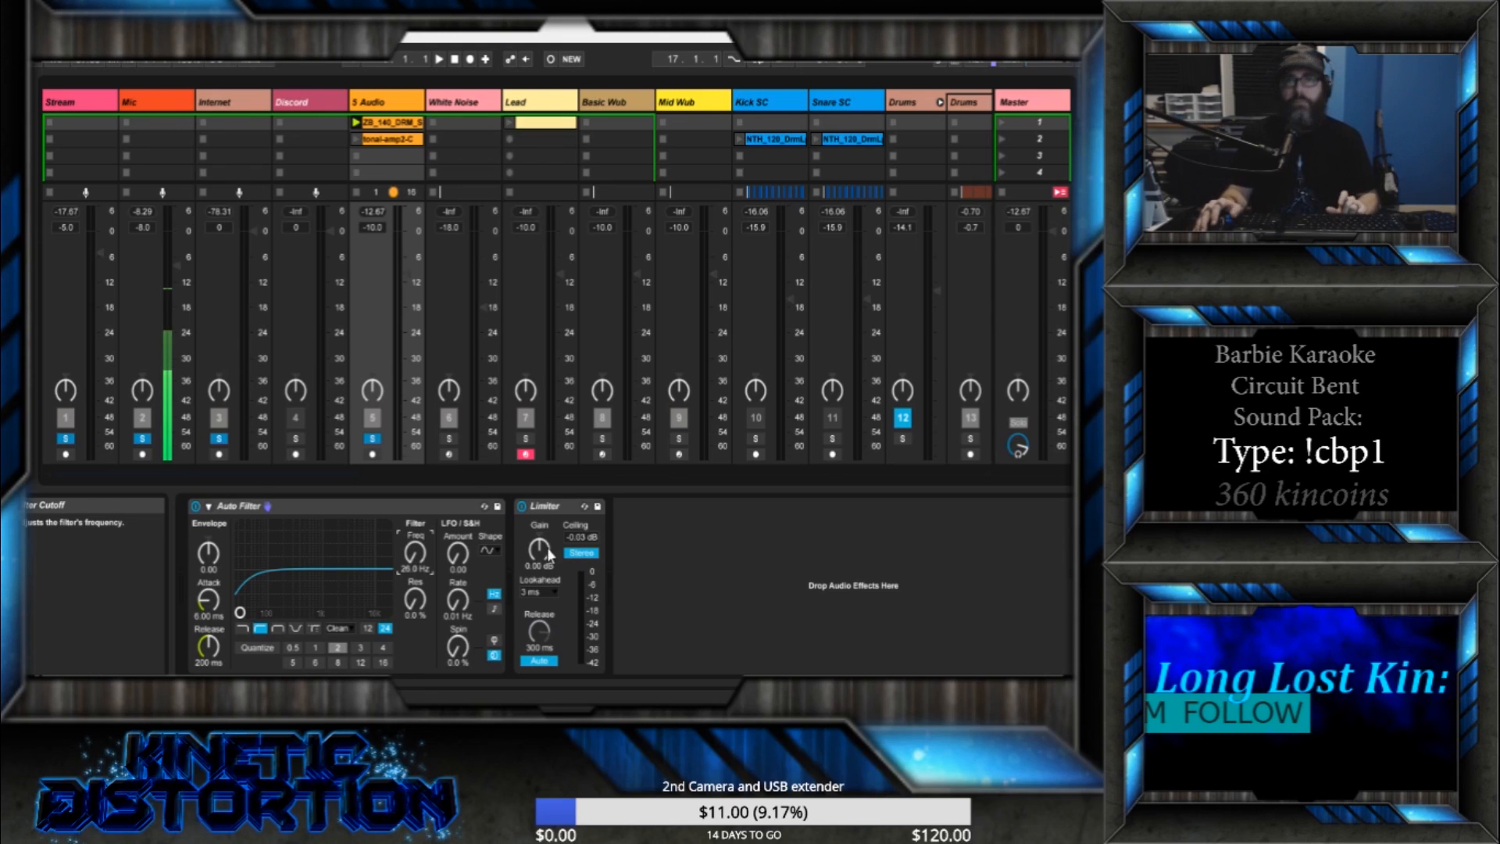
pyautogui.click(356, 123)
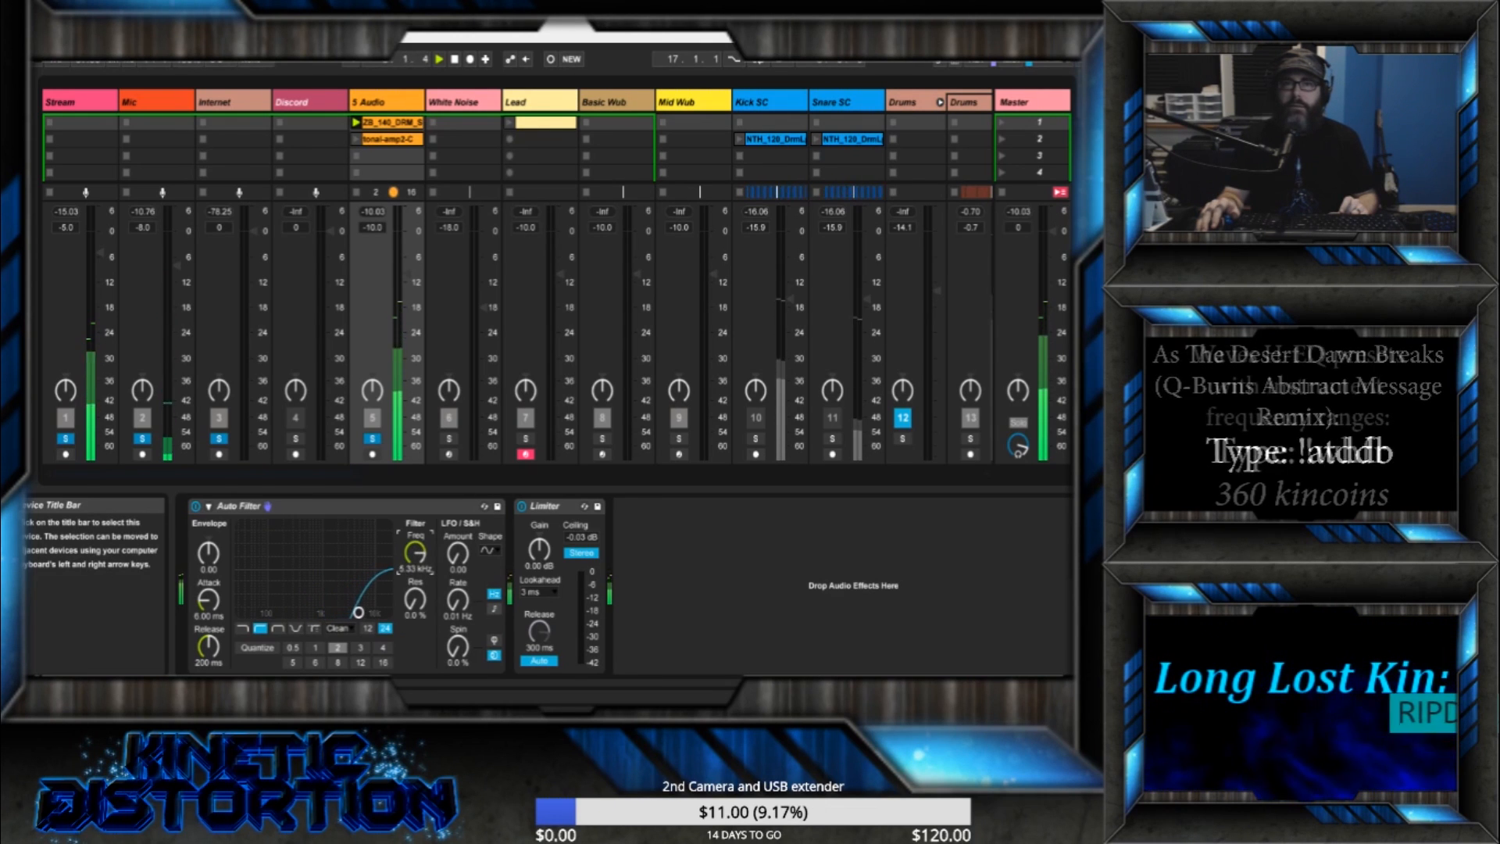
pyautogui.moveTo(414, 559); pyautogui.dragTo(414, 539)
pyautogui.press('space')
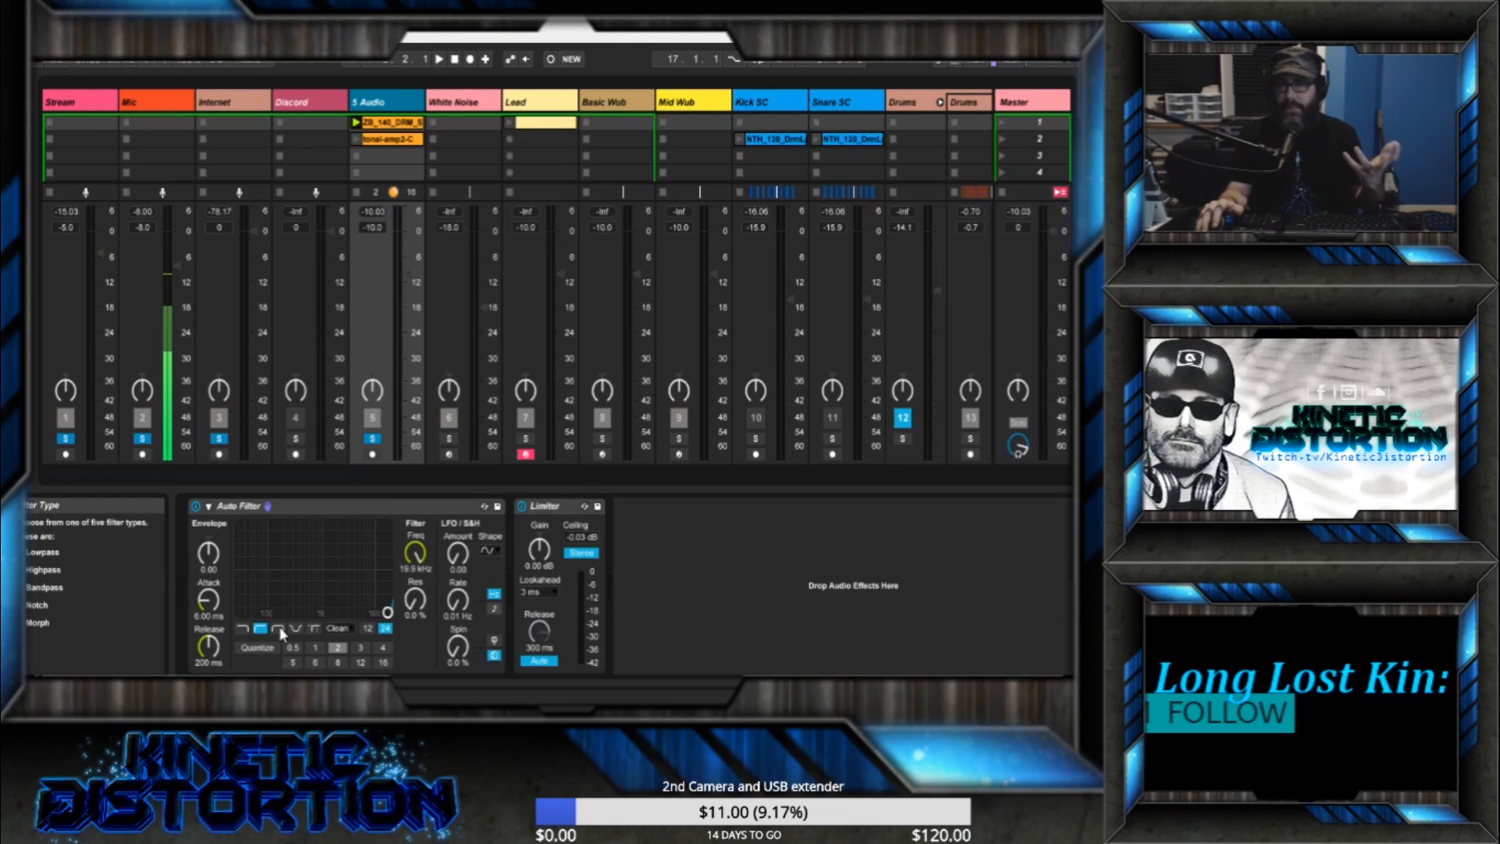
# - Switch the Auto Filter to Bandpass, launch the drum clip and sweep the cutoff down to about 552 Hz
pyautogui.click(278, 629)
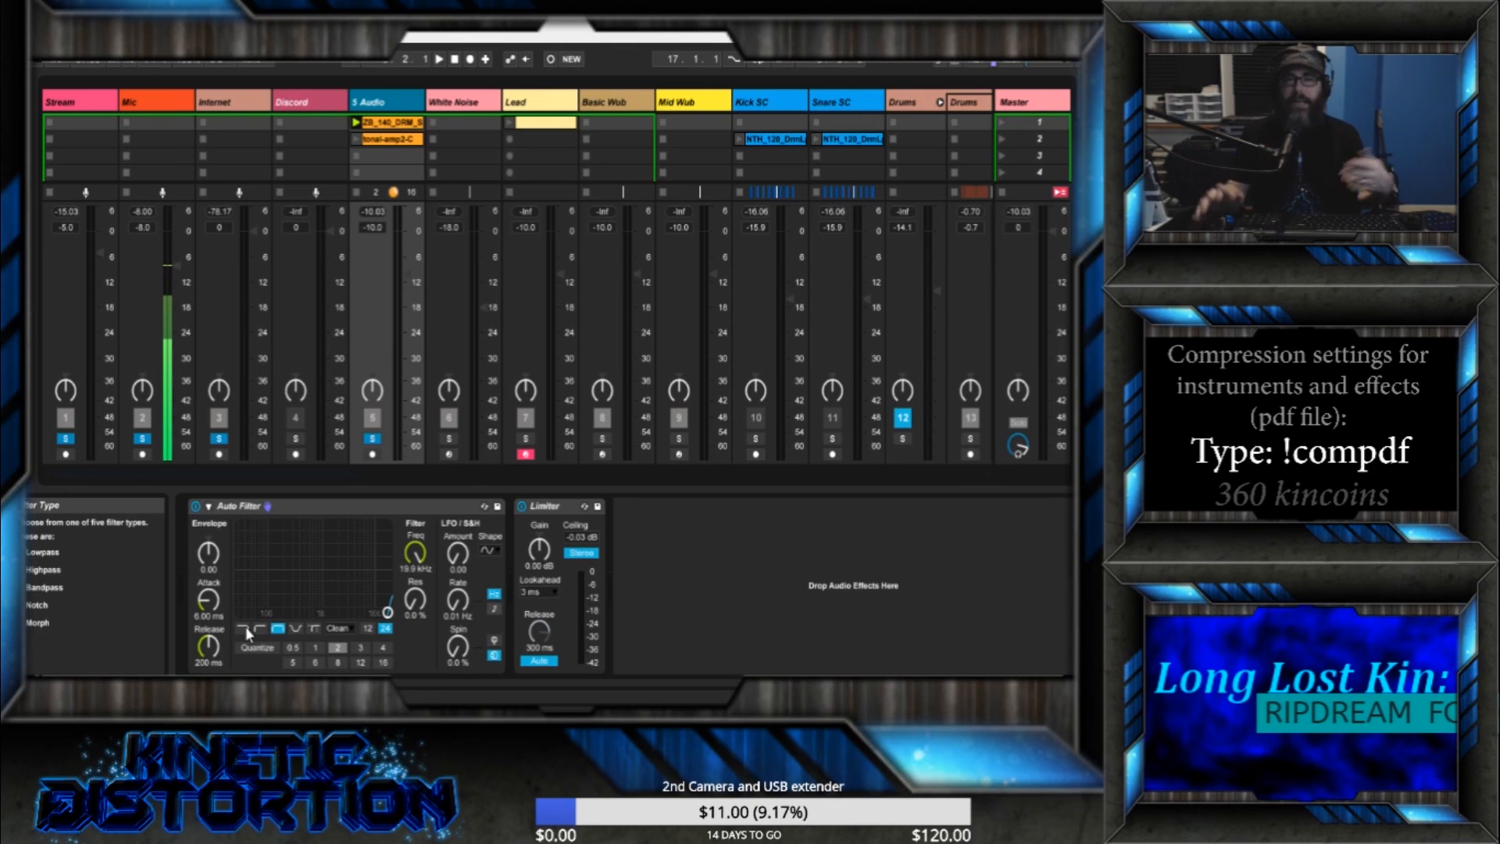
pyautogui.moveTo(415, 552); pyautogui.dragTo(415, 568)
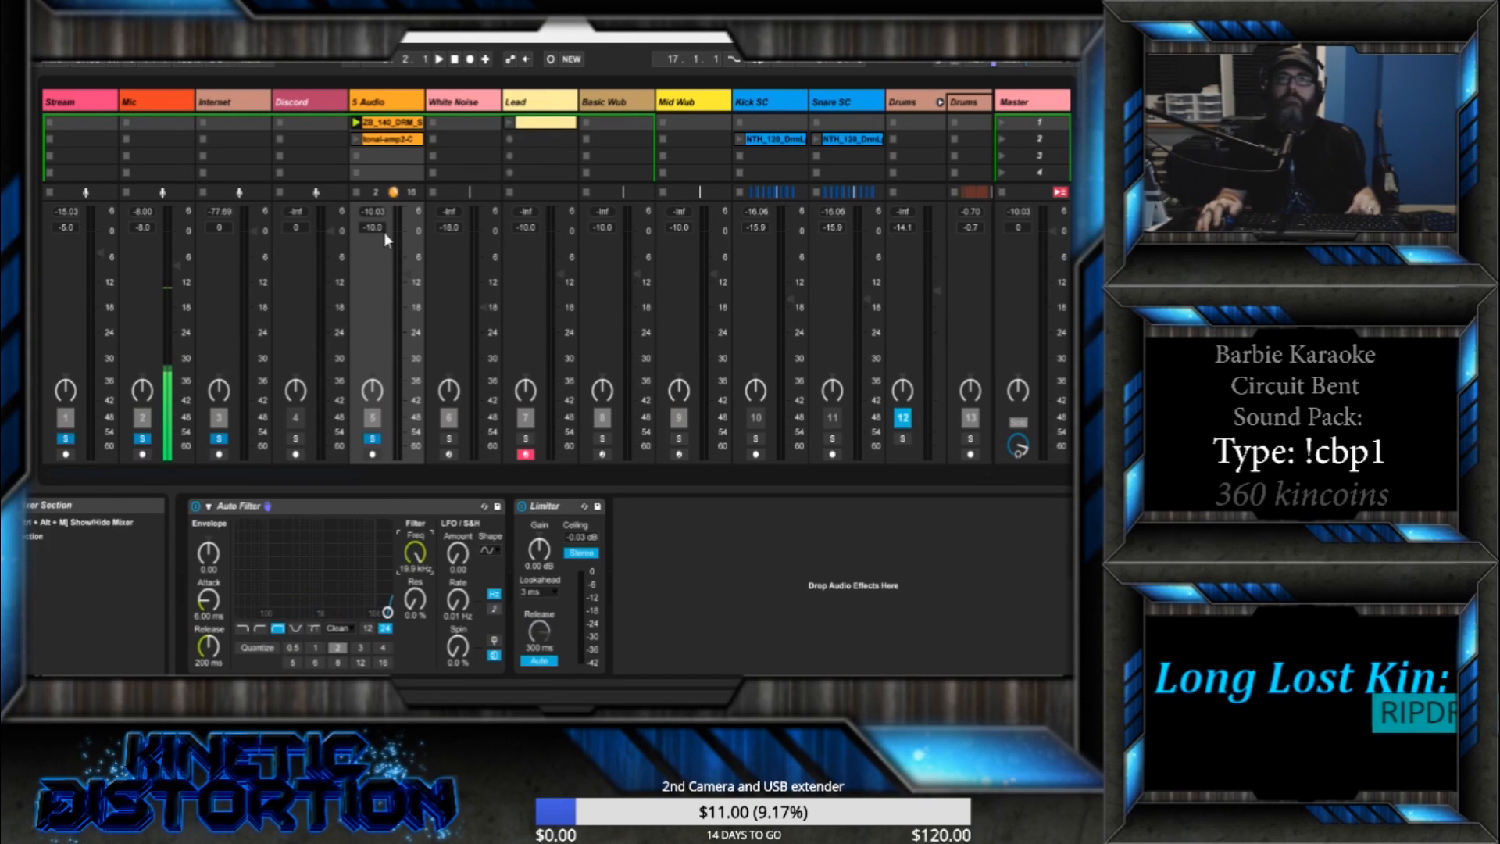
pyautogui.click(356, 123)
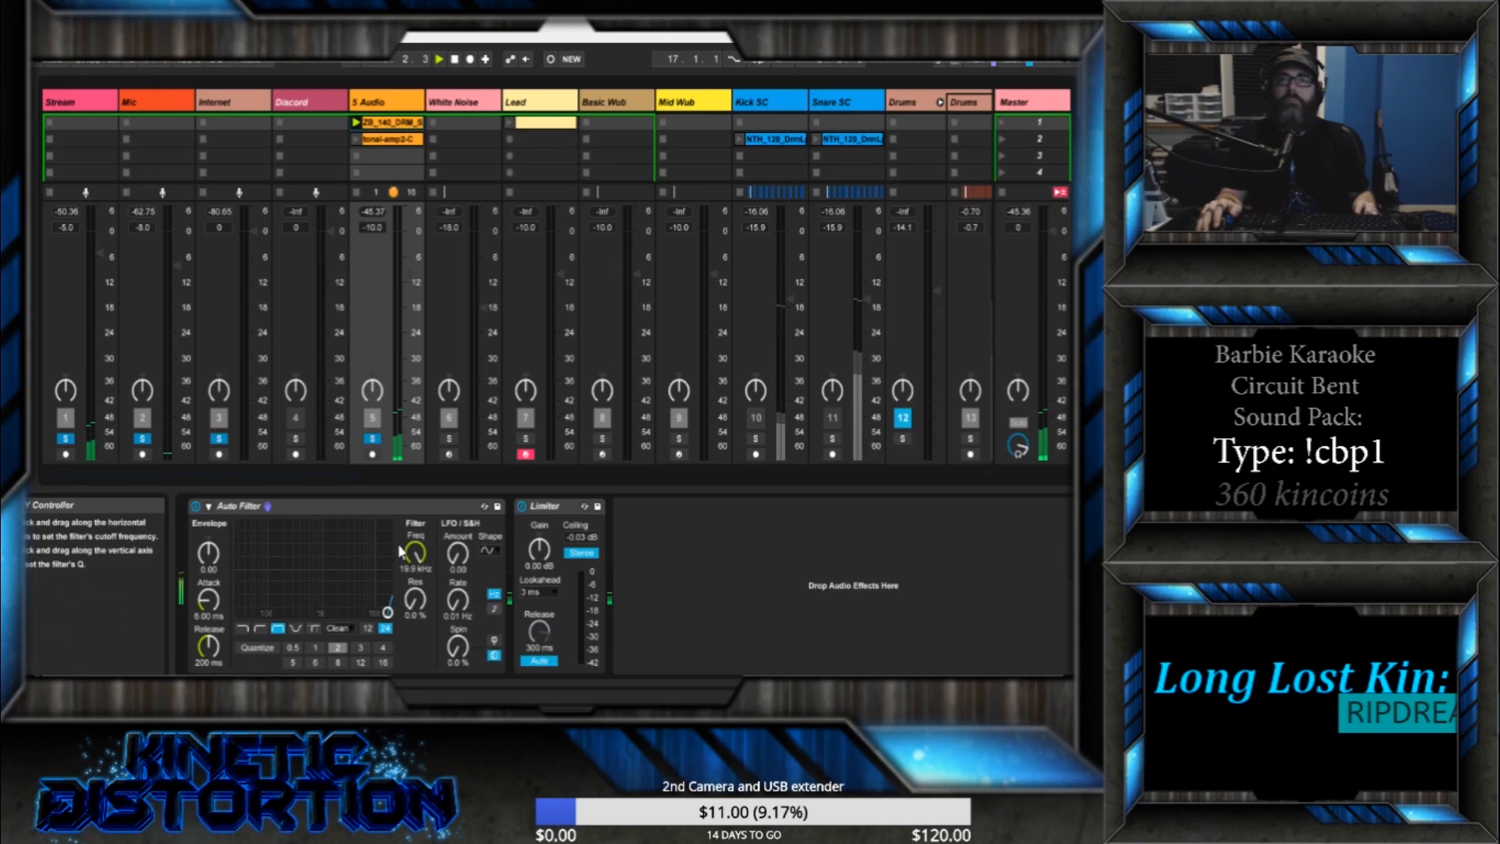
pyautogui.moveTo(415, 554); pyautogui.dragTo(415, 606)
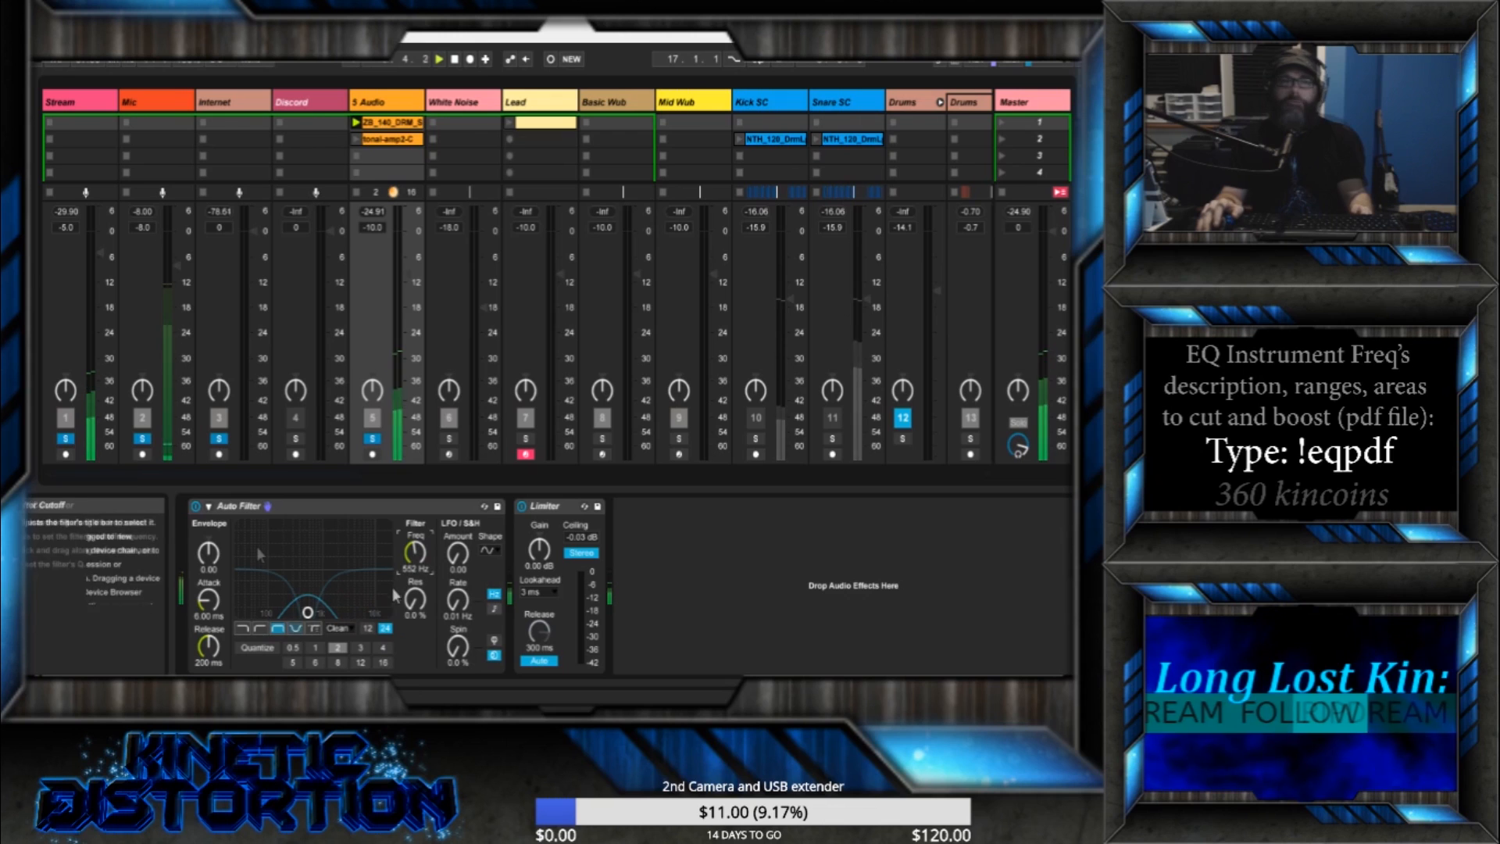
# - Switch the Auto Filter to Notch and test its resonance at 103 %, returning it to 0 %
pyautogui.click(295, 628)
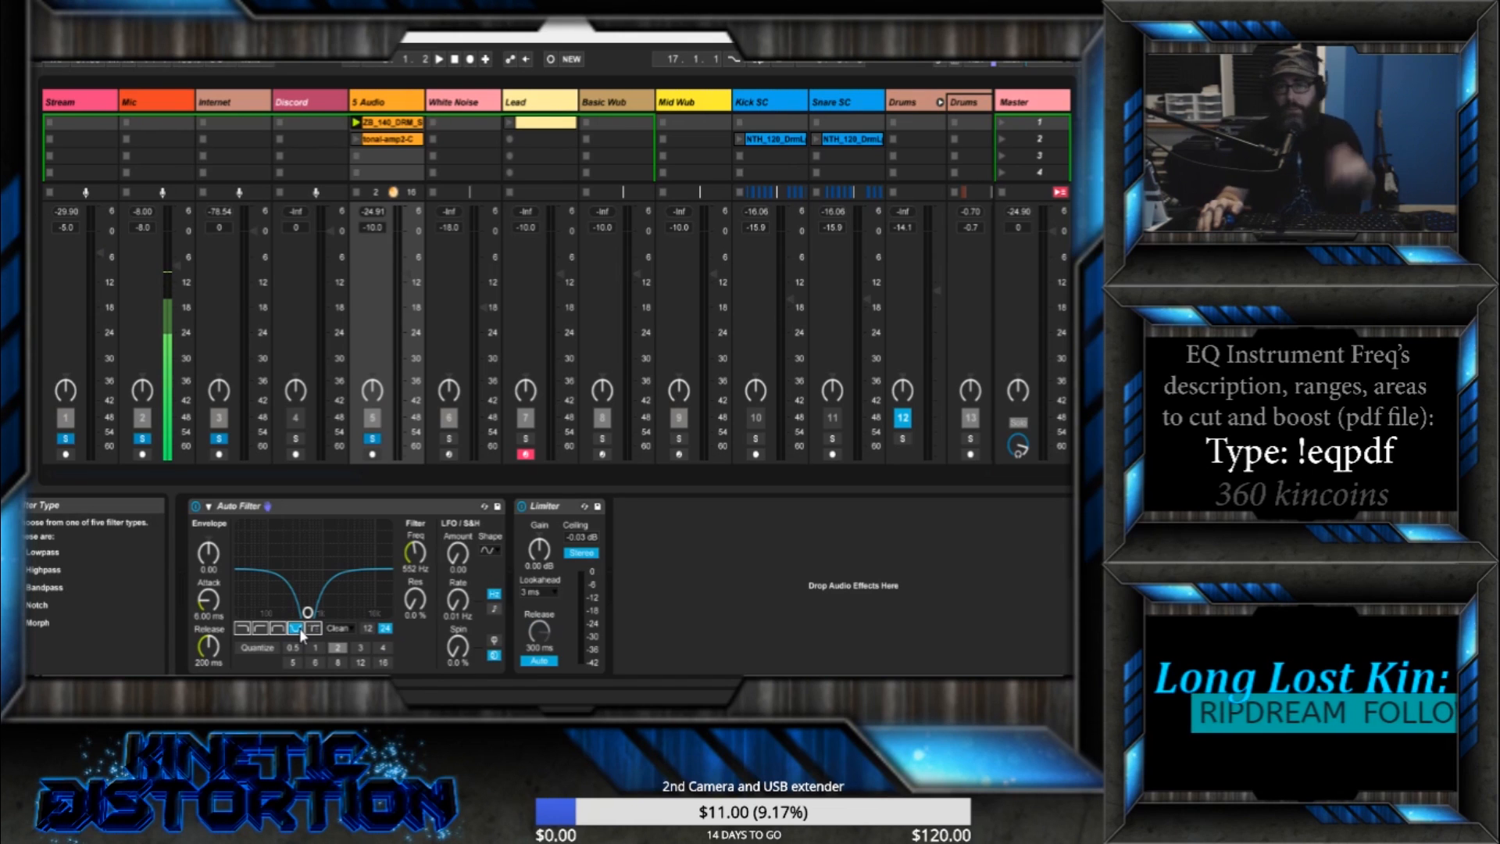
pyautogui.moveTo(409, 561); pyautogui.dragTo(409, 555)
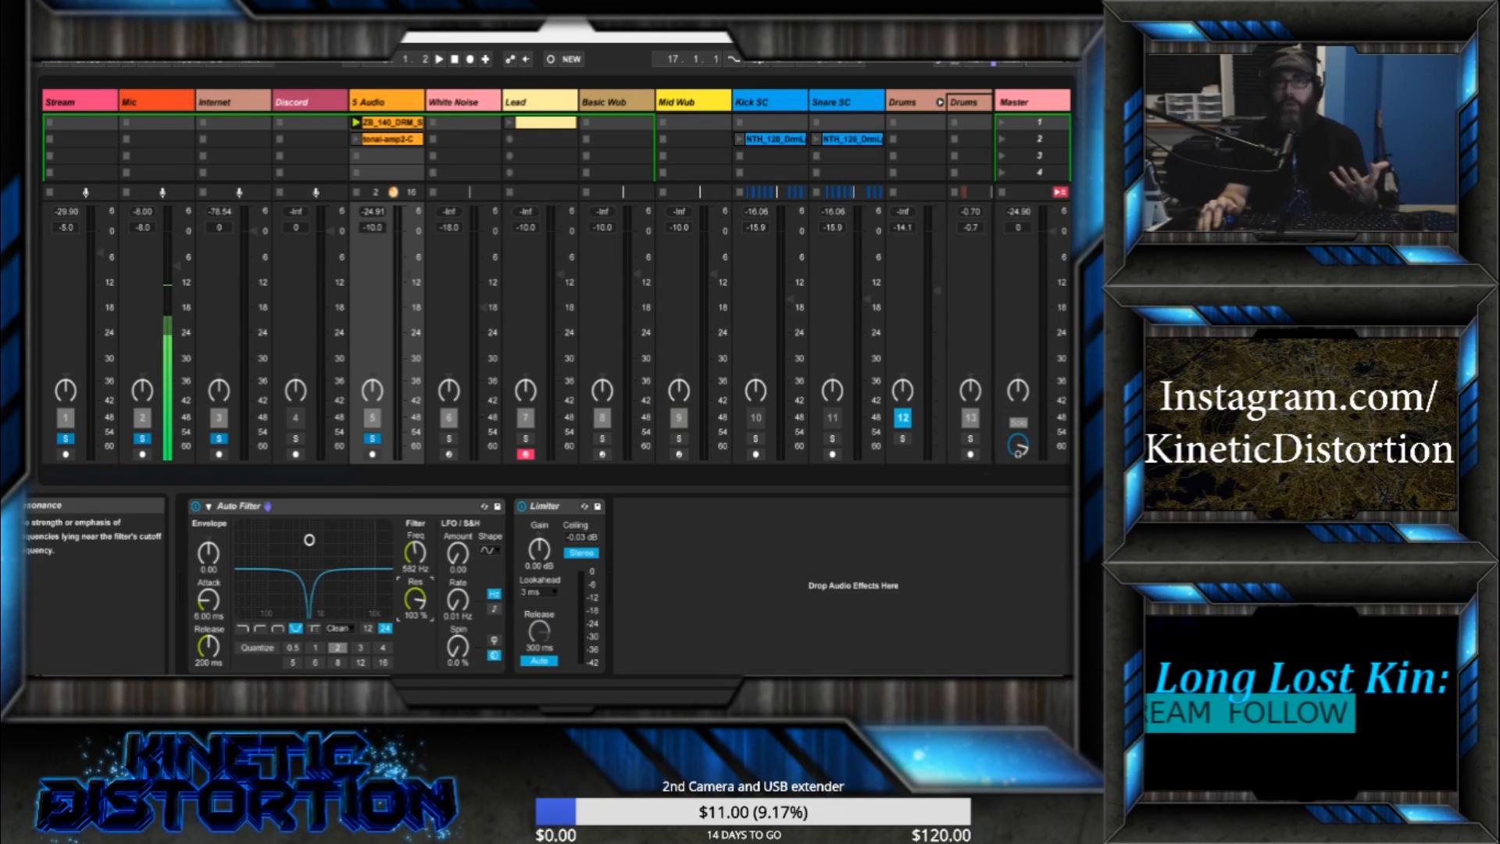
pyautogui.moveTo(414, 599); pyautogui.dragTo(415, 625)
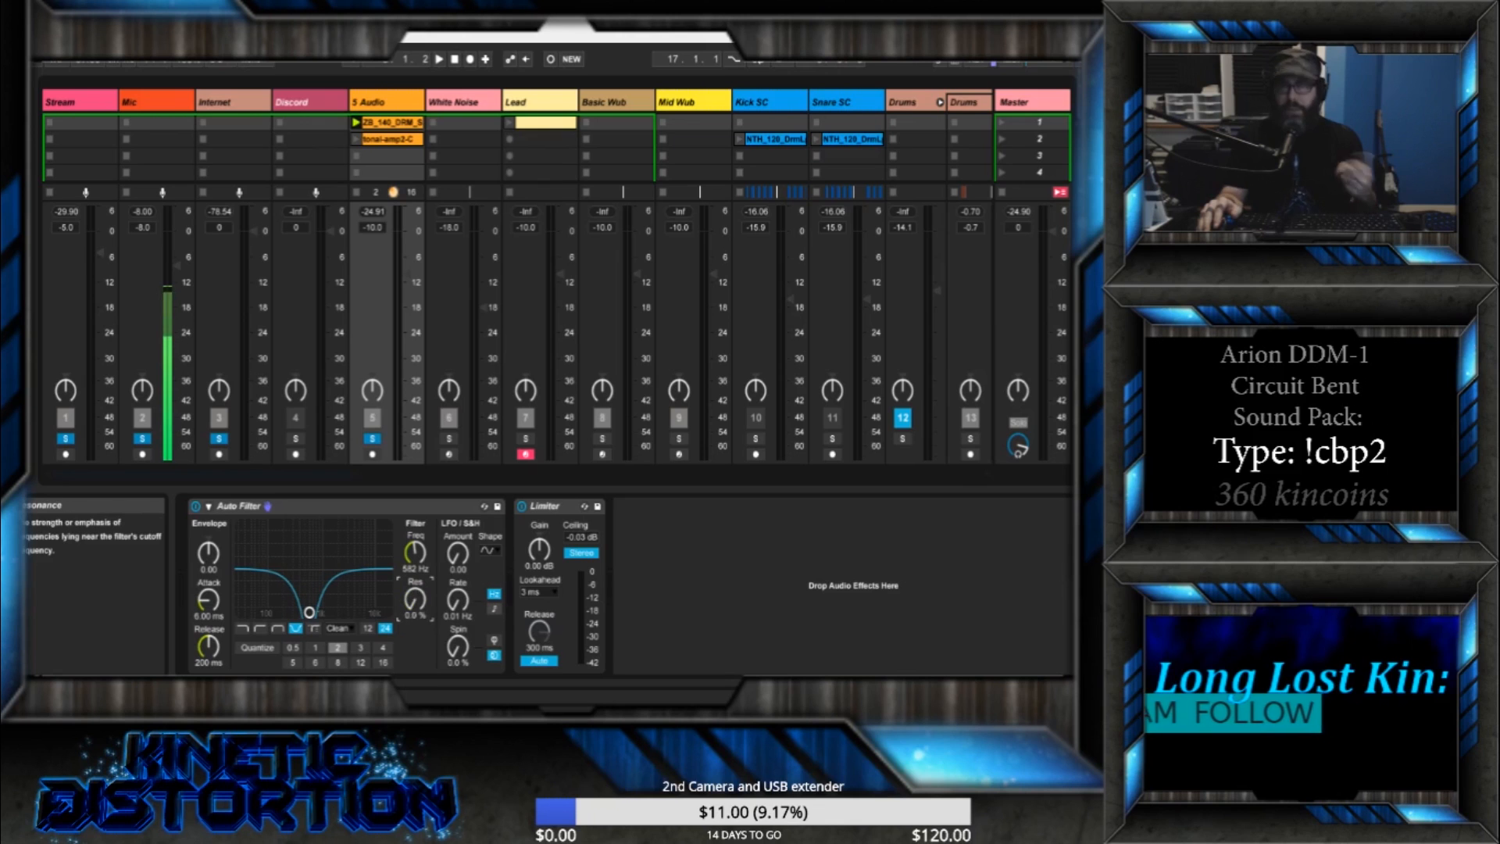
# - Sweep the notch cutoff down from 19.9 kHz and back up while the drum clip plays, and stop the clip
pyautogui.moveTo(416, 554); pyautogui.dragTo(417, 484)
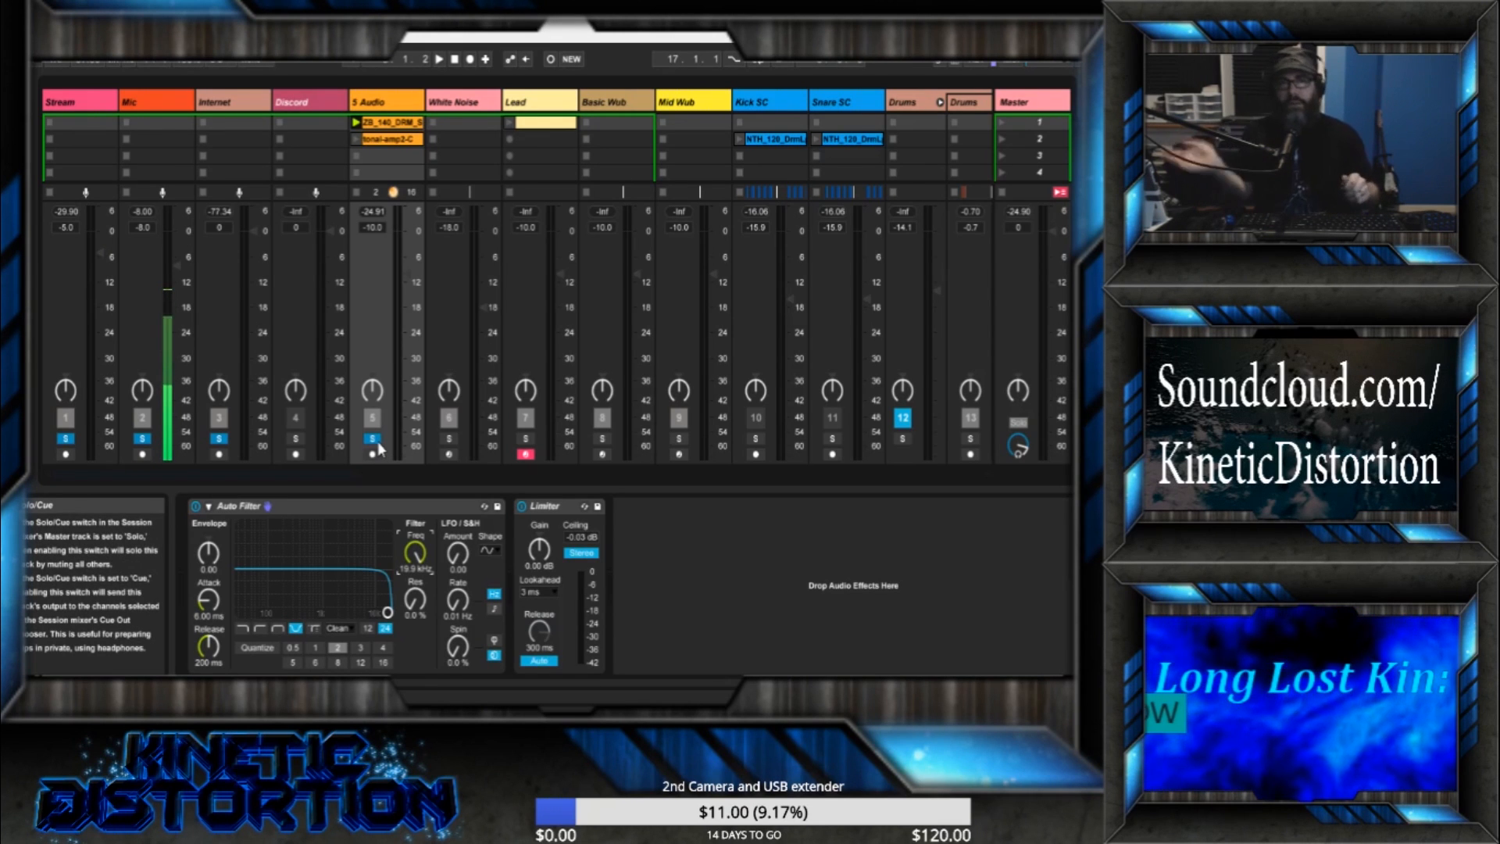
pyautogui.click(356, 122)
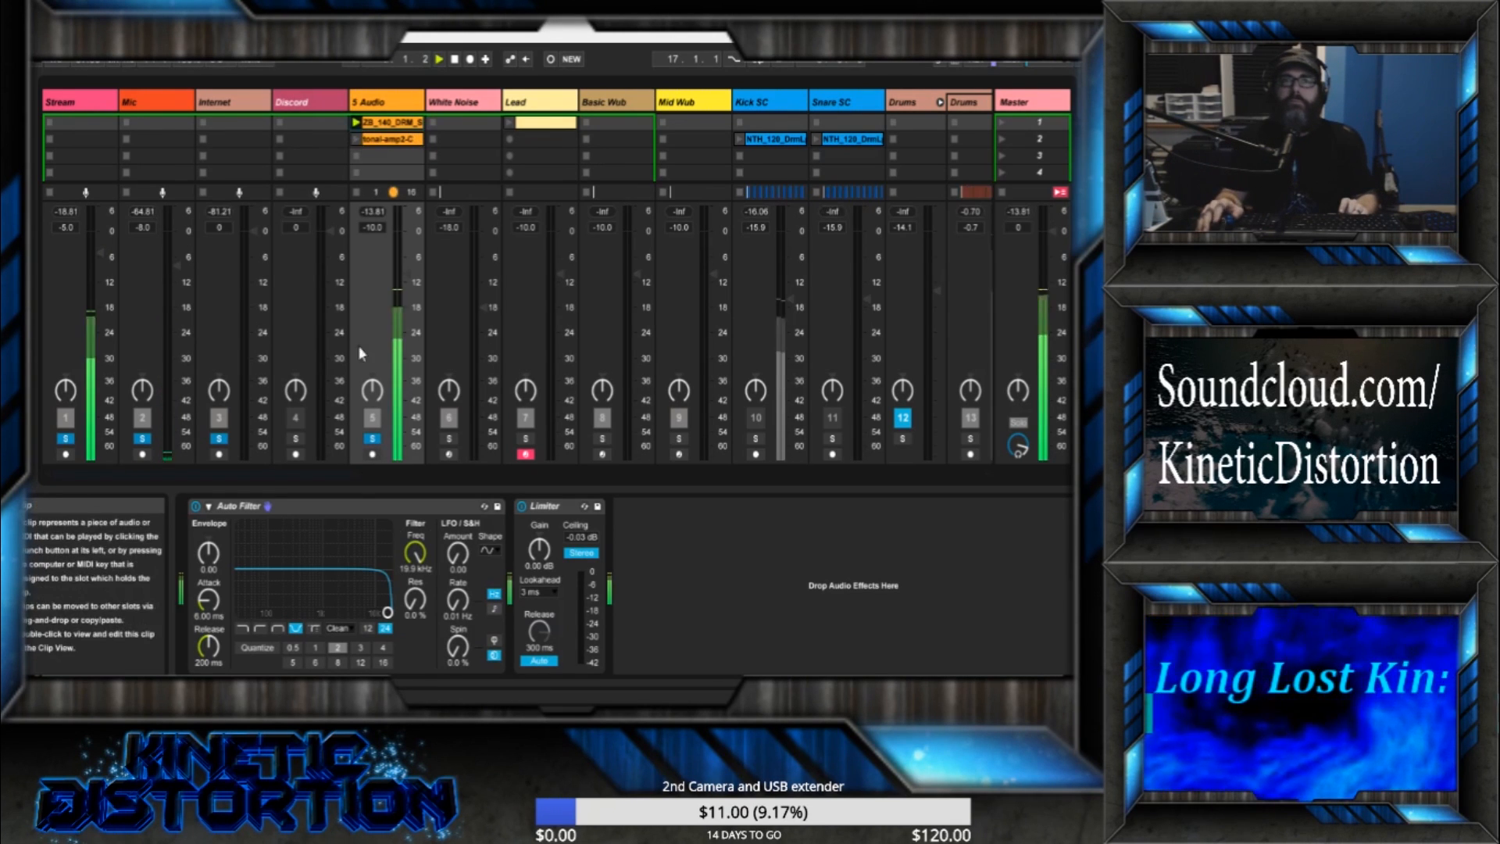
pyautogui.moveTo(415, 553); pyautogui.dragTo(415, 595)
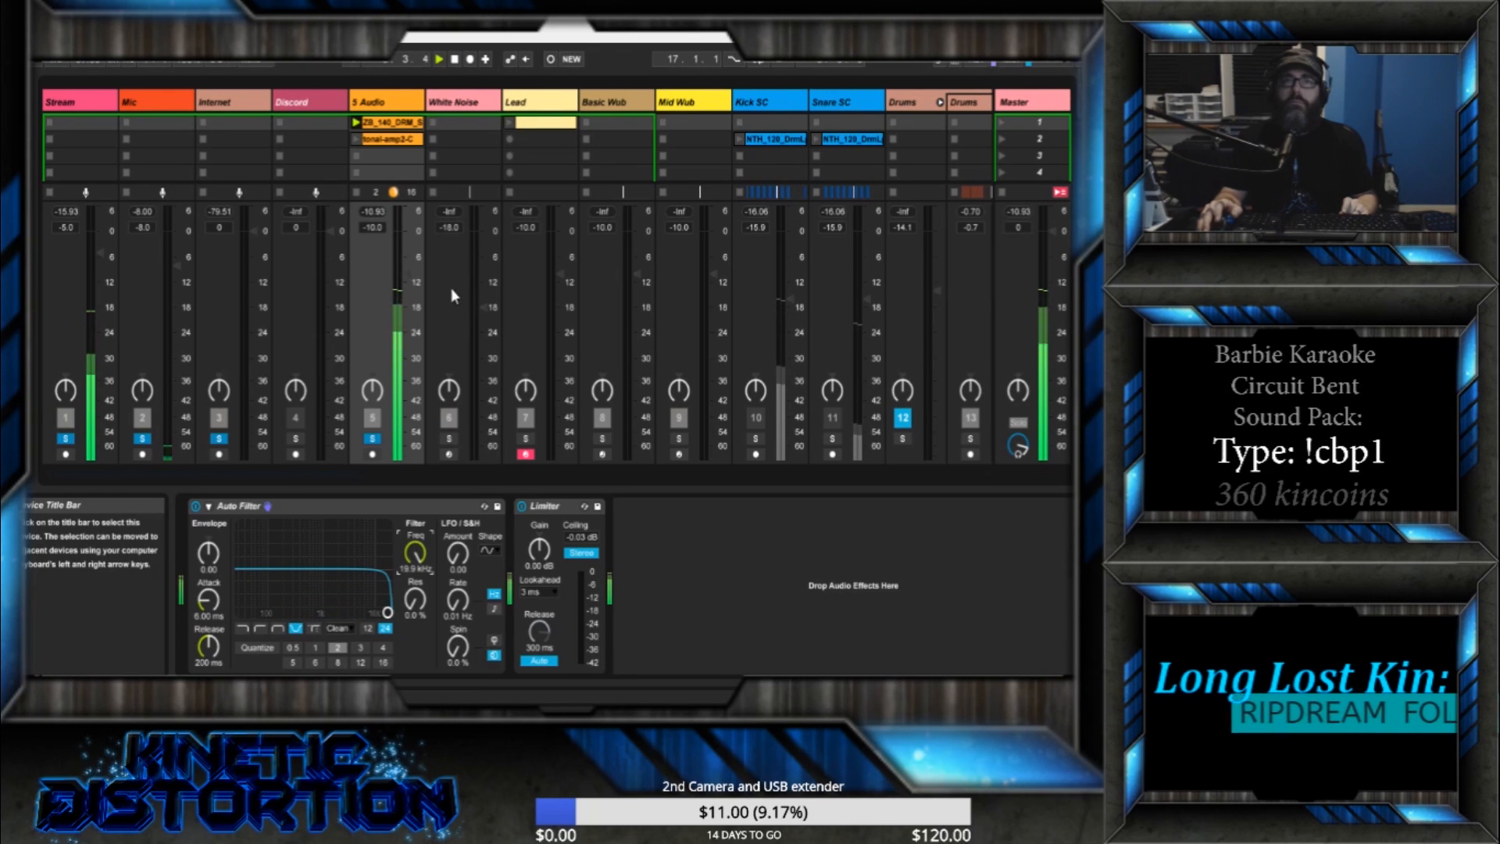
pyautogui.click(356, 193)
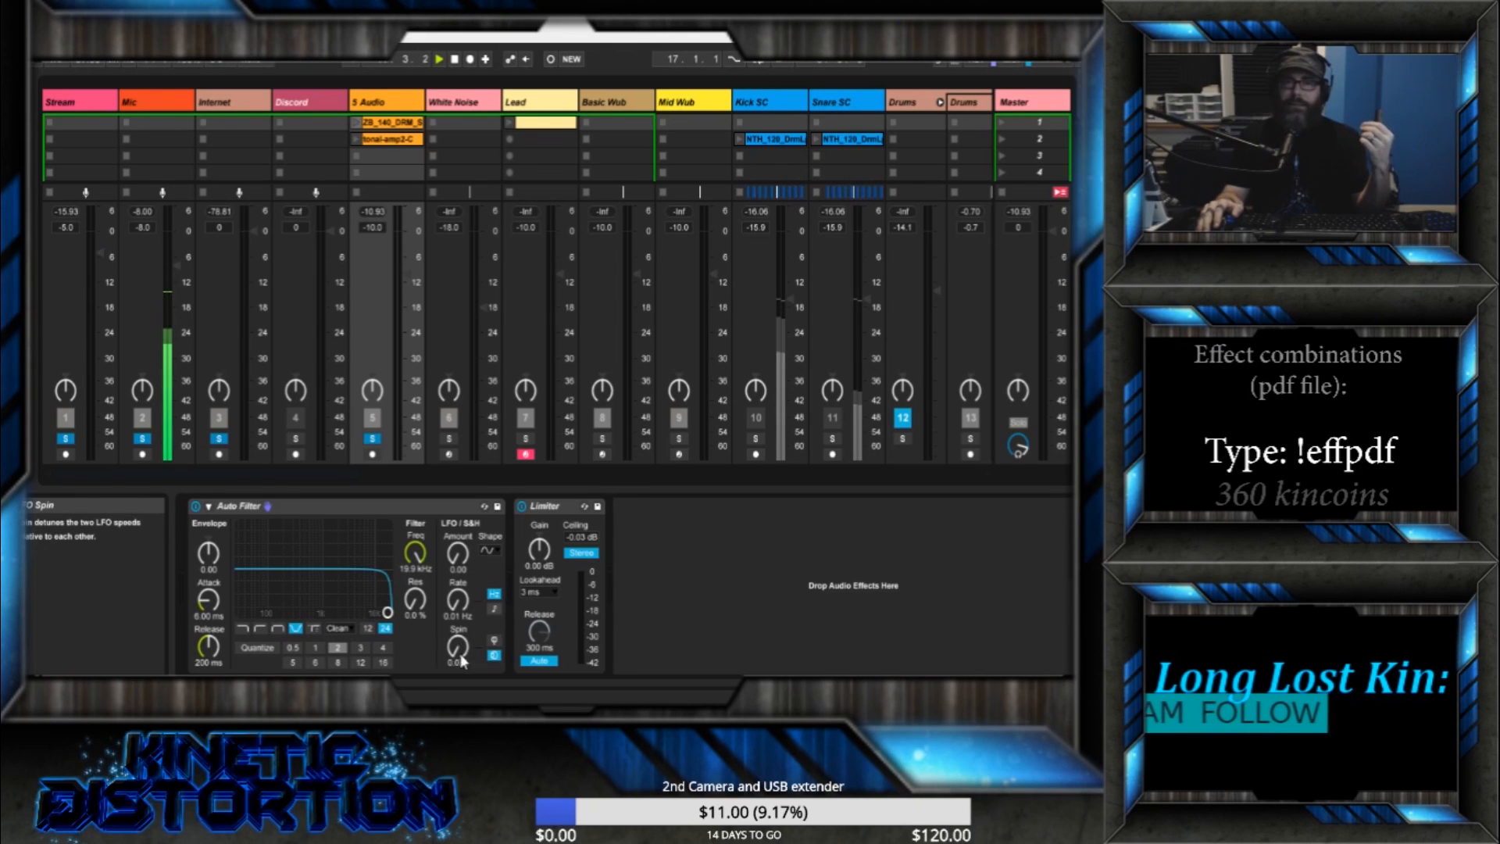
# - Switch the Auto Filter to Morph with the cutoff at about 1.1 kHz and launch the drum clip
pyautogui.click(315, 627)
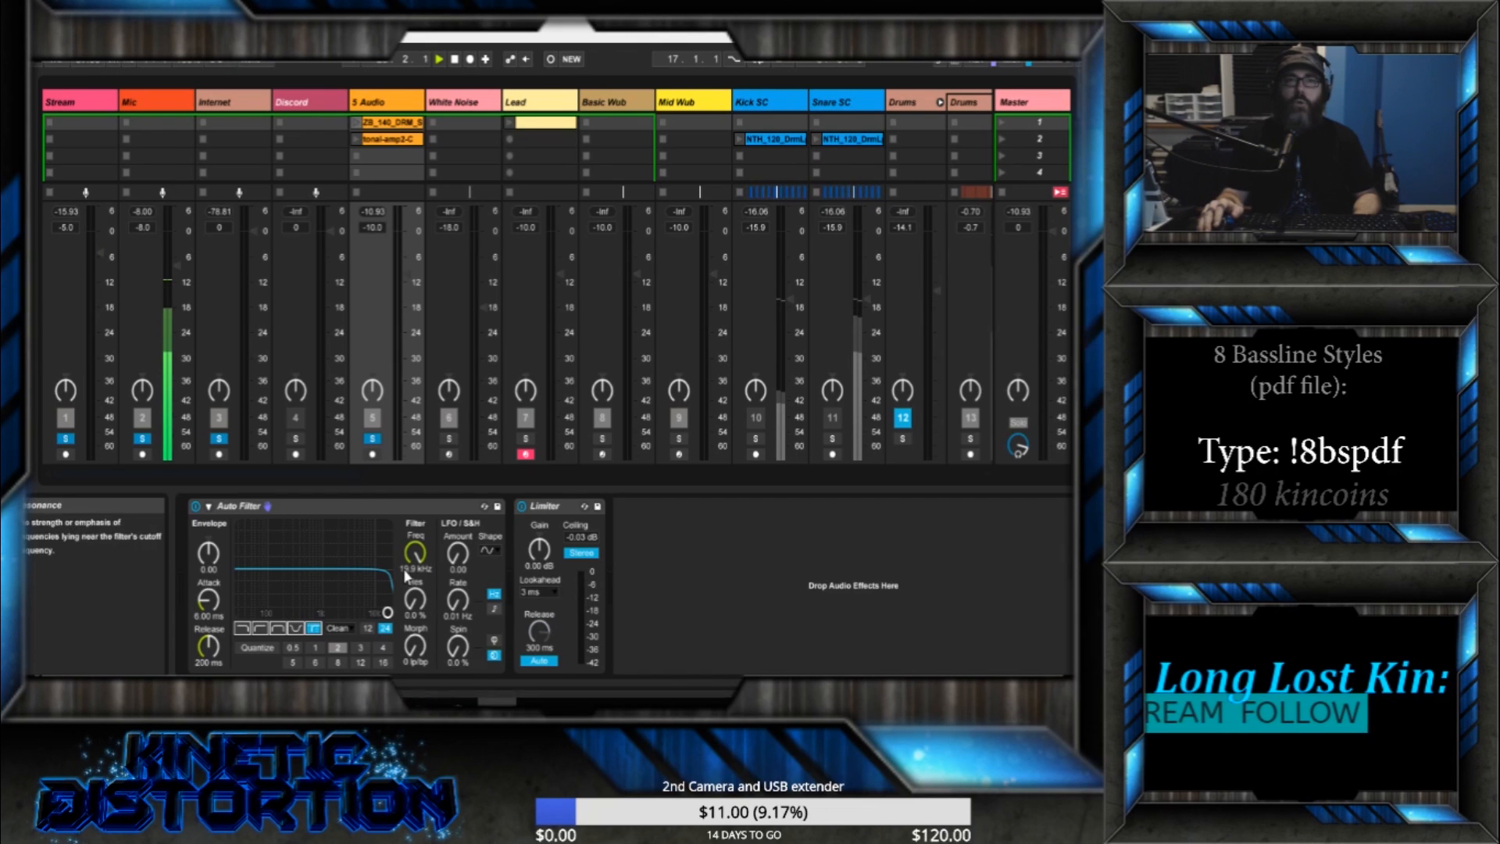
pyautogui.moveTo(414, 553); pyautogui.dragTo(414, 606)
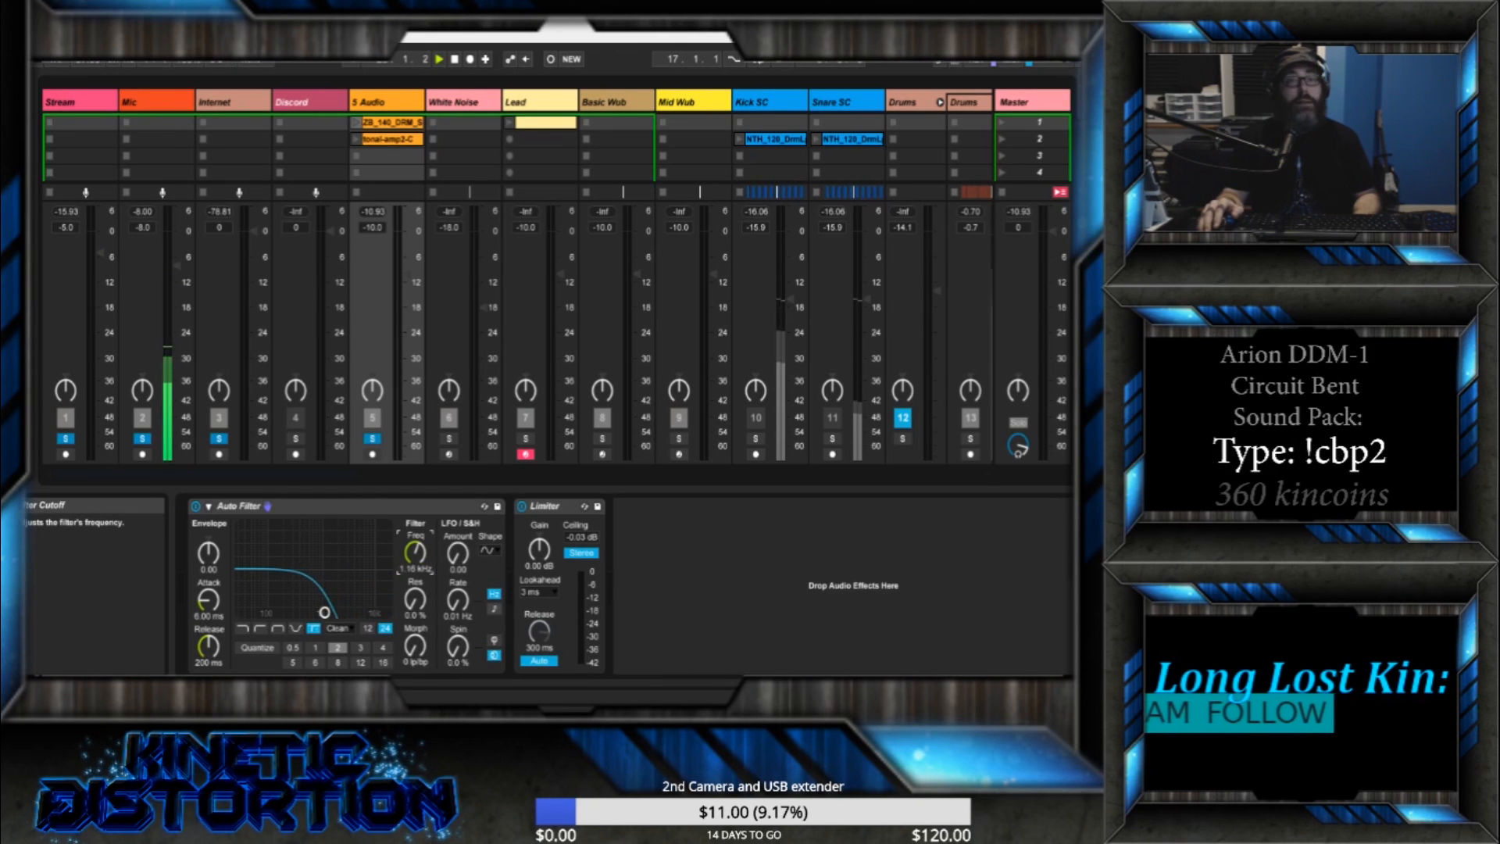
pyautogui.click(357, 123)
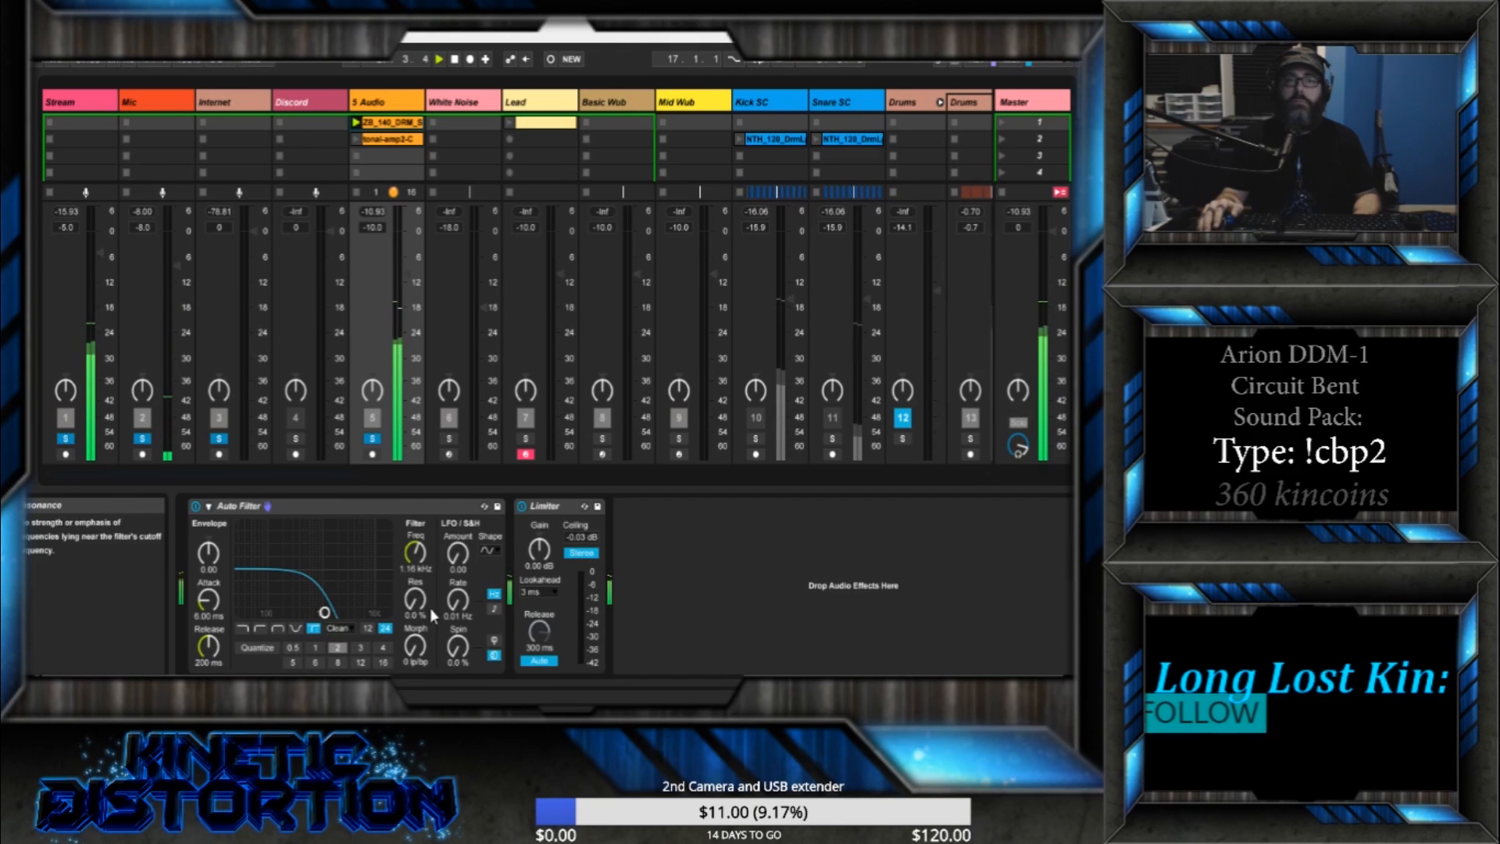
# - Vary the Morph amount and the cutoff over the playing clip, ending with a 120 Hz cutoff and Morph raised, and stop playback
pyautogui.moveTo(420, 647); pyautogui.dragTo(420, 525)
pyautogui.moveTo(325, 612); pyautogui.dragTo(417, 747)
pyautogui.moveTo(387, 612); pyautogui.dragTo(273, 612)
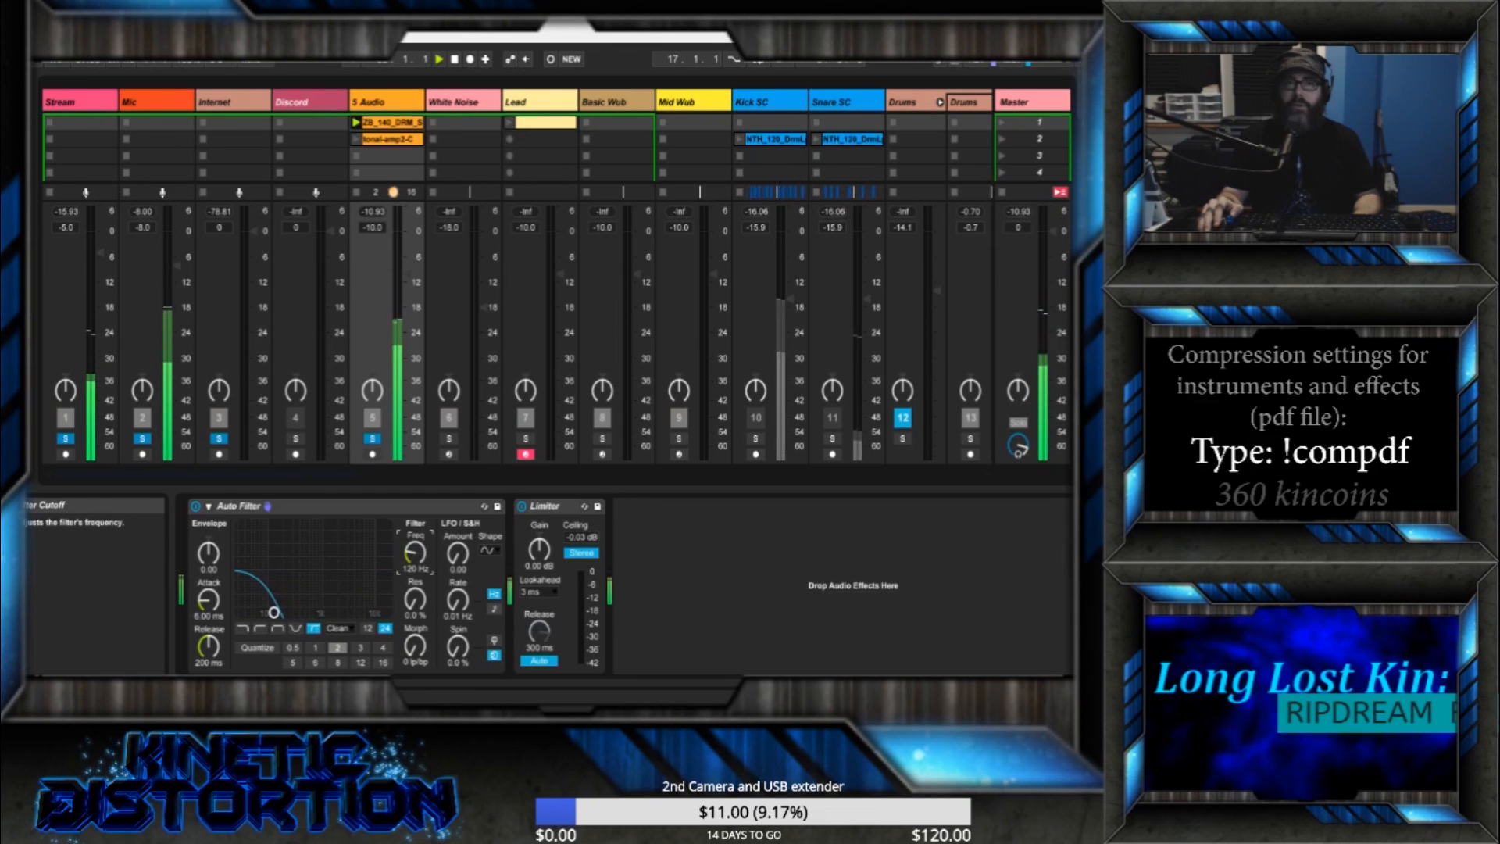
pyautogui.moveTo(415, 650); pyautogui.dragTo(415, 606)
pyautogui.press('space')
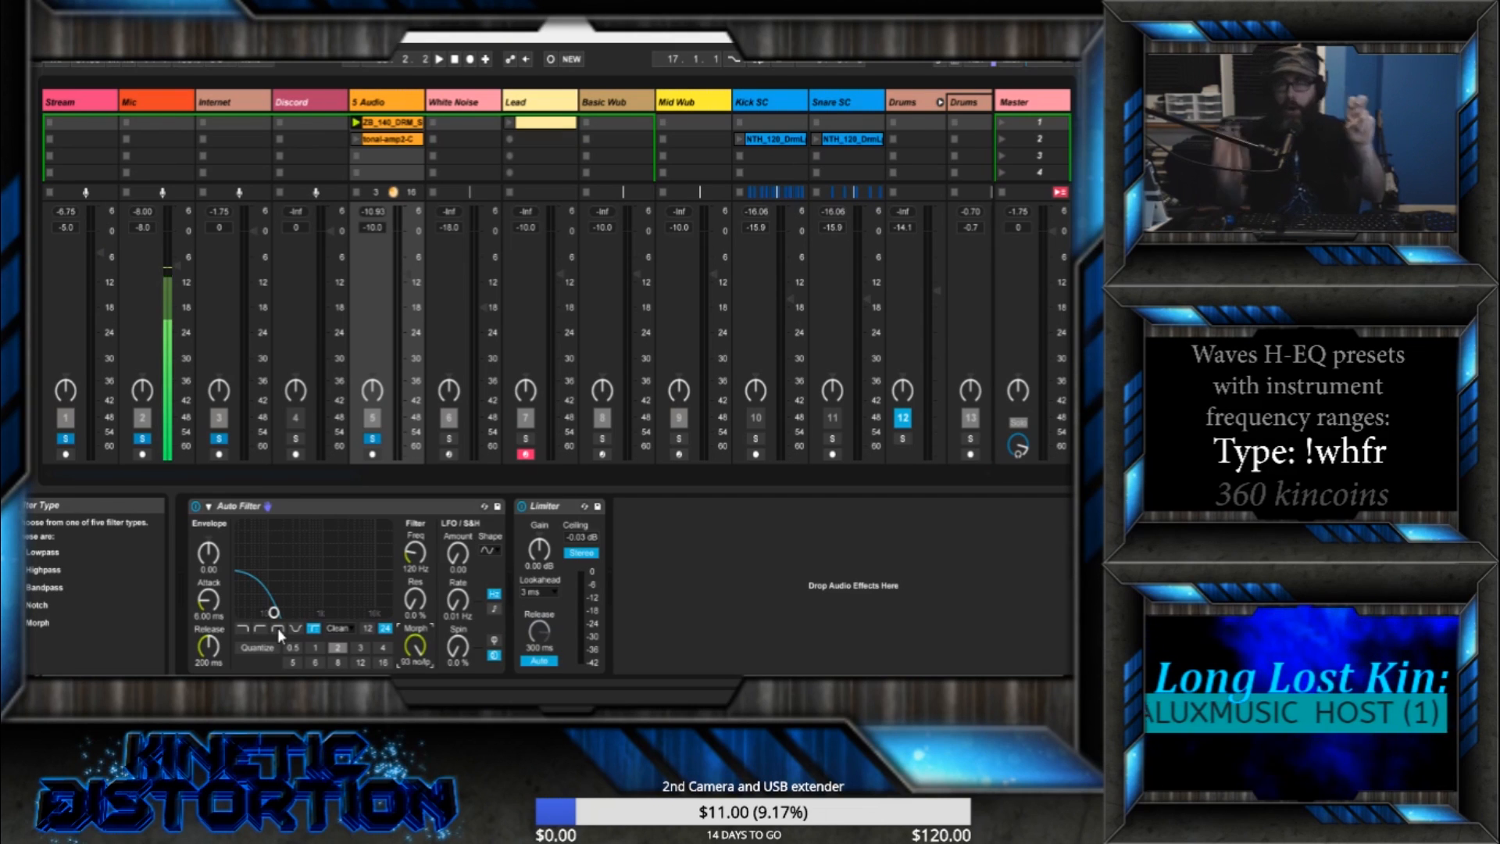
# - Switch the Auto Filter back to Lowpass and move its cutoff down to about 1.9 kHz and back to 19.9 kHz
pyautogui.click(243, 629)
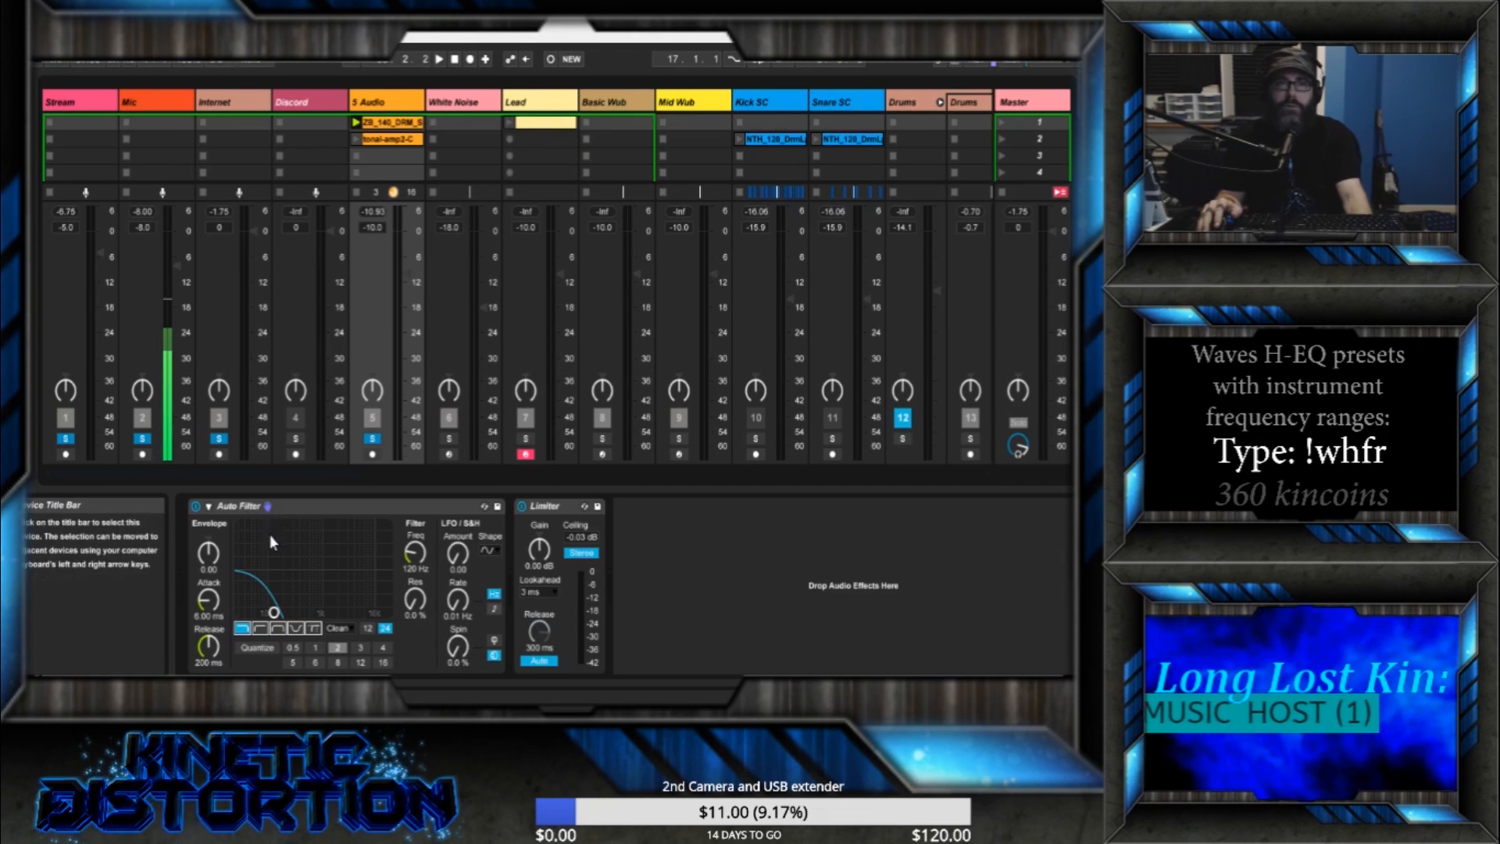
pyautogui.rightClick(414, 554)
pyautogui.click(429, 590)
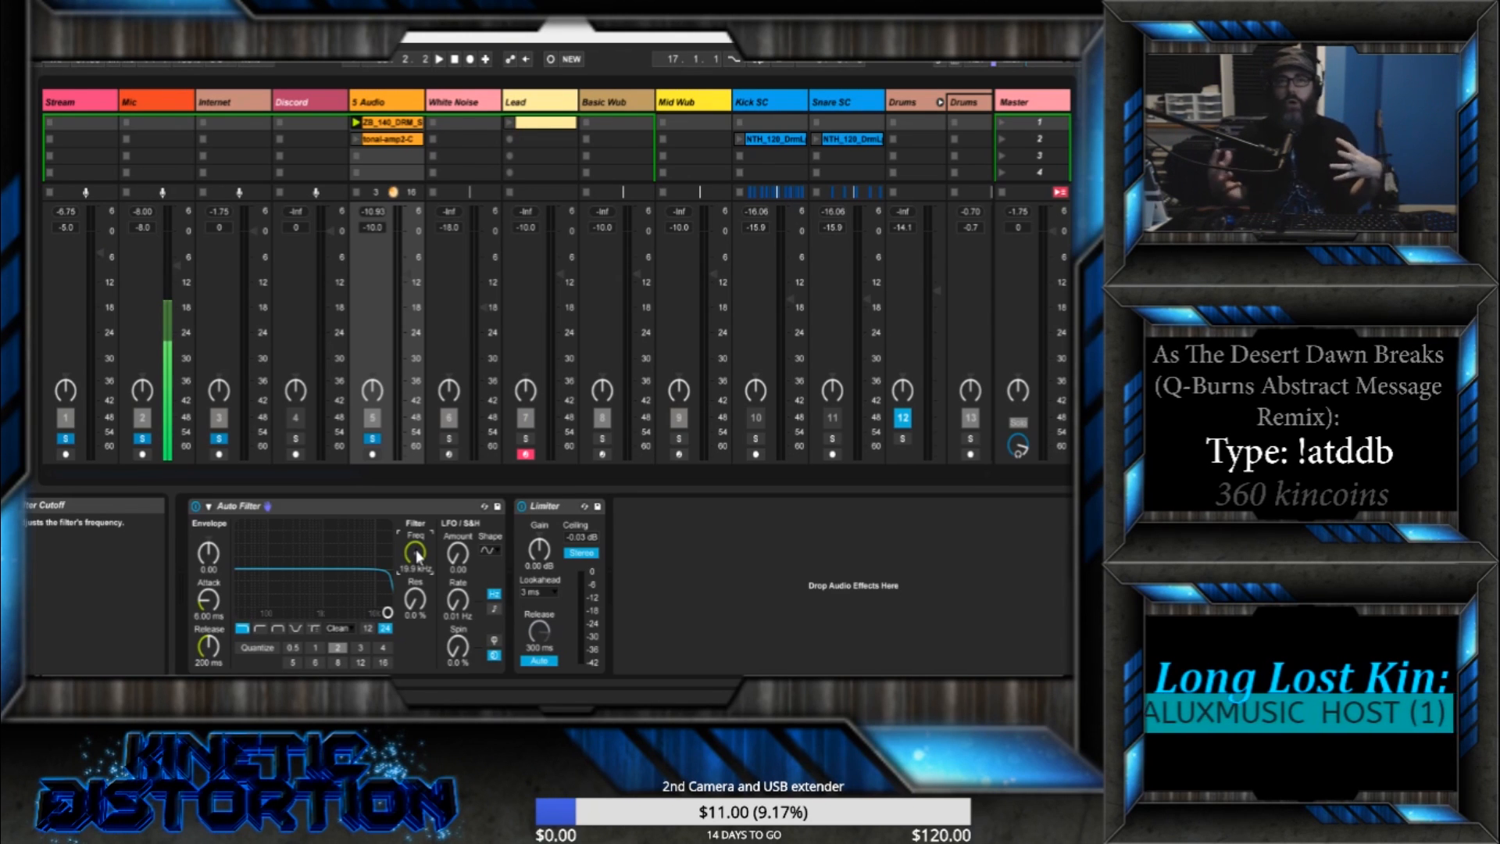
pyautogui.moveTo(417, 557); pyautogui.dragTo(417, 572)
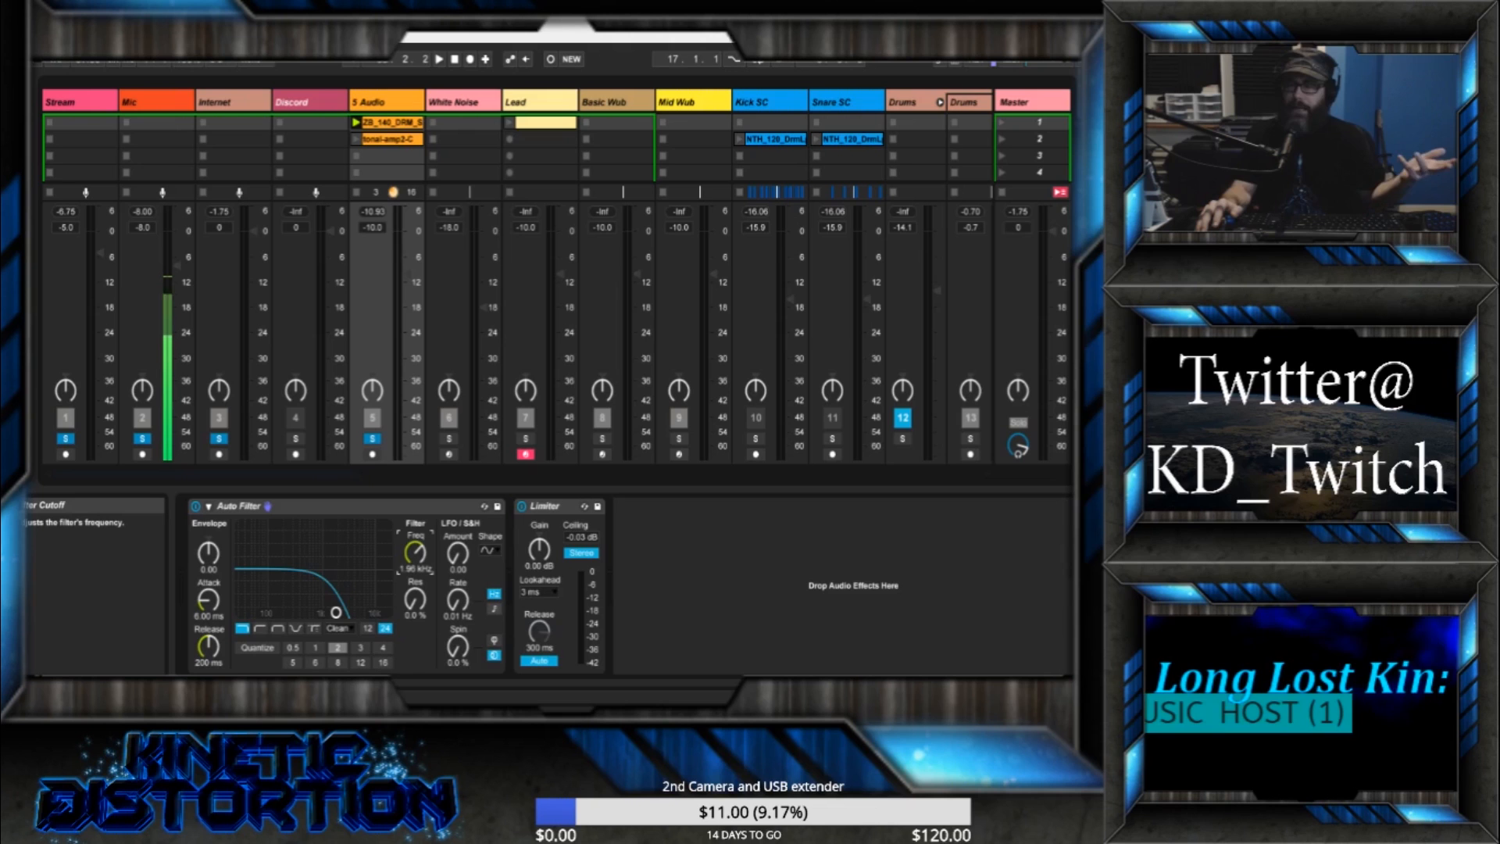
pyautogui.moveTo(415, 554); pyautogui.dragTo(415, 510)
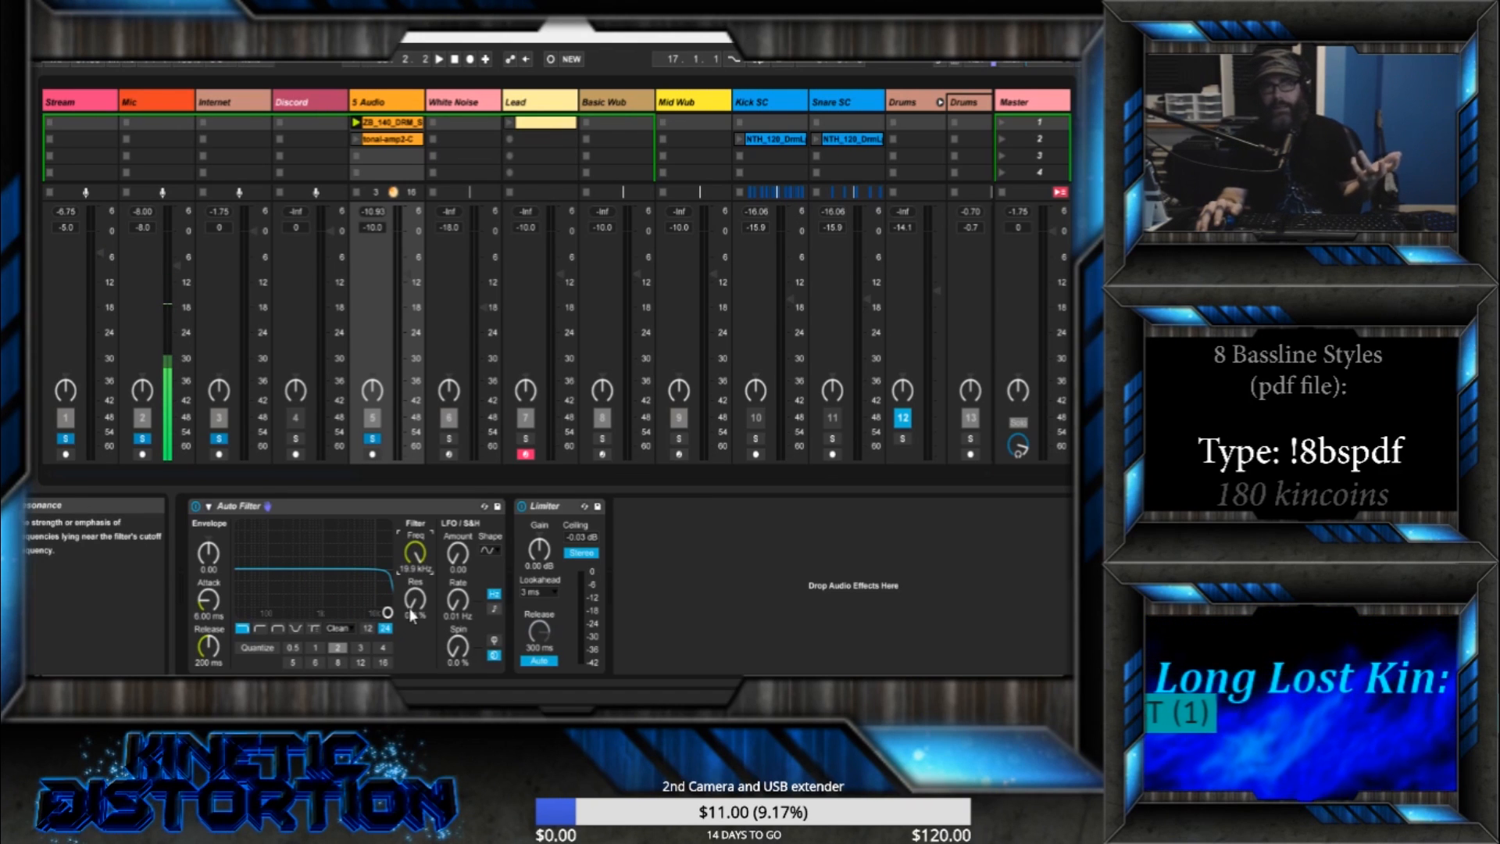
# - Set the lowpass cutoff to 6.94 kHz and test the resonance at 80 %, returning it to 0 %
pyautogui.moveTo(415, 598); pyautogui.dragTo(415, 593)
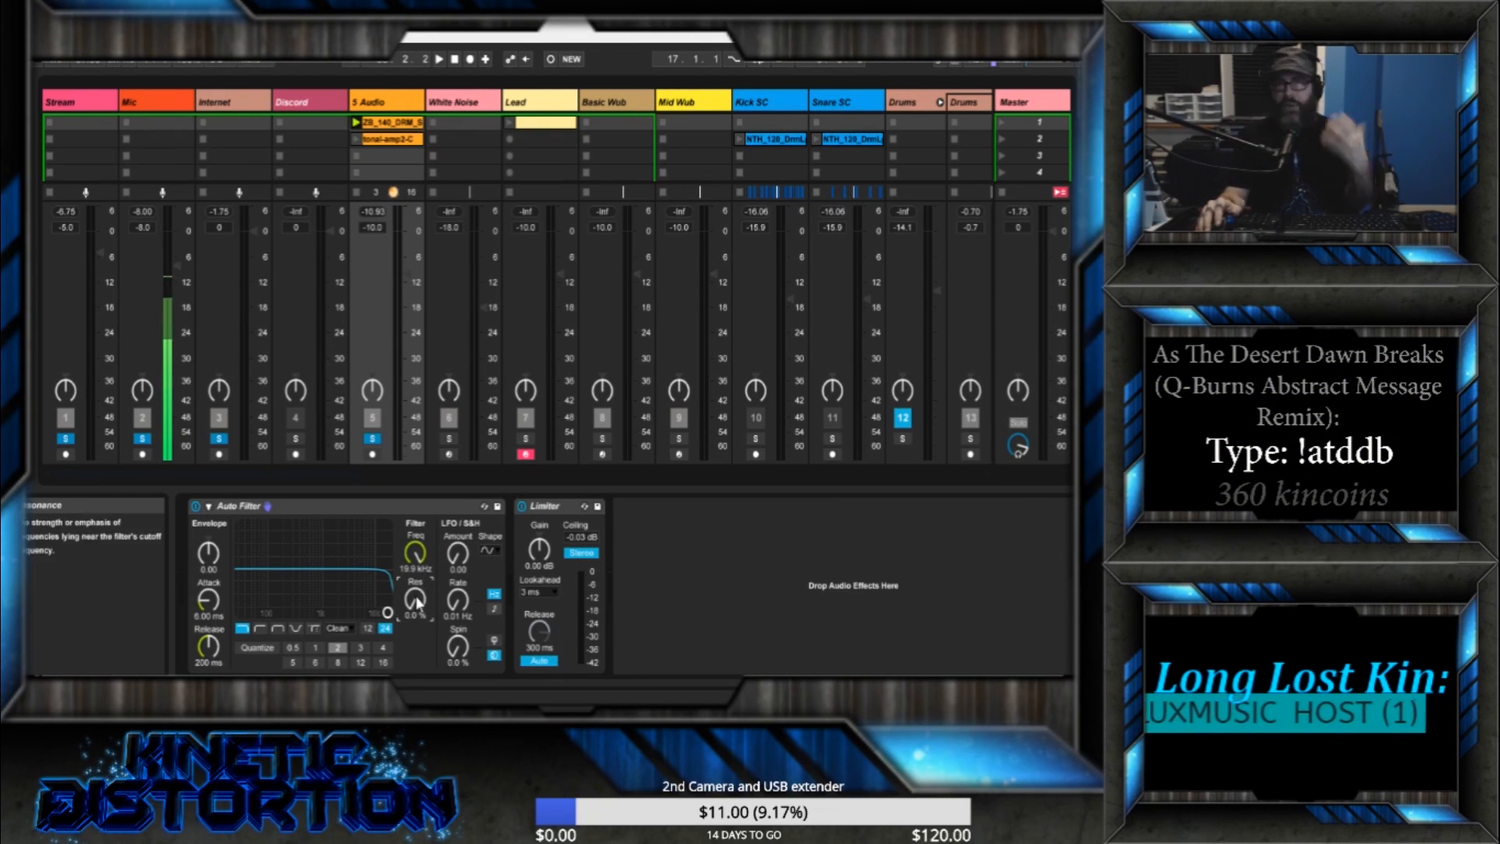
pyautogui.moveTo(418, 556); pyautogui.dragTo(417, 531)
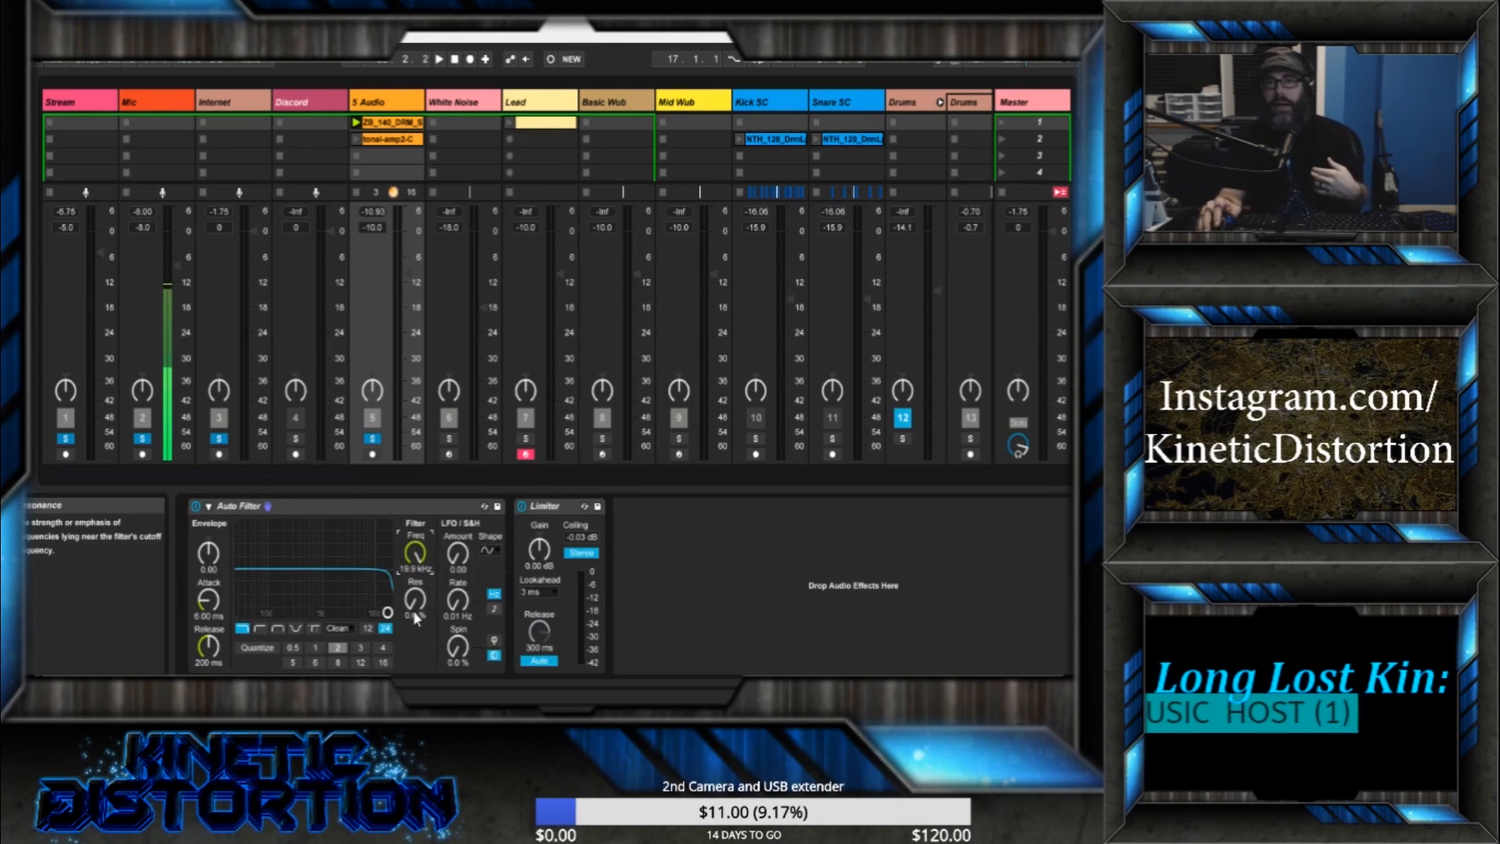
pyautogui.moveTo(416, 555); pyautogui.dragTo(416, 590)
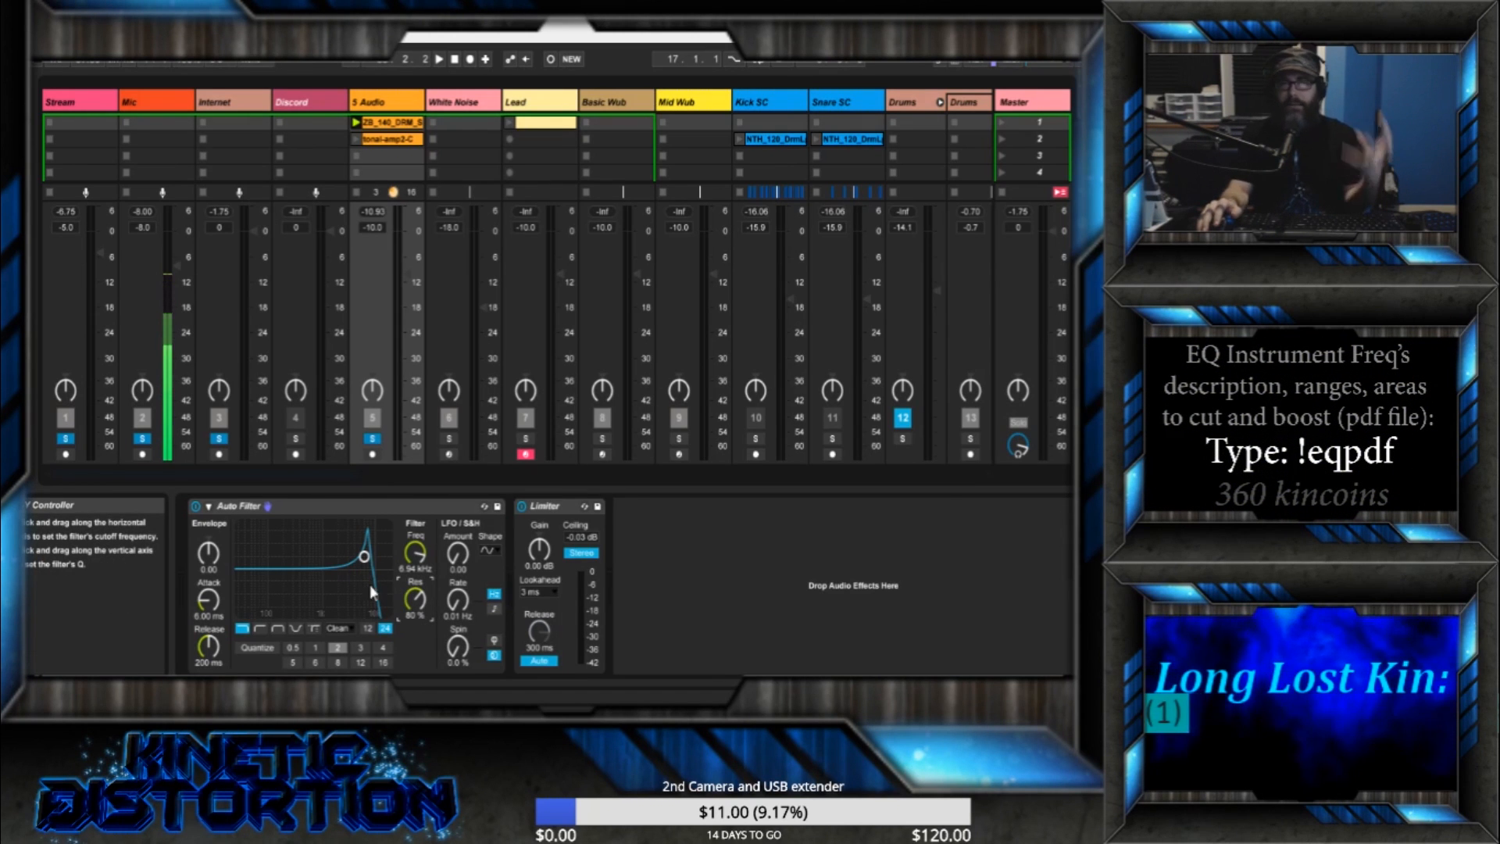
pyautogui.moveTo(434, 621); pyautogui.dragTo(434, 687)
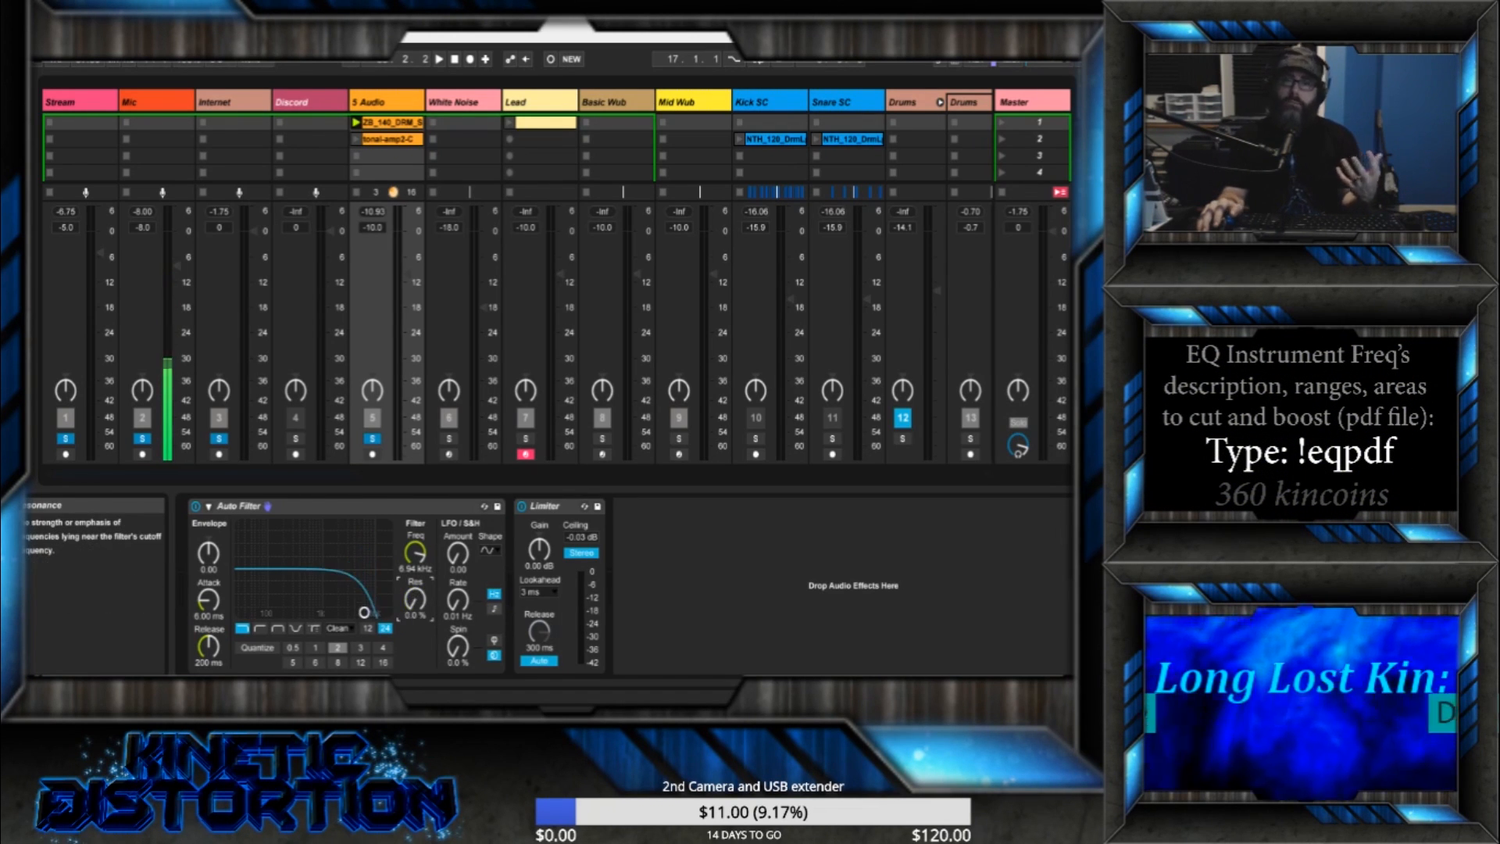
# - Test the lowpass resonance at 80 % and 0 %, leaving the cutoff at 19.9 kHz and the resonance at 41 %
pyautogui.moveTo(414, 601); pyautogui.dragTo(415, 547)
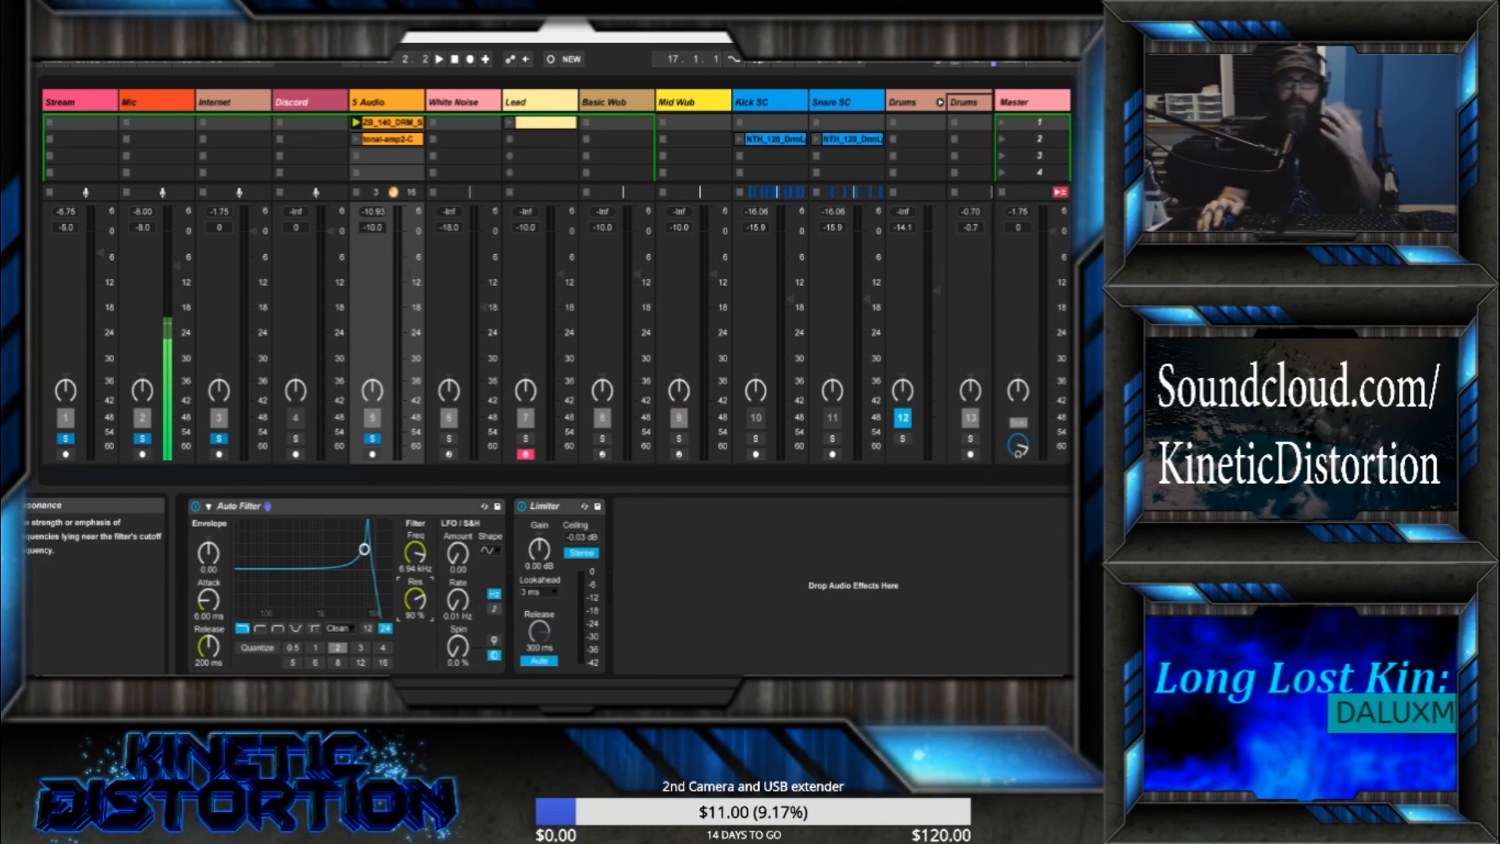
pyautogui.moveTo(415, 598); pyautogui.dragTo(415, 617)
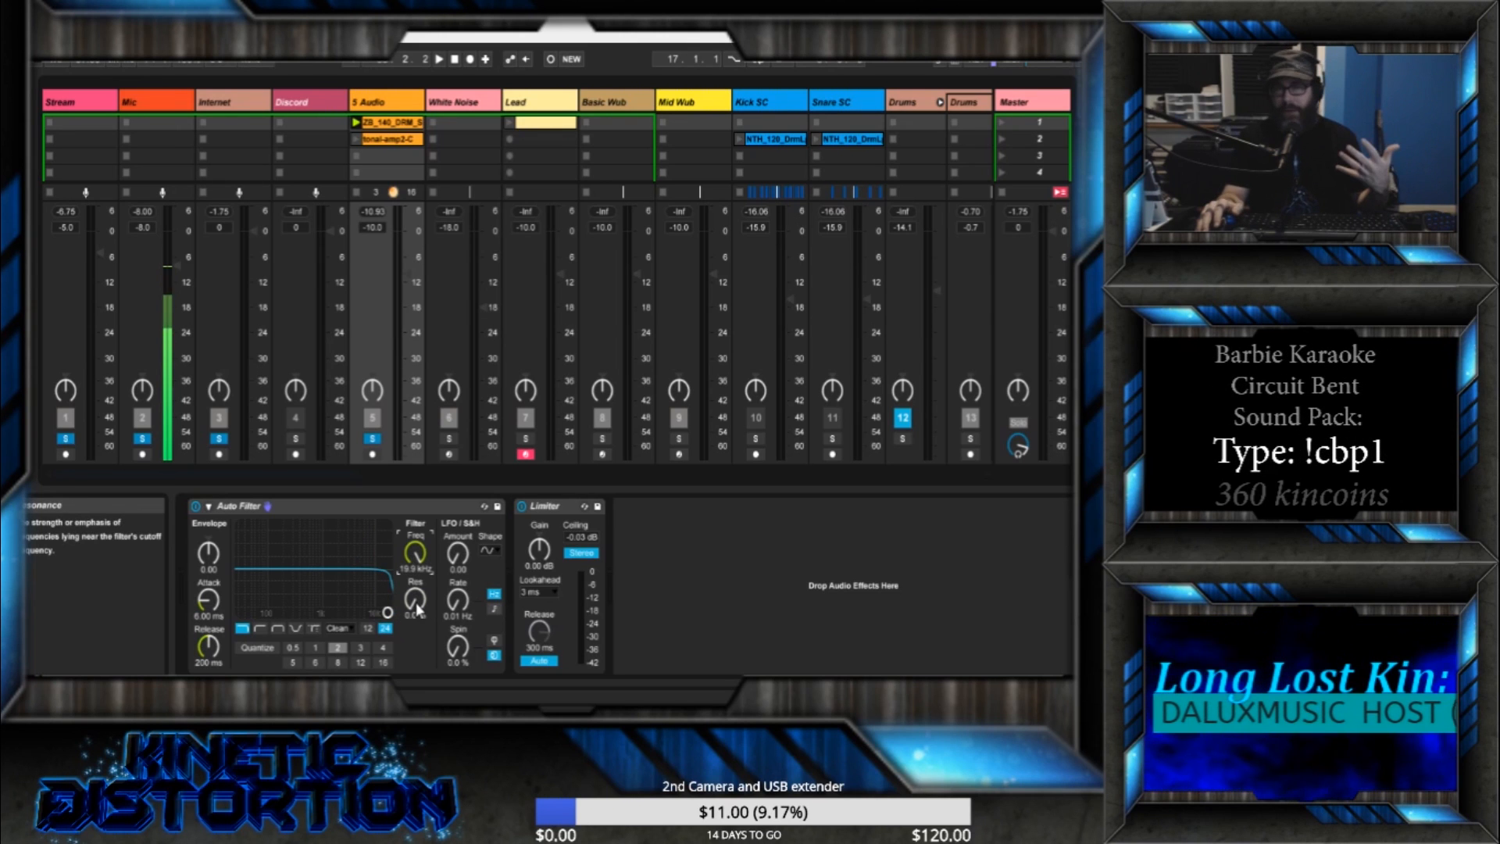
pyautogui.moveTo(415, 601); pyautogui.dragTo(415, 597)
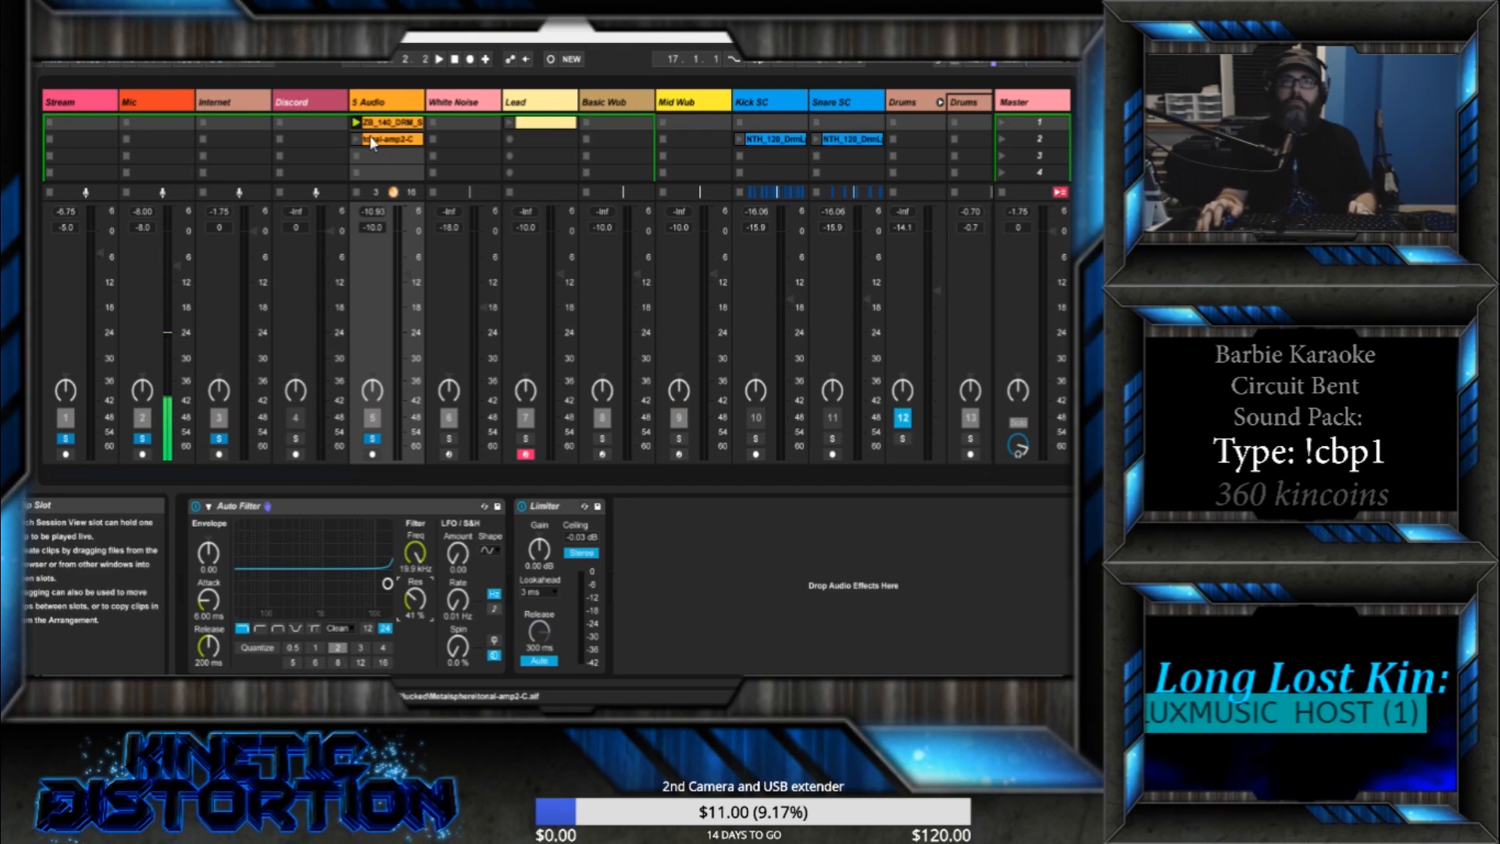
# - Play the drum clip, raise the resonance to 80 %, sweep the lowpass cutoff down to 403 Hz, and stop the clip
pyautogui.press('space')
pyautogui.moveTo(422, 548); pyautogui.dragTo(419, 608)
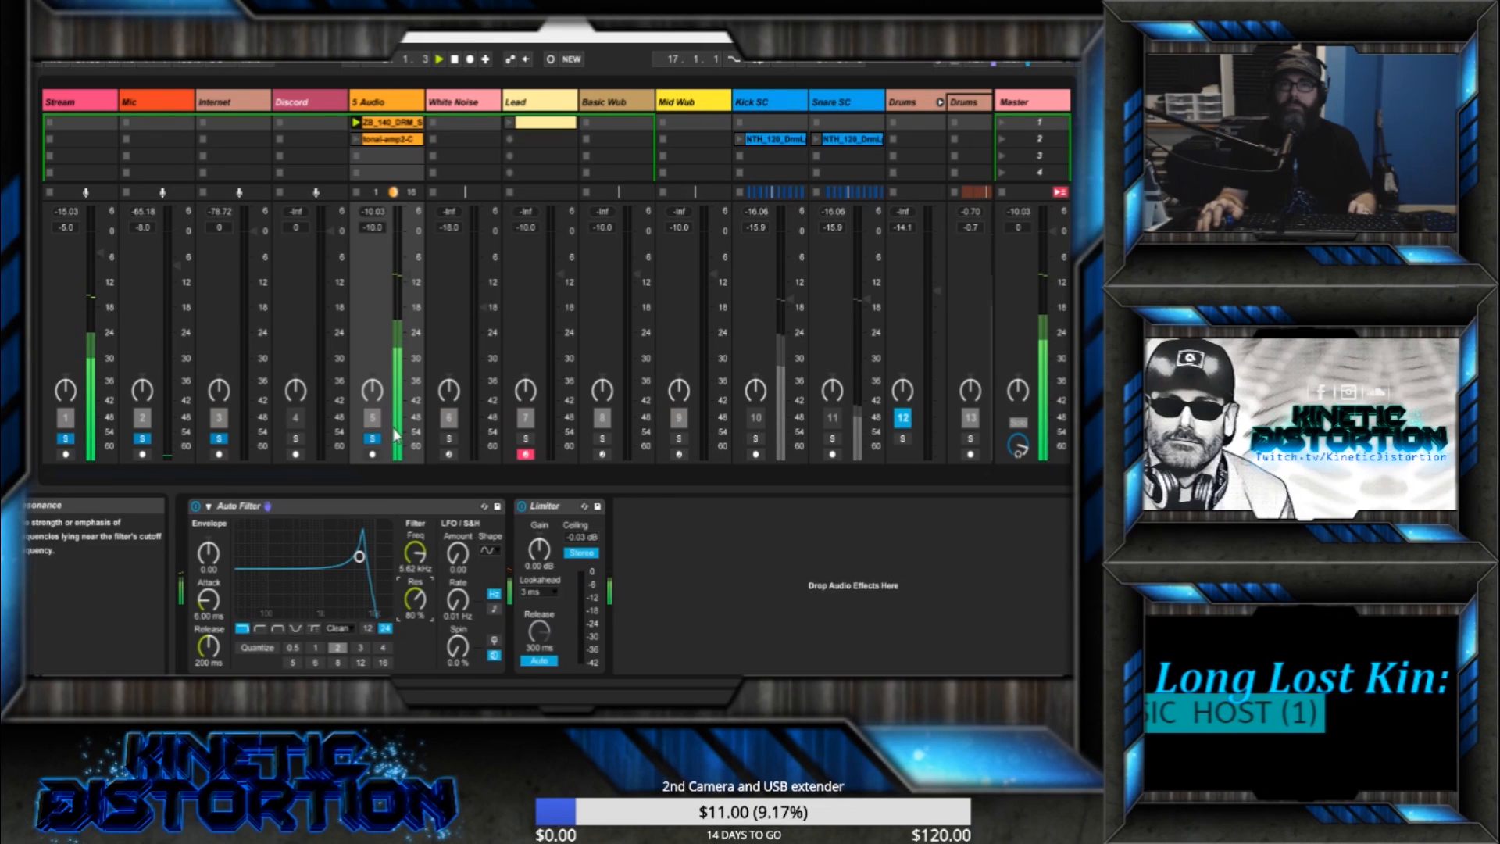
pyautogui.moveTo(404, 561); pyautogui.dragTo(404, 630)
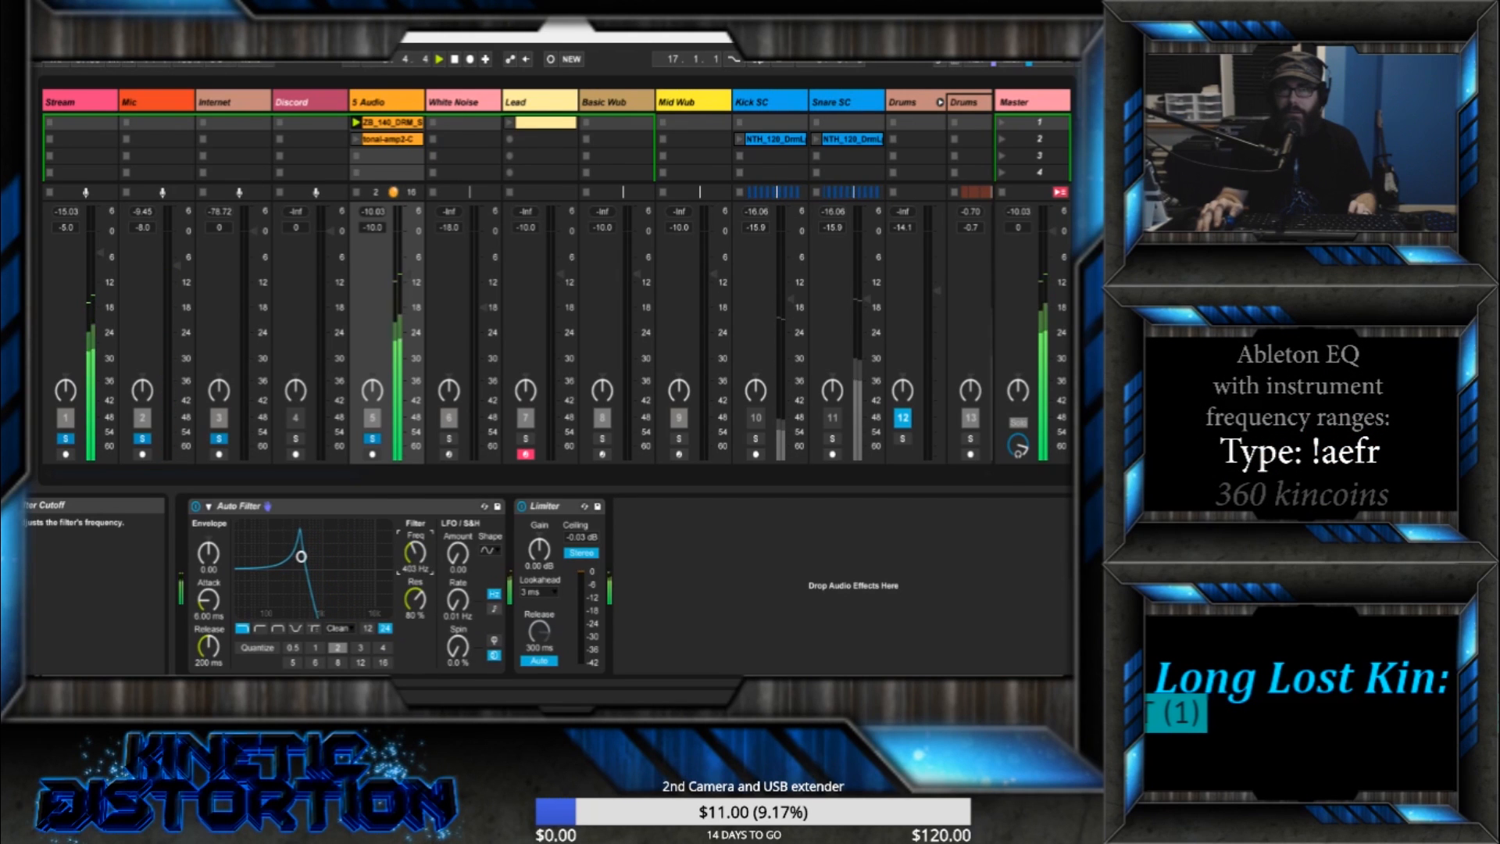
pyautogui.click(355, 194)
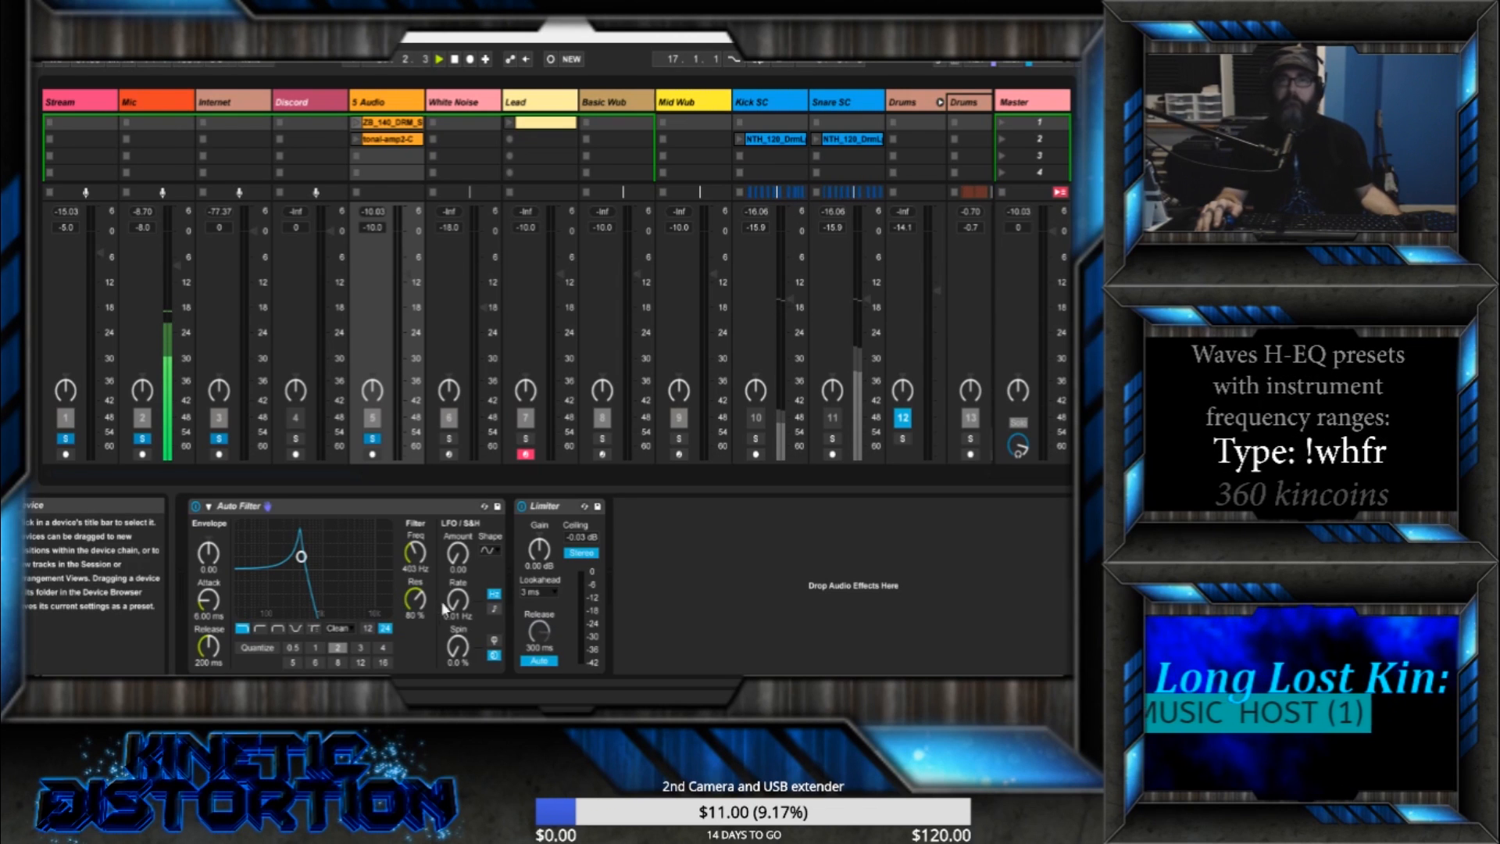
# - Lower the resonance to 0 %, switch the Auto Filter to Highpass, and raise its resonance to 72 %
pyautogui.moveTo(414, 599); pyautogui.dragTo(414, 561)
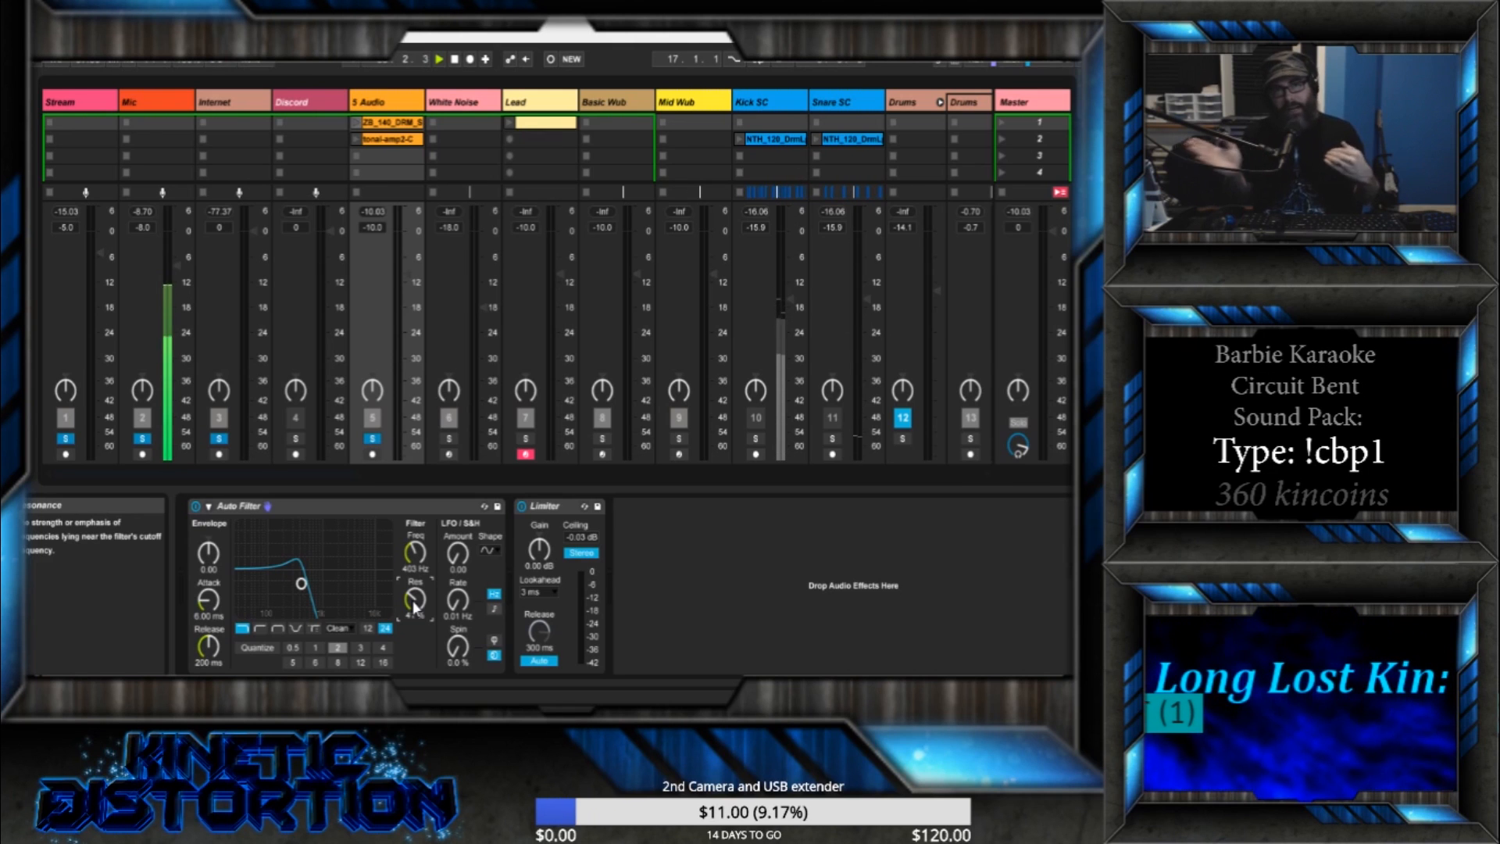
pyautogui.moveTo(414, 605); pyautogui.dragTo(397, 617)
pyautogui.click(260, 628)
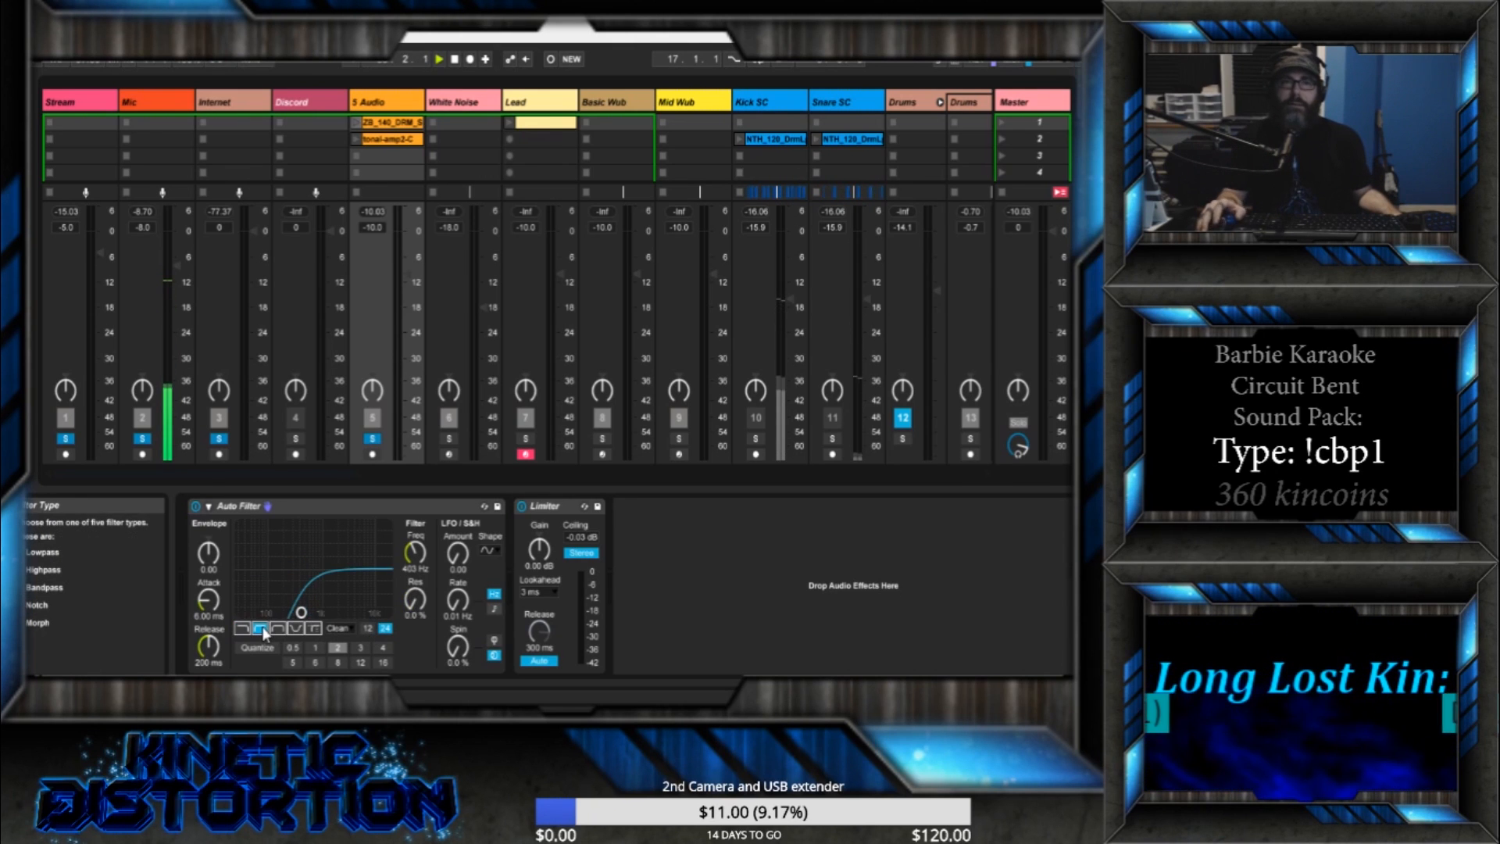
pyautogui.moveTo(414, 599); pyautogui.dragTo(414, 562)
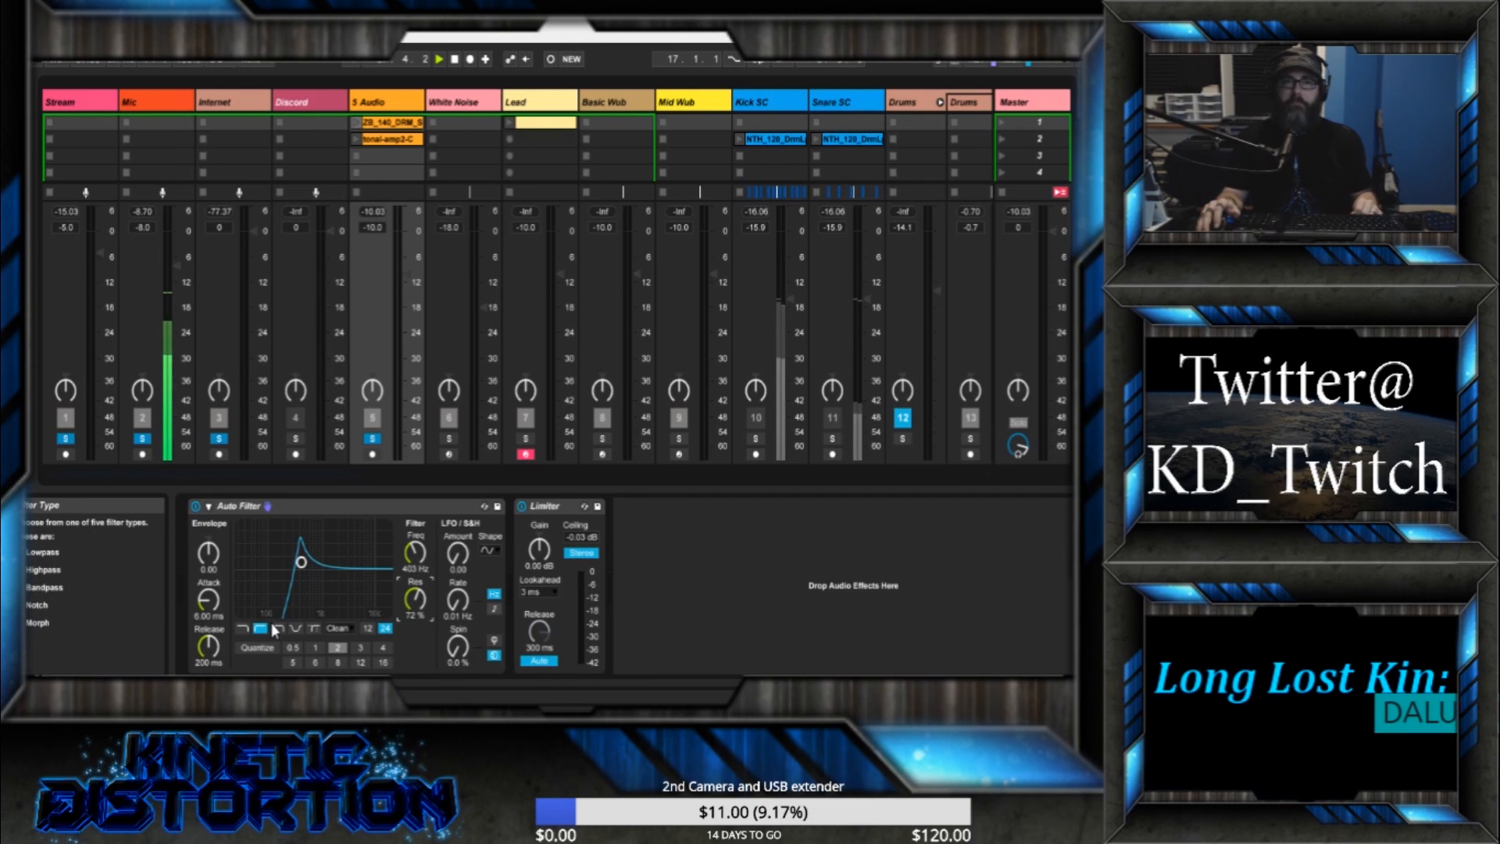
# - Launch the drum clip and sweep the highpass cutoff, ending stopped at 6.94 kHz with 32 % resonance
pyautogui.click(357, 125)
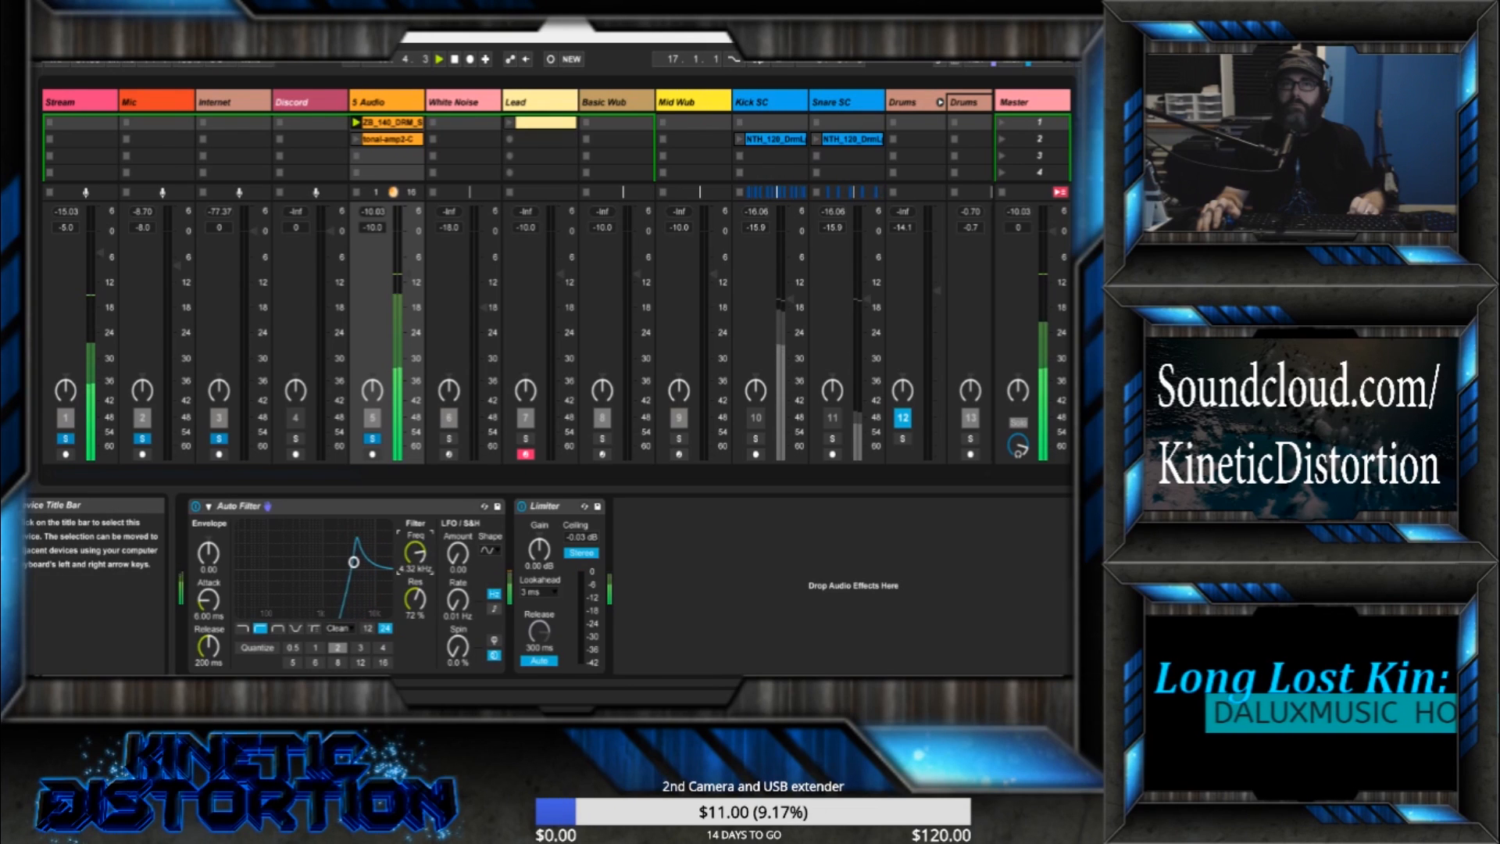
pyautogui.moveTo(415, 553); pyautogui.dragTo(416, 633)
pyautogui.moveTo(414, 554); pyautogui.dragTo(415, 493)
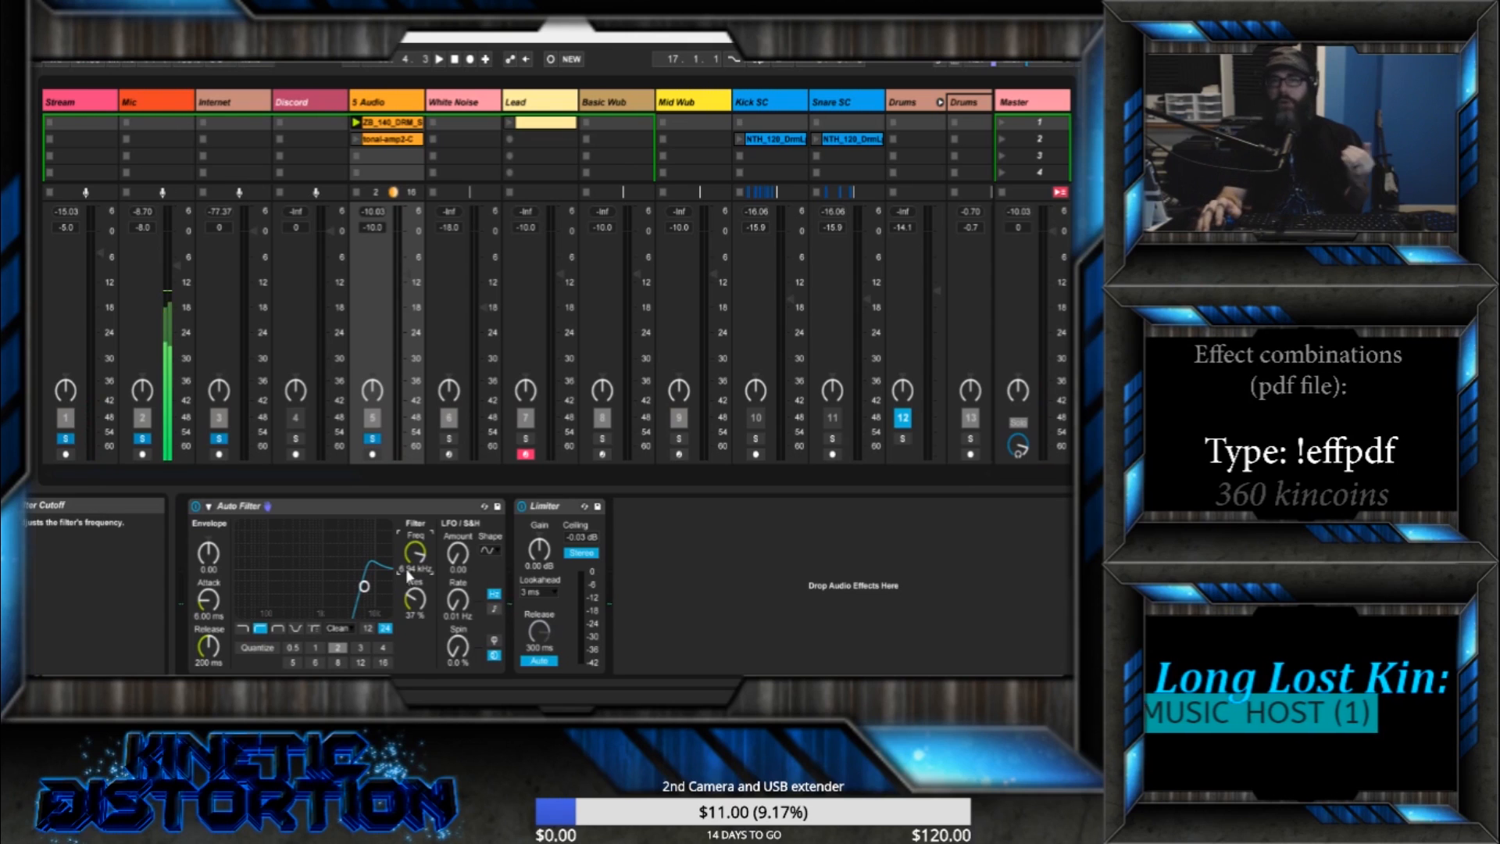
pyautogui.moveTo(415, 598); pyautogui.dragTo(415, 603)
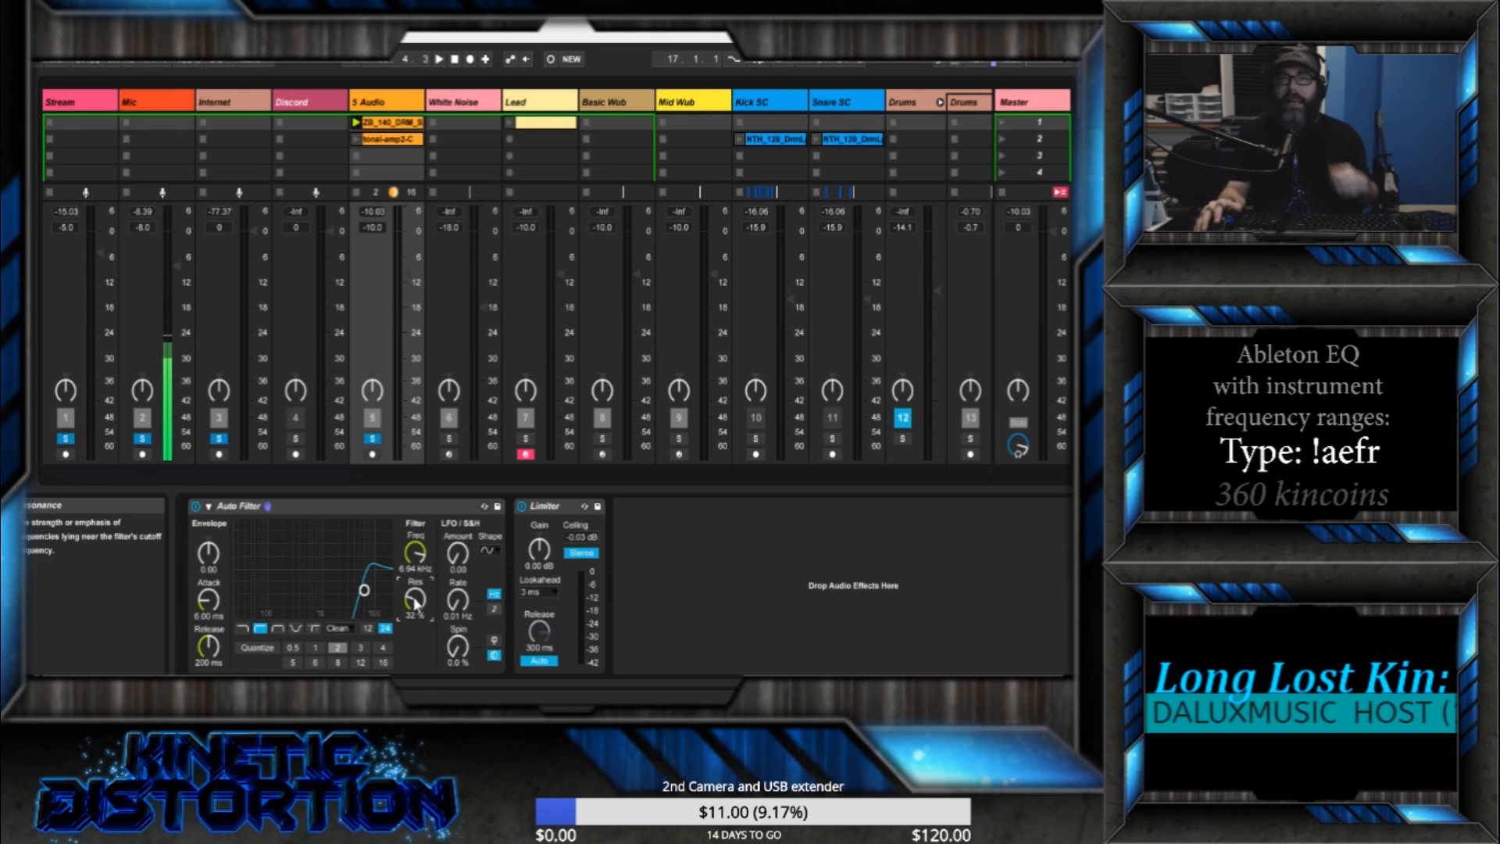
# - Switch the Auto Filter back to Lowpass at 2.42 kHz with 70 % resonance and start playback
pyautogui.click(242, 628)
pyautogui.moveTo(415, 553)
pyautogui.mouseDown()
pyautogui.moveTo(415, 588)
pyautogui.moveTo(415, 543)
pyautogui.mouseUp()
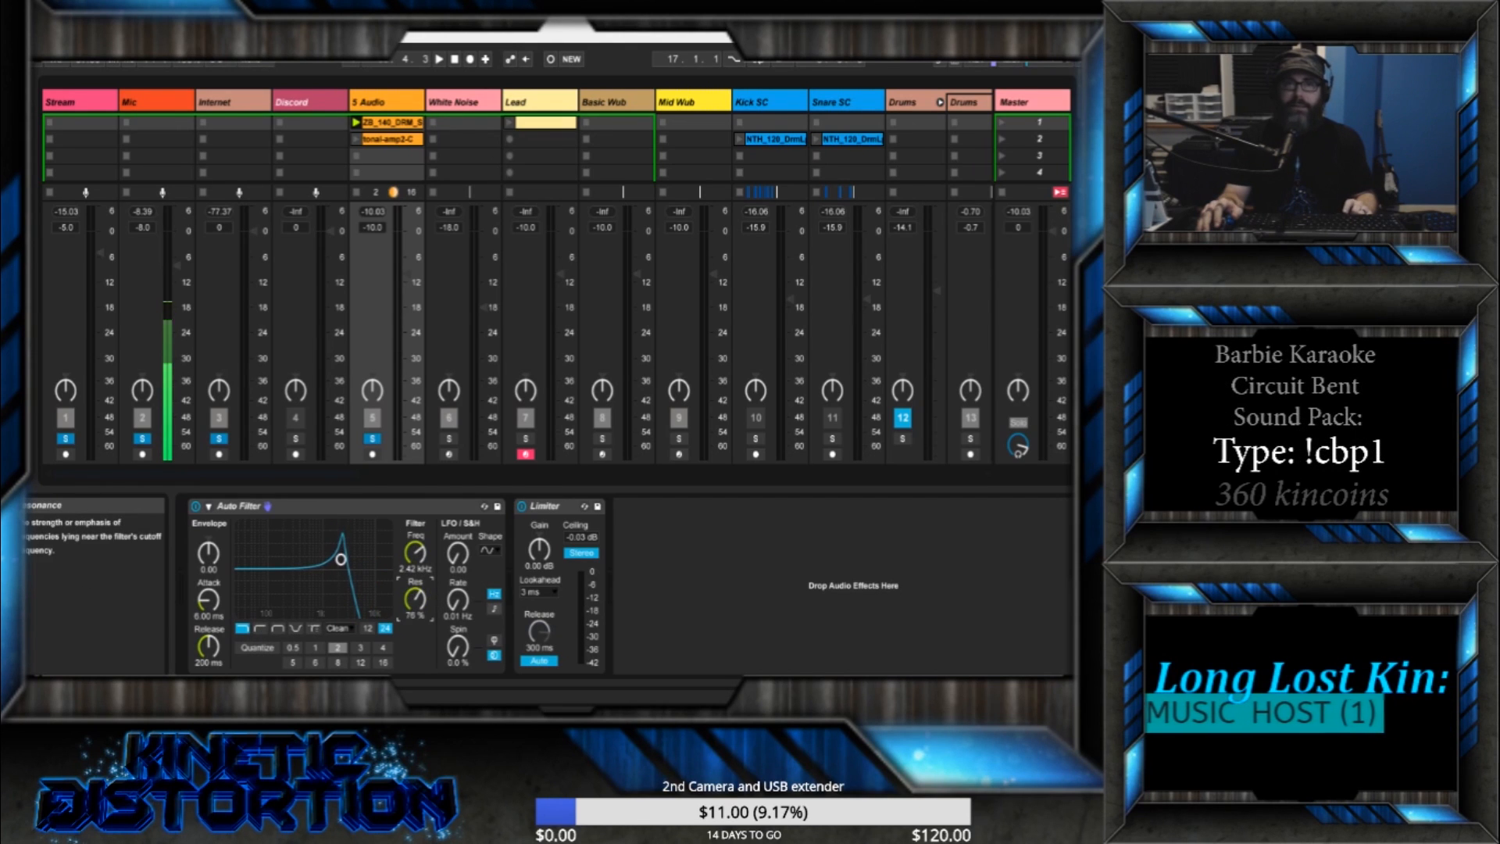
pyautogui.press('space')
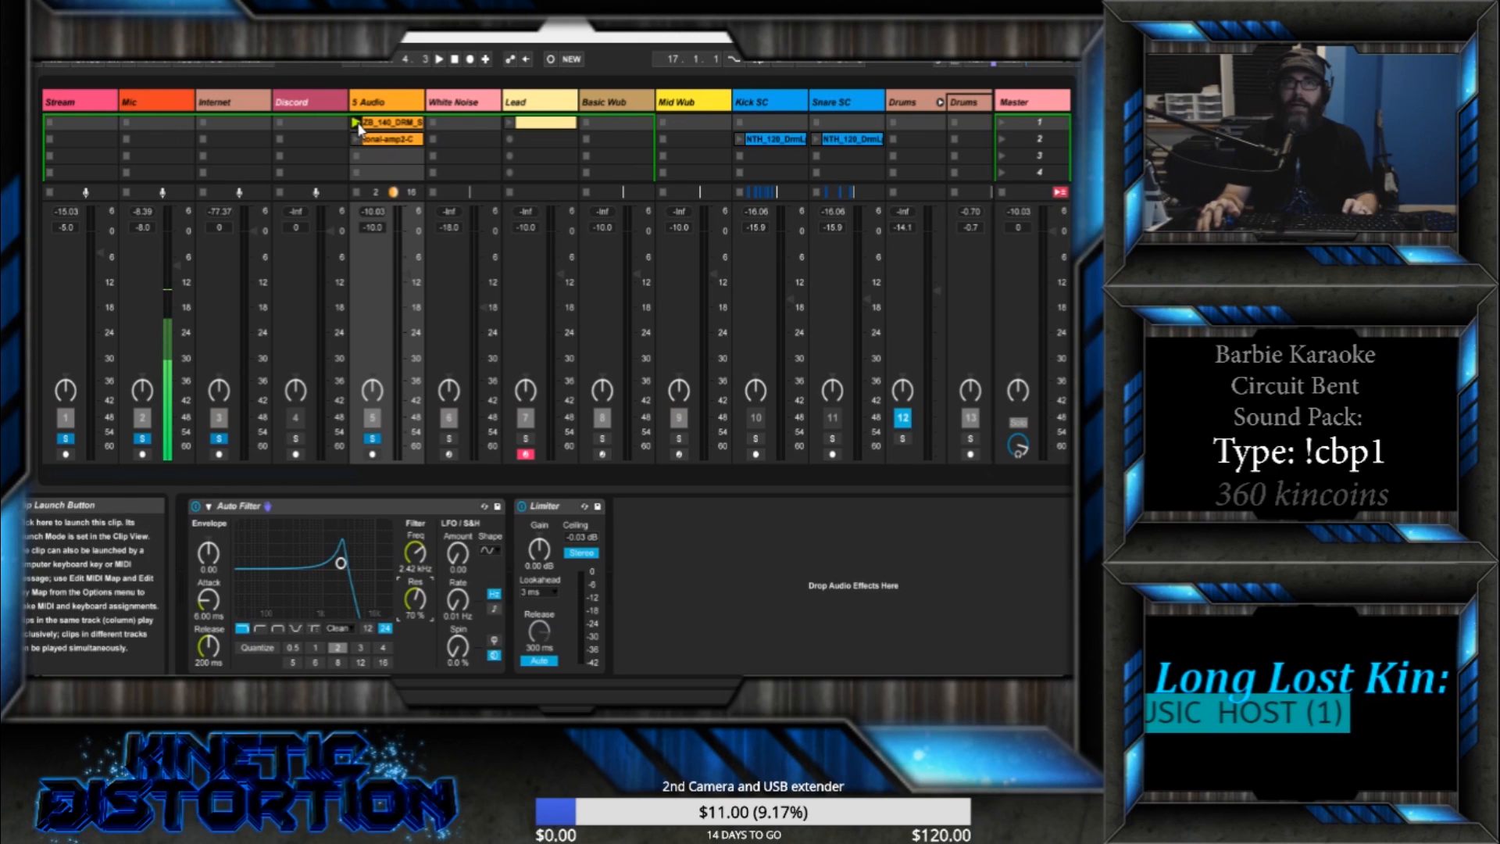
# - Raise the resonance to 125 % and the cutoff to 3.15 kHz over the playing drum clip, and stop the clip
pyautogui.moveTo(417, 600); pyautogui.dragTo(416, 438)
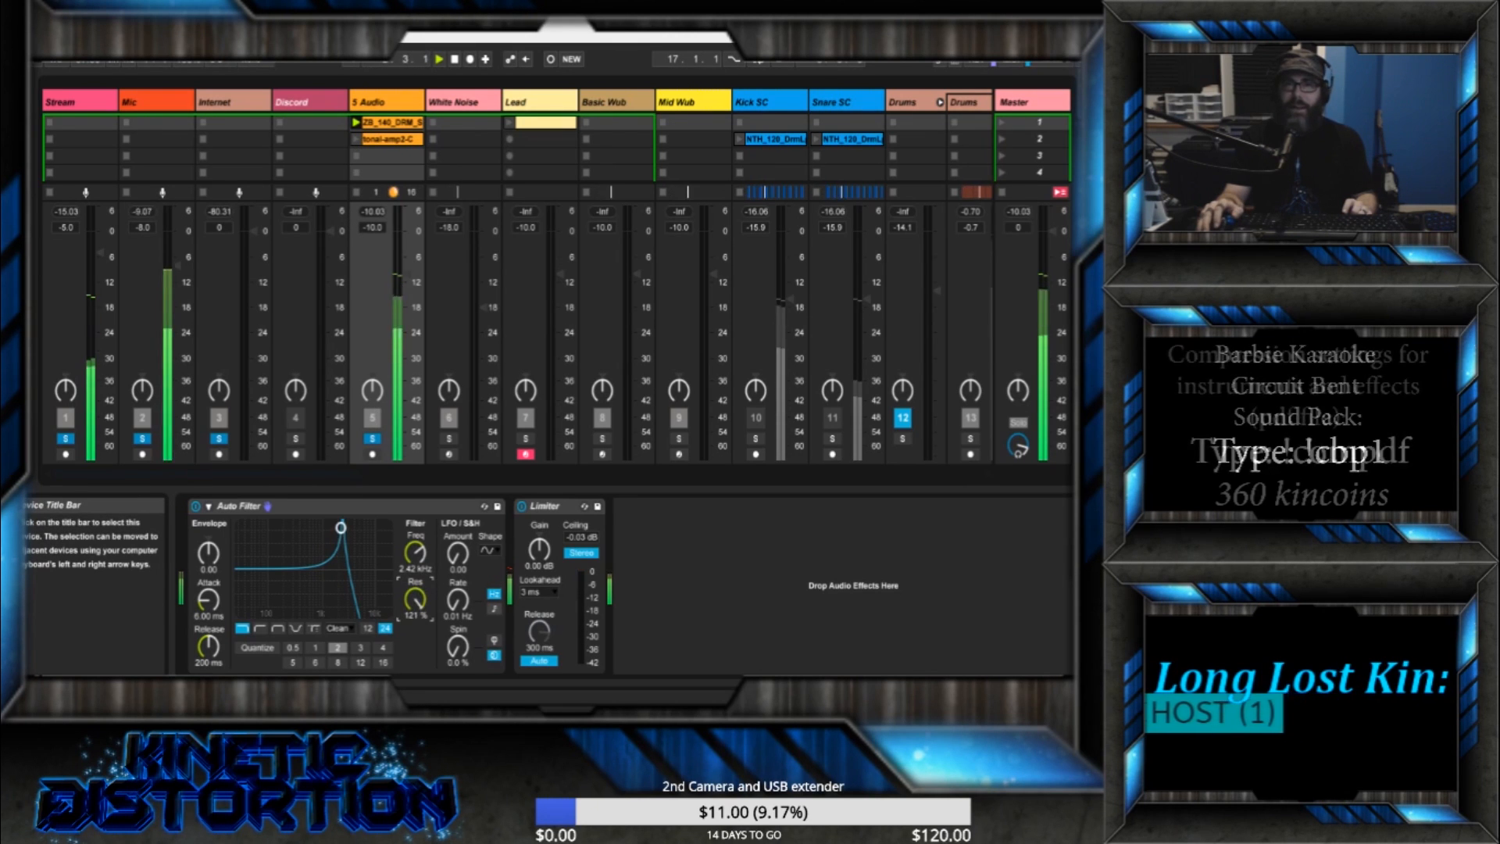
pyautogui.moveTo(415, 553)
pyautogui.mouseDown()
pyautogui.moveTo(415, 528)
pyautogui.moveTo(415, 591)
pyautogui.moveTo(415, 545)
pyautogui.mouseUp()
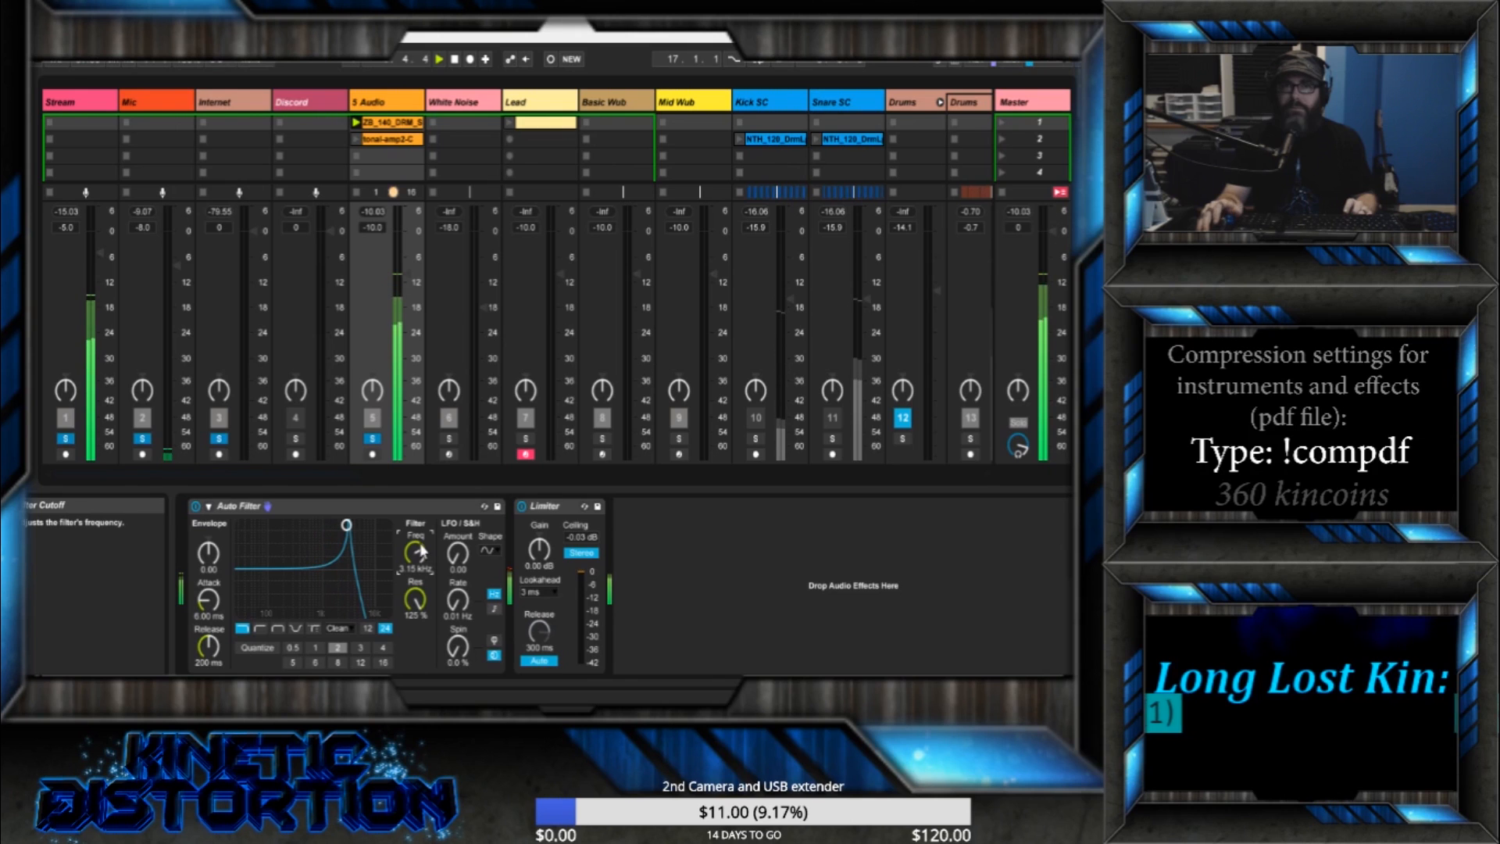
pyautogui.click(354, 193)
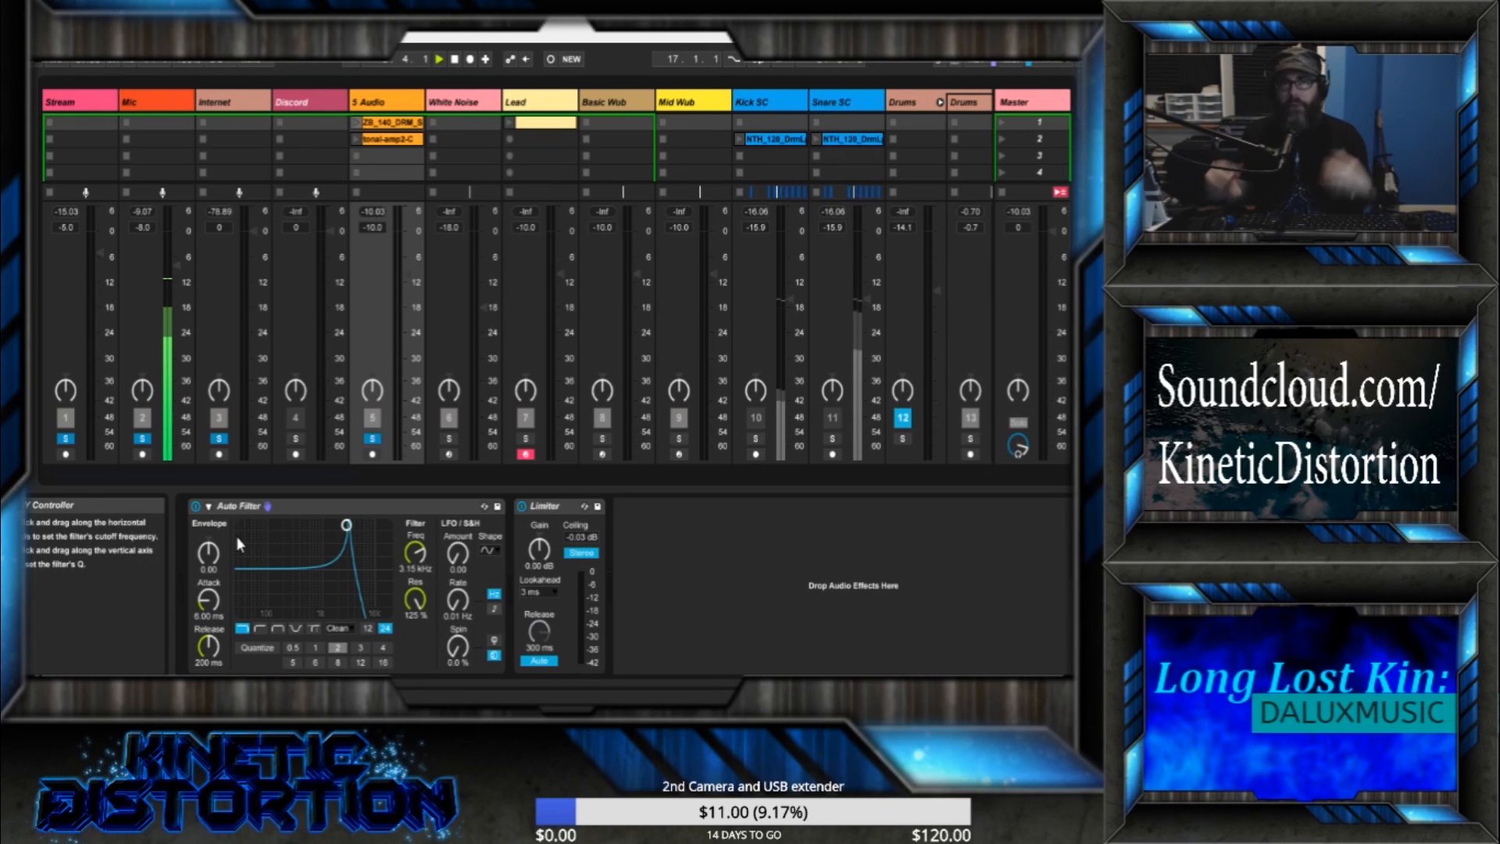
# - Set the lowpass to 9.03 kHz with 0 % resonance and try the 12 dB slope before returning it to 24 dB
pyautogui.moveTo(427, 556); pyautogui.dragTo(420, 468)
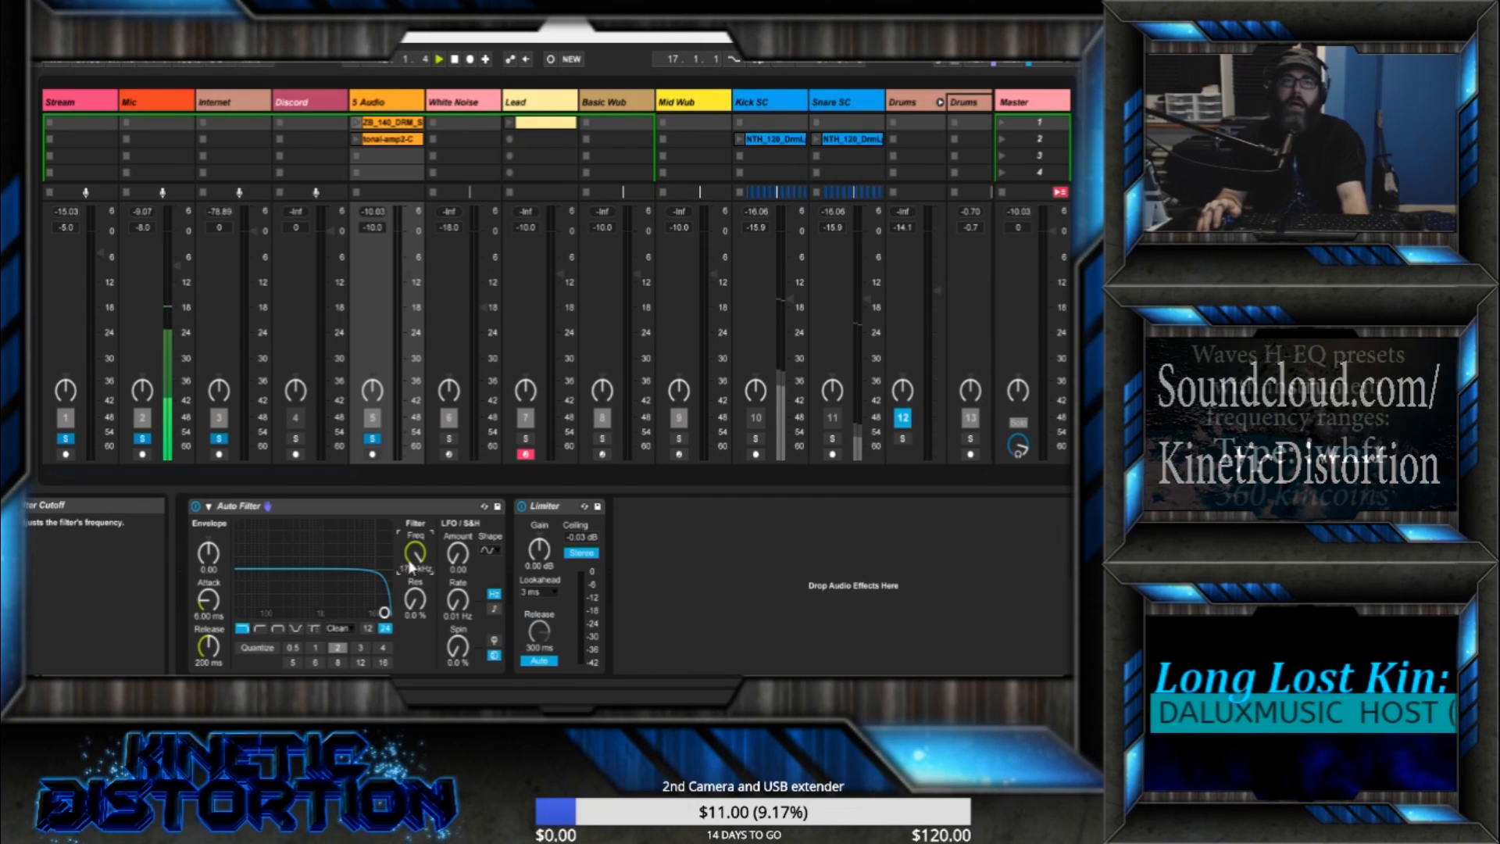
pyautogui.moveTo(415, 553); pyautogui.dragTo(415, 574)
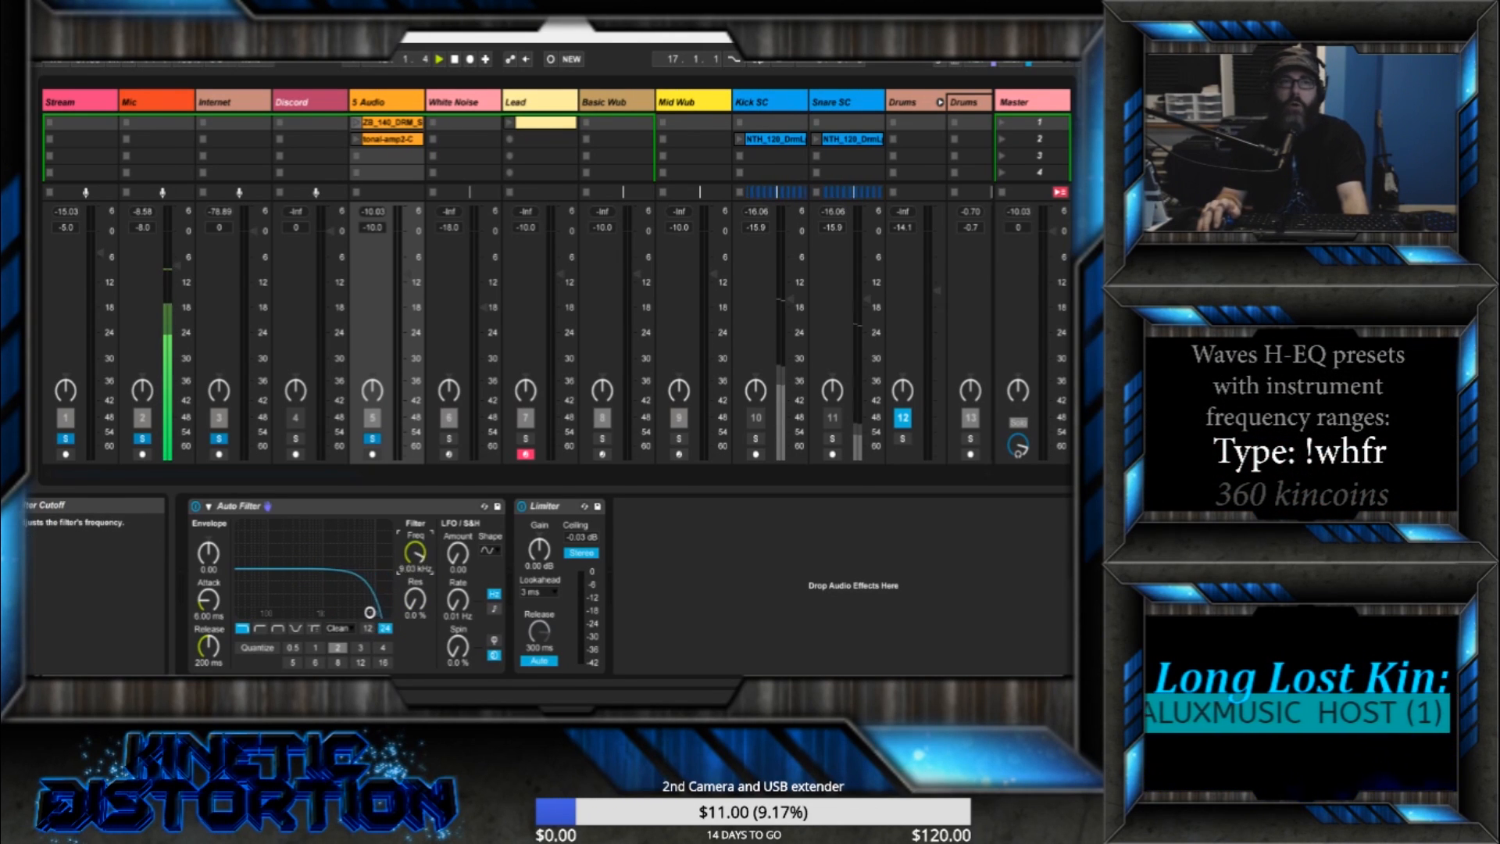
pyautogui.click(368, 628)
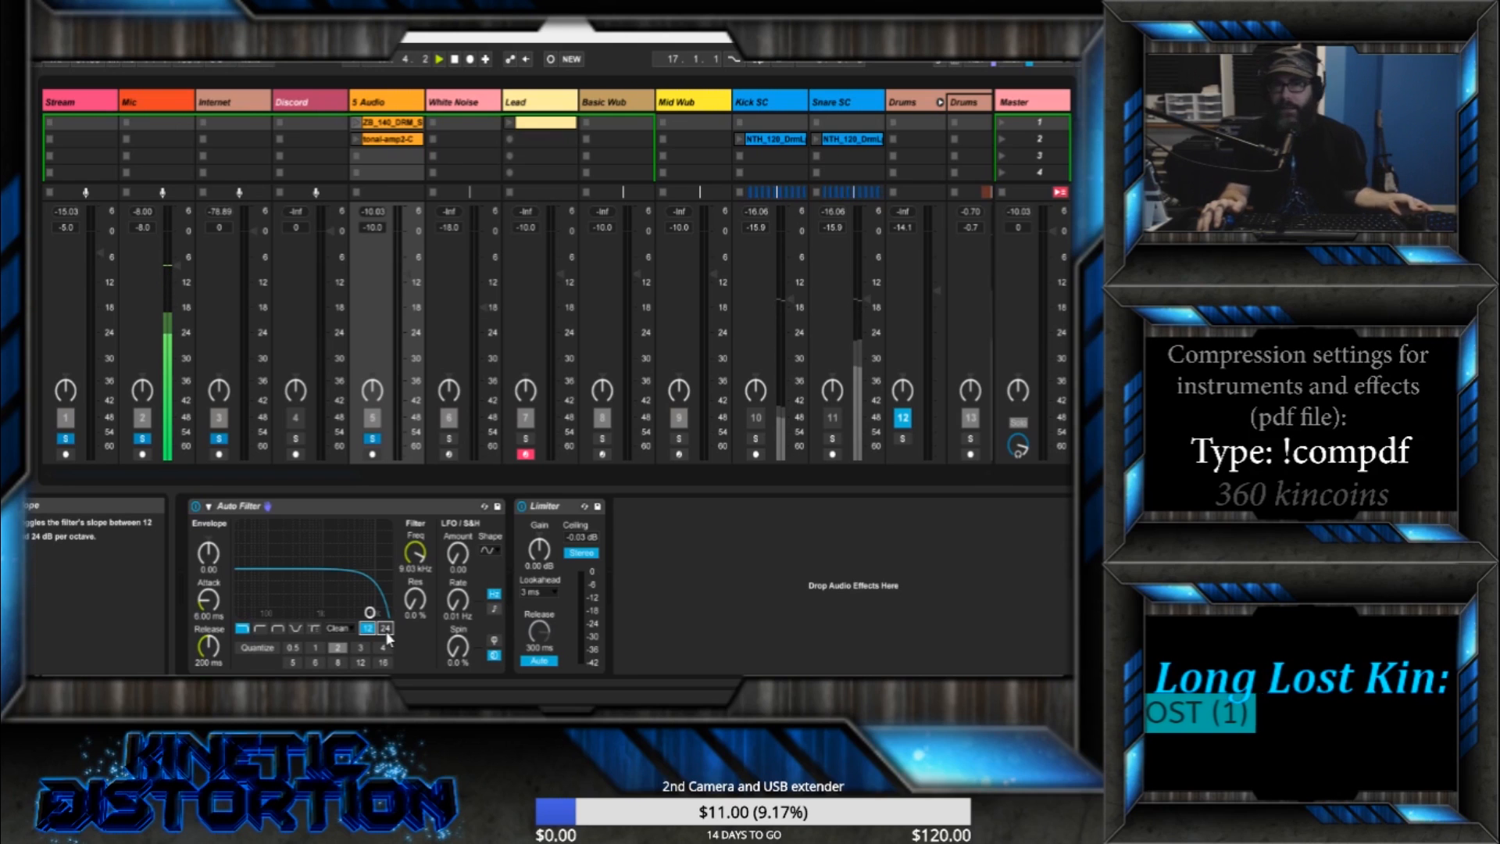
pyautogui.click(385, 629)
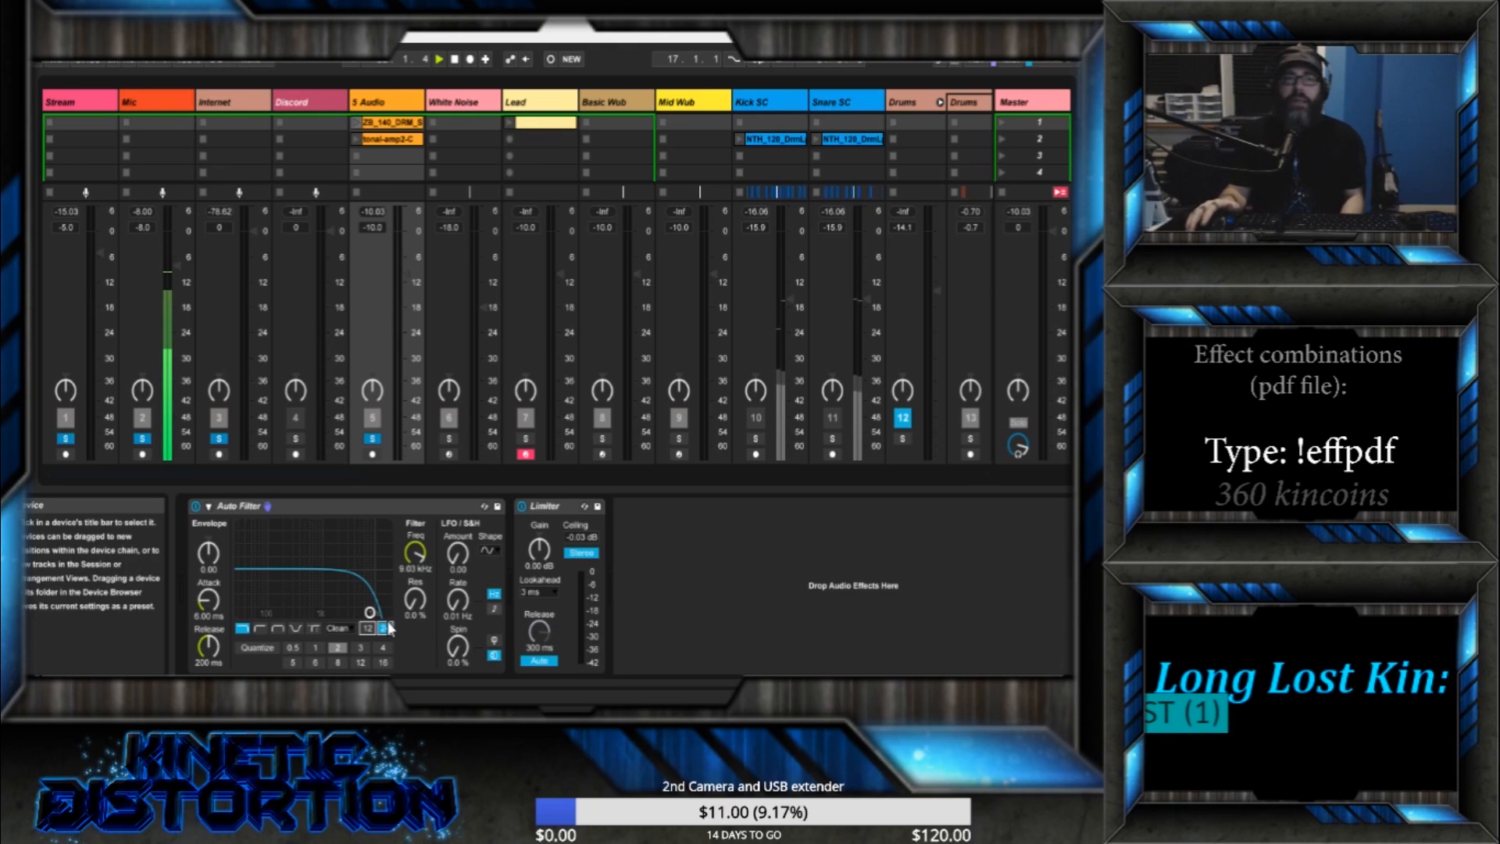
# - Change the Auto Filter's circuit type from Clean to OSR and set the Envelope amount to -2.02
pyautogui.click(339, 629)
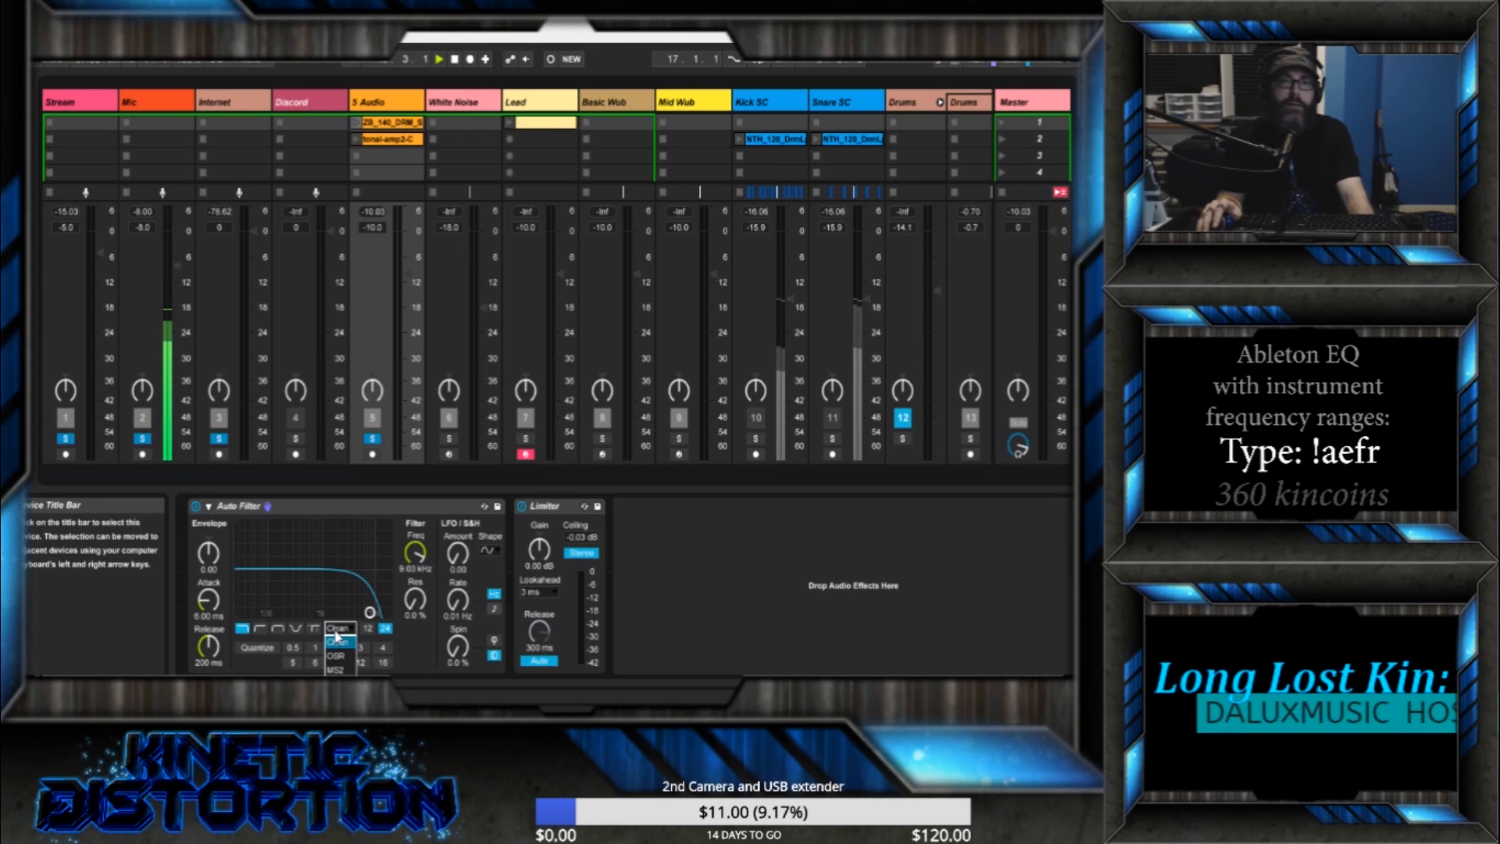
pyautogui.click(336, 656)
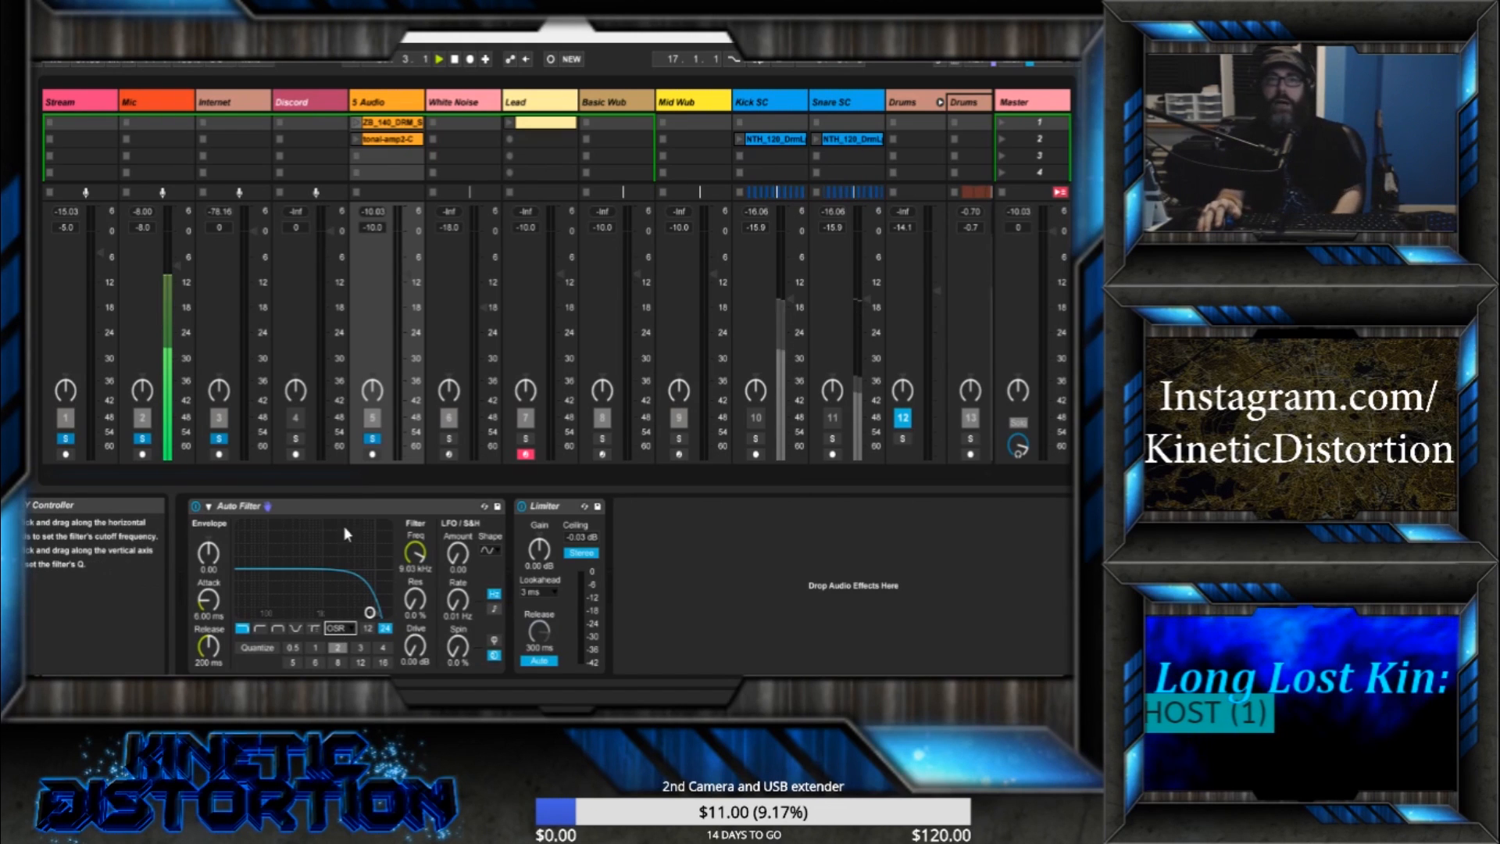
pyautogui.click(211, 559)
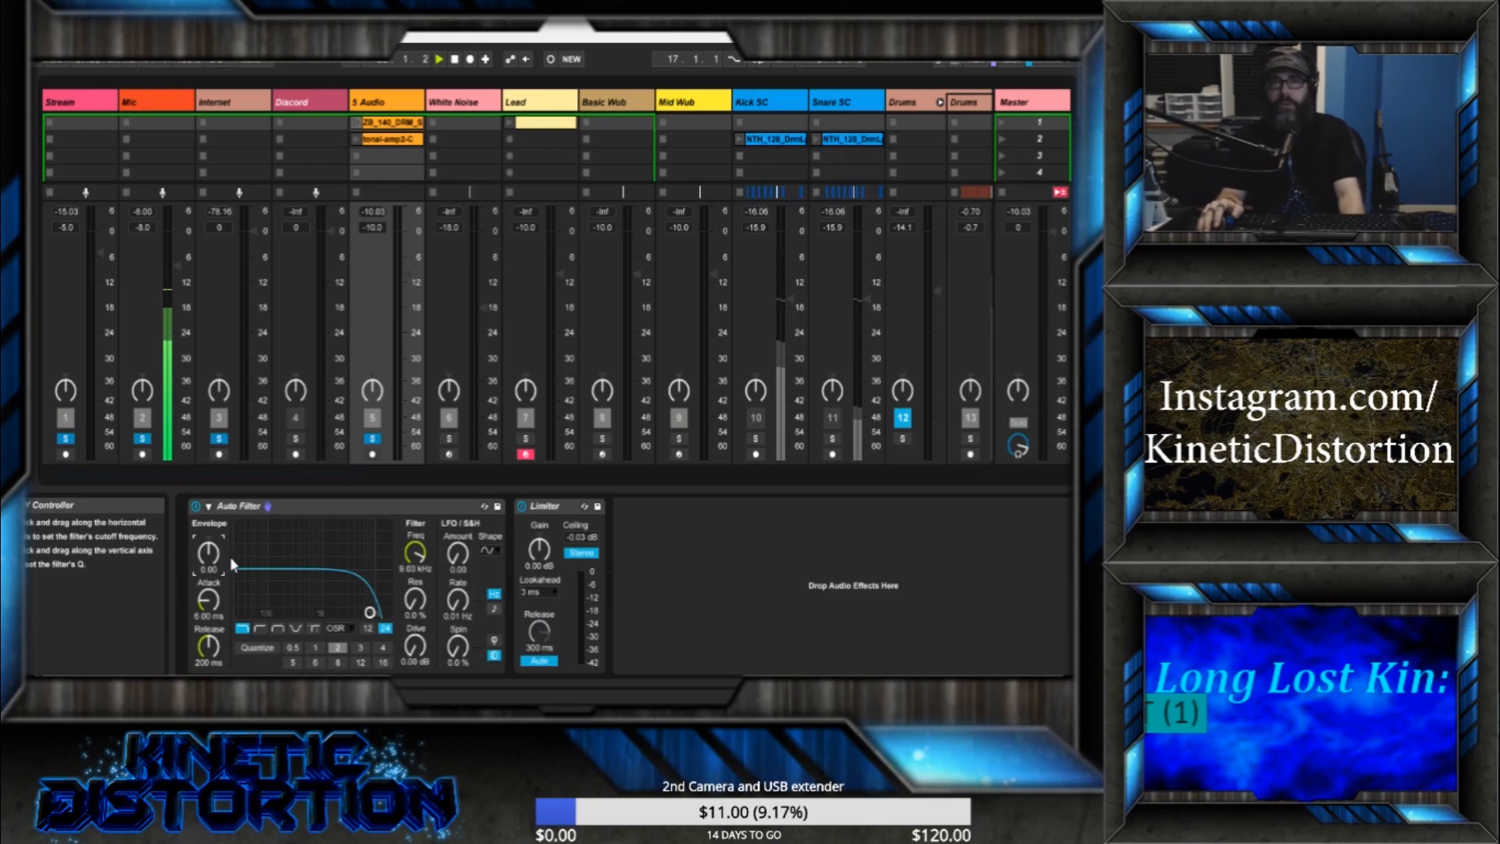
pyautogui.moveTo(211, 559); pyautogui.dragTo(211, 574)
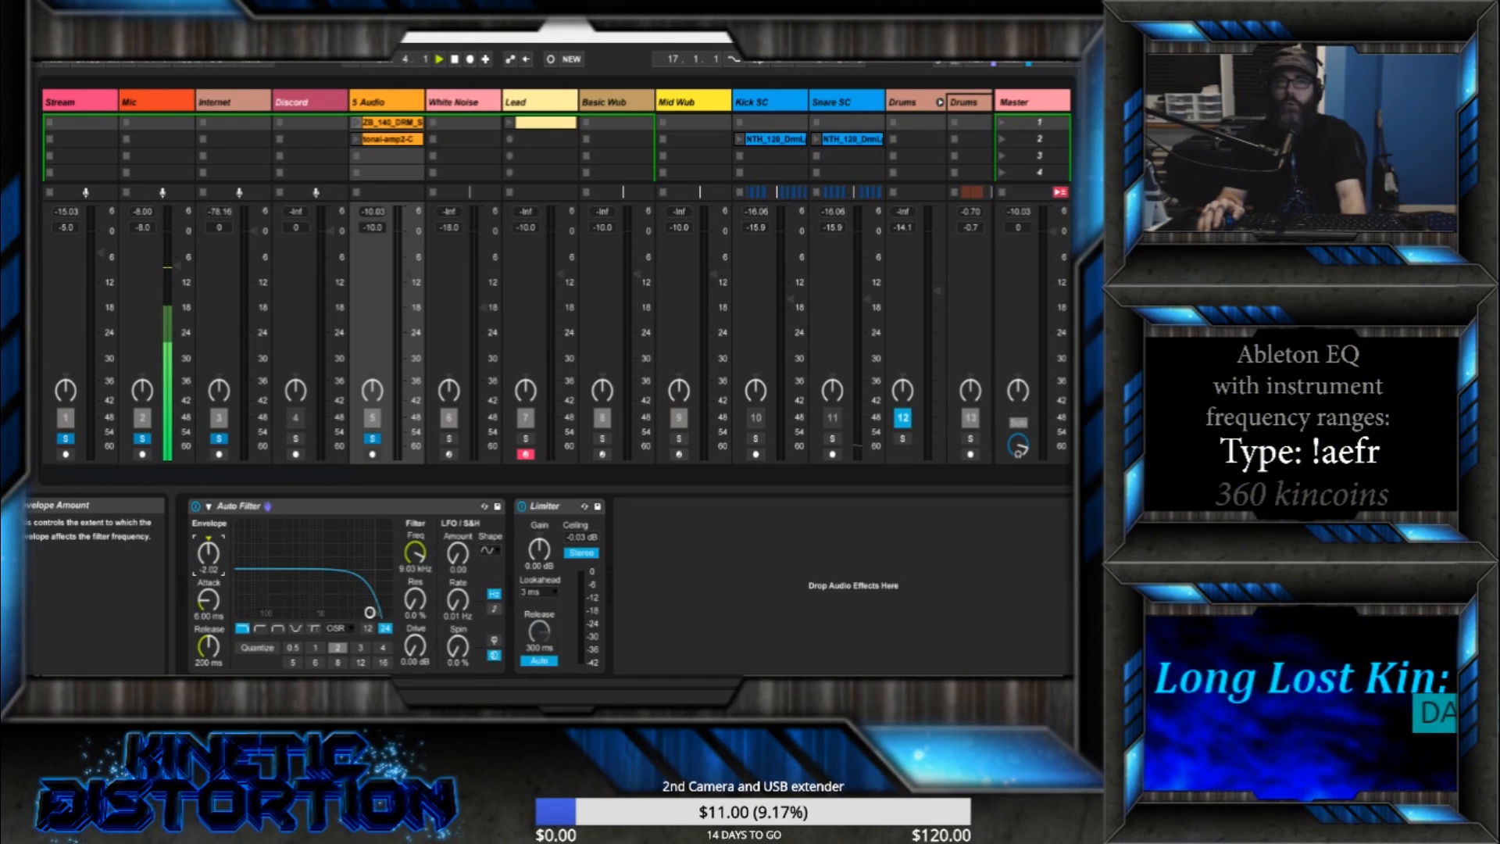
# - Launch the drum clip, bring the cutoff from 19.9 kHz down to 2.83 kHz, raise the Envelope amount to 127, and stop the clip
pyautogui.moveTo(400, 552); pyautogui.dragTo(400, 484)
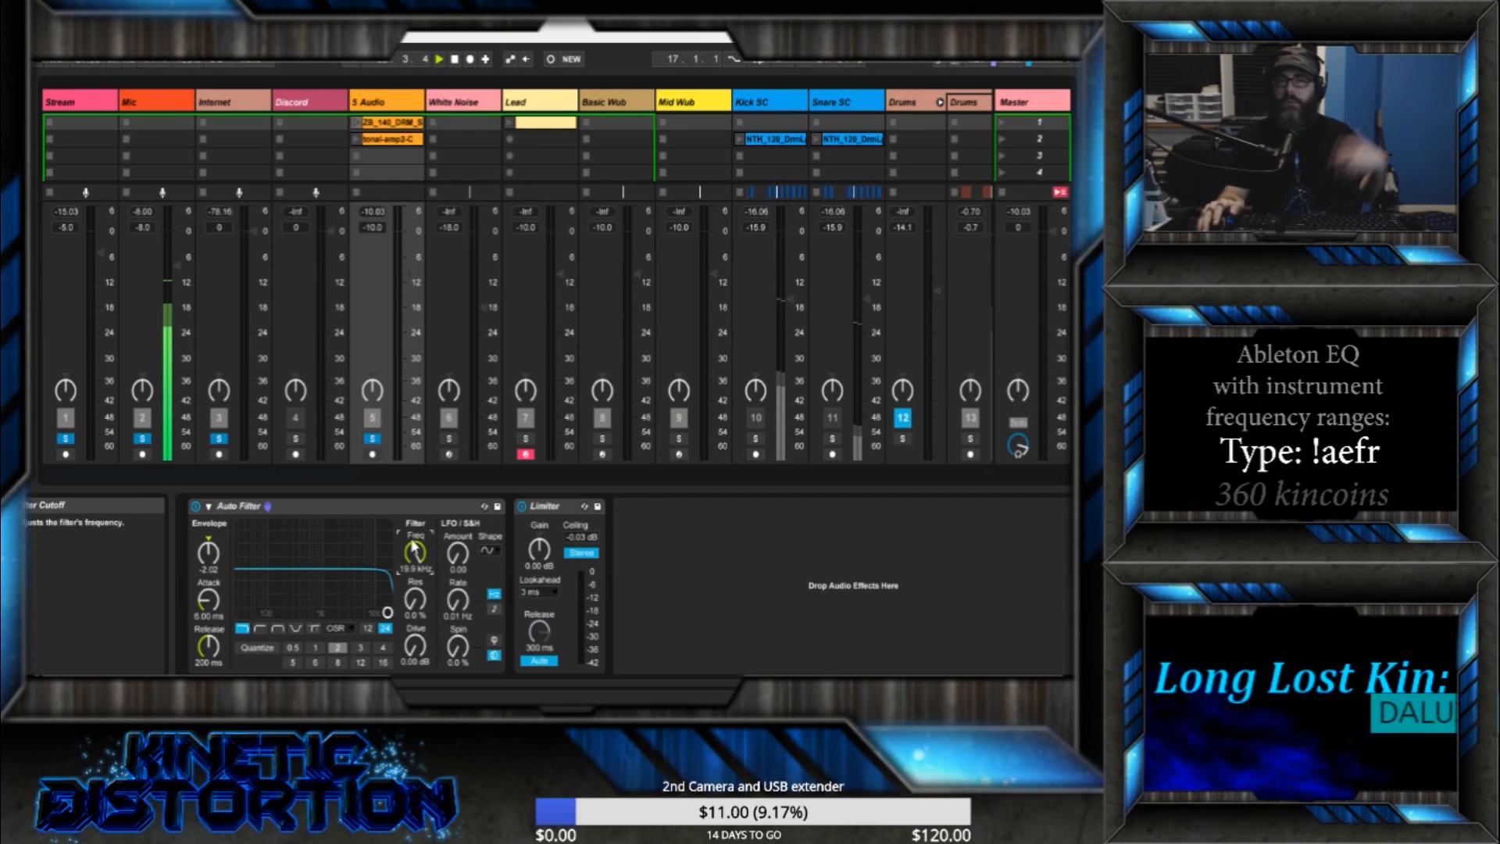
pyautogui.click(356, 123)
pyautogui.moveTo(416, 555); pyautogui.dragTo(415, 607)
pyautogui.rightClick(213, 568)
pyautogui.click(232, 612)
pyautogui.moveTo(211, 559); pyautogui.dragTo(211, 427)
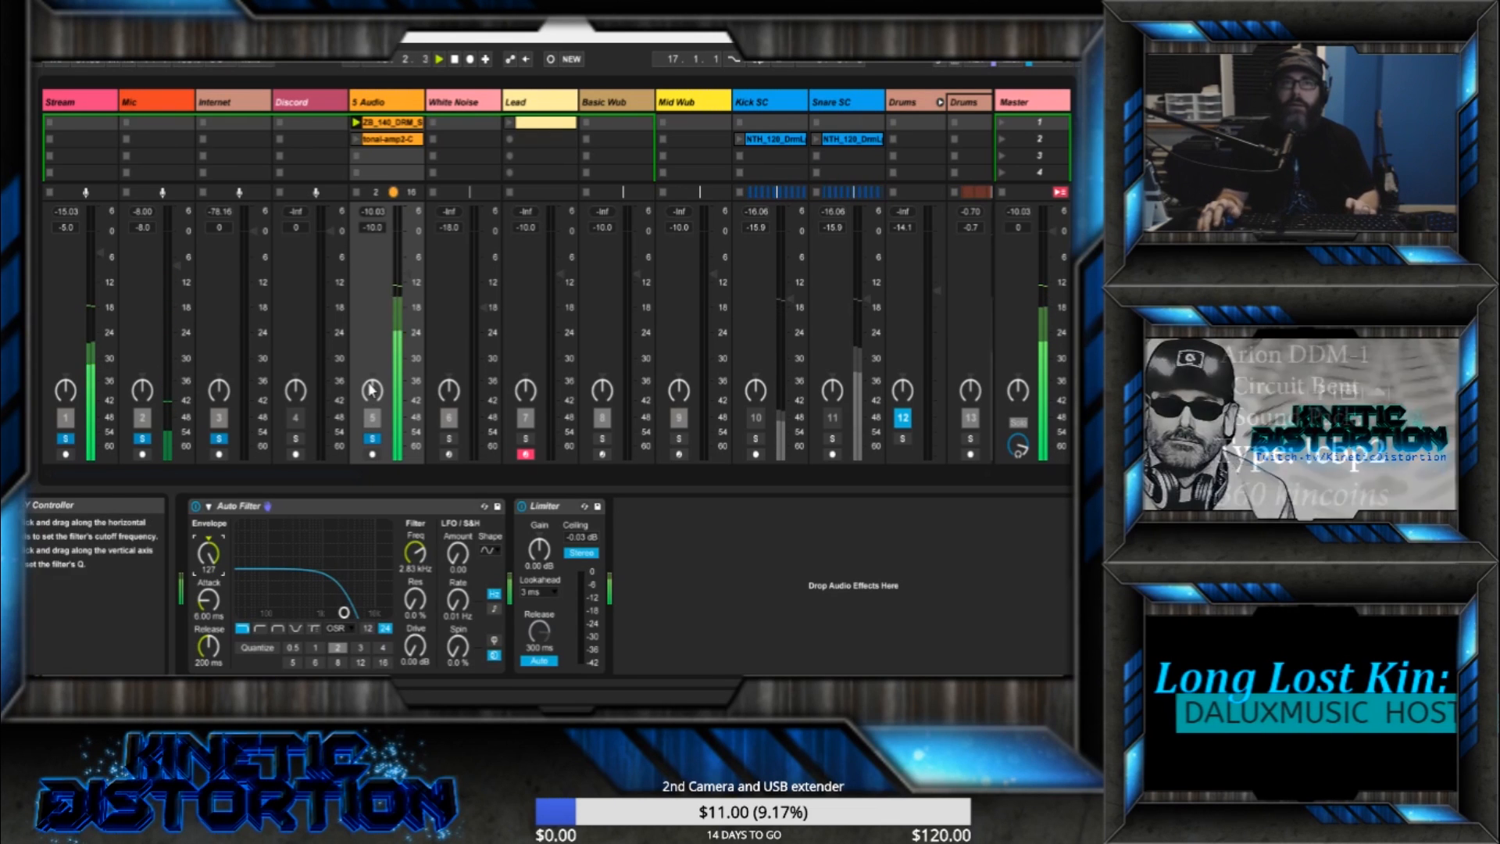
pyautogui.click(358, 193)
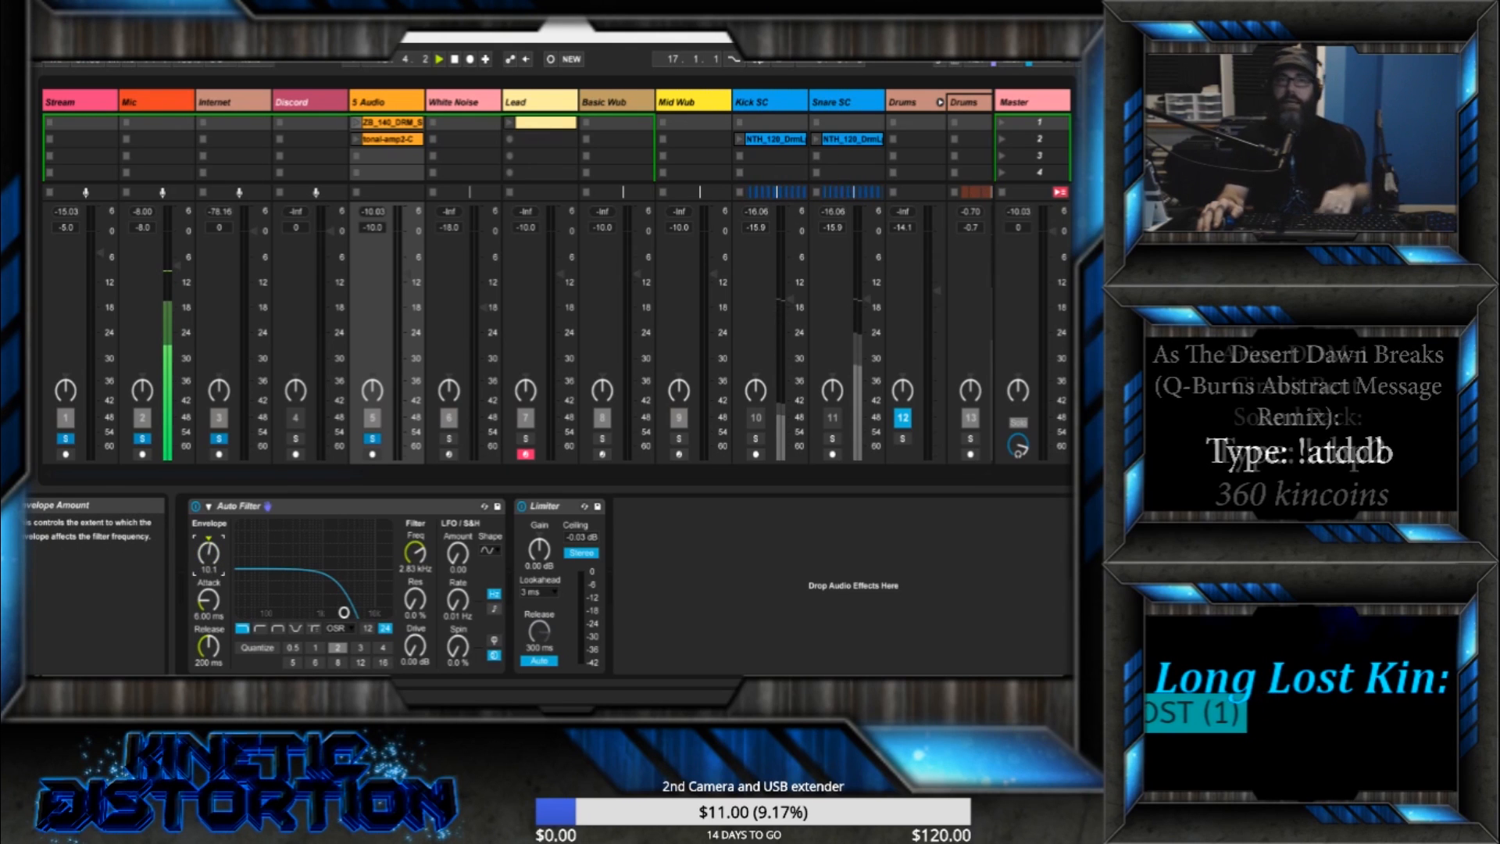
# - Vary the Envelope amount from 36.3 down to -127 and replay the drum clip to hear the negative setting
pyautogui.moveTo(209, 553); pyautogui.dragTo(209, 475)
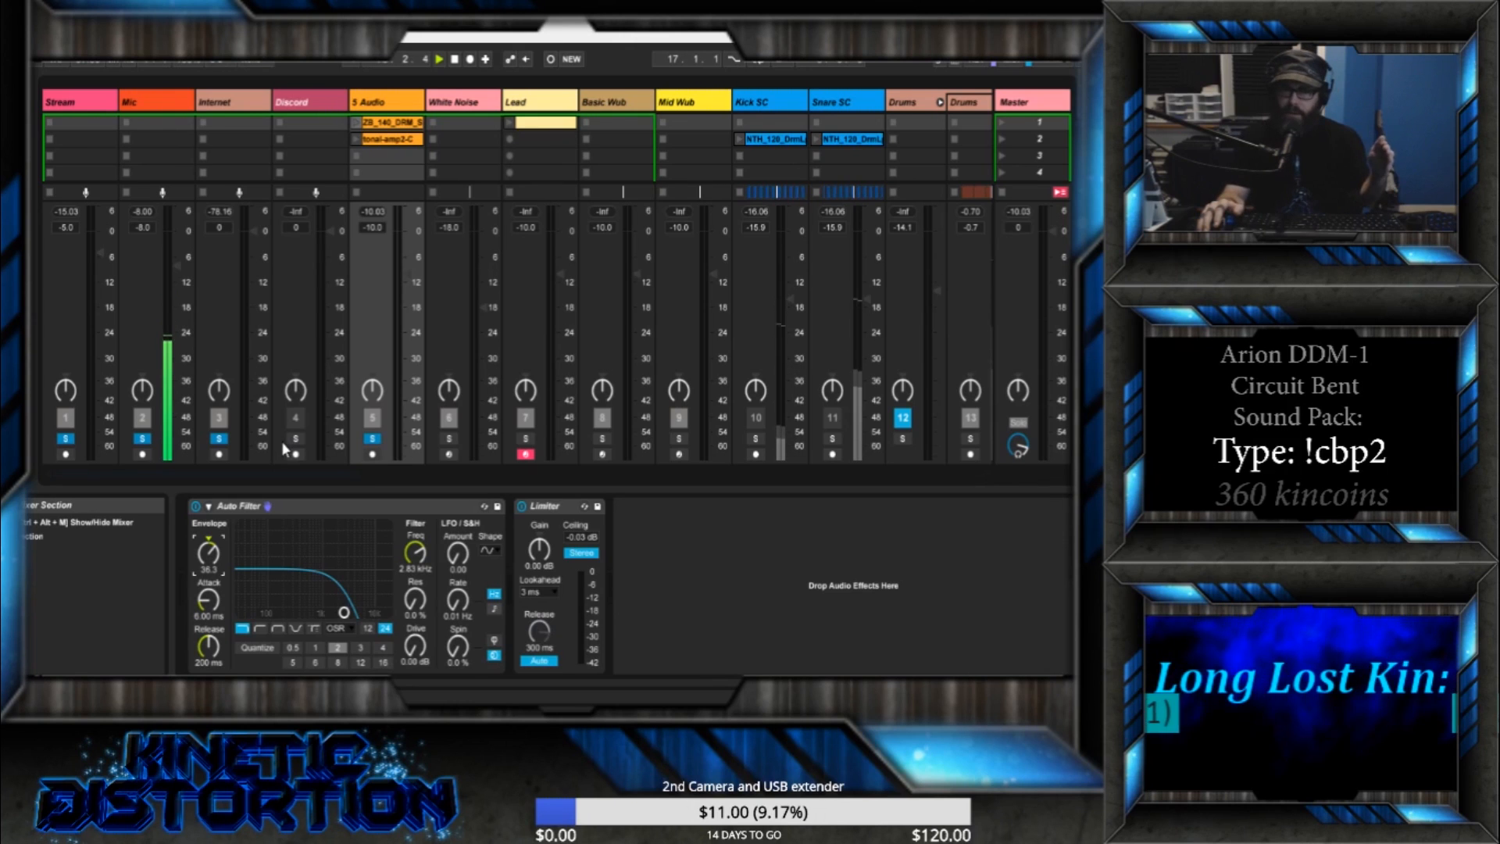
pyautogui.click(350, 124)
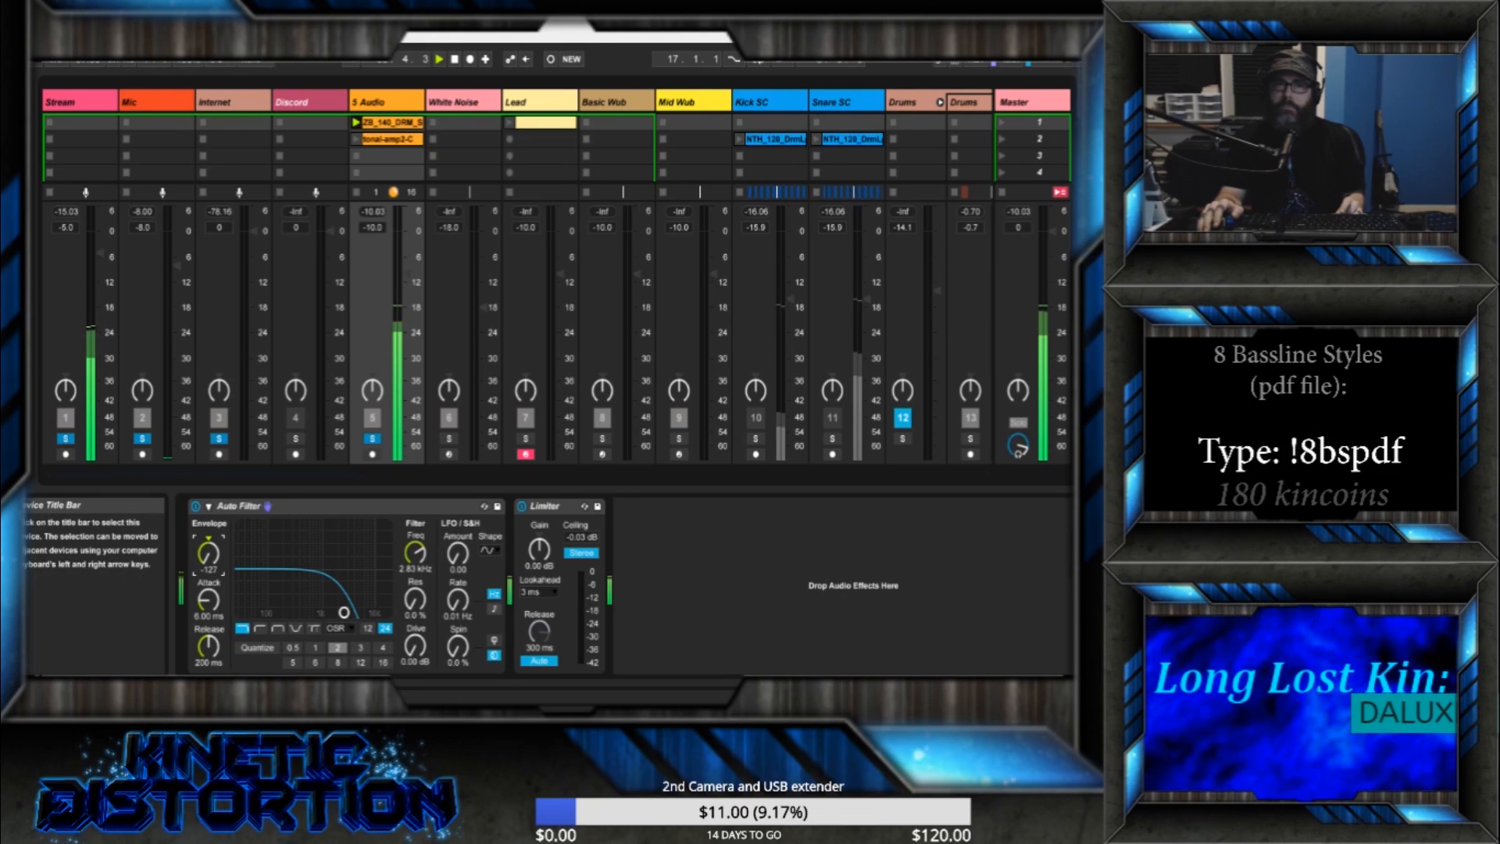
pyautogui.press('space')
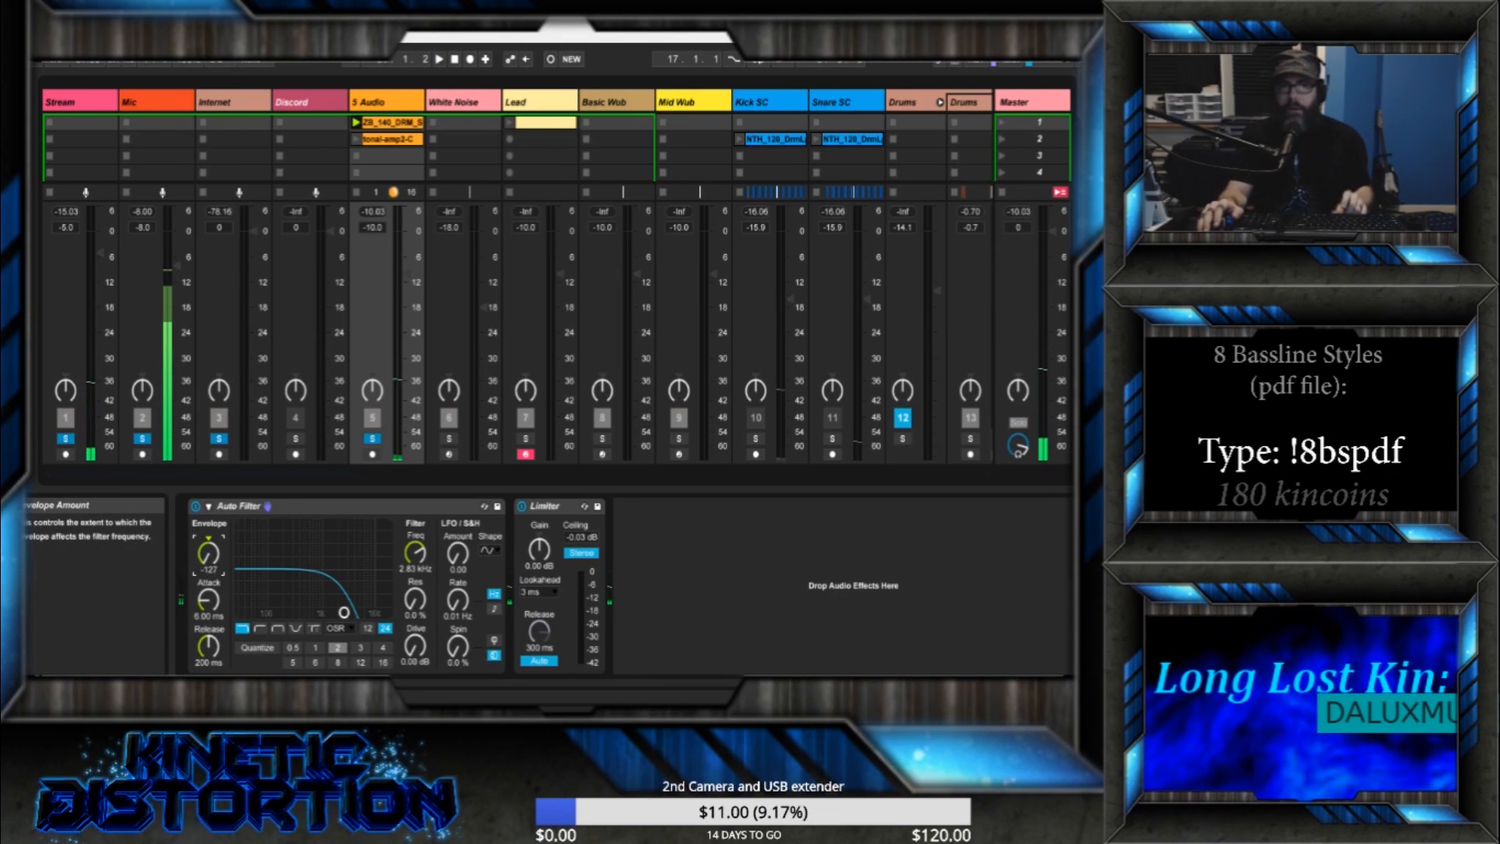
pyautogui.press('space')
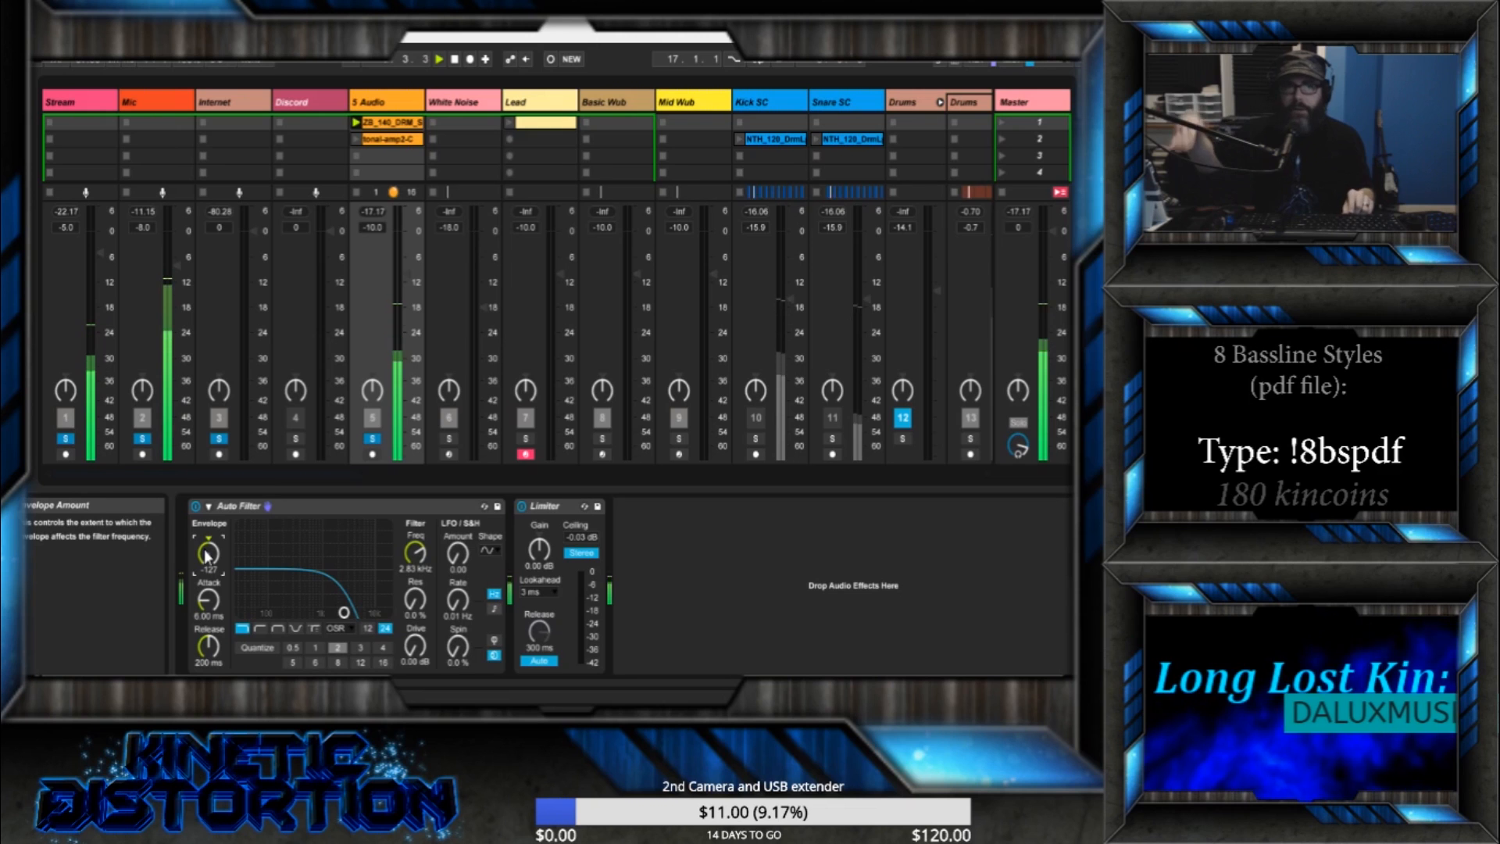
pyautogui.press('space')
pyautogui.press('space')
# - Raise the resonance to 70 %, restart playback, and move the filter point to 6.01 kHz with 84 % resonance
pyautogui.moveTo(412, 607); pyautogui.dragTo(412, 527)
pyautogui.press('space')
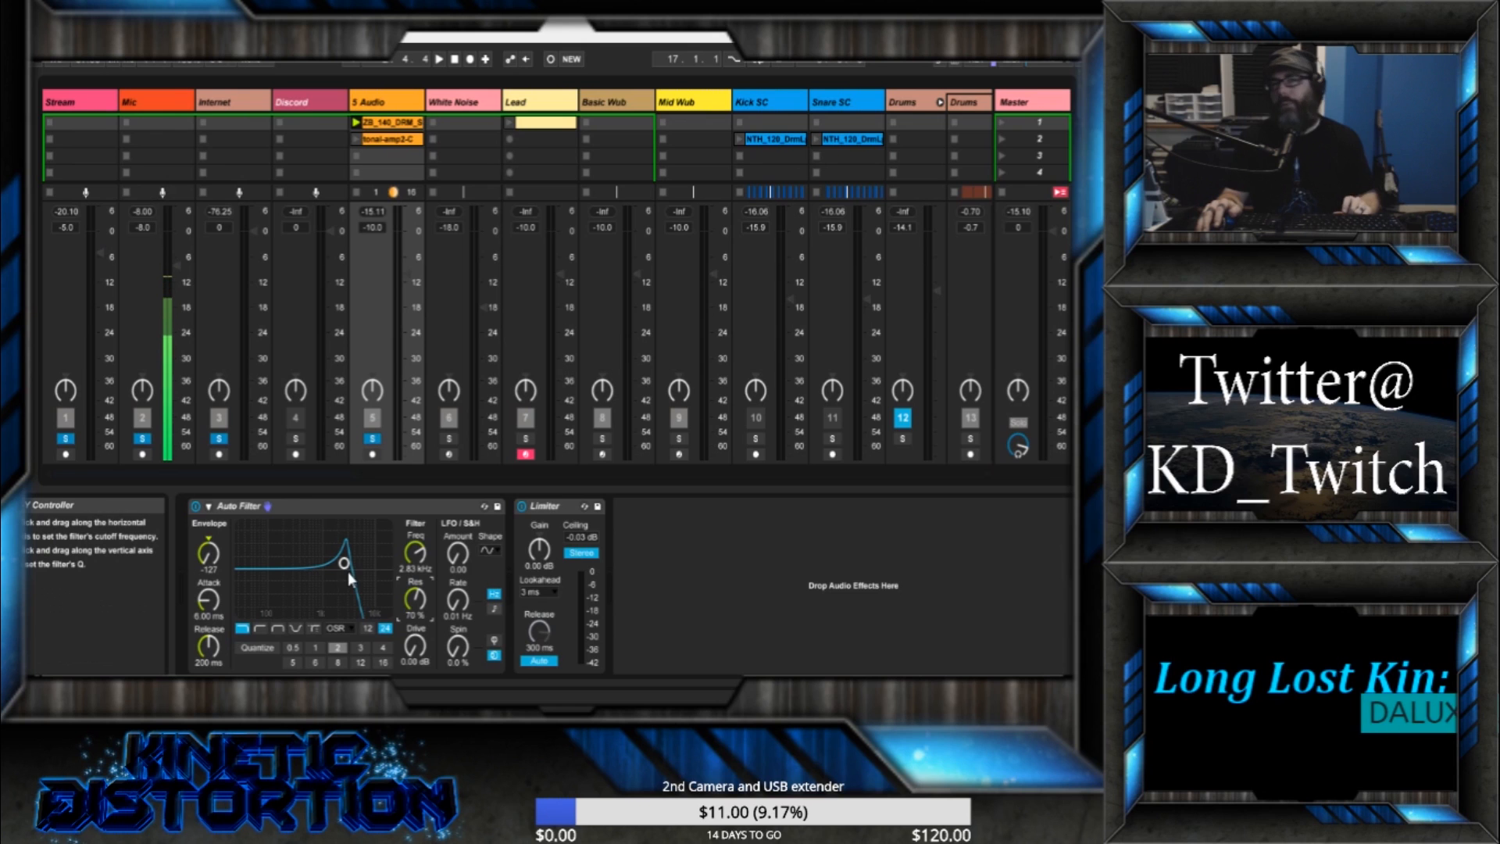
pyautogui.press('space')
pyautogui.moveTo(345, 572)
pyautogui.mouseDown()
pyautogui.moveTo(291, 557)
pyautogui.moveTo(361, 553)
pyautogui.mouseUp()
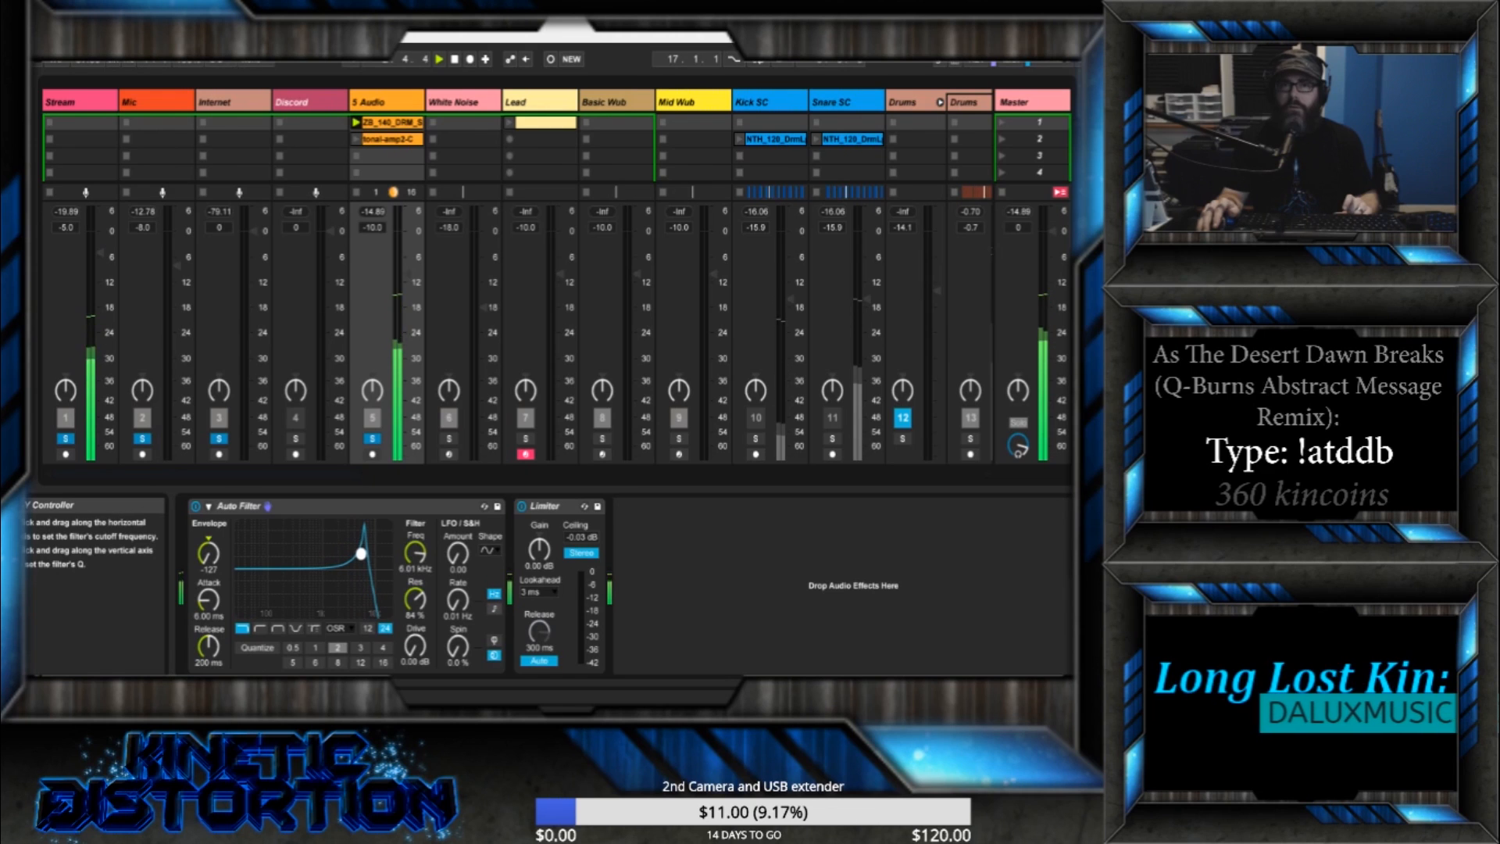
# - Raise the filter's Drive and set the envelope Attack to 11.5 ms and Release to 19.3 ms
pyautogui.moveTo(415, 647); pyautogui.dragTo(415, 610)
pyautogui.moveTo(208, 600); pyautogui.dragTo(208, 589)
pyautogui.moveTo(208, 646); pyautogui.dragTo(207, 669)
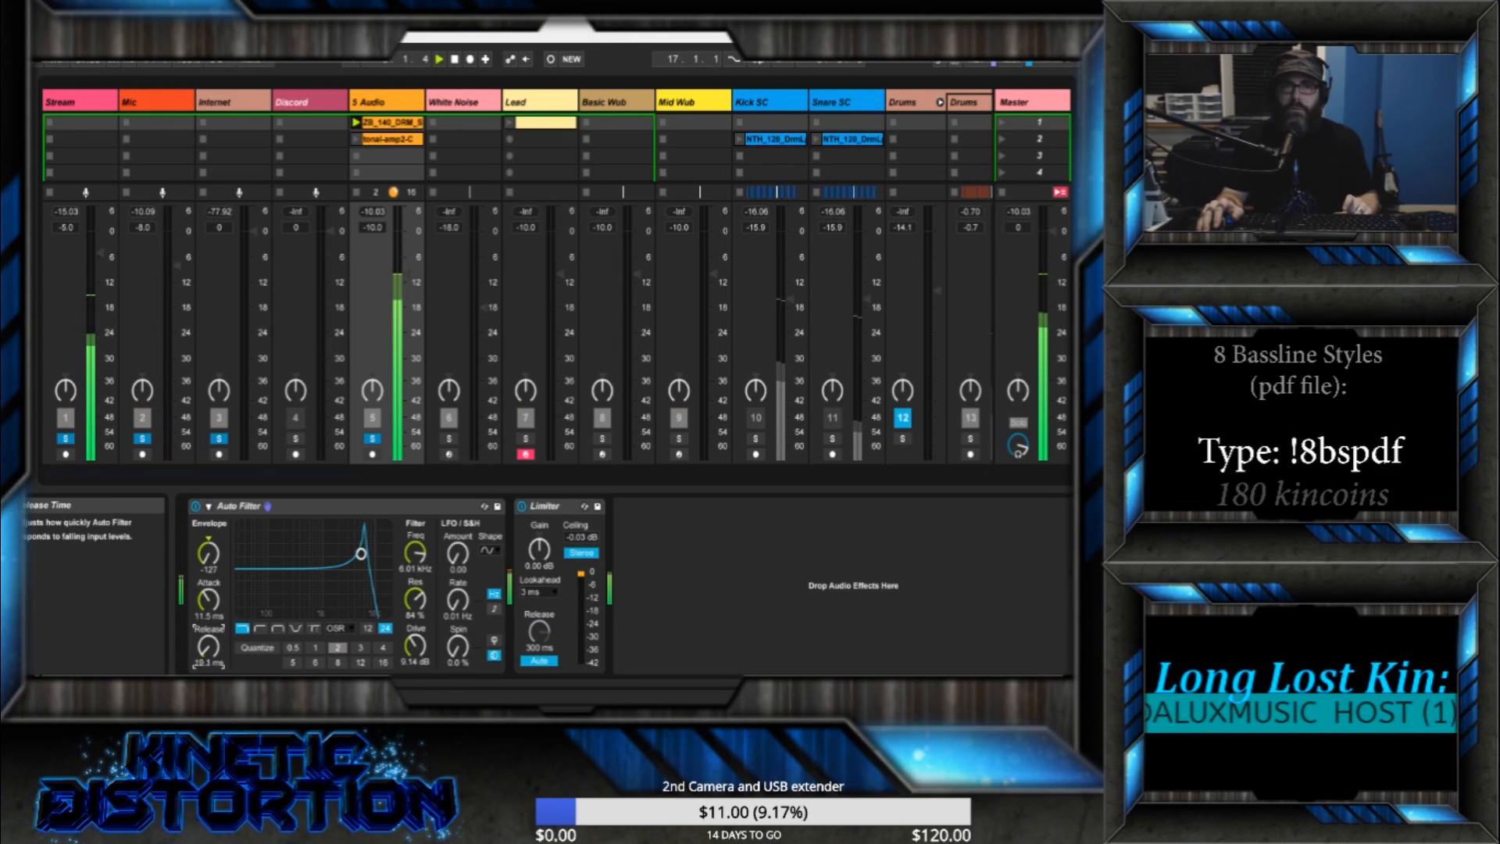
# - Move the filter point down to 509 Hz, then reset the envelope amount, Attack, Release, resonance and cutoff to their defaults
pyautogui.moveTo(368, 525); pyautogui.dragTo(341, 571)
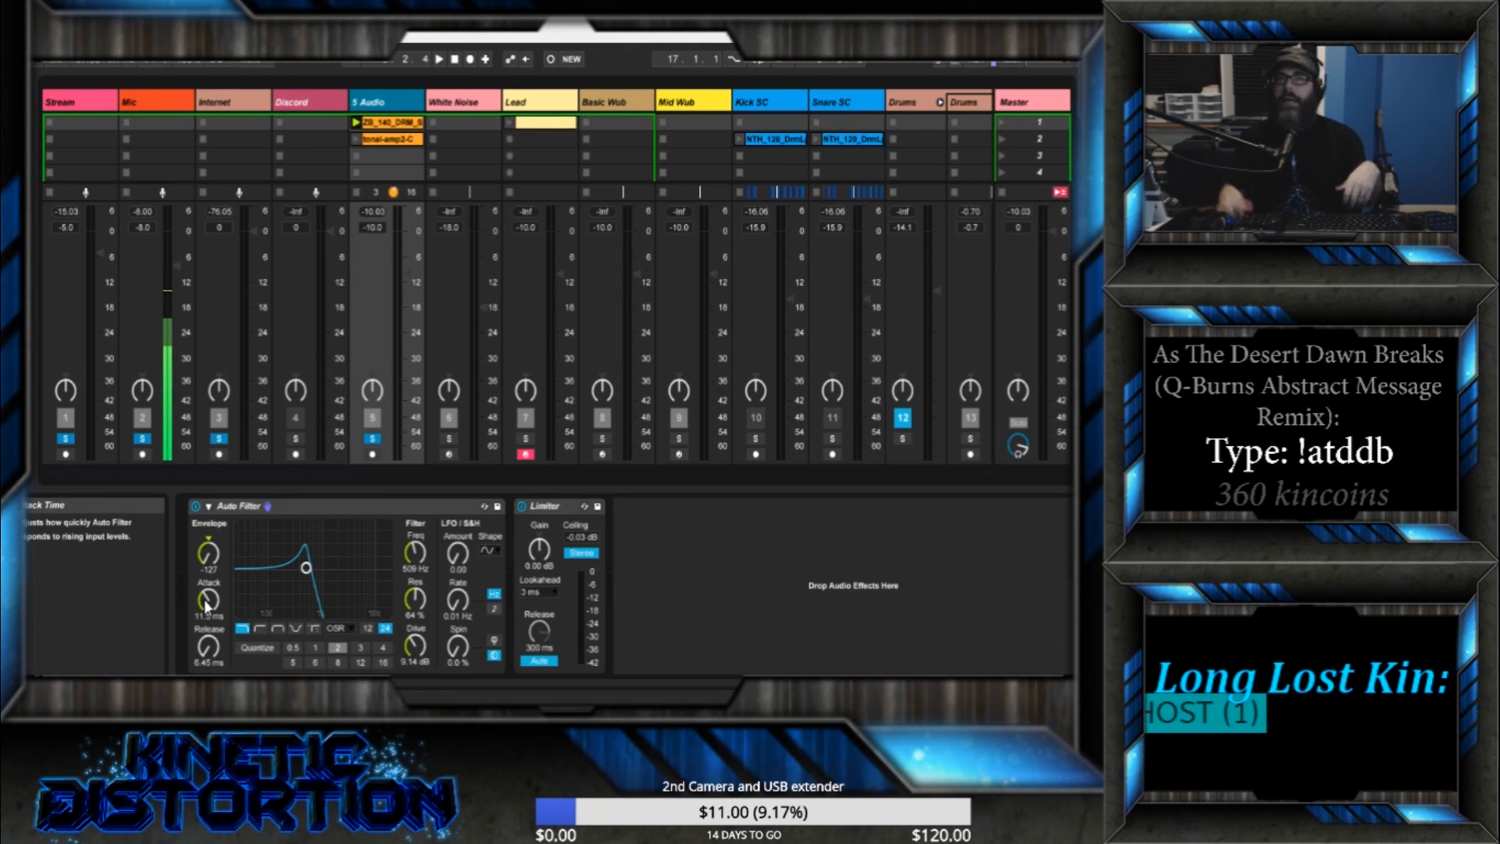
pyautogui.doubleClick(206, 603)
pyautogui.doubleClick(209, 649)
pyautogui.doubleClick(209, 555)
pyautogui.doubleClick(415, 602)
pyautogui.doubleClick(417, 561)
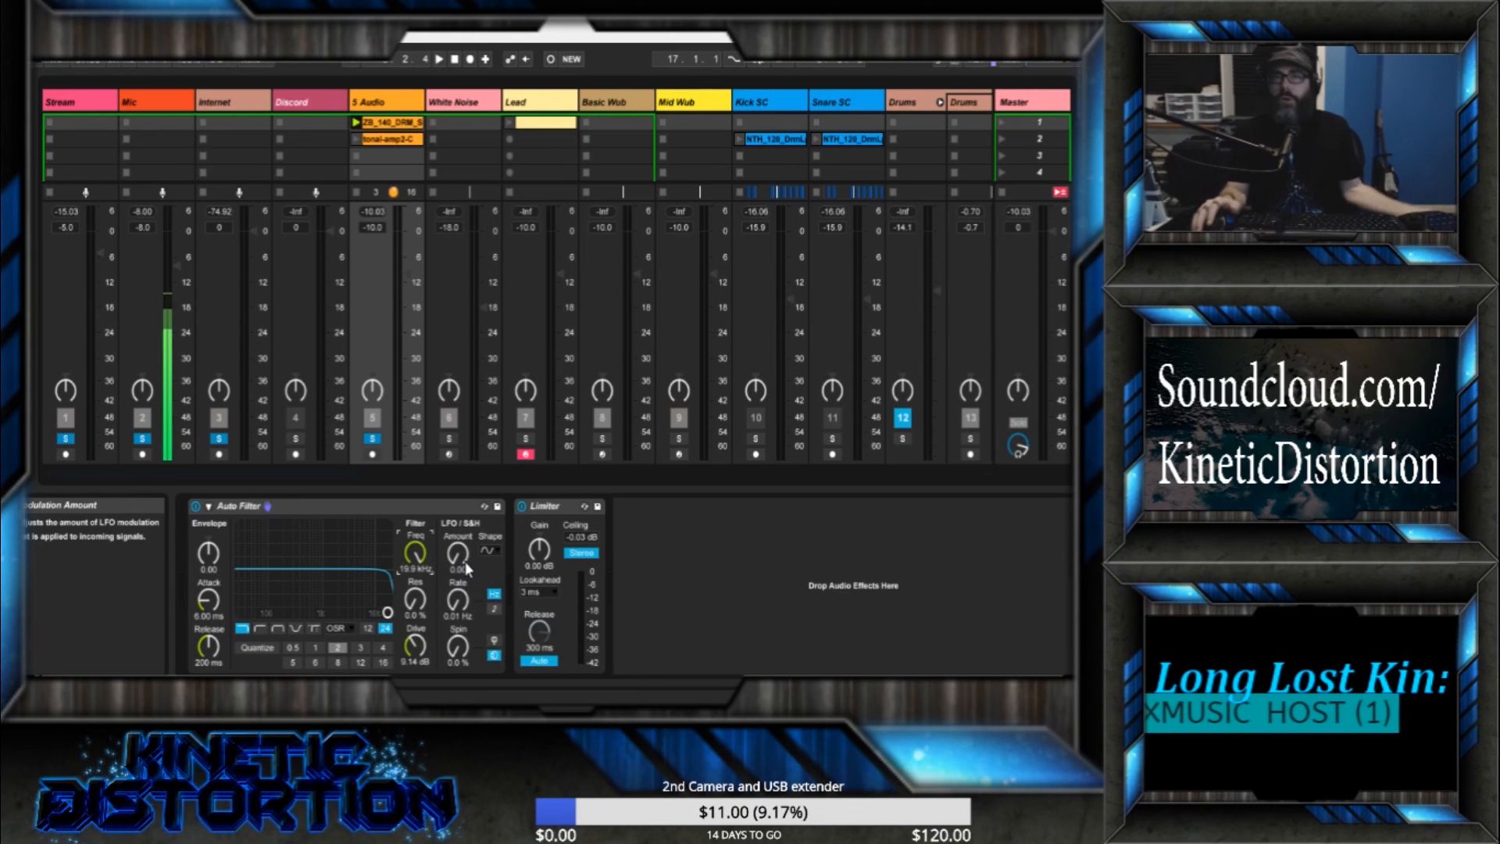
# - Raise the LFO Amount to 30, look through the LFO waveform shapes, and reduce the Amount to 21.4
pyautogui.click(457, 570)
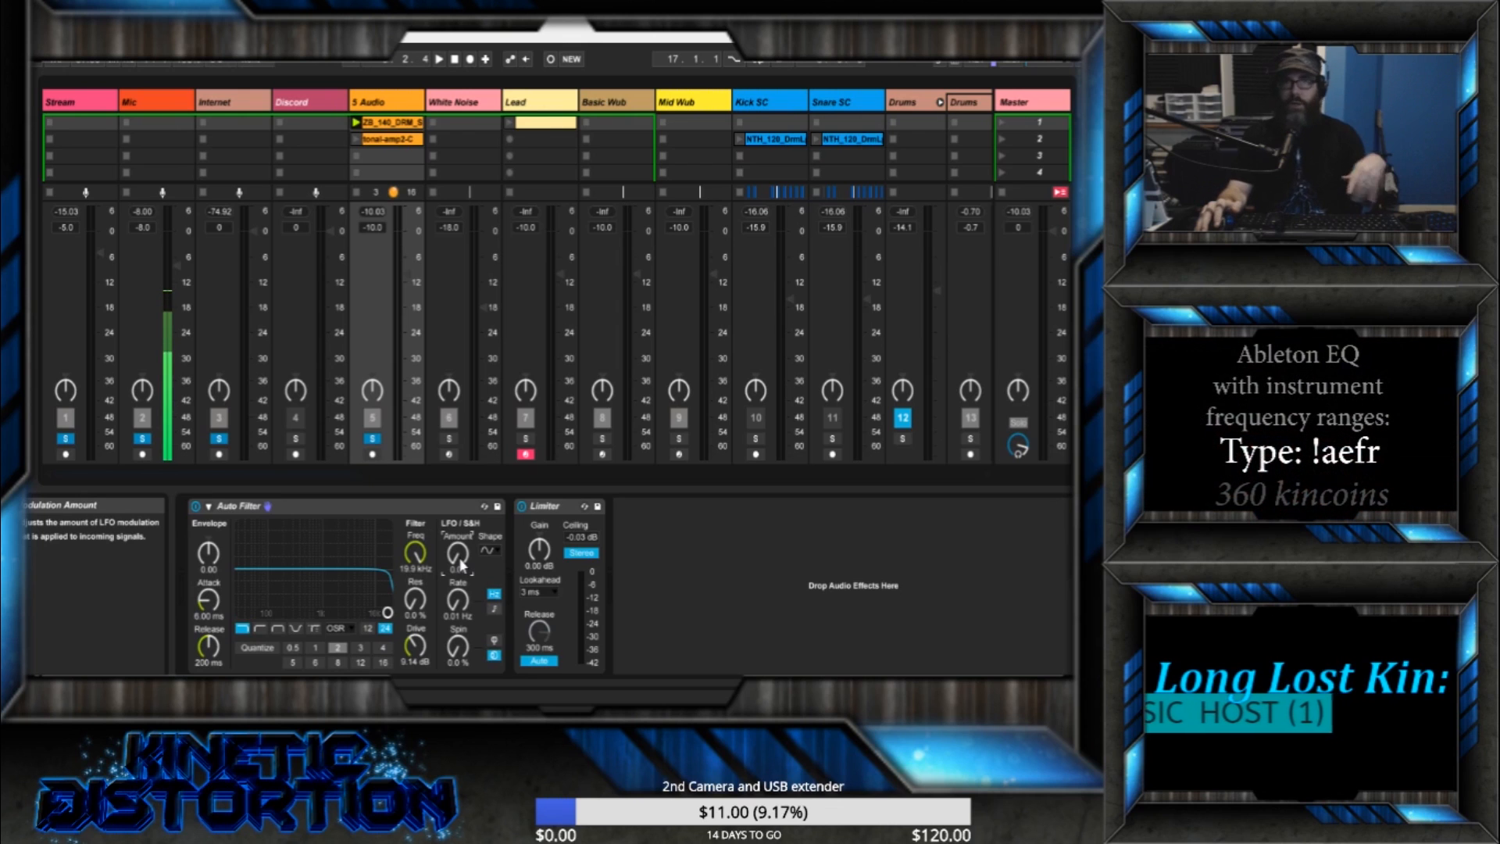
pyautogui.click(460, 558)
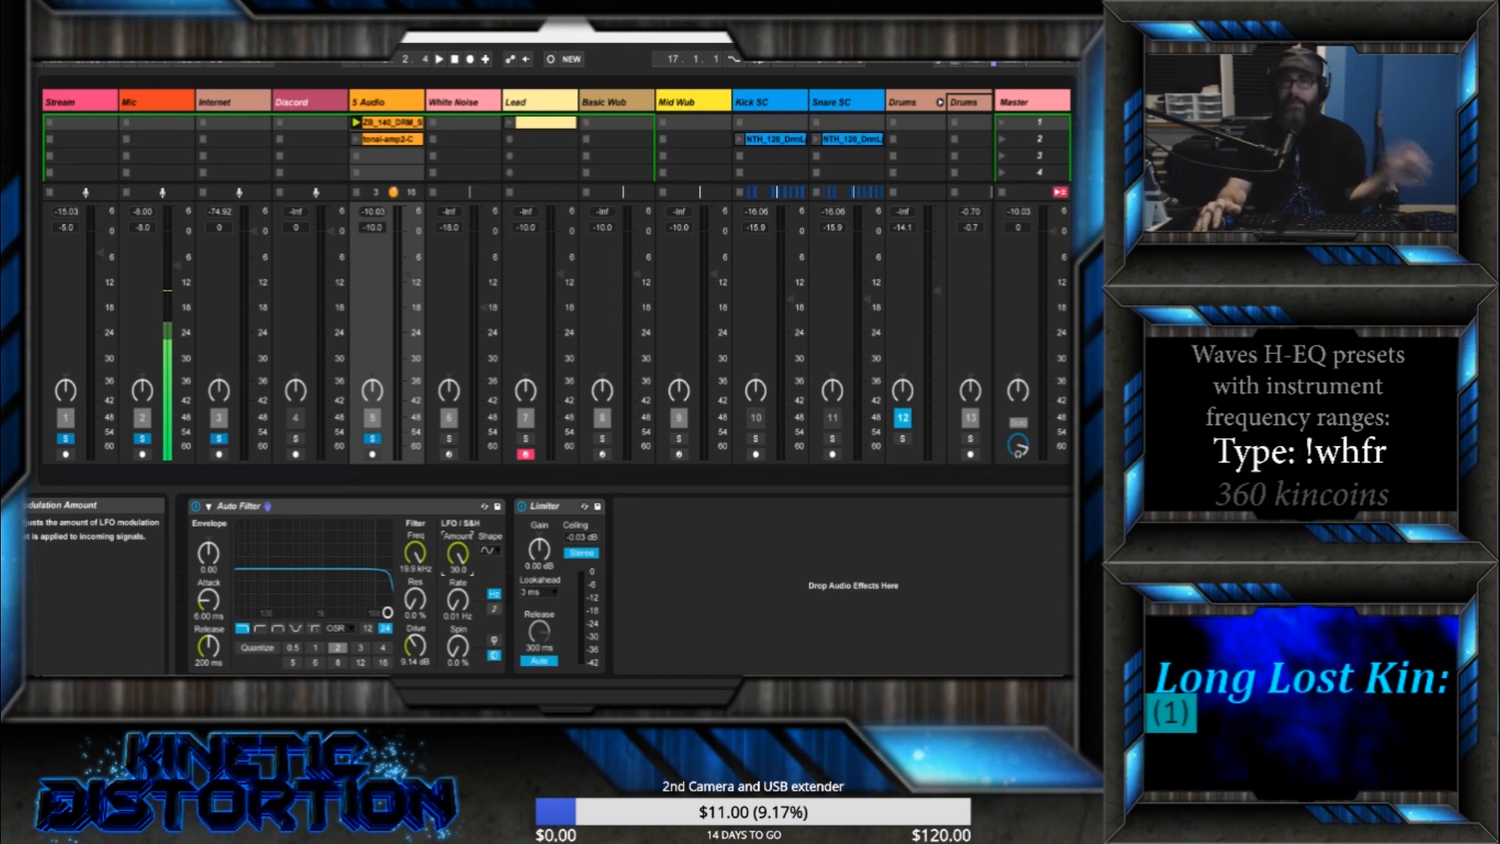
pyautogui.click(485, 550)
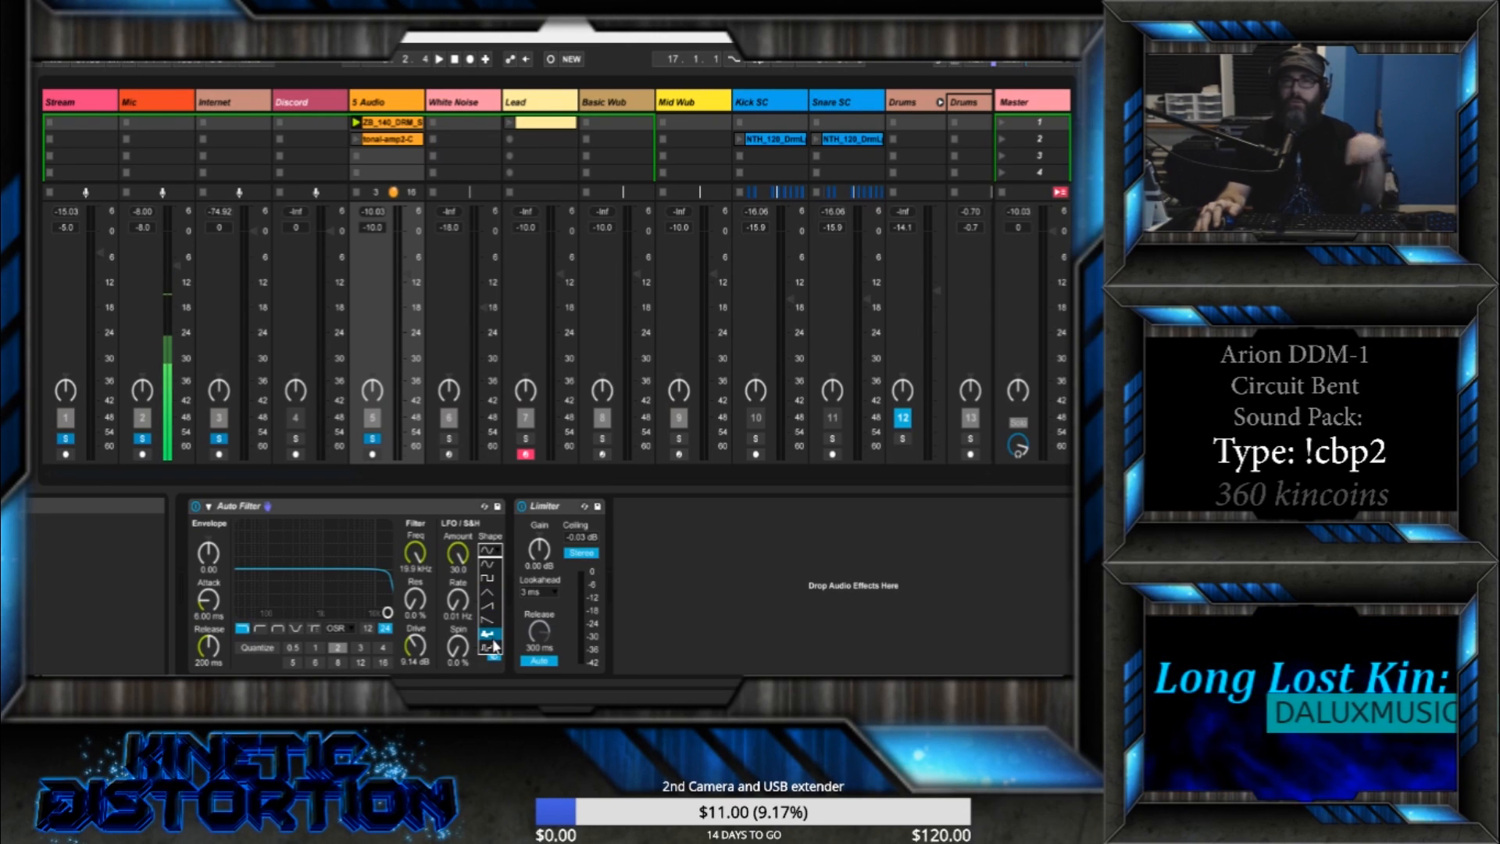
pyautogui.click(428, 508)
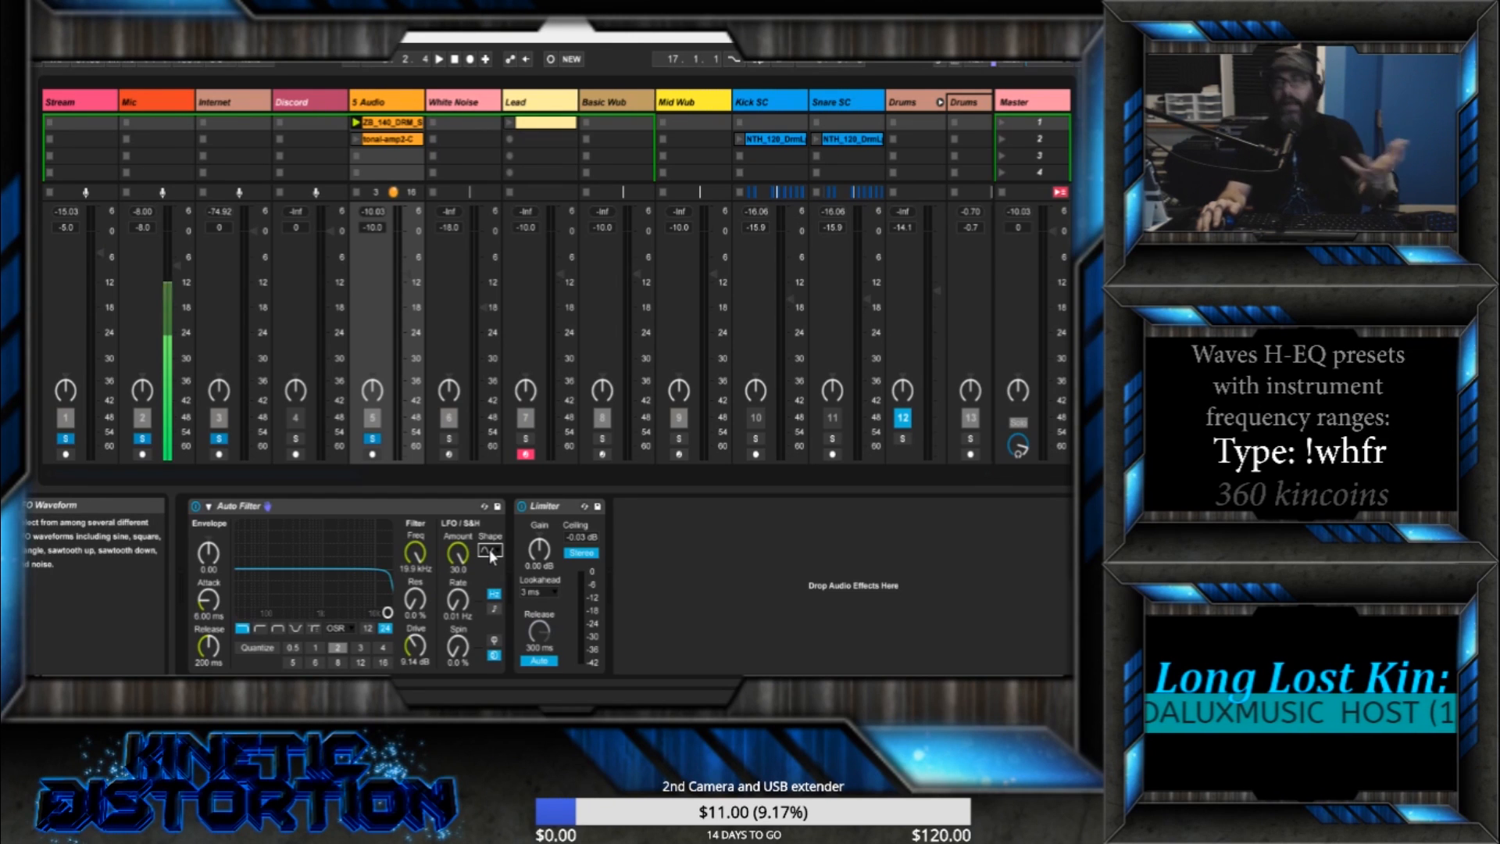
pyautogui.moveTo(467, 552); pyautogui.dragTo(467, 565)
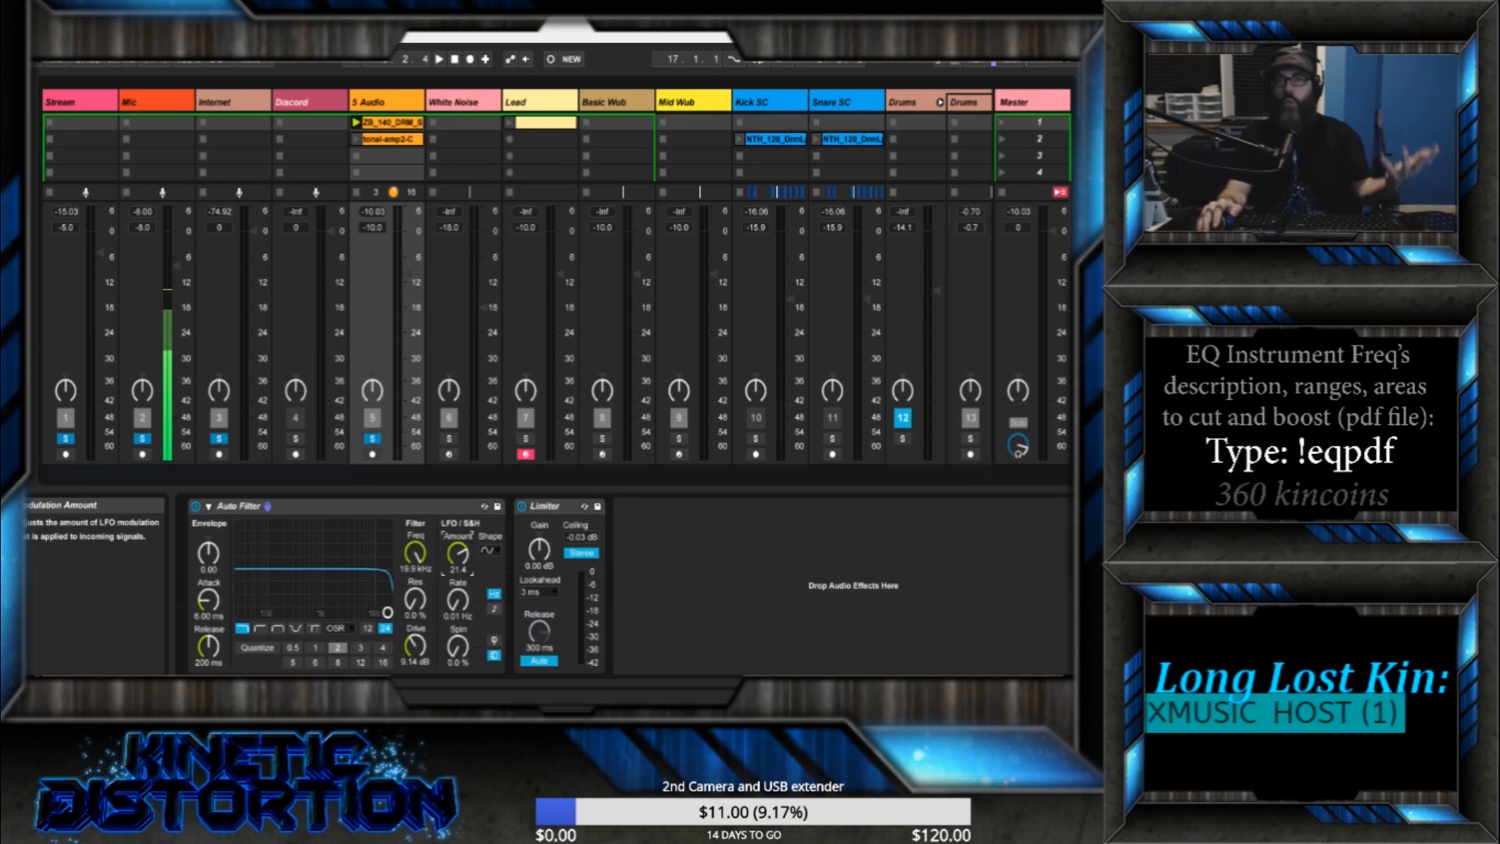
# - Launch the drum clip, lower the cutoff to 3.88 kHz, and raise the LFO Rate to 10.0 Hz
pyautogui.click(357, 123)
pyautogui.moveTo(436, 559)
pyautogui.mouseDown()
pyautogui.moveTo(435, 579)
pyautogui.moveTo(443, 562)
pyautogui.mouseUp()
pyautogui.click(458, 558)
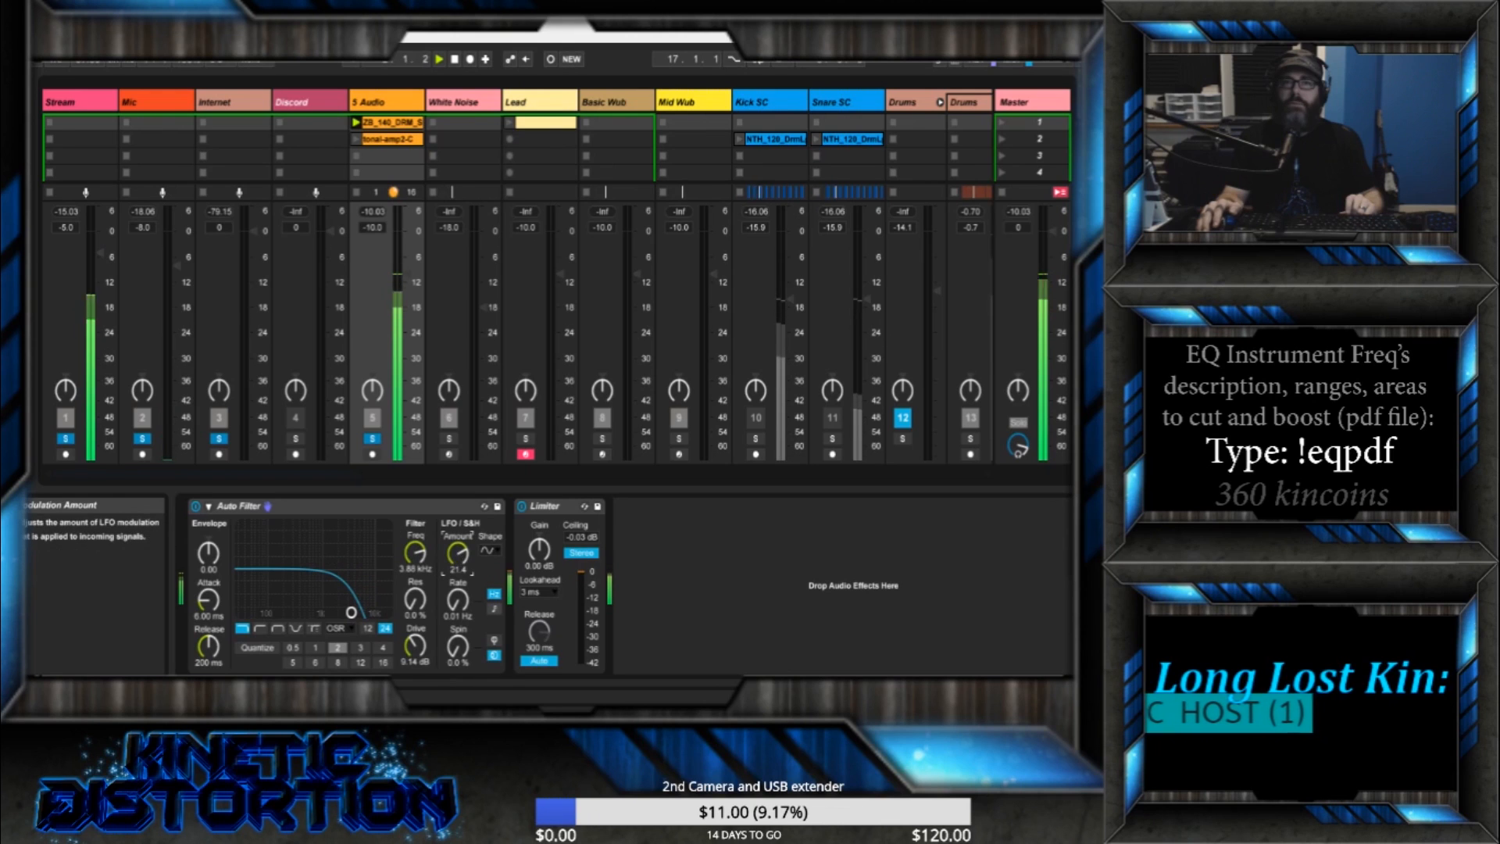
pyautogui.click(458, 600)
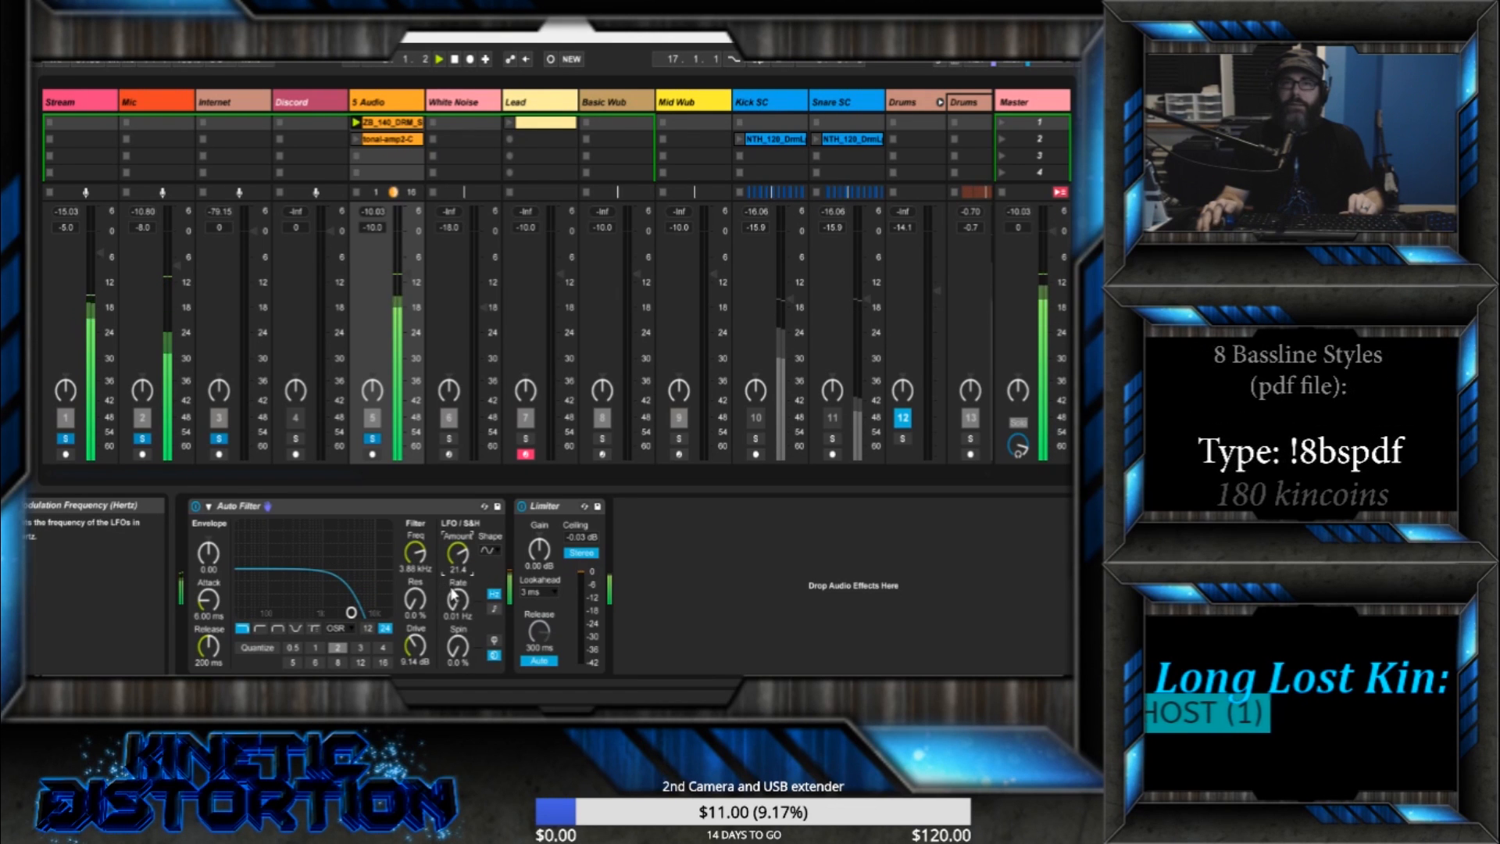
pyautogui.moveTo(458, 600); pyautogui.dragTo(457, 506)
pyautogui.moveTo(458, 602); pyautogui.dragTo(458, 599)
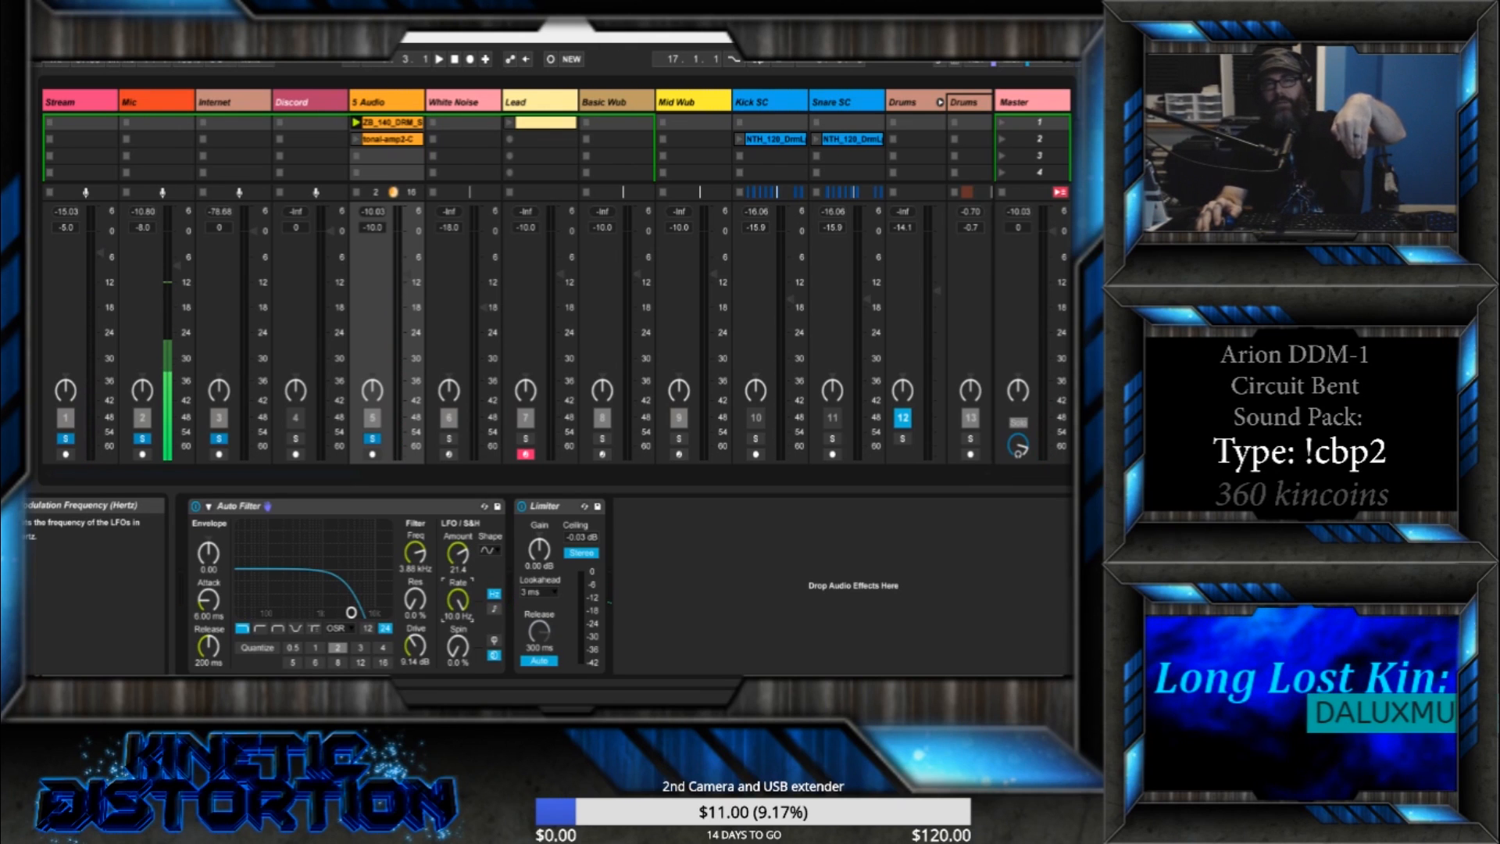
# - Set the LFO Amount to 30 and sweep the Rate from 0.06 Hz up to 5.78 Hz during playback, then stop
pyautogui.moveTo(463, 557); pyautogui.dragTo(463, 547)
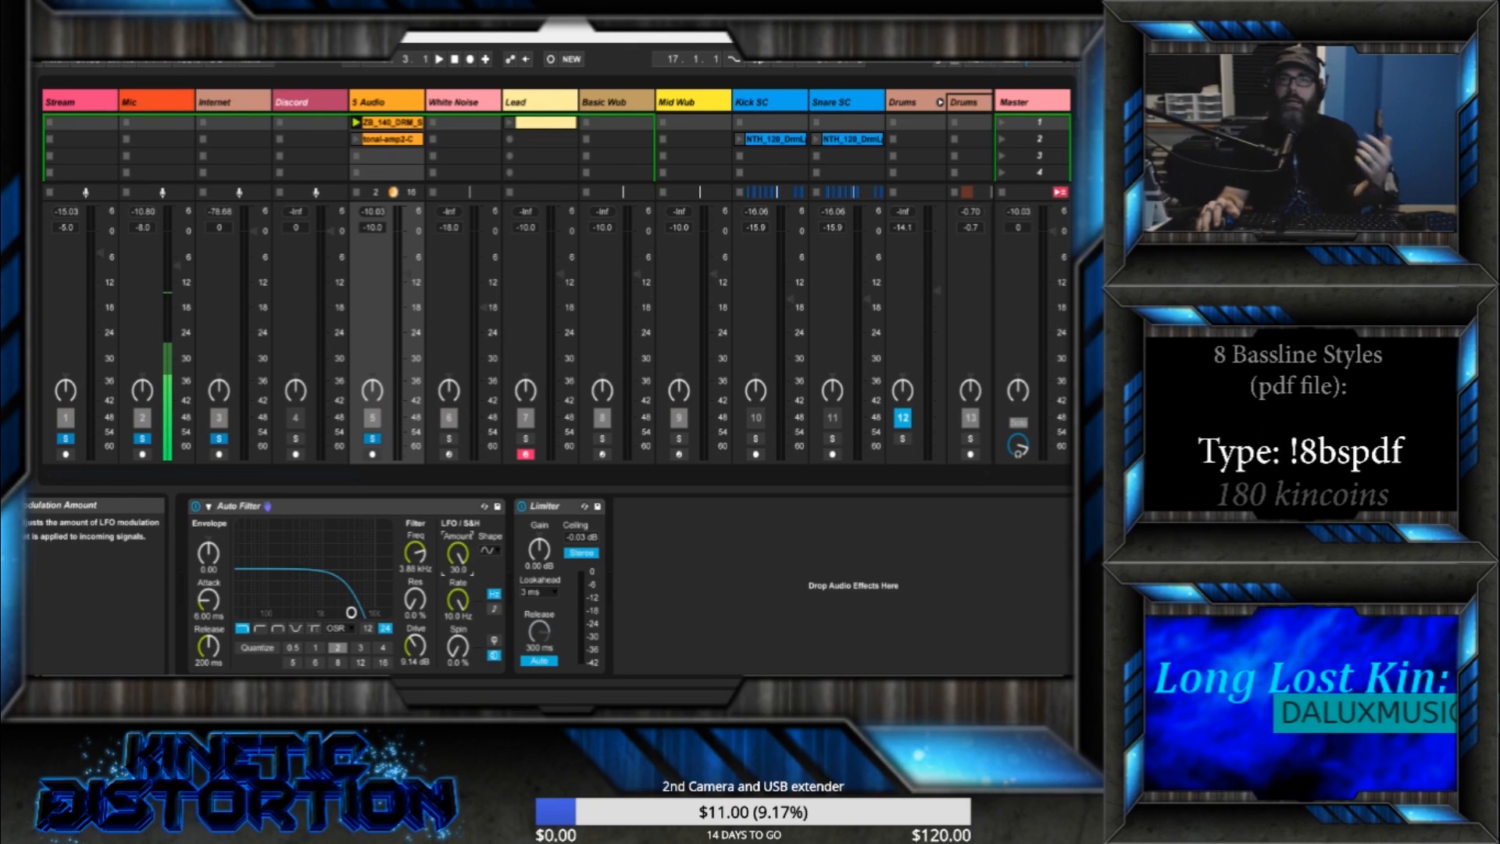
pyautogui.moveTo(458, 600)
pyautogui.mouseDown()
pyautogui.moveTo(458, 625)
pyautogui.moveTo(458, 571)
pyautogui.moveTo(458, 614)
pyautogui.mouseUp()
pyautogui.press('space')
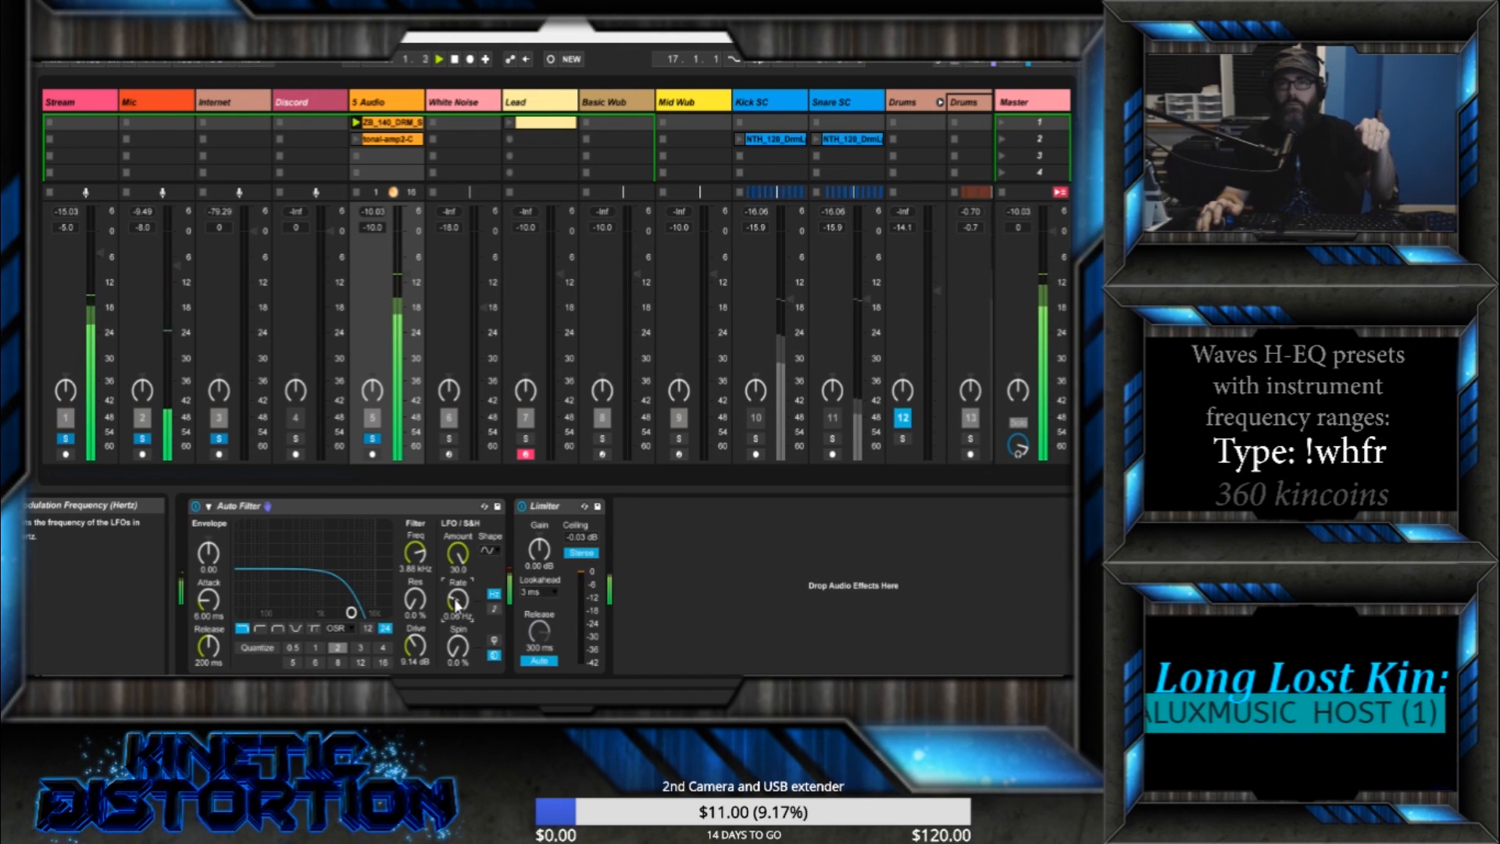
pyautogui.moveTo(458, 604); pyautogui.dragTo(458, 534)
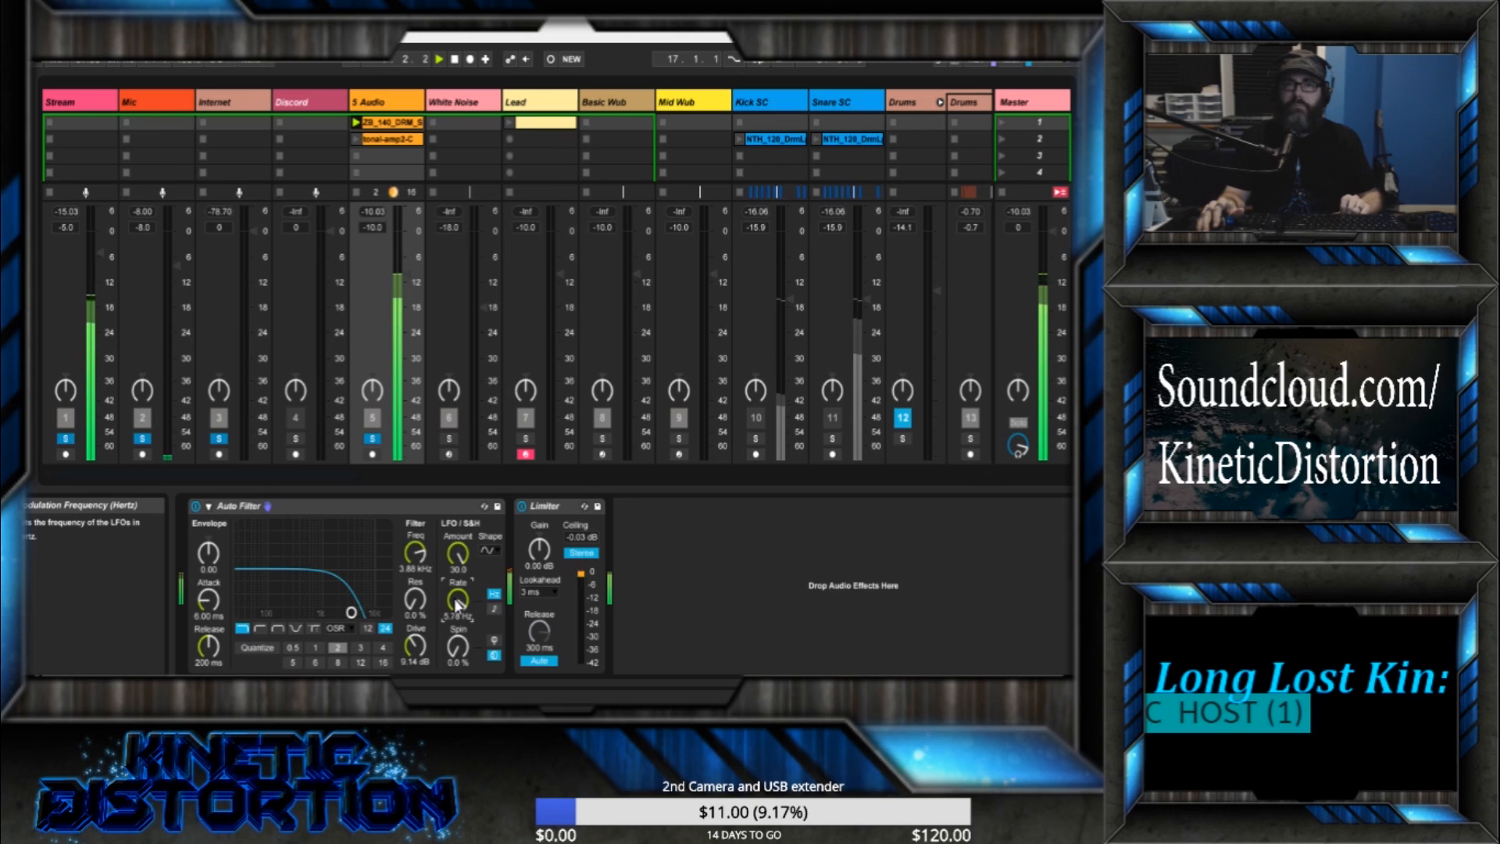
pyautogui.click(454, 60)
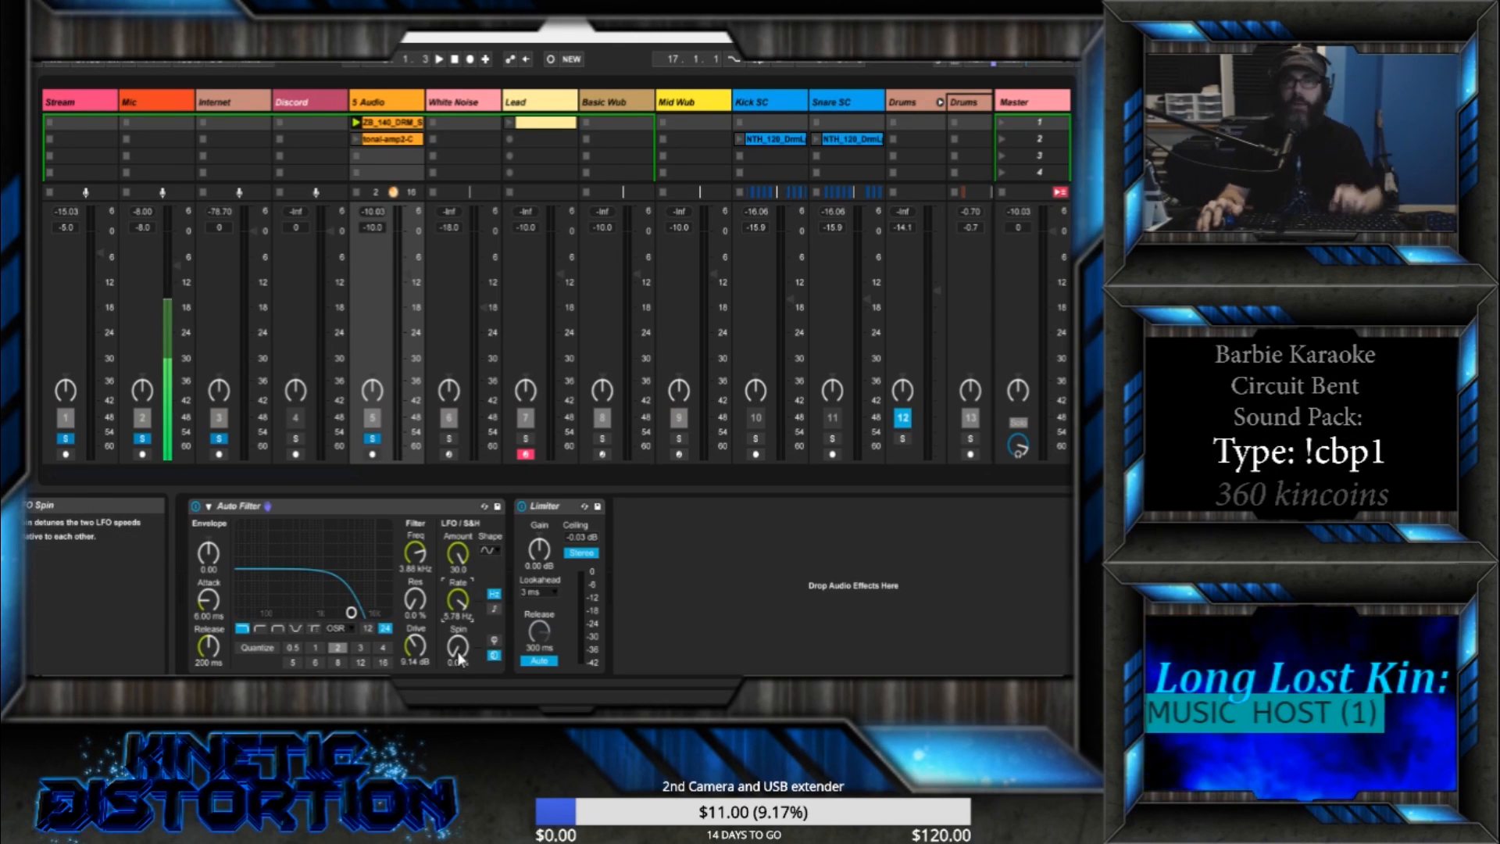
# - Play the drum clip while raising the LFO Spin to 50 %, then stop playback
pyautogui.press('space')
pyautogui.moveTo(458, 648); pyautogui.dragTo(459, 547)
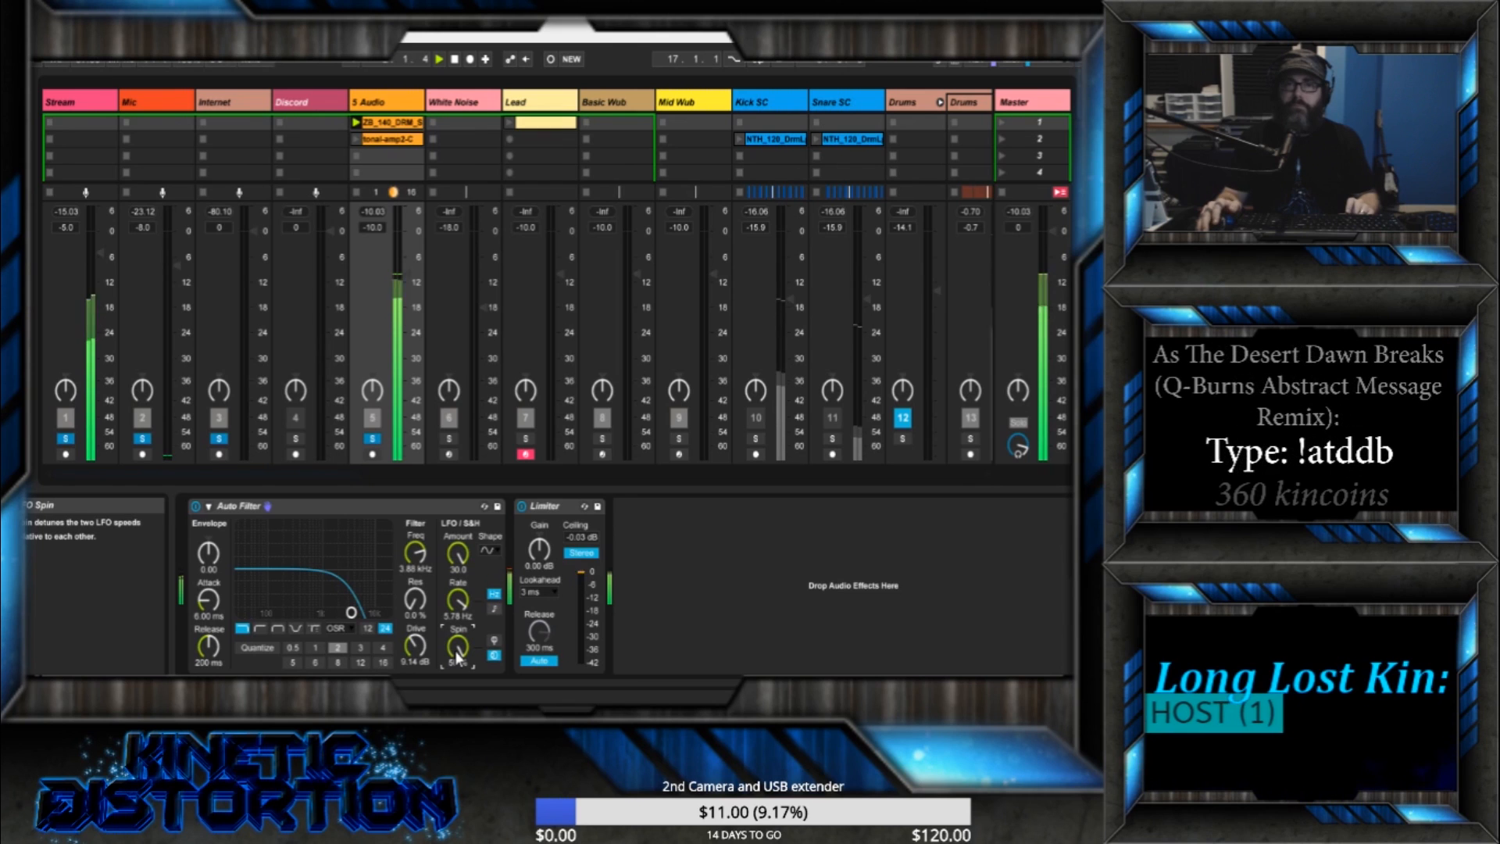
pyautogui.press('space')
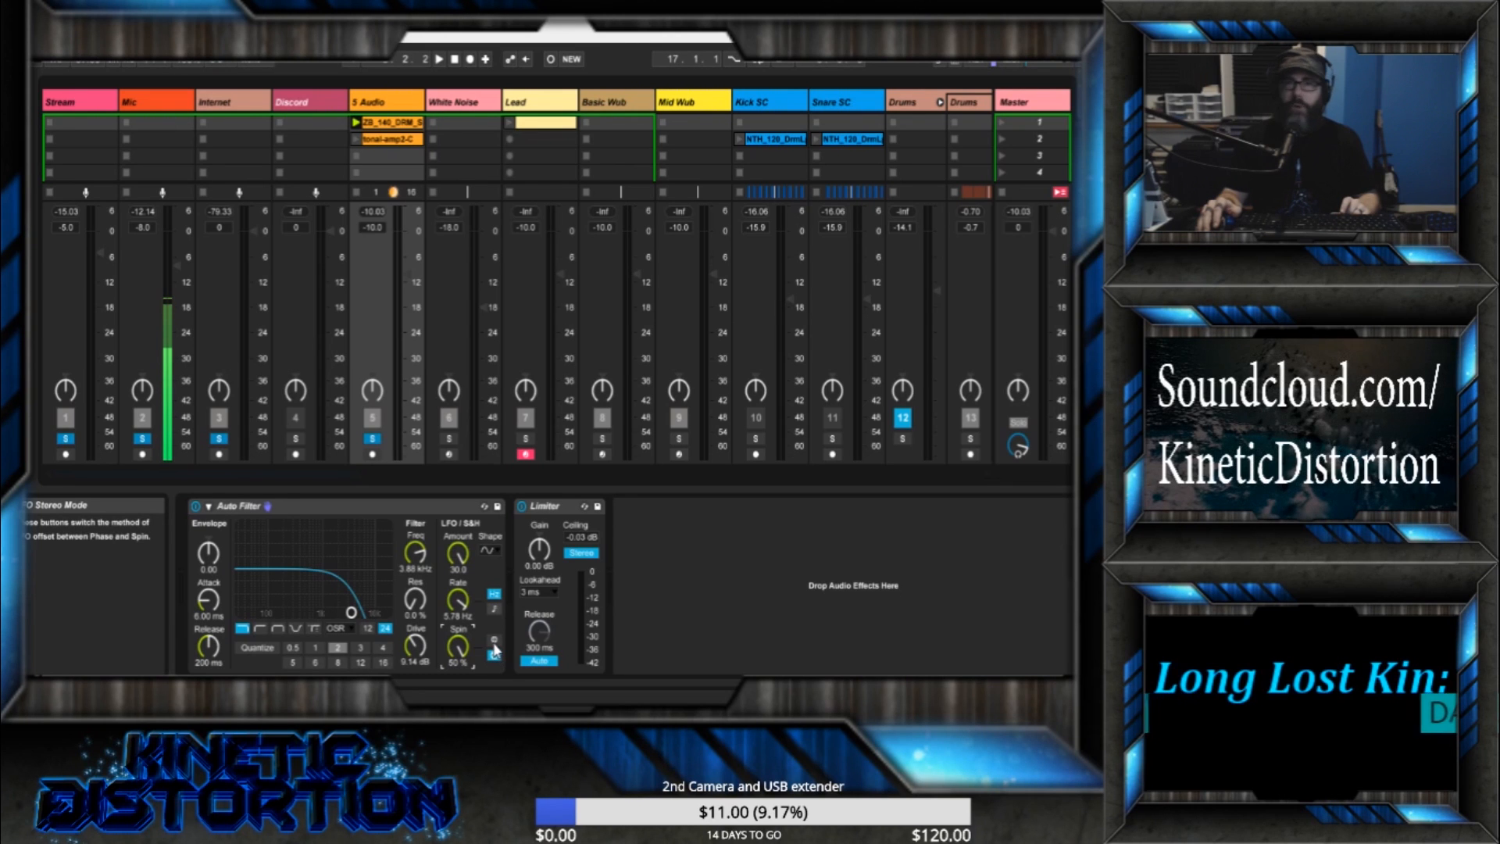
# - Switch the LFO stereo mode to Phase, vary the Phase amount during playback, and try a tempo-synced Rate of 1/4
pyautogui.click(494, 640)
pyautogui.press('space')
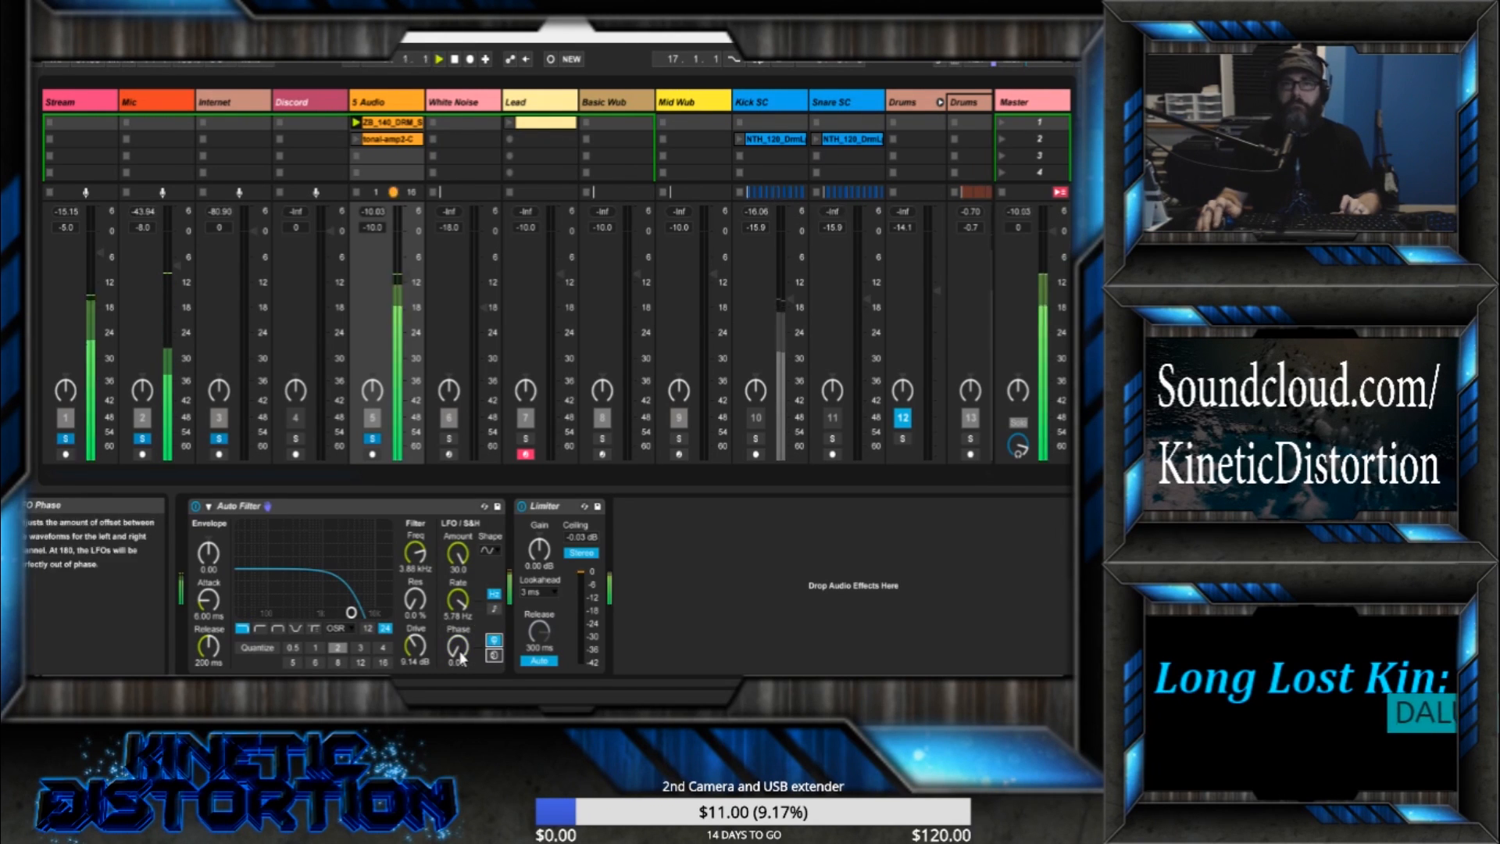
pyautogui.moveTo(458, 647); pyautogui.dragTo(458, 539)
pyautogui.press('space')
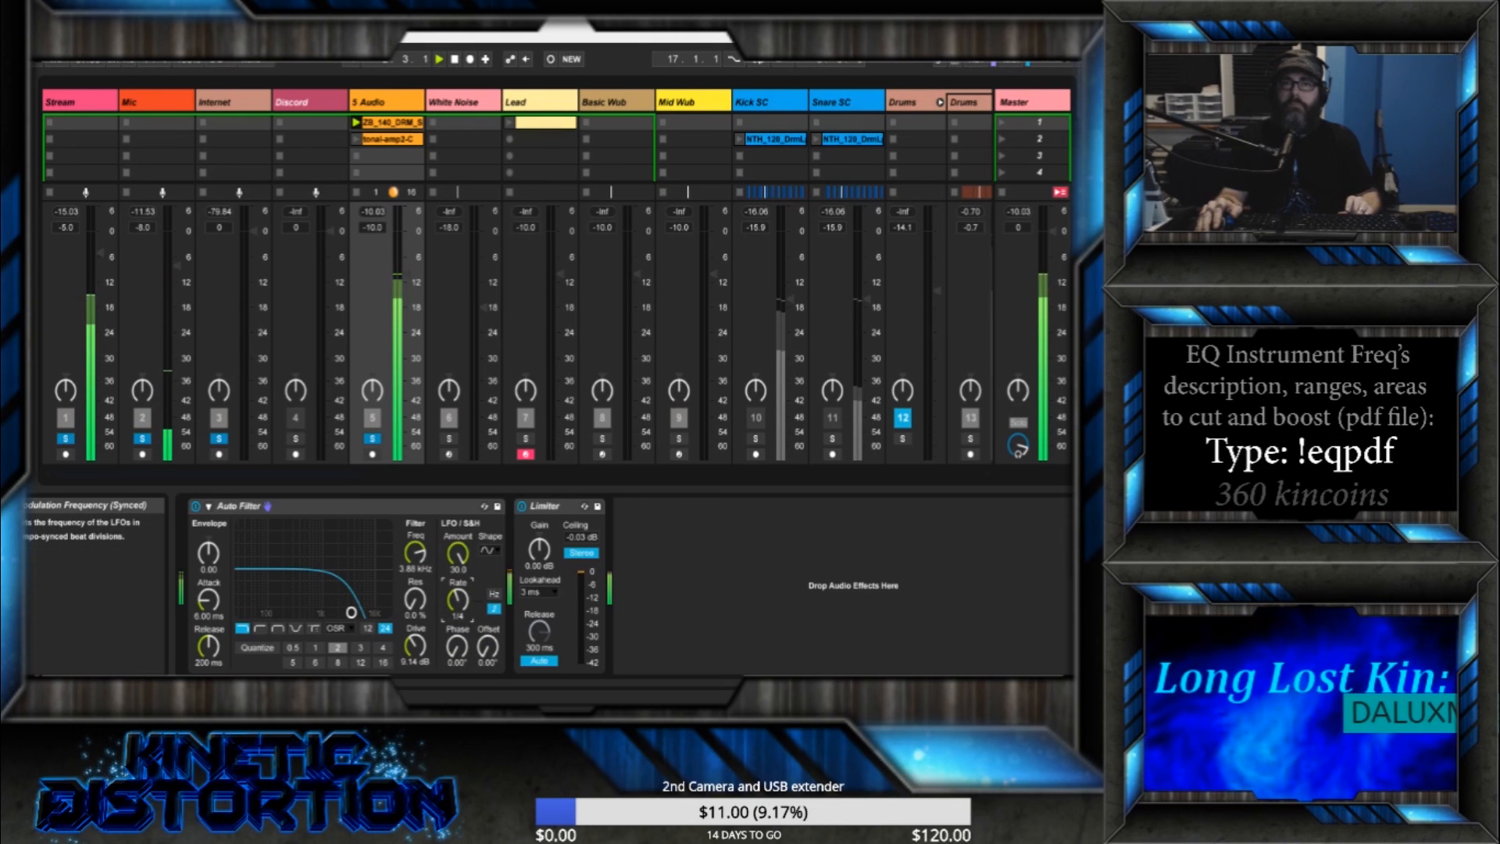
pyautogui.press('space')
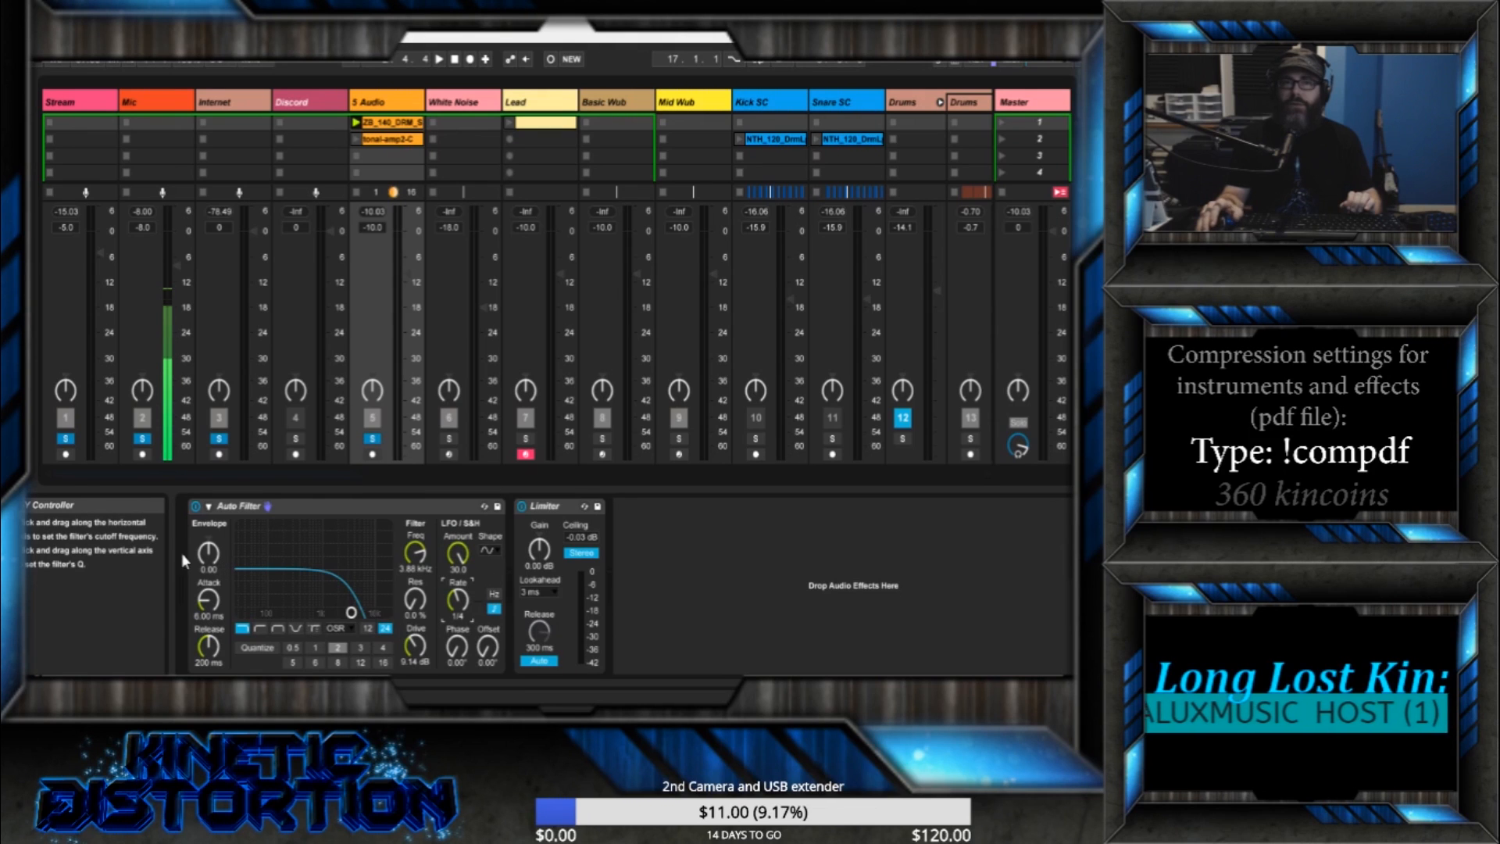
# - Replace Auto Filter with a default instance and play the tonal-amp2-C clip with the 5 Audio track's volume at -12.5 dB
pyautogui.click(209, 506)
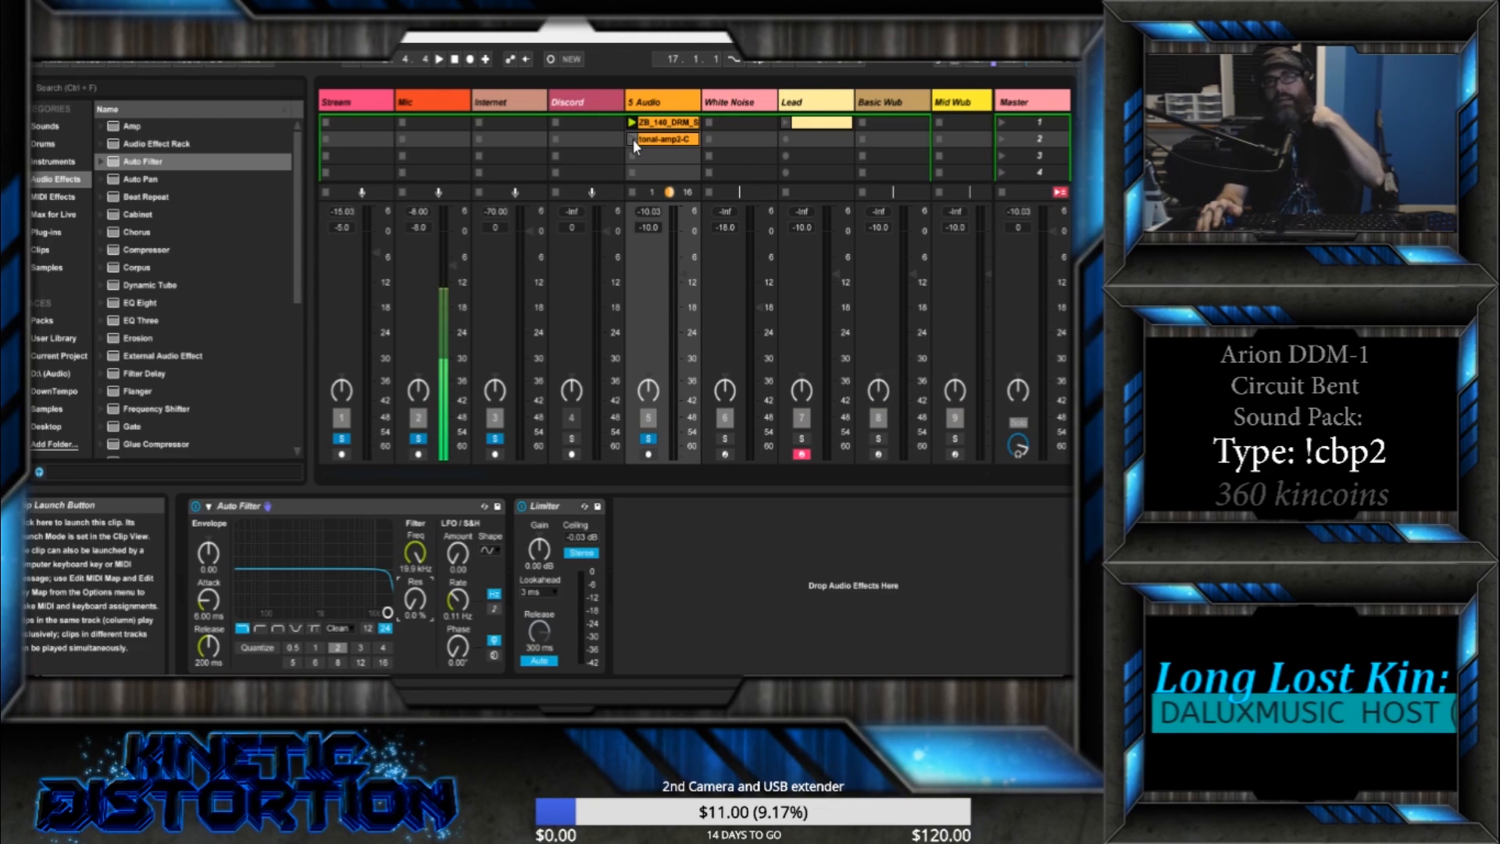
pyautogui.click(633, 139)
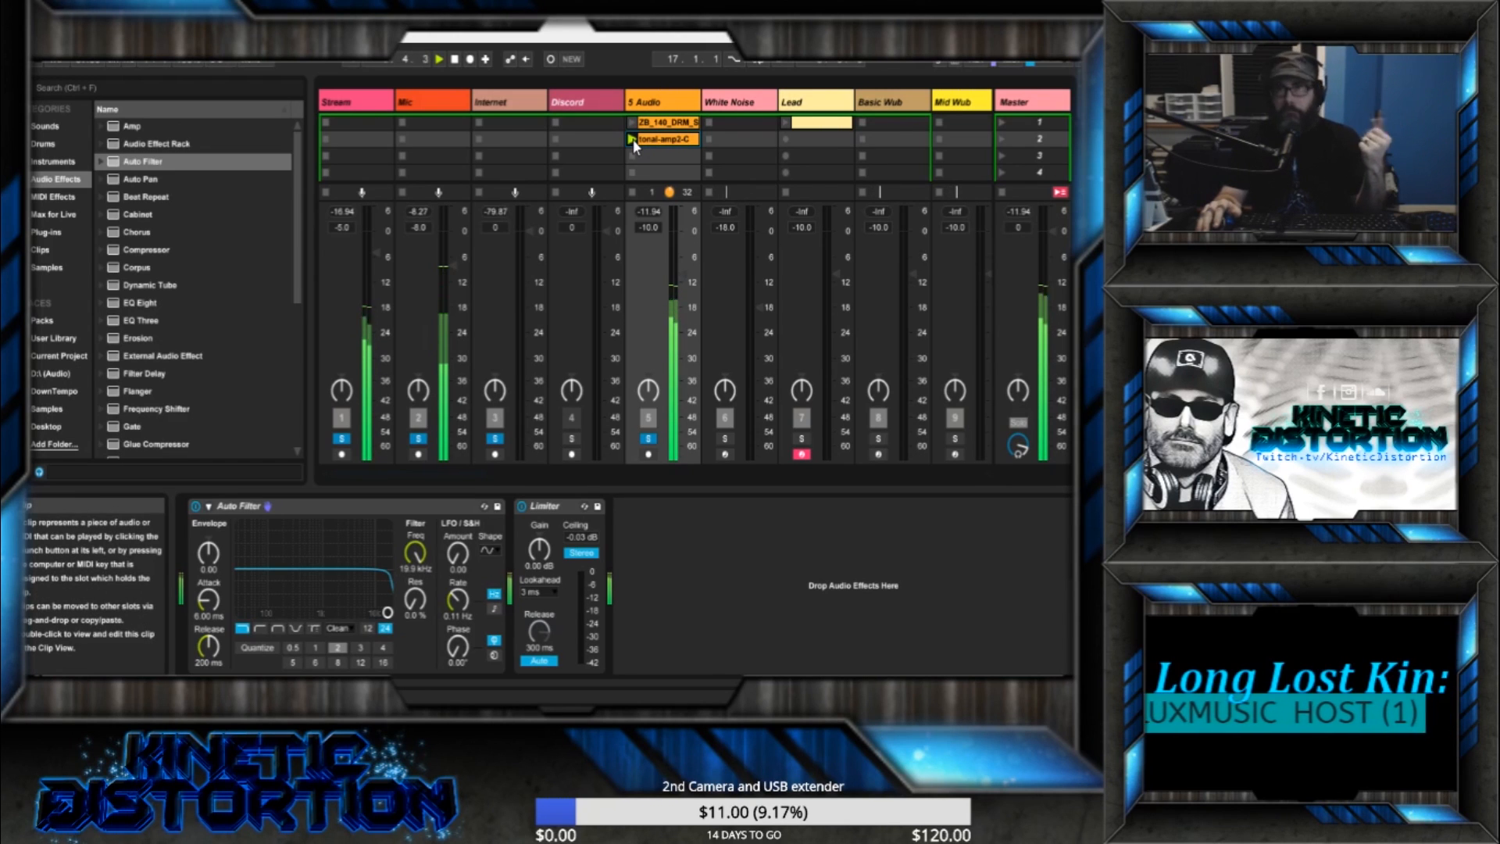
pyautogui.moveTo(683, 275); pyautogui.dragTo(683, 287)
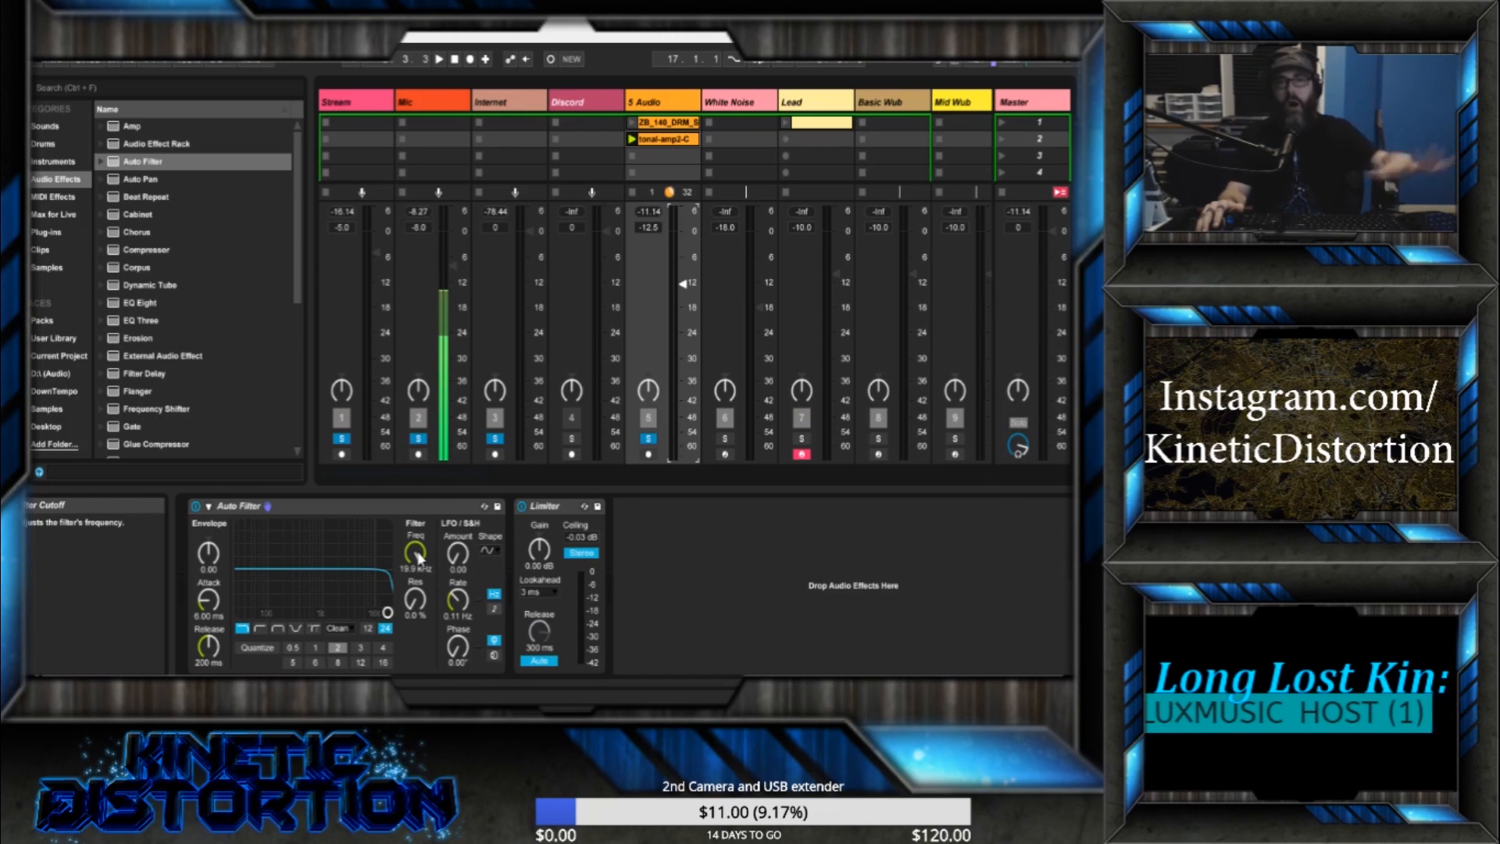
# - Replay the tonal clip while sweeping the cutoff down to 70.7 Hz and back up to 19.9 kHz
pyautogui.press('space')
pyautogui.moveTo(417, 553); pyautogui.dragTo(417, 657)
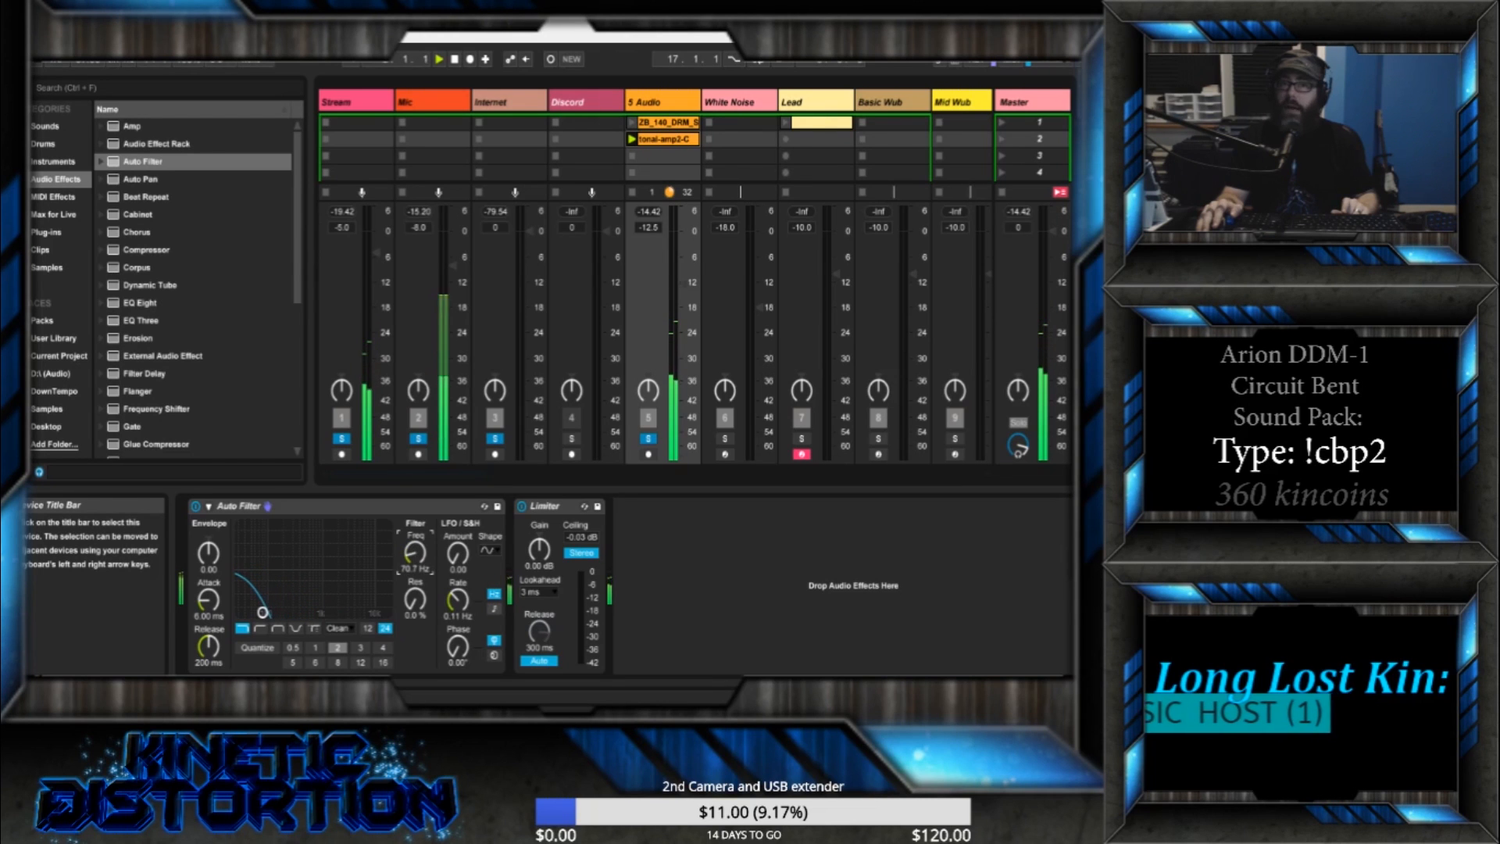
pyautogui.moveTo(419, 556); pyautogui.dragTo(420, 497)
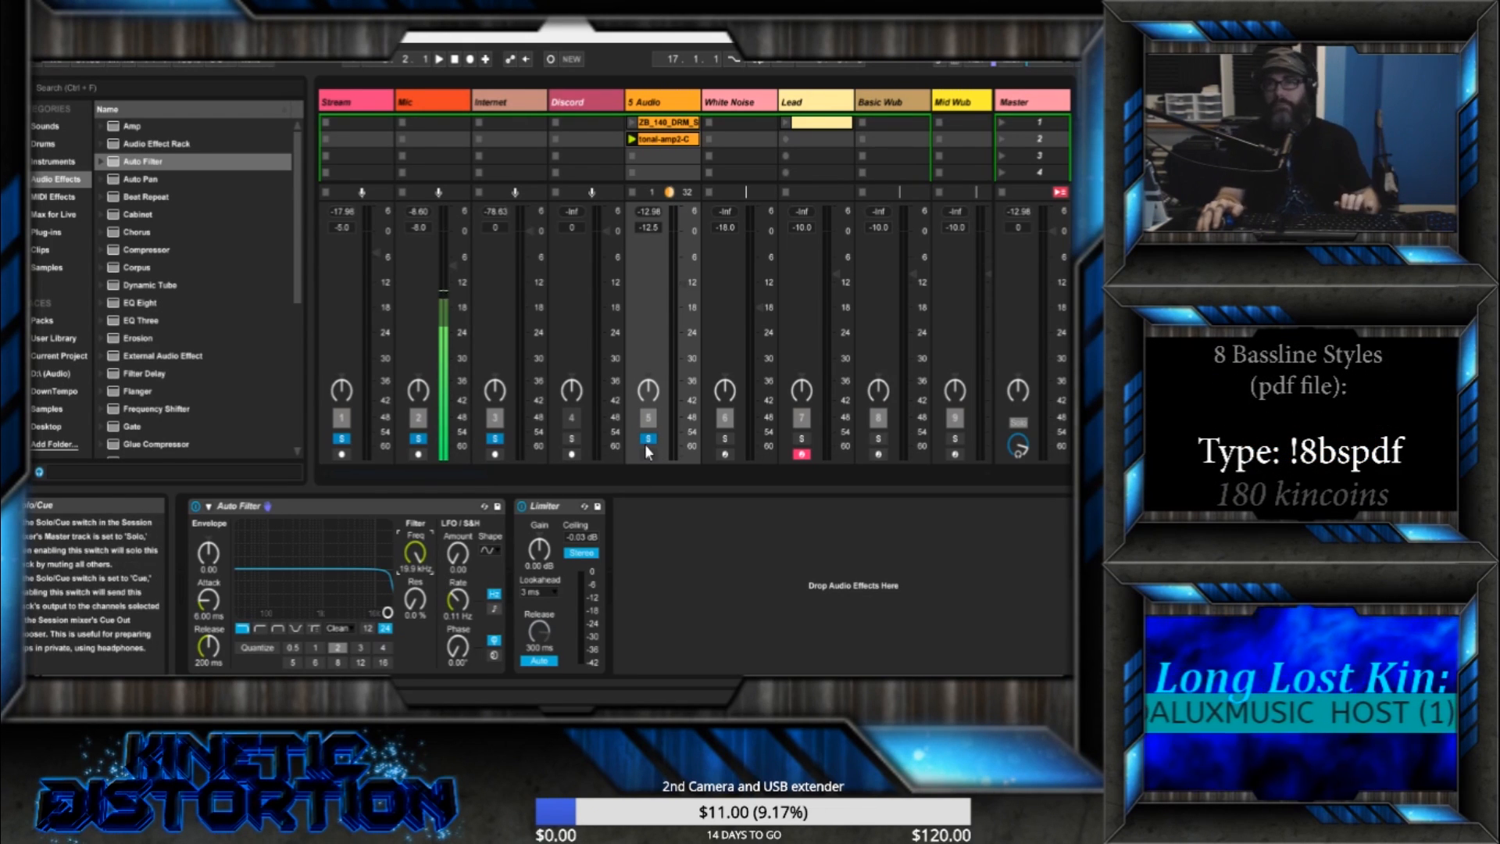
# - Solo the White Noise track in place of 5 Audio and open its Massive synth window
pyautogui.click(646, 443)
pyautogui.click(727, 439)
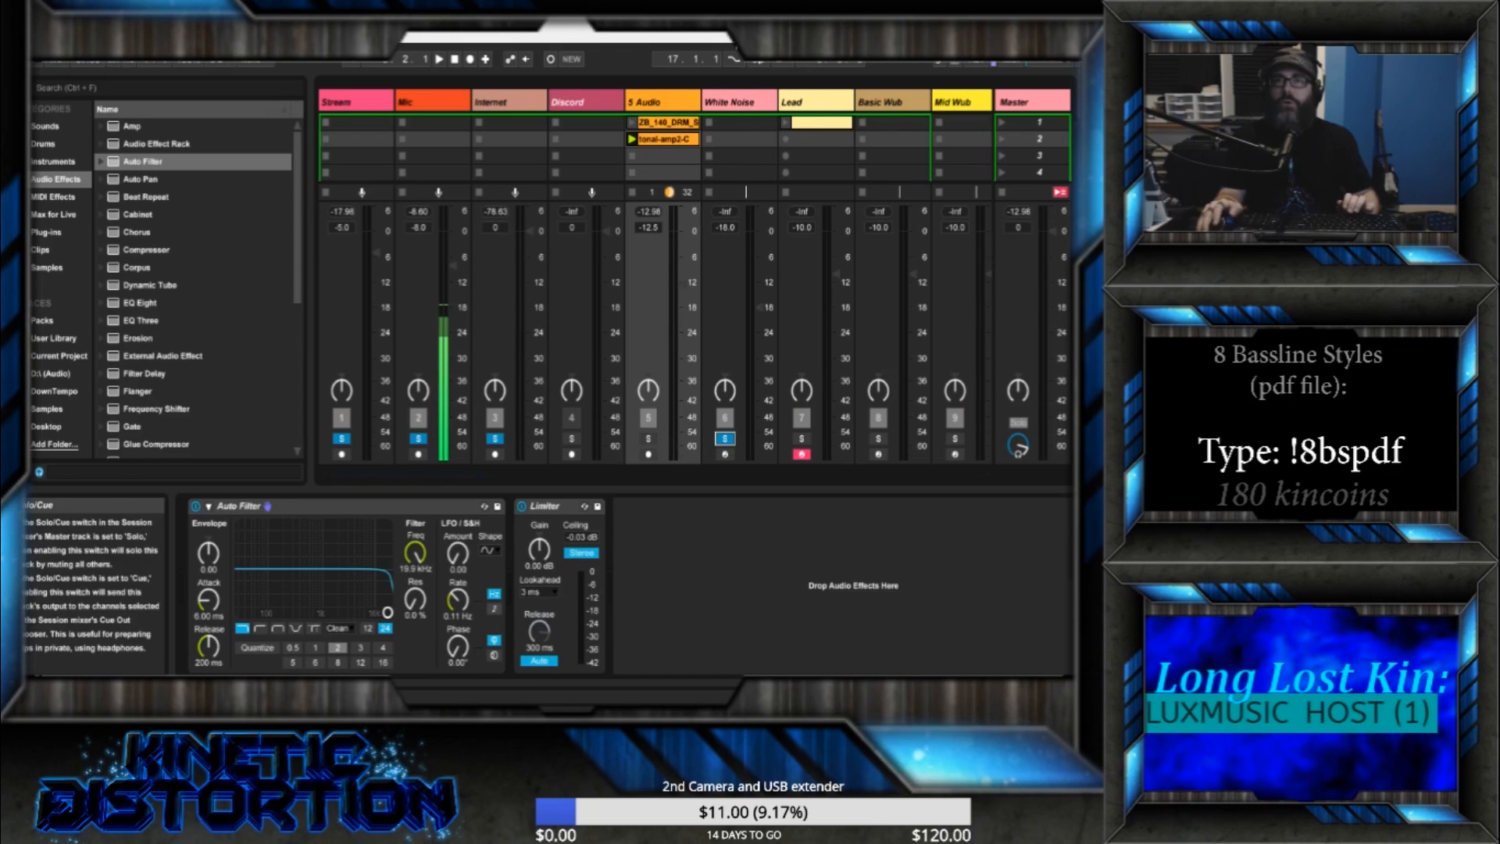
pyautogui.click(736, 103)
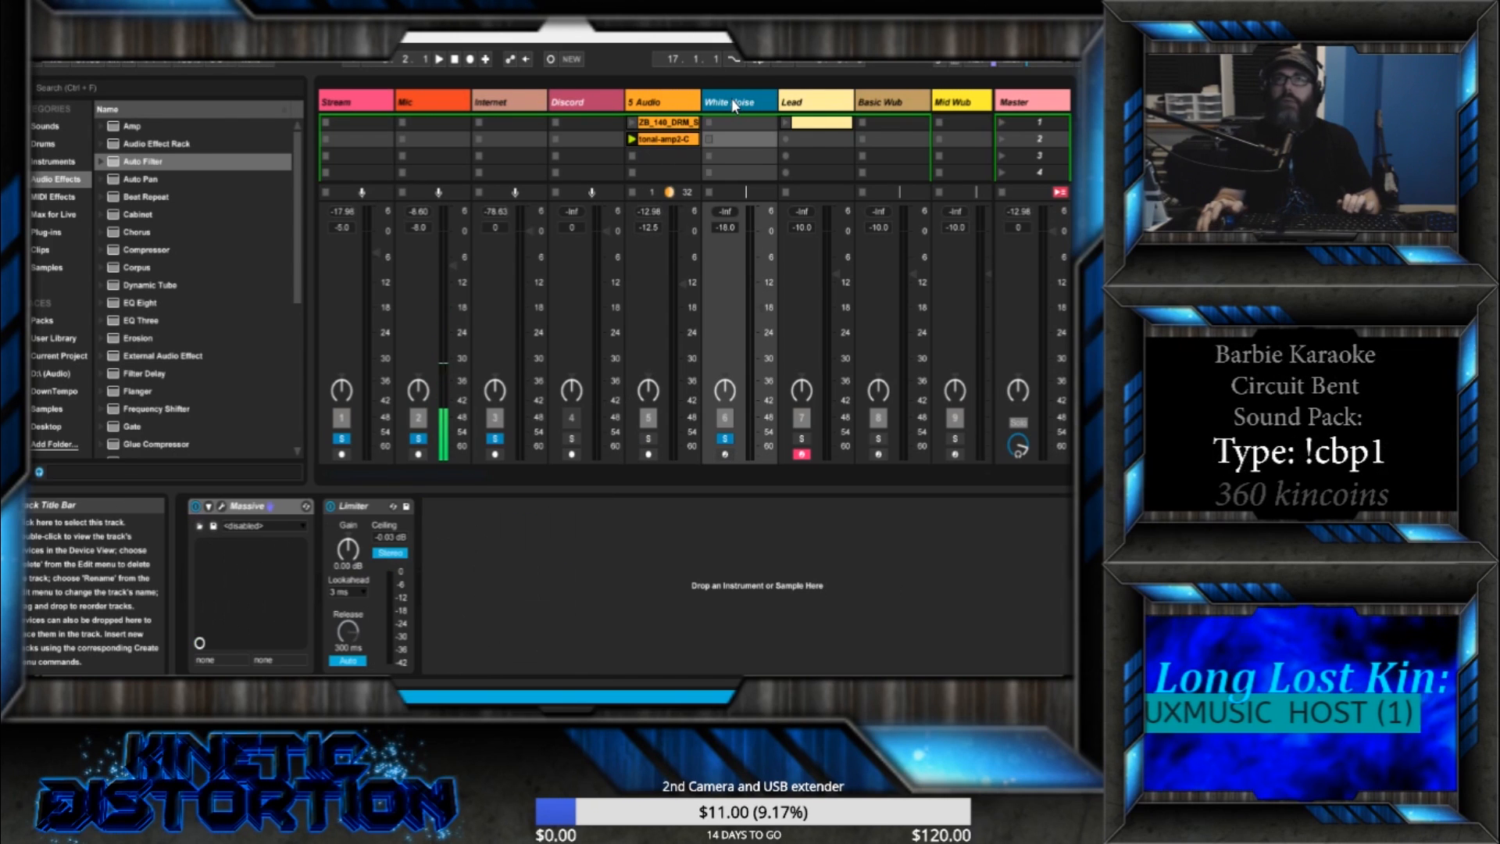
pyautogui.click(222, 506)
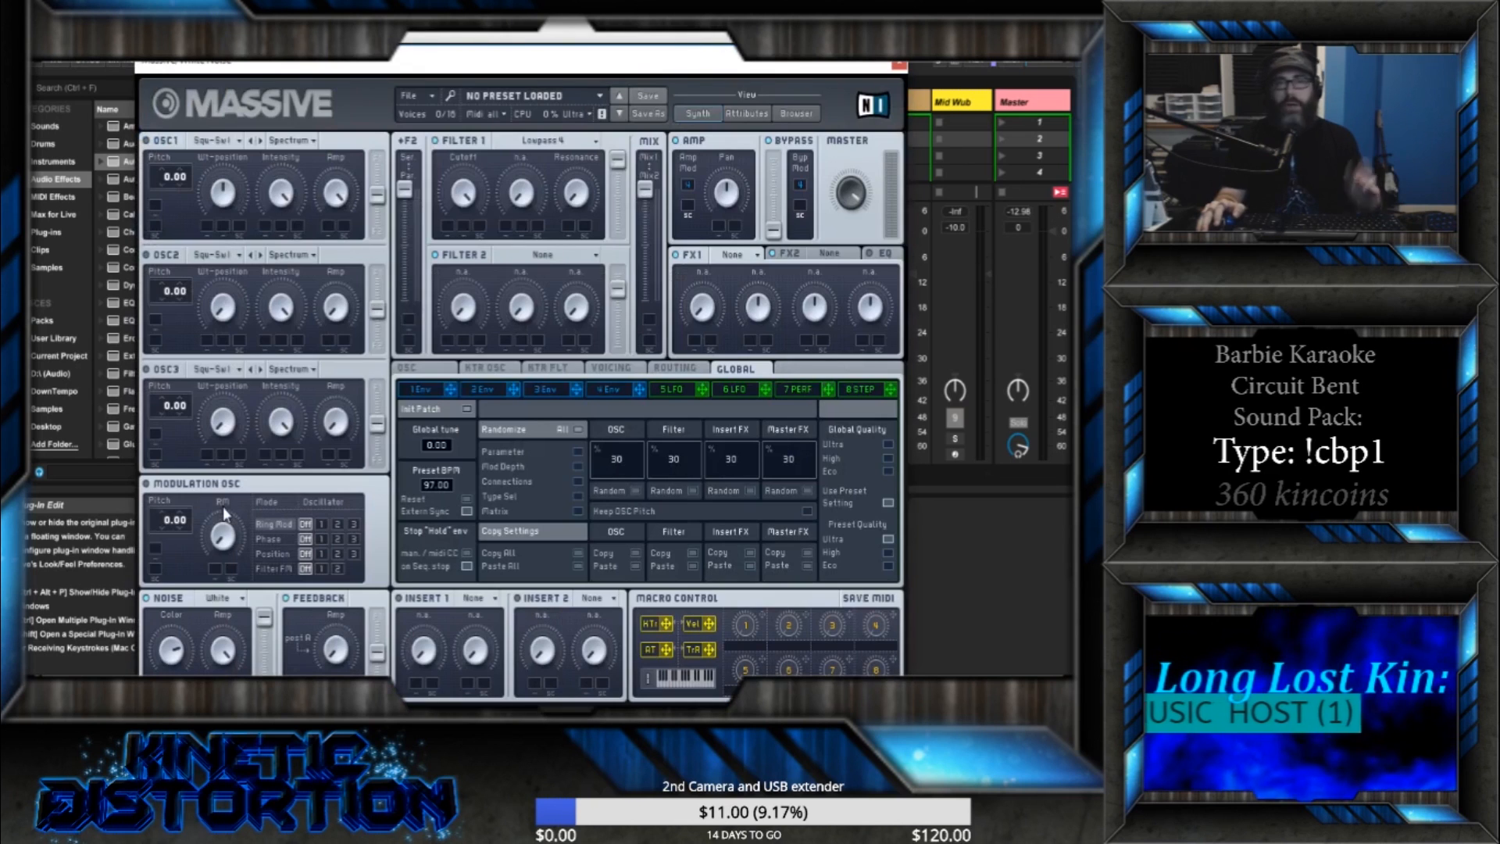
pyautogui.moveTo(600, 55); pyautogui.dragTo(766, 63)
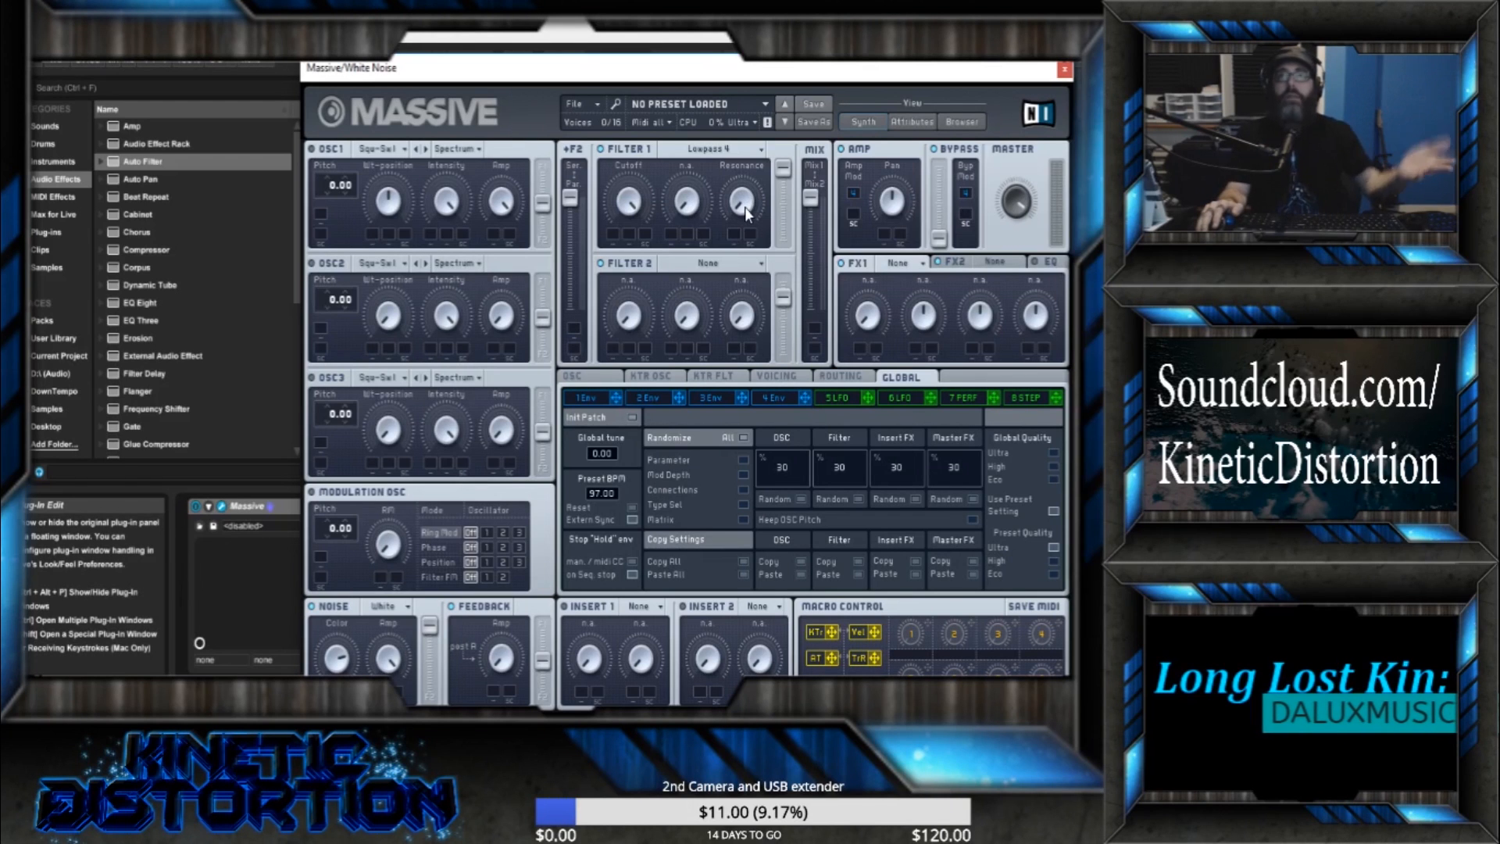
# - Reposition the Massive window and set Filter 1 to Lowpass 2
pyautogui.moveTo(727, 76); pyautogui.dragTo(577, 120)
pyautogui.click(587, 200)
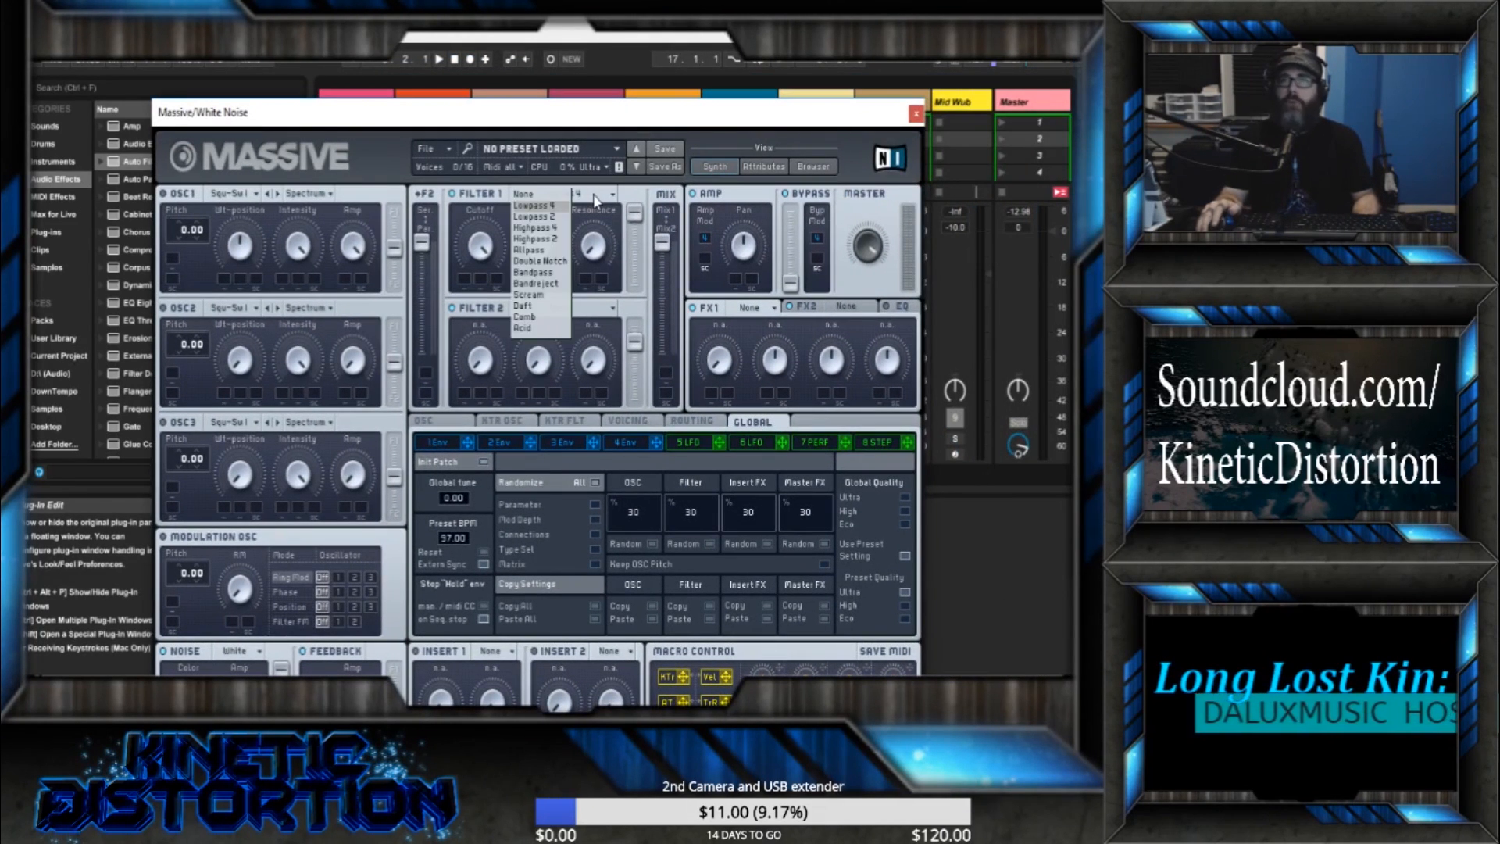
pyautogui.click(550, 224)
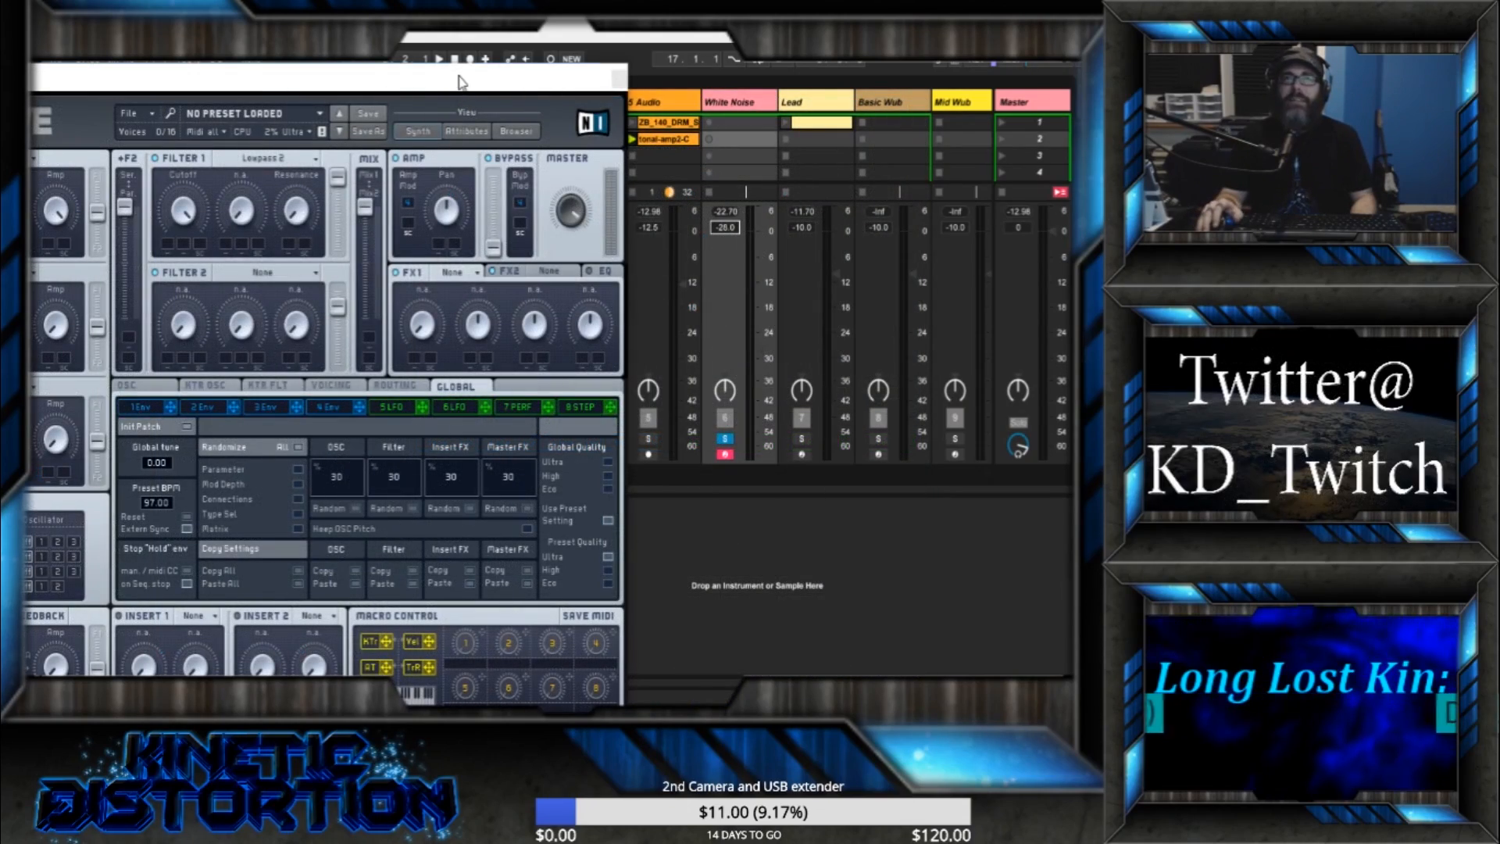
pyautogui.moveTo(461, 77); pyautogui.dragTo(736, 75)
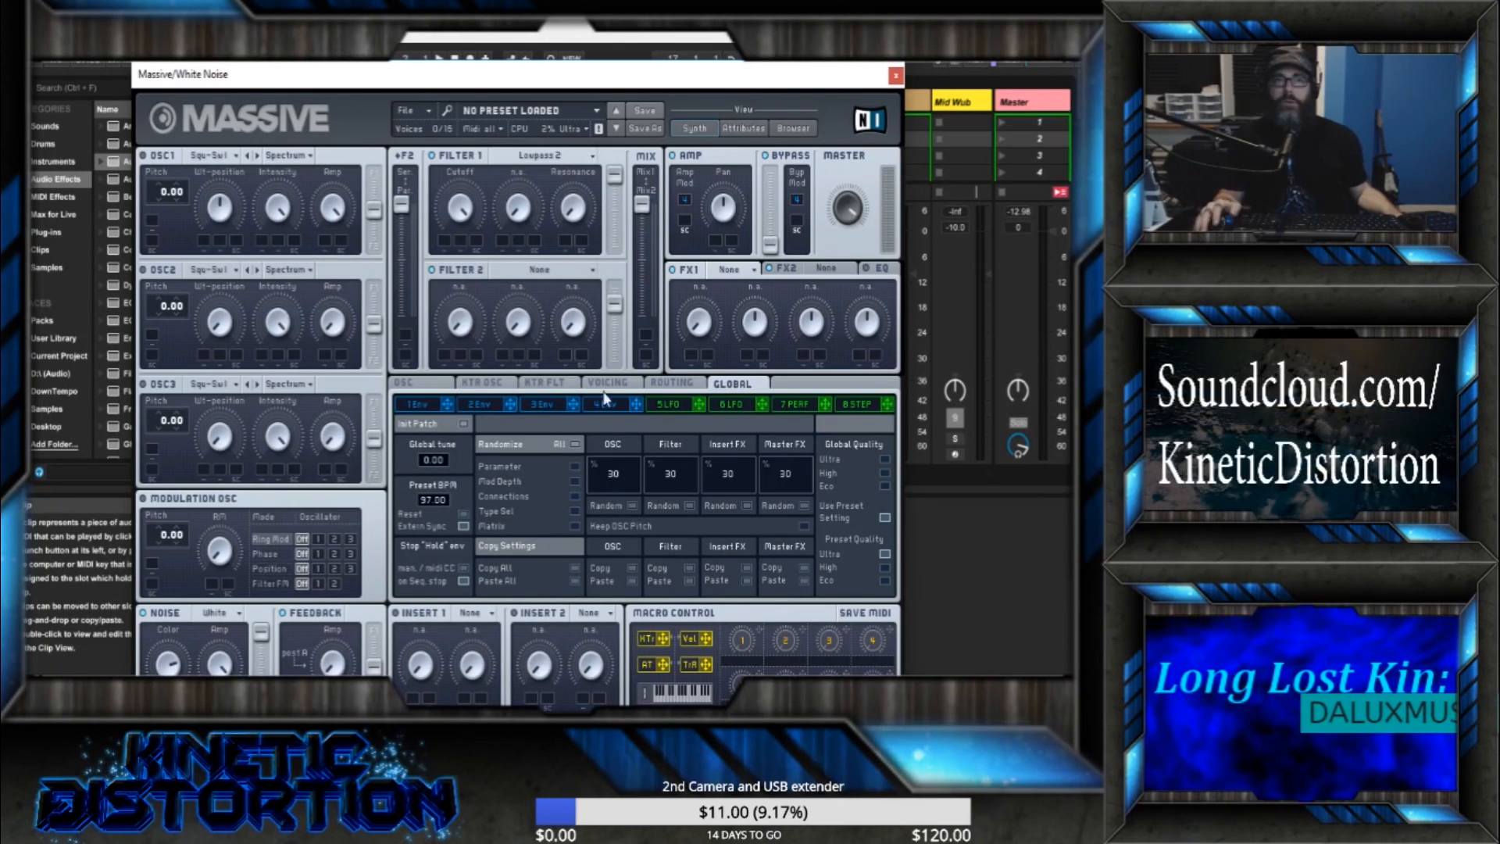
pyautogui.moveTo(581, 82); pyautogui.dragTo(609, 56)
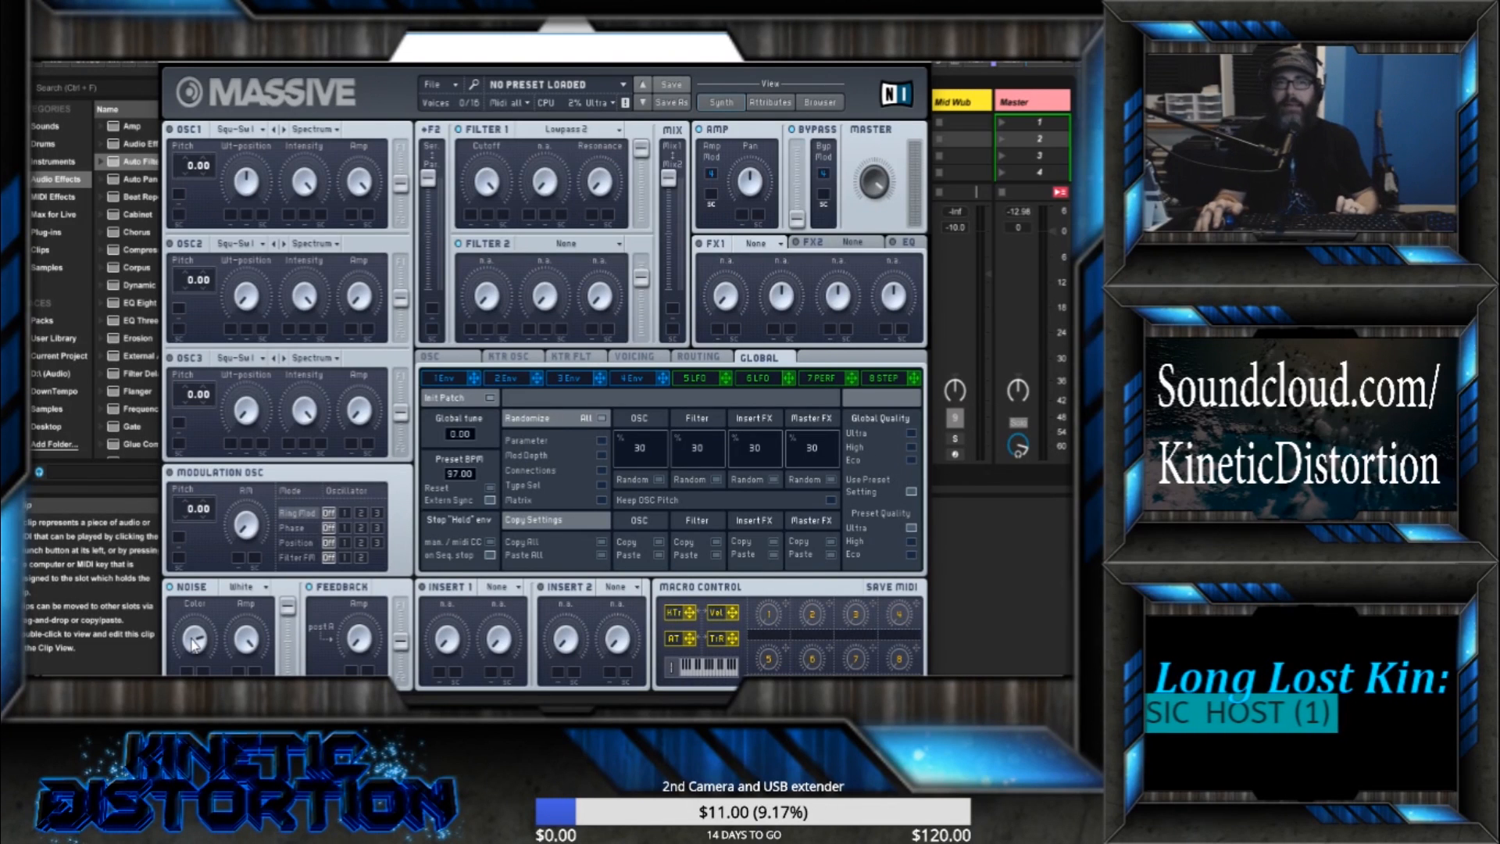
# - Adjust the Noise color, set Filter 1 to Lowpass 4, and vary its resonance while the noise plays
pyautogui.moveTo(191, 638); pyautogui.dragTo(192, 589)
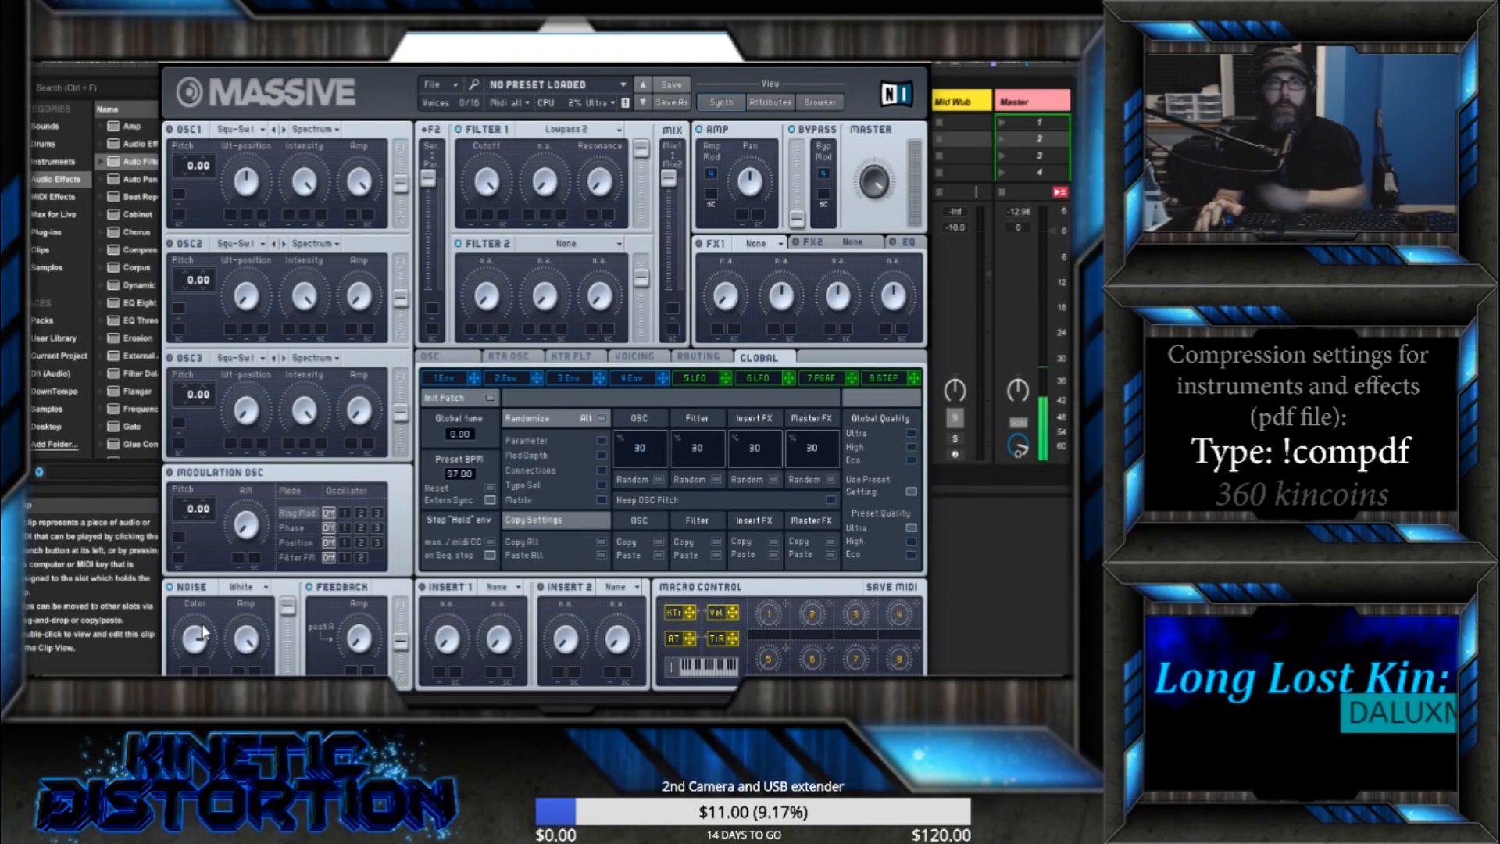
pyautogui.click(580, 132)
pyautogui.click(549, 156)
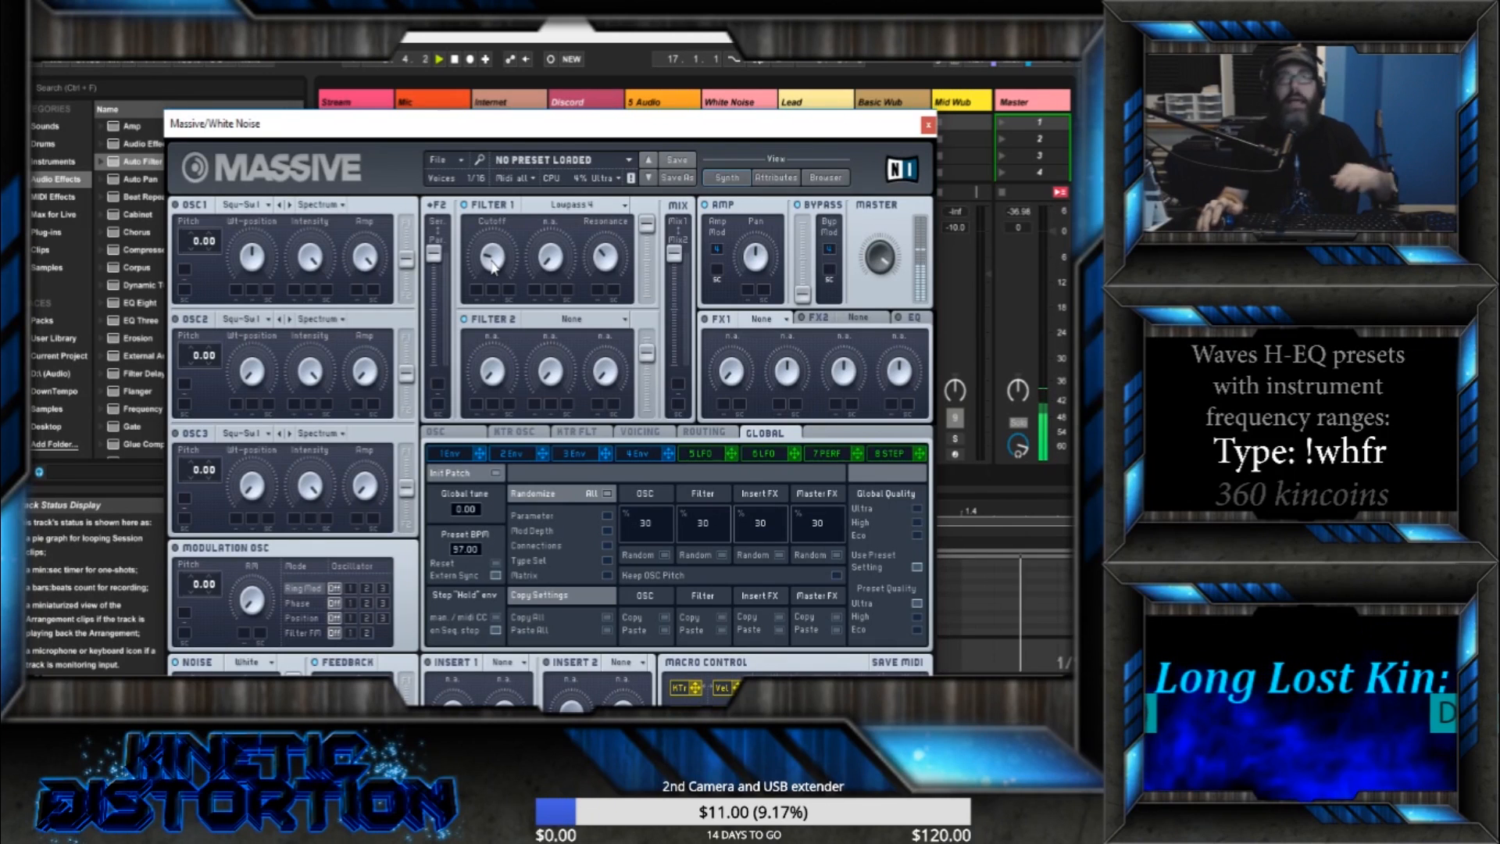
pyautogui.moveTo(600, 260); pyautogui.dragTo(598, 281)
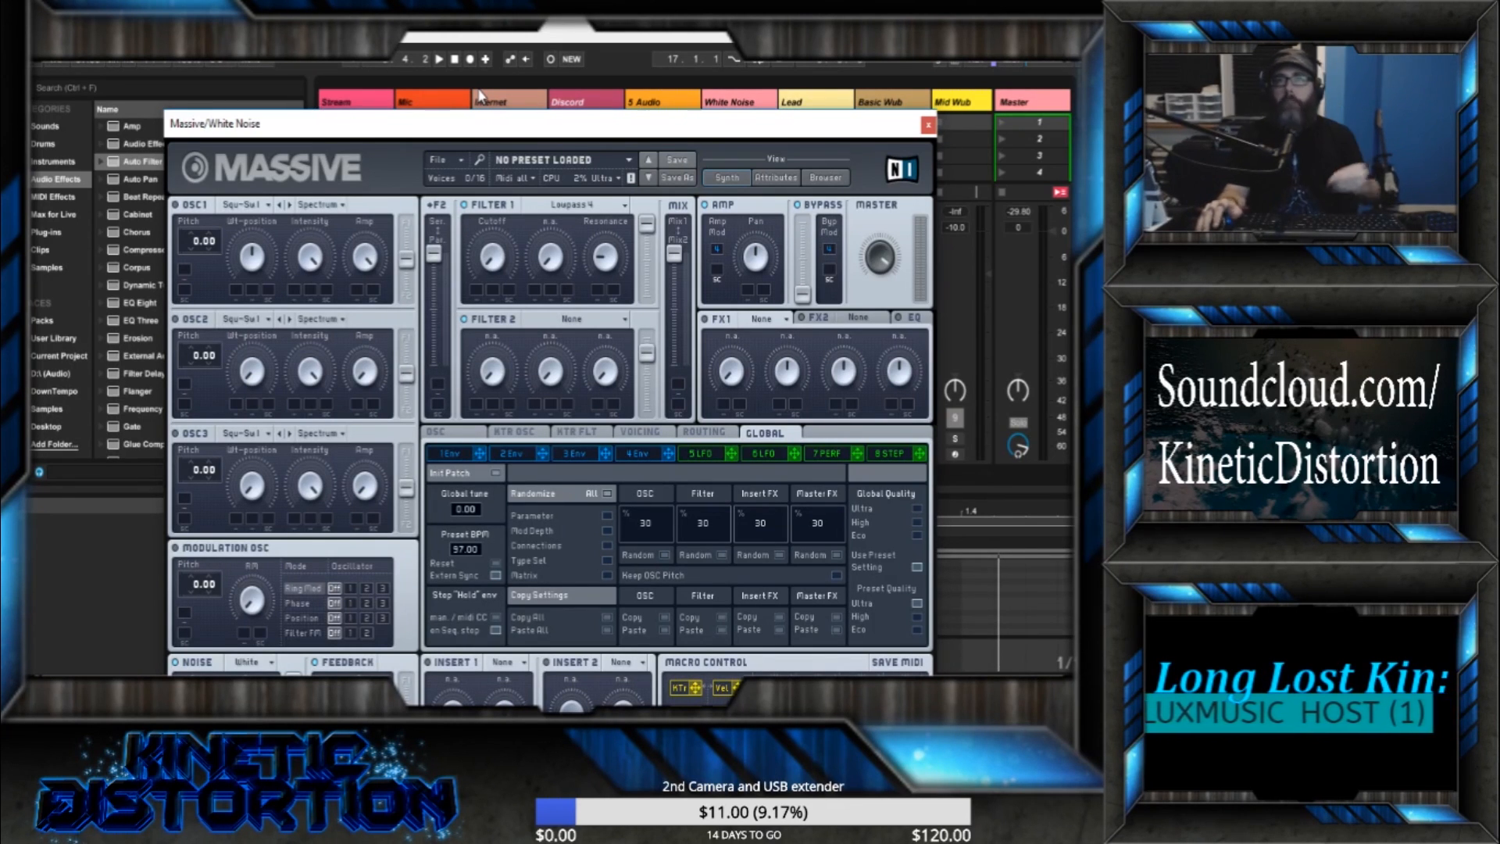
# - Set Filter 1 to Lowpass 2 and audition the white noise through it
pyautogui.click(617, 205)
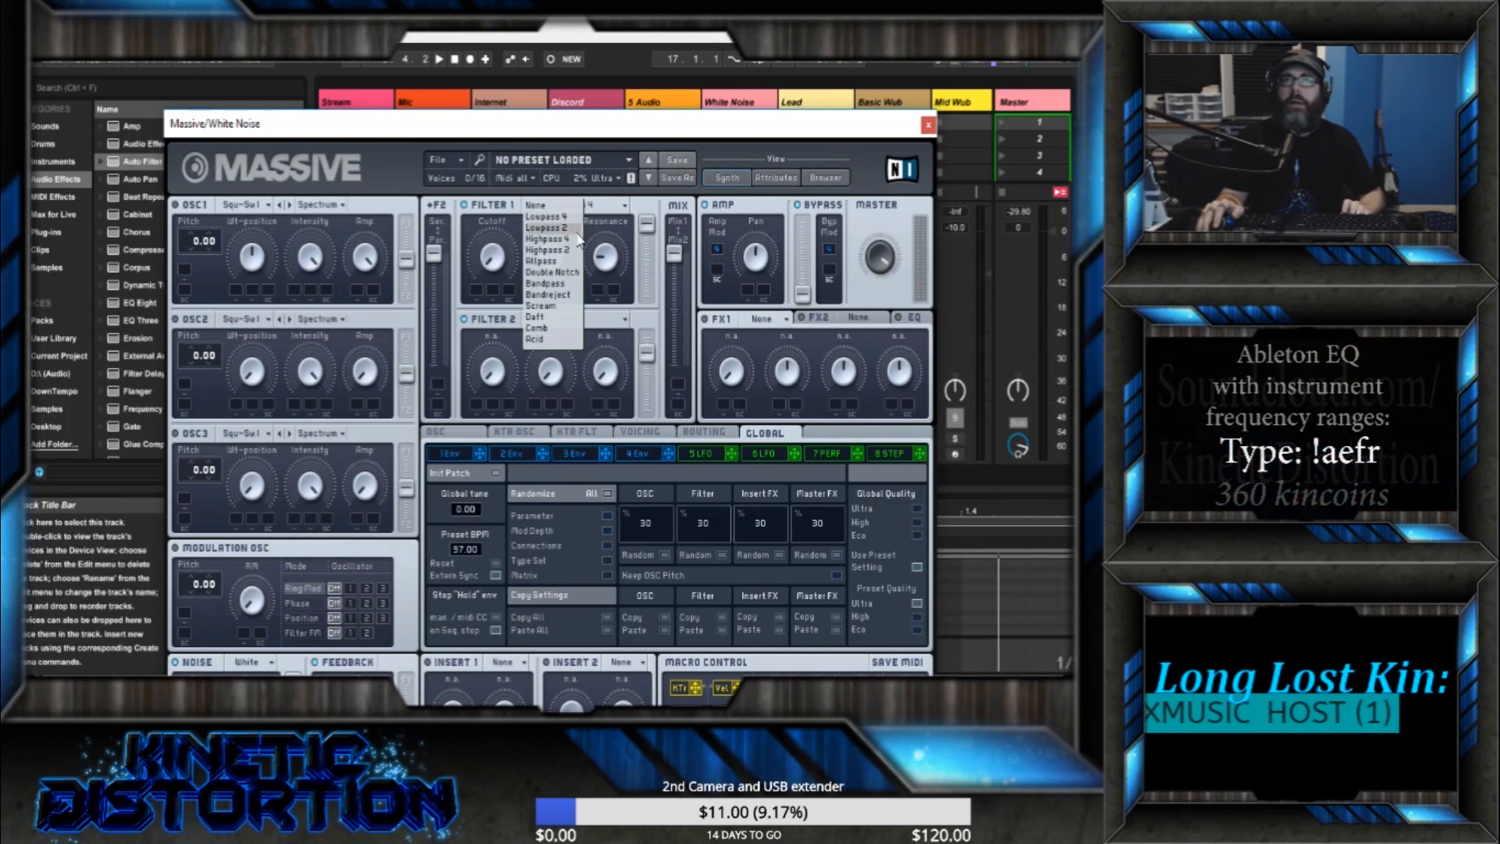
pyautogui.click(575, 238)
pyautogui.click(575, 206)
pyautogui.click(564, 228)
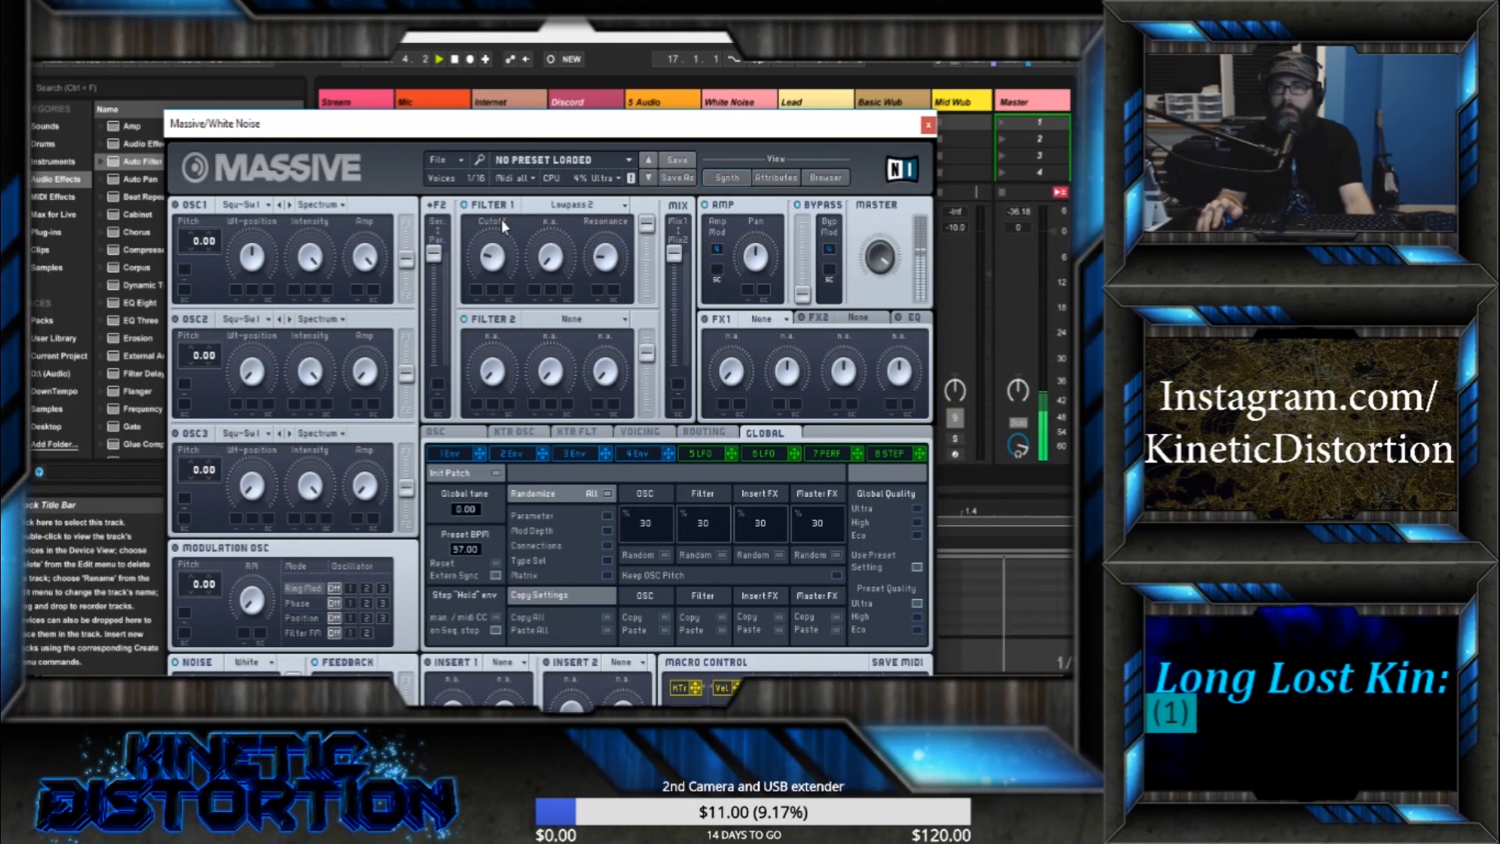
# - Set Filter 1 to Highpass 4 and play the noise while varying its cutoff
pyautogui.click(596, 212)
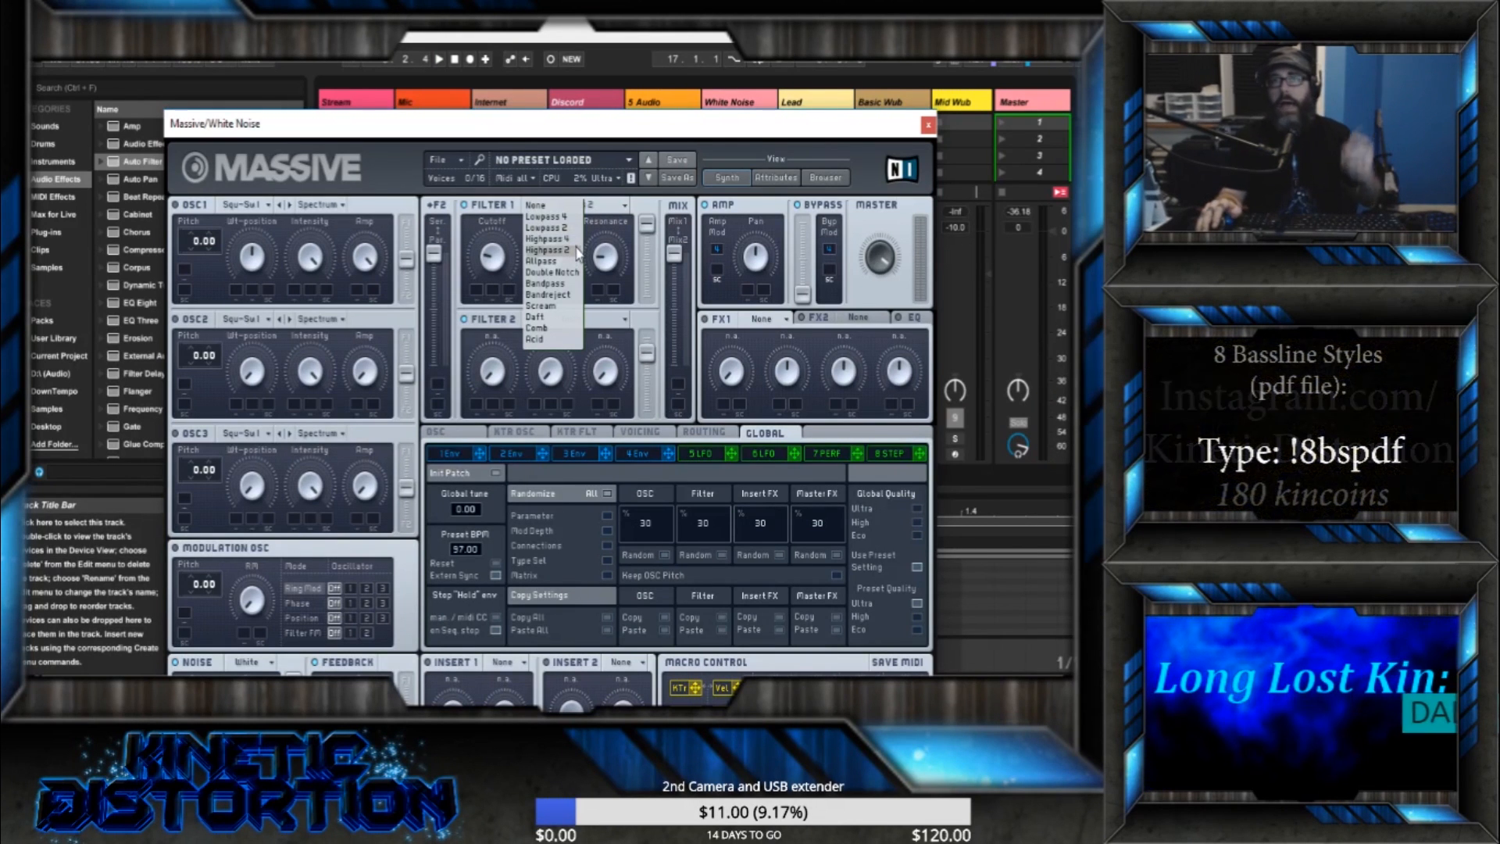
pyautogui.click(577, 239)
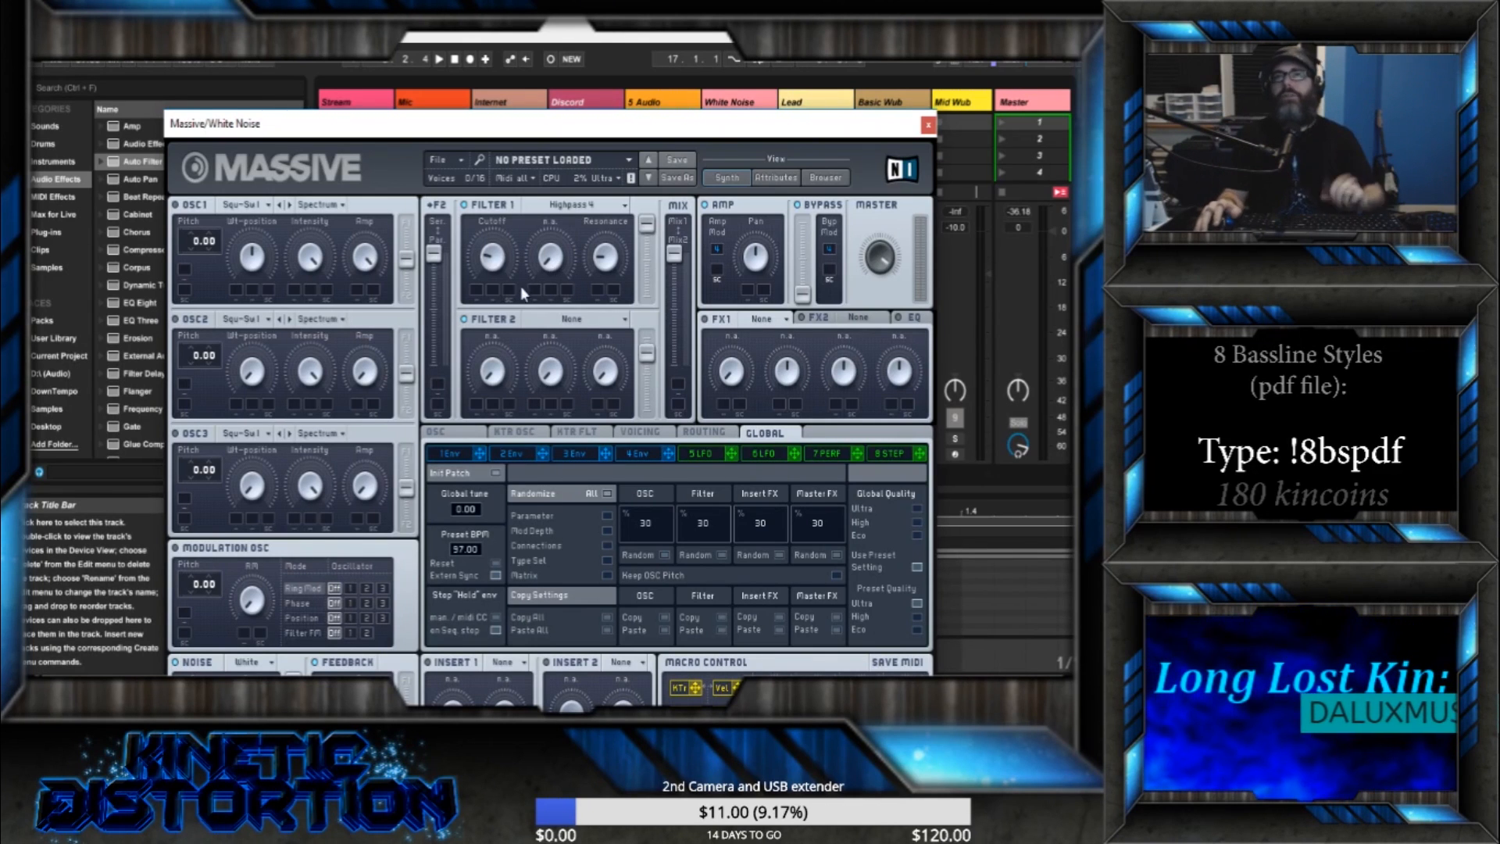
pyautogui.press('space')
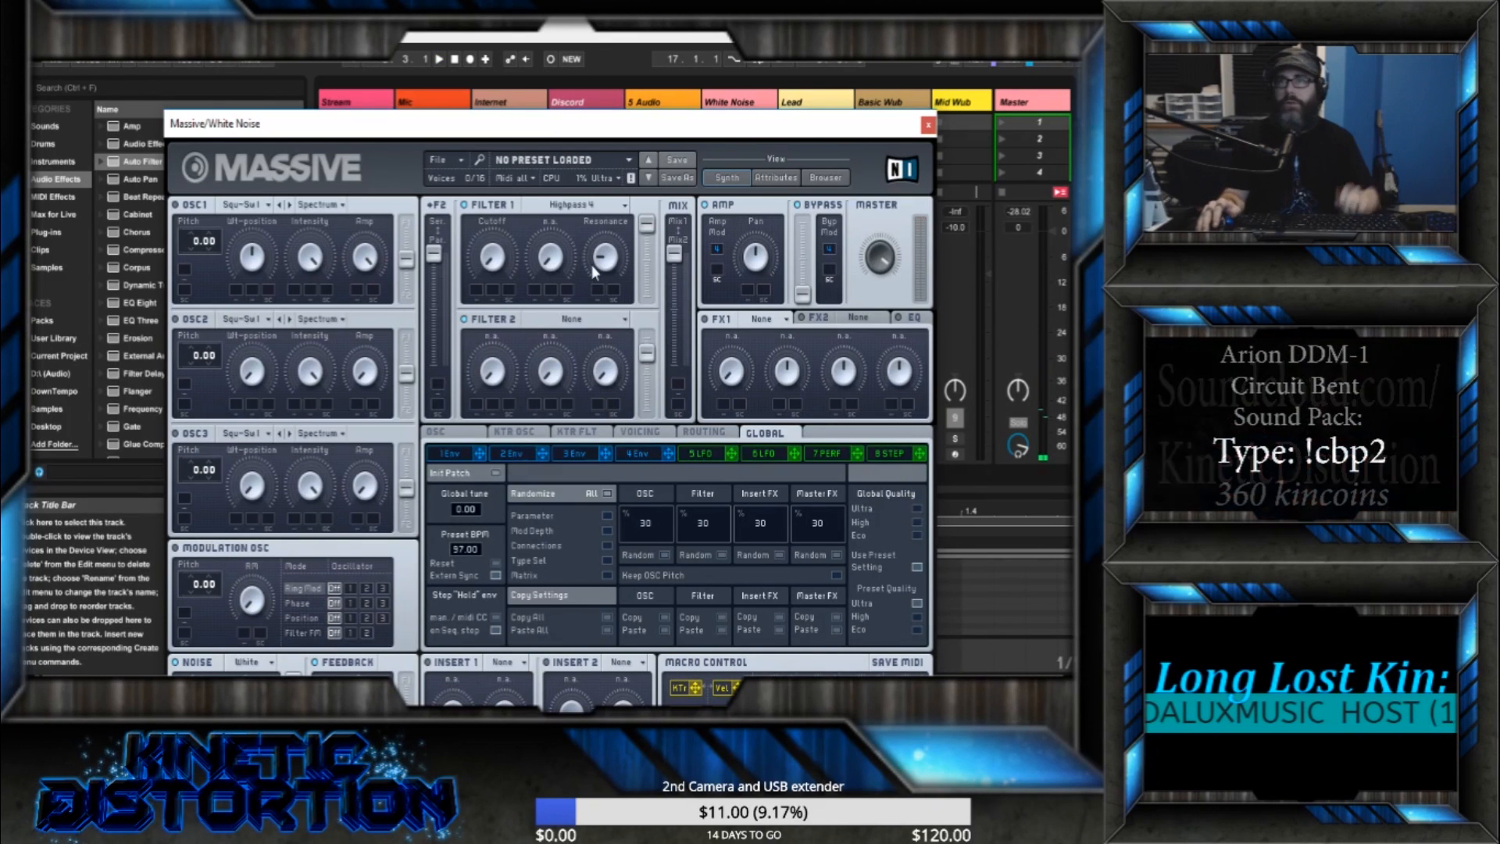
pyautogui.press('space')
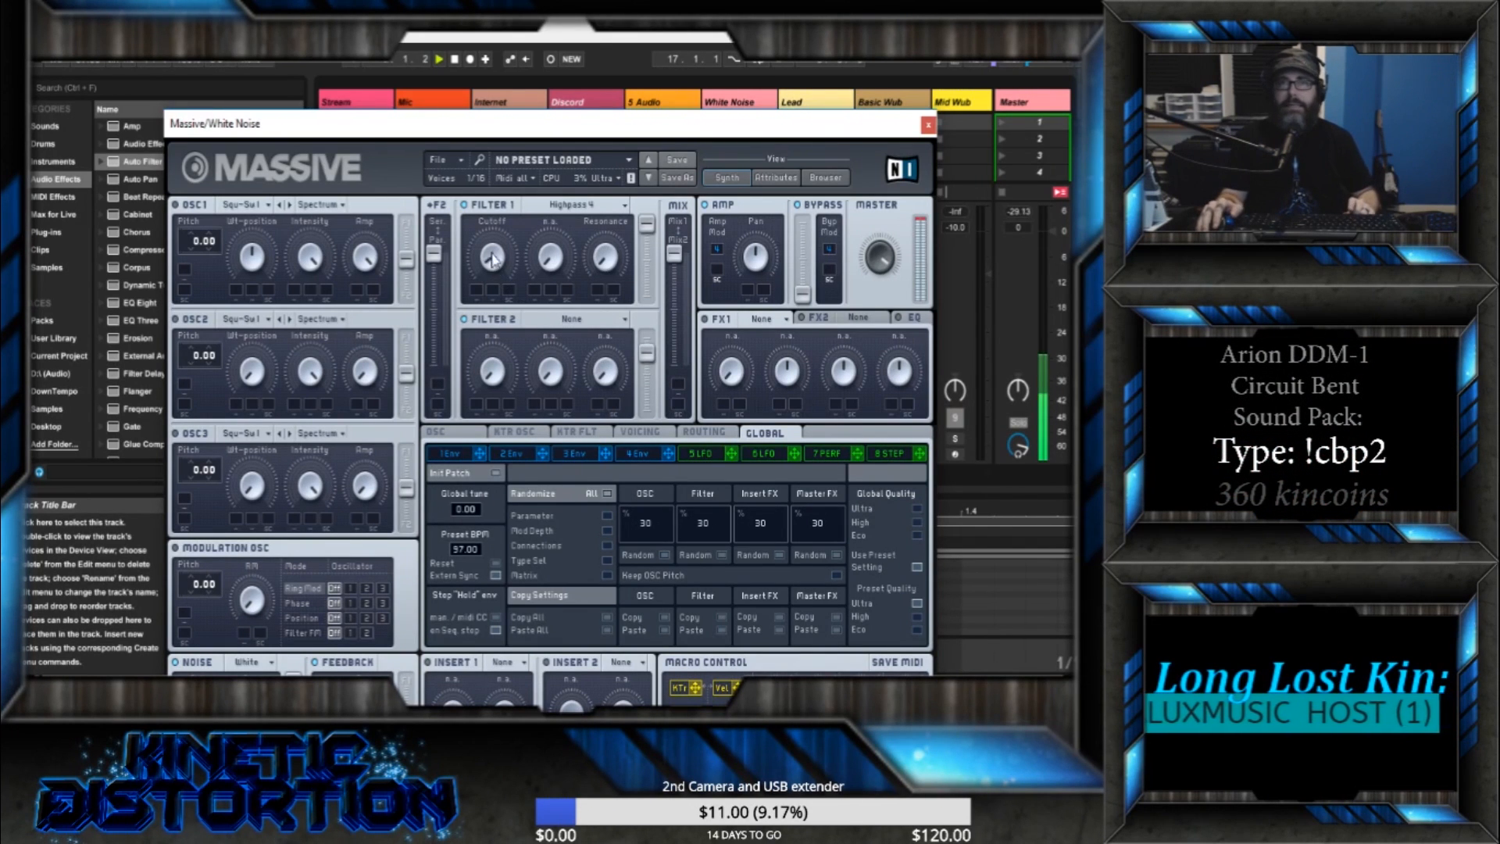
pyautogui.press('space')
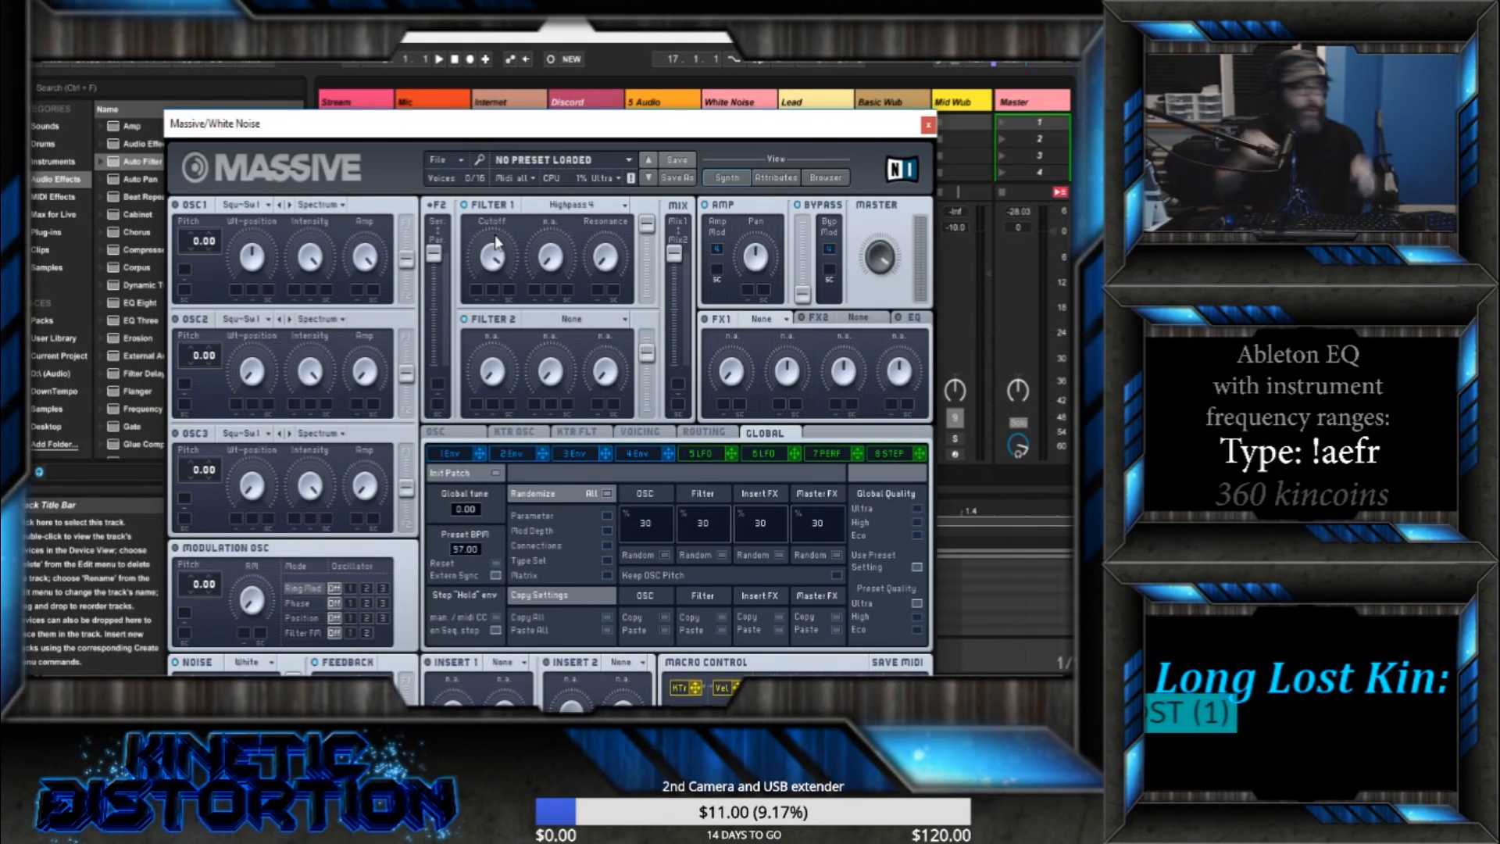
# - Set Filter 1 to Allpass and sweep its cutoff while the noise plays
pyautogui.click(574, 204)
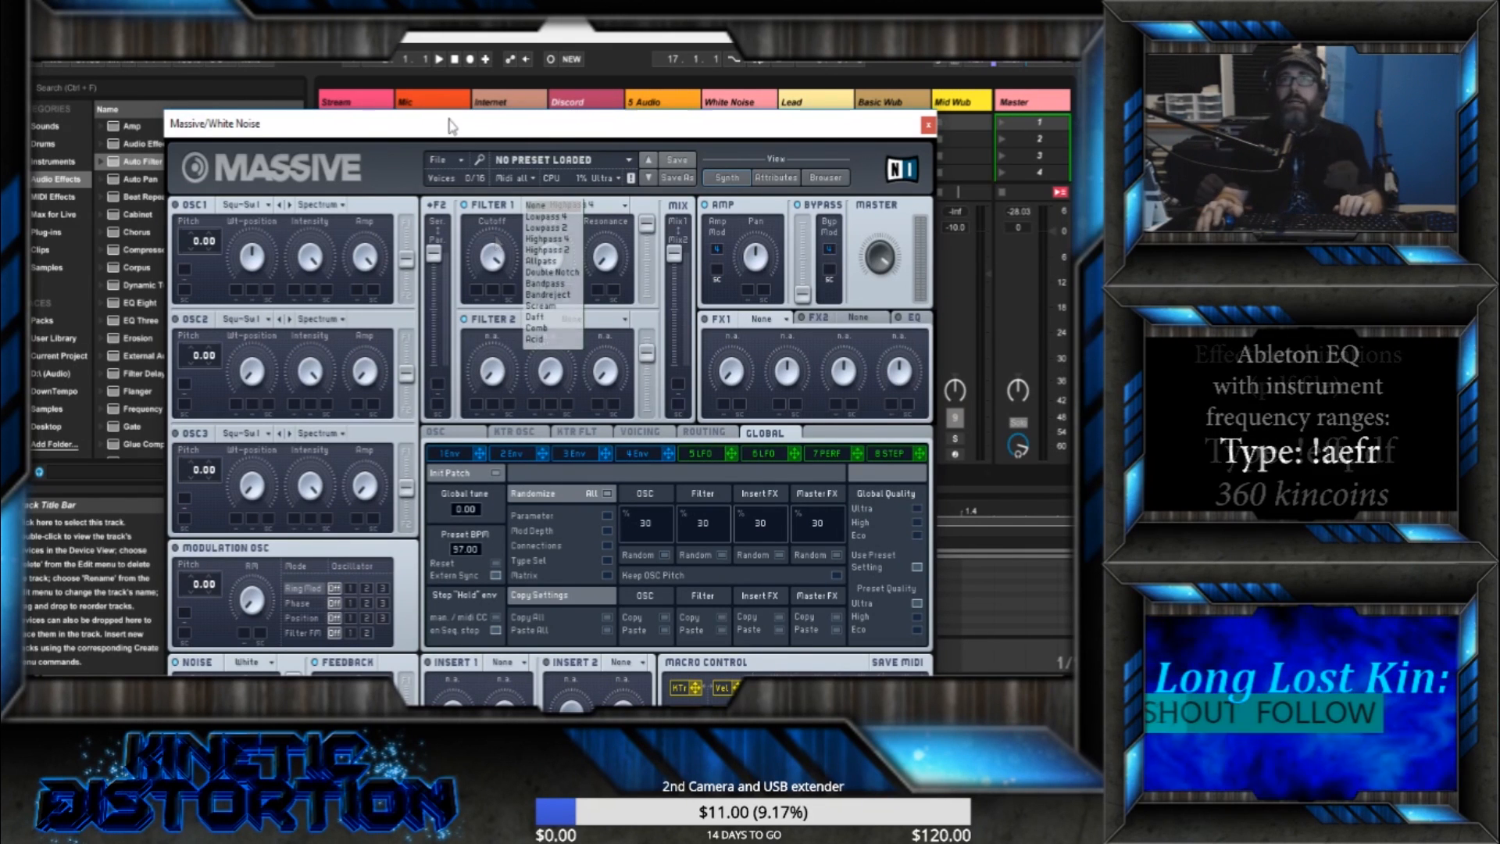
pyautogui.click(541, 260)
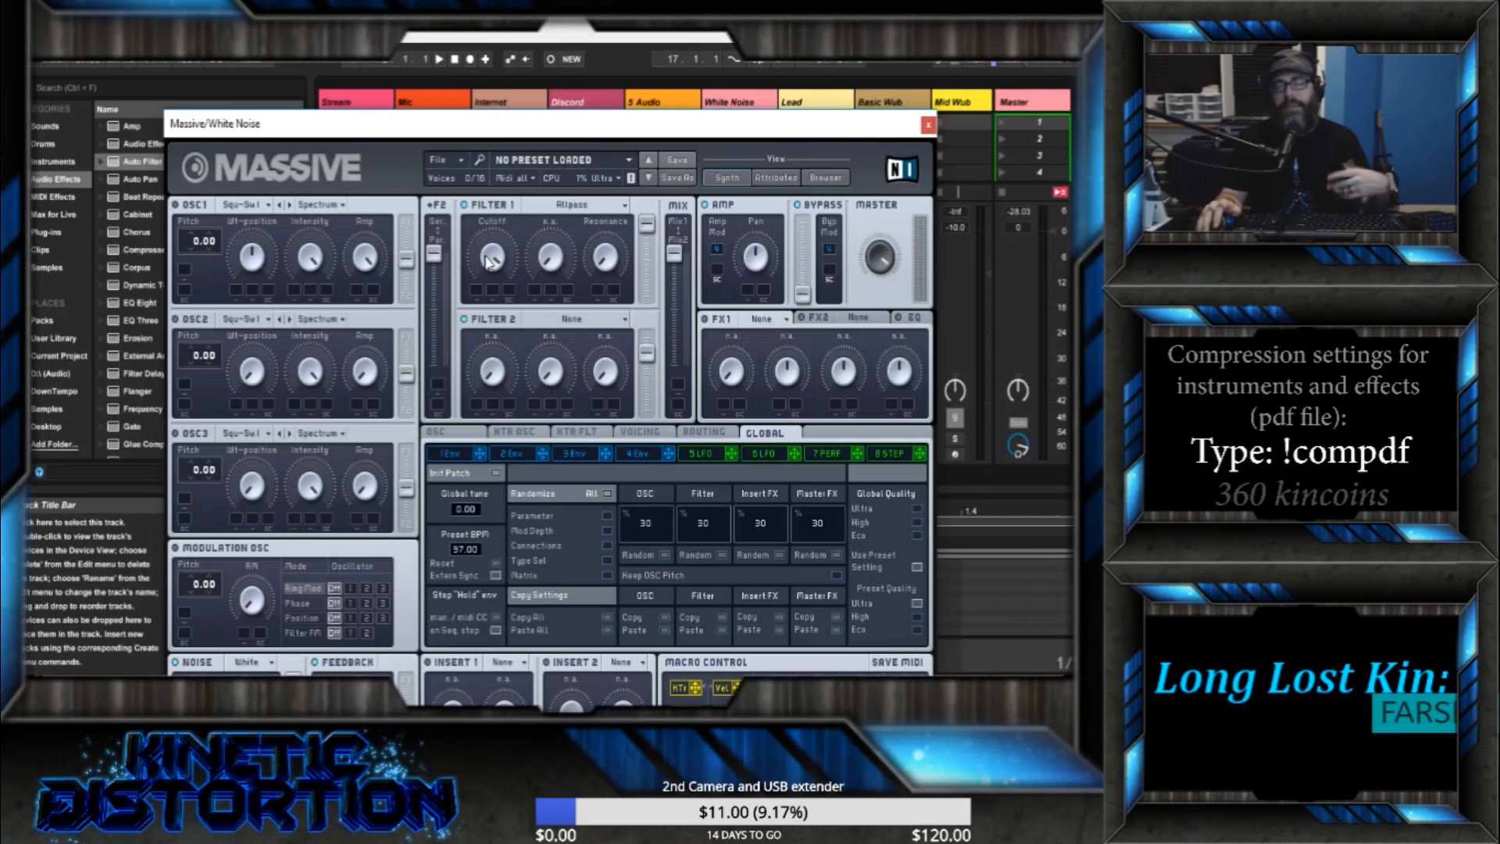
pyautogui.moveTo(485, 256); pyautogui.dragTo(484, 270)
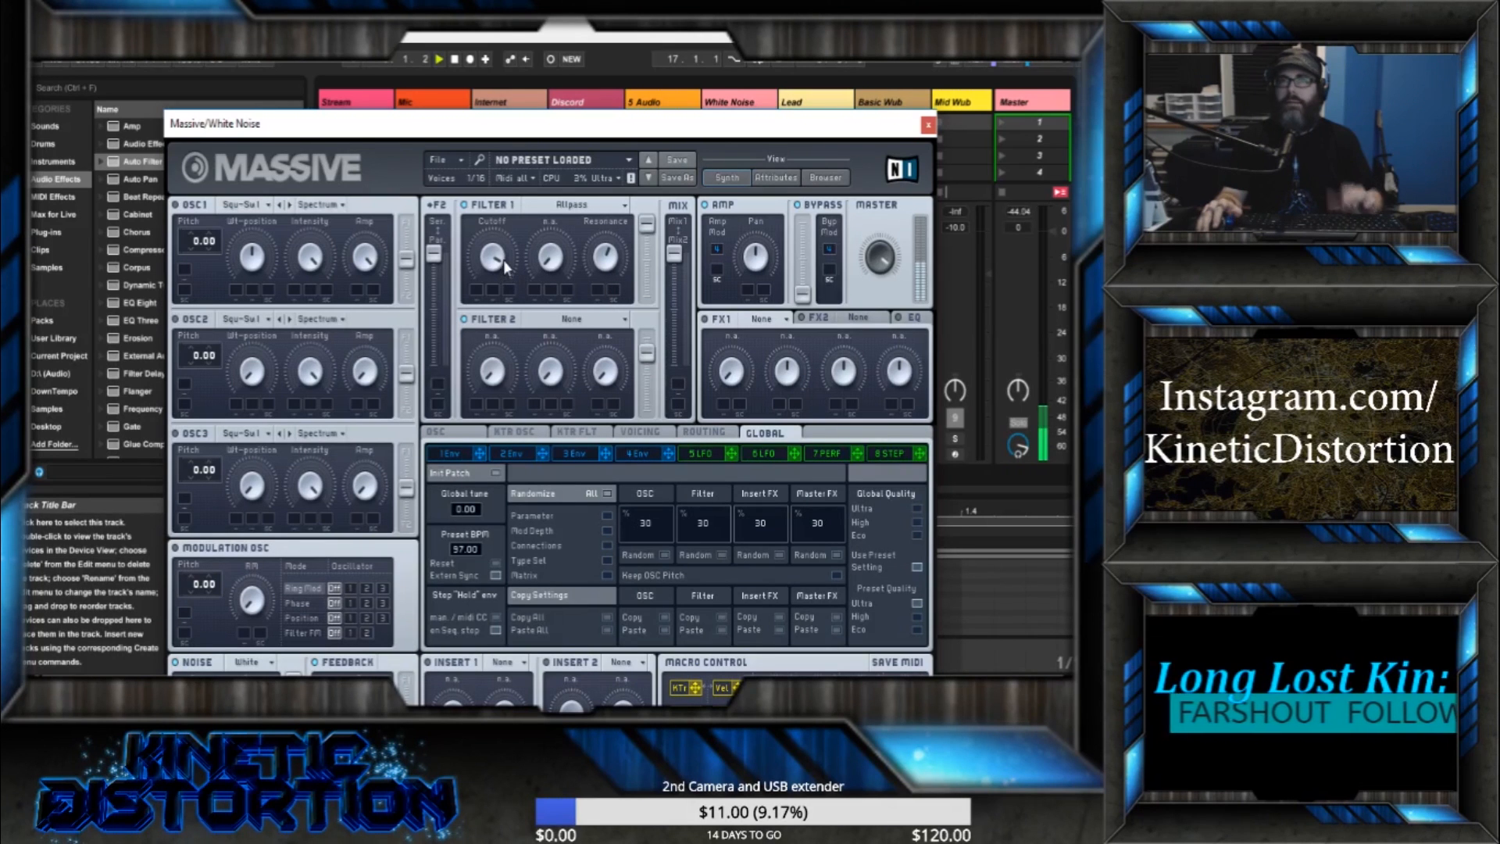
pyautogui.moveTo(495, 330); pyautogui.dragTo(489, 392)
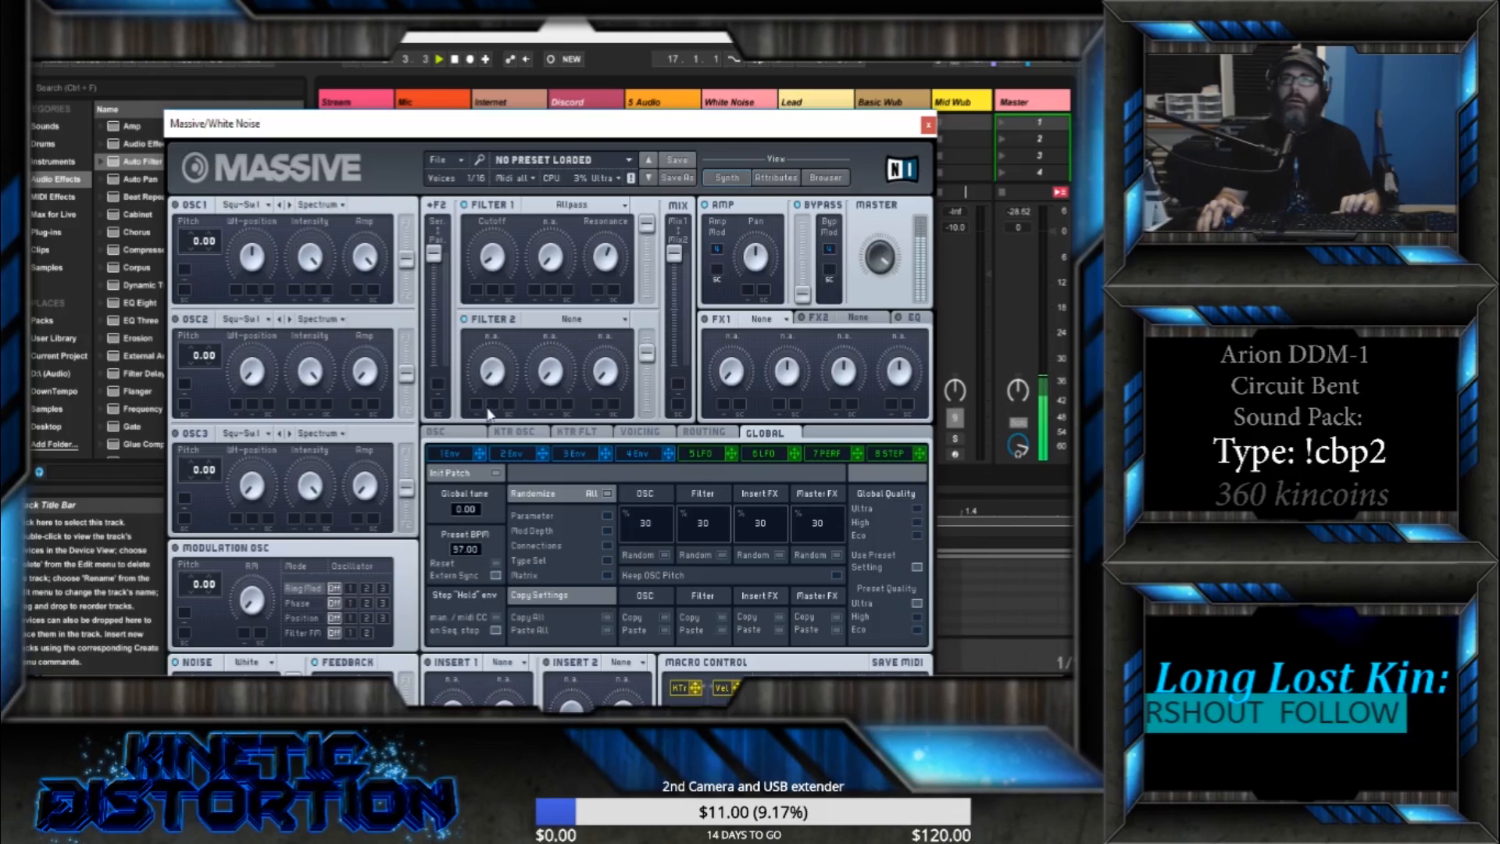
# - Set Filter 1 to Double Notch, lower its resonance and vary the cutoff while the noise plays
pyautogui.click(576, 207)
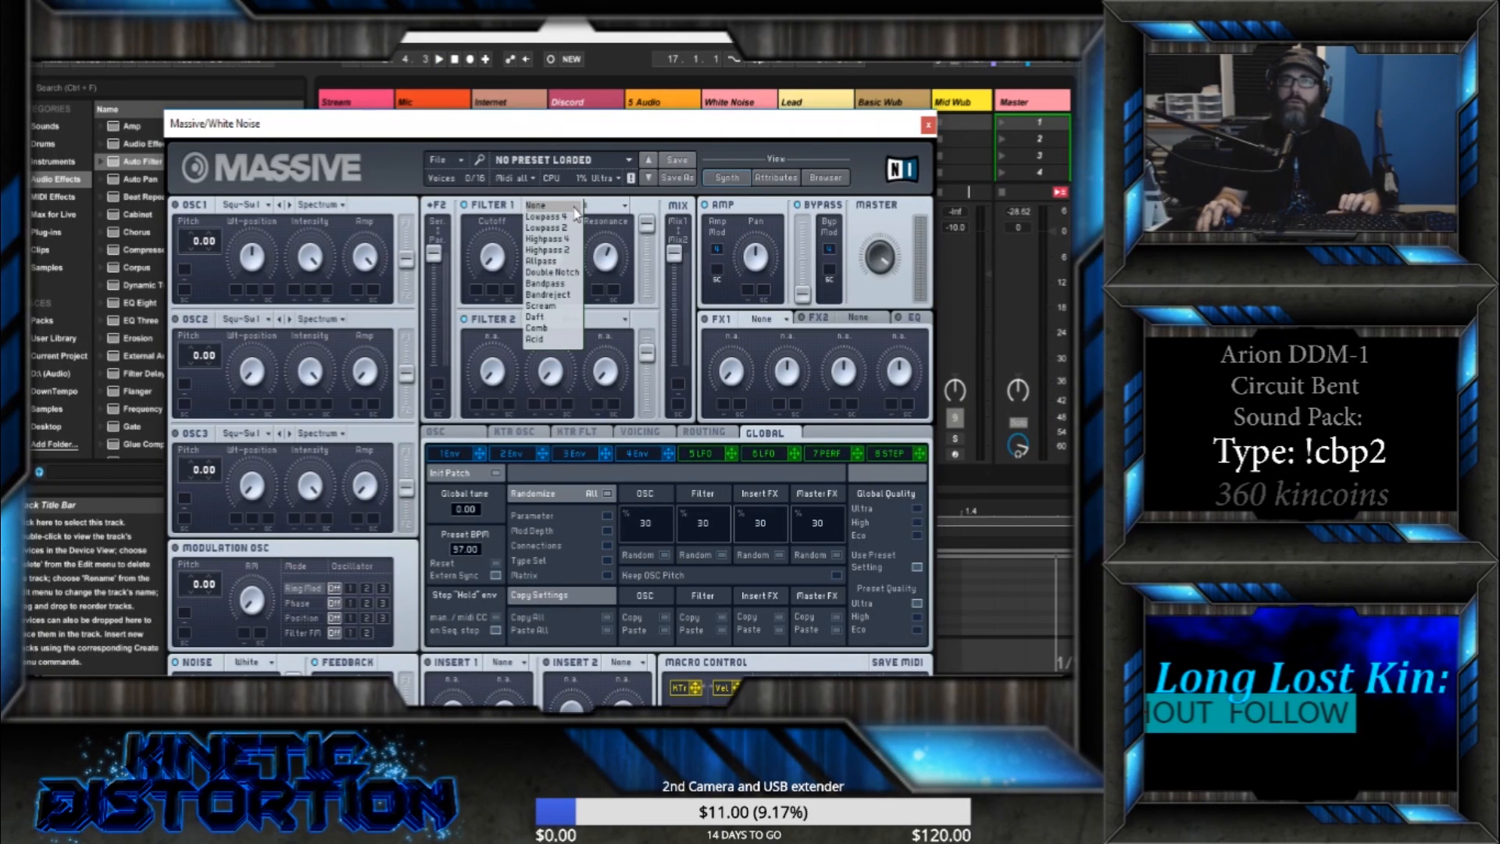
pyautogui.click(550, 273)
pyautogui.moveTo(604, 251); pyautogui.dragTo(606, 301)
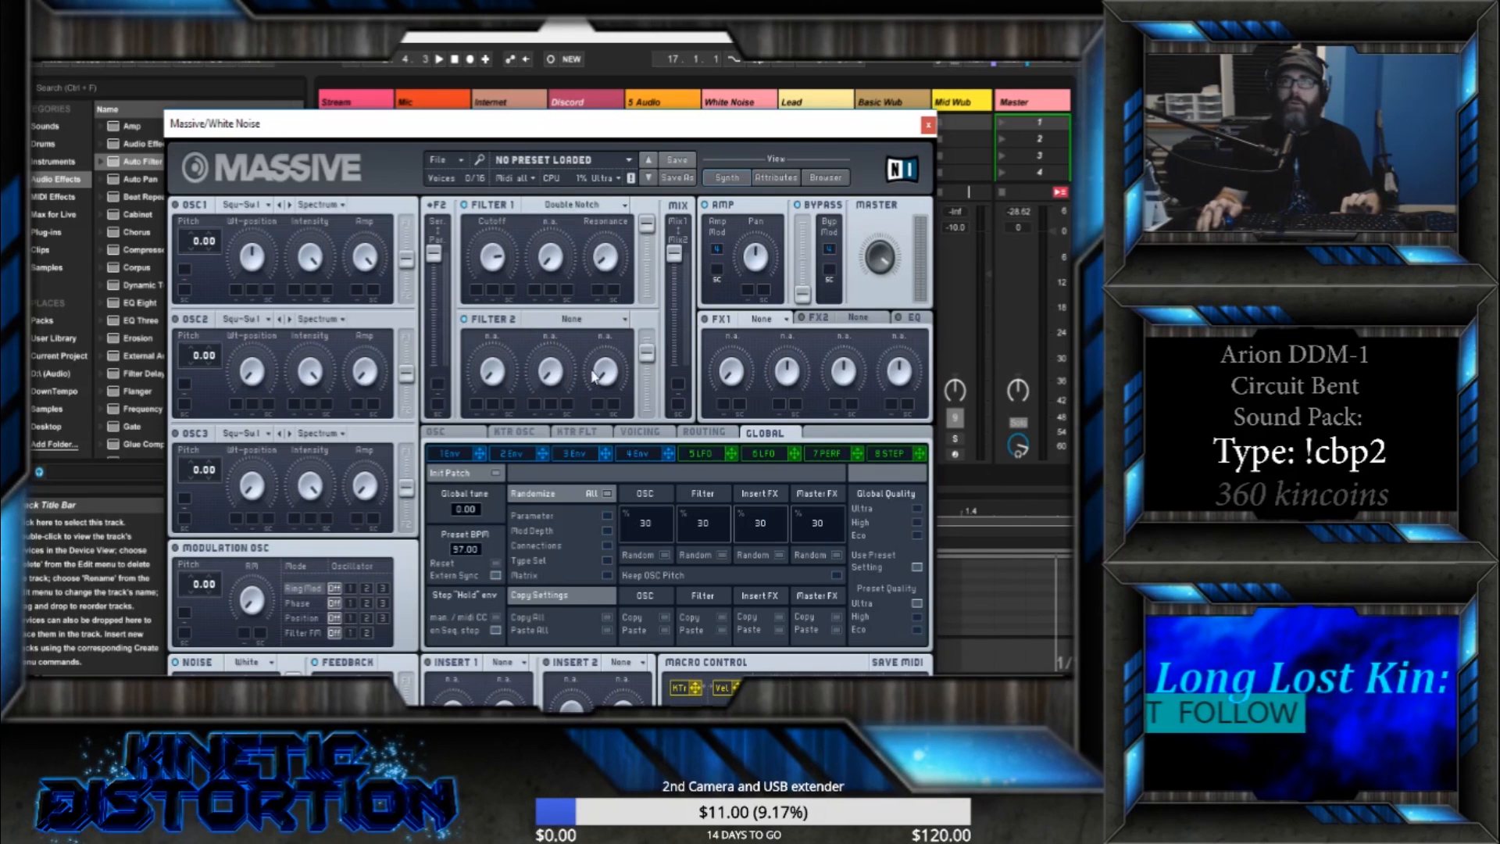
pyautogui.press('space')
pyautogui.moveTo(501, 265)
pyautogui.mouseDown()
pyautogui.moveTo(504, 247)
pyautogui.moveTo(502, 302)
pyautogui.moveTo(509, 253)
pyautogui.mouseUp()
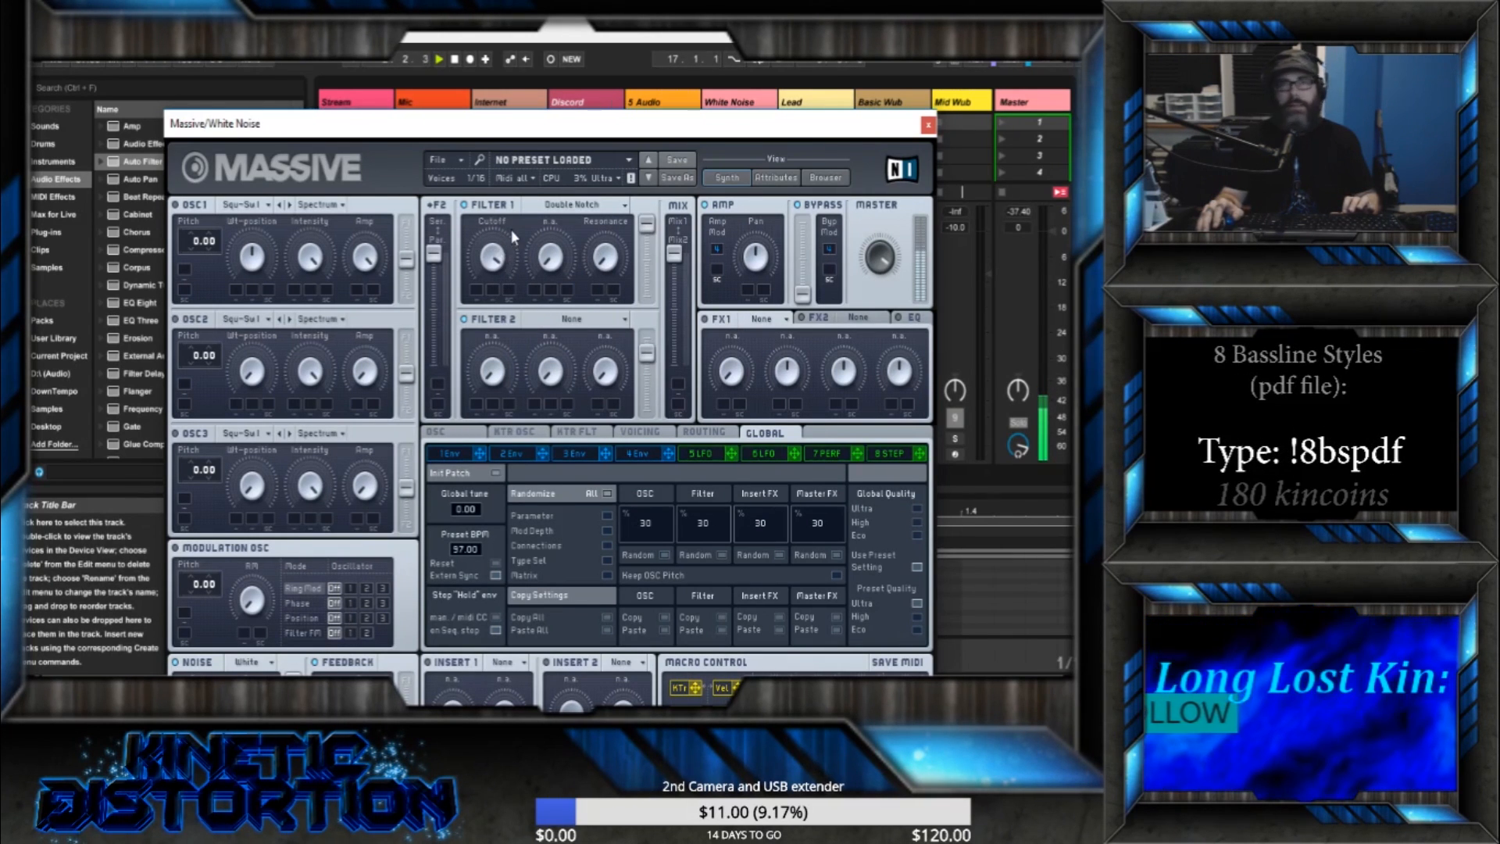
pyautogui.press('space')
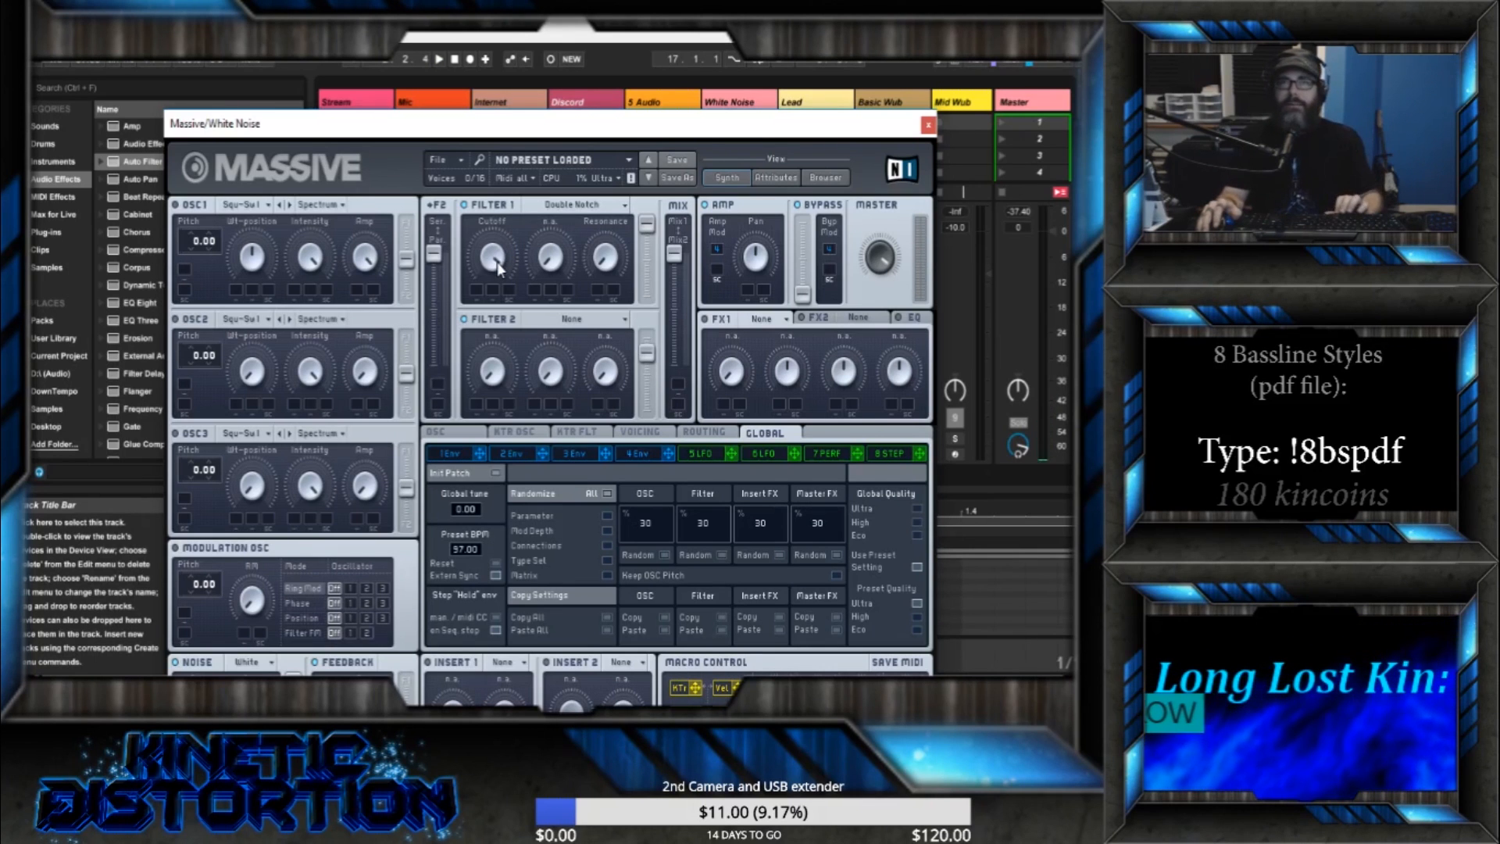
# - Replay the noise through Double Notch, sweeping the cutoff and bringing the resonance up and back down
pyautogui.press('space')
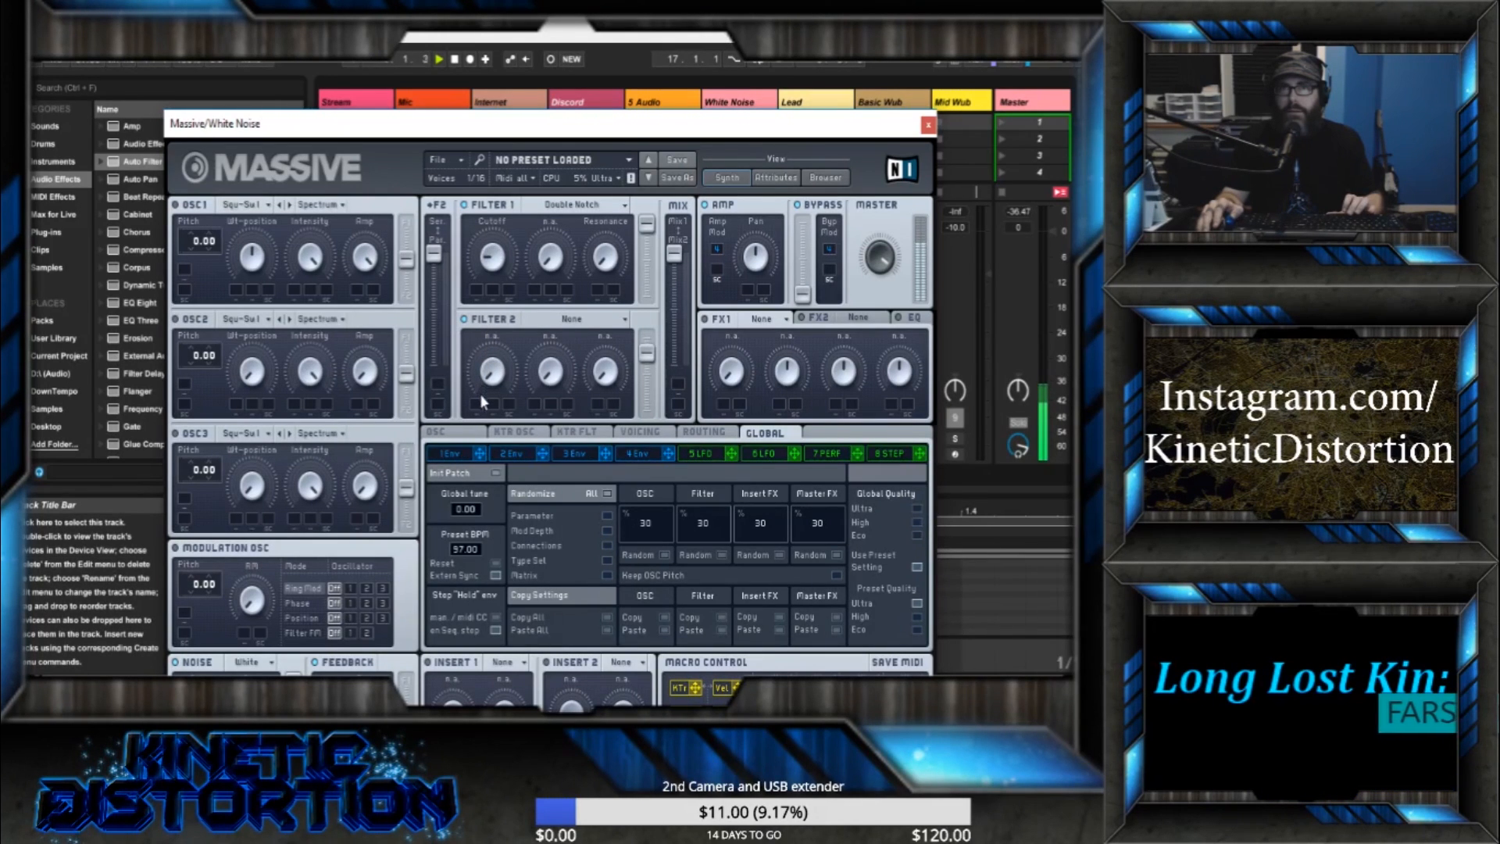
pyautogui.press('space')
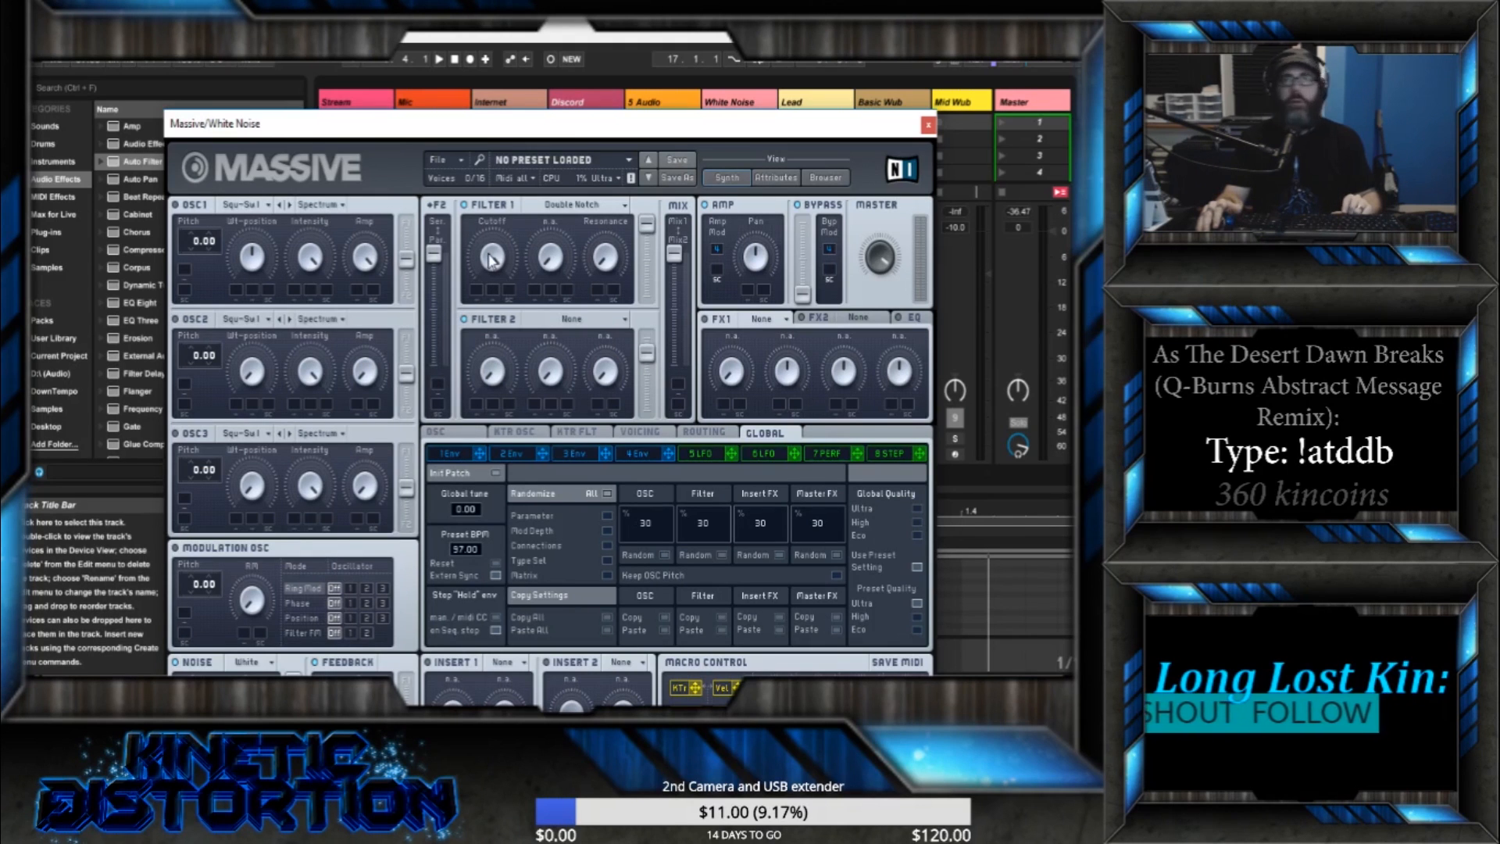
pyautogui.press('space')
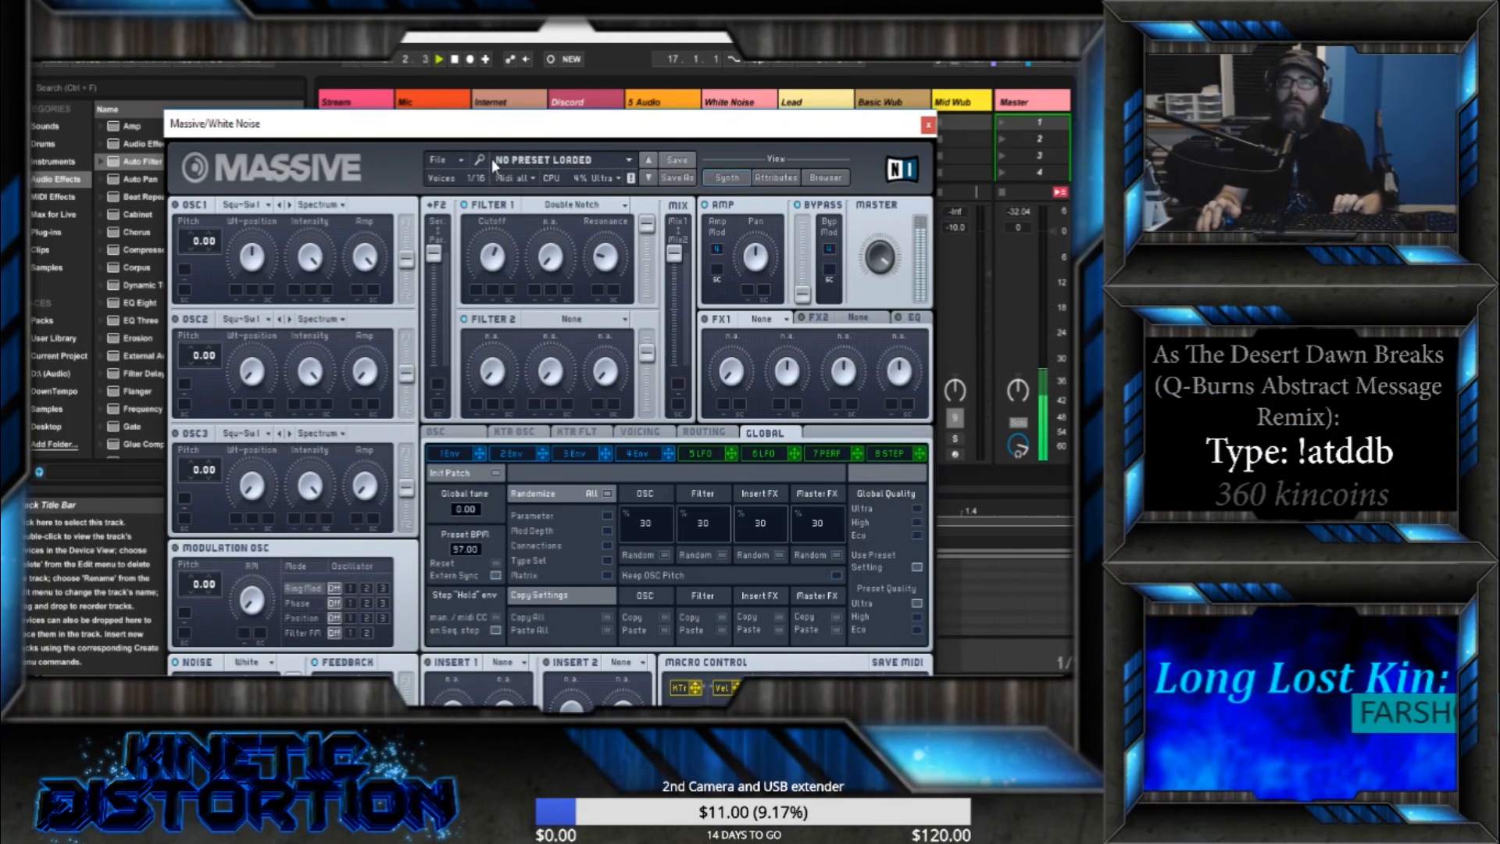
pyautogui.moveTo(612, 263); pyautogui.dragTo(617, 442)
pyautogui.press('space')
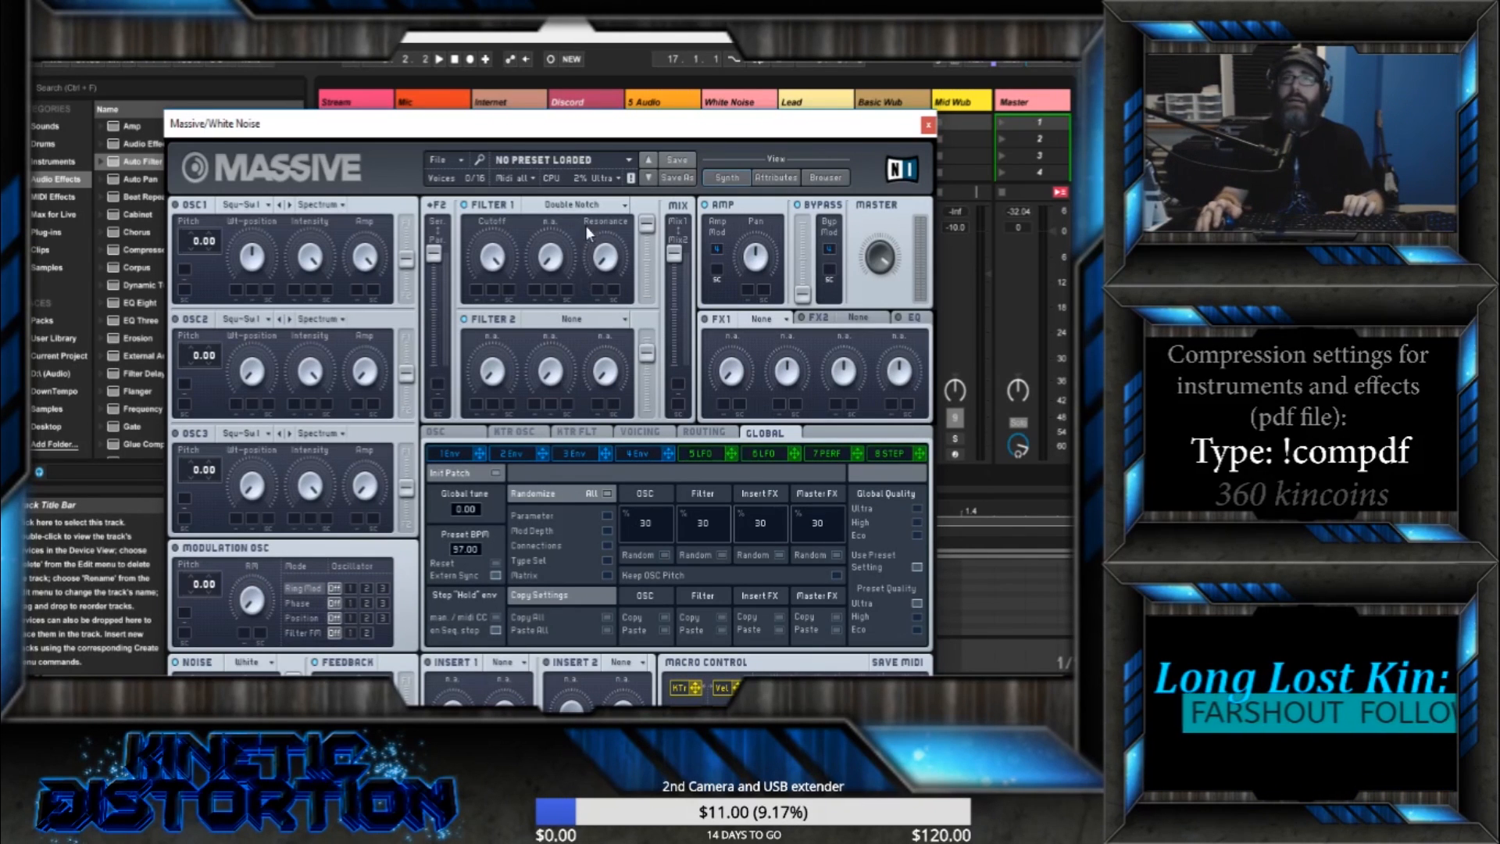
# - Audition Filter 1's Scream type on the noise with varied cutoff, scream and resonance, and switch the filter to Comb
pyautogui.click(589, 205)
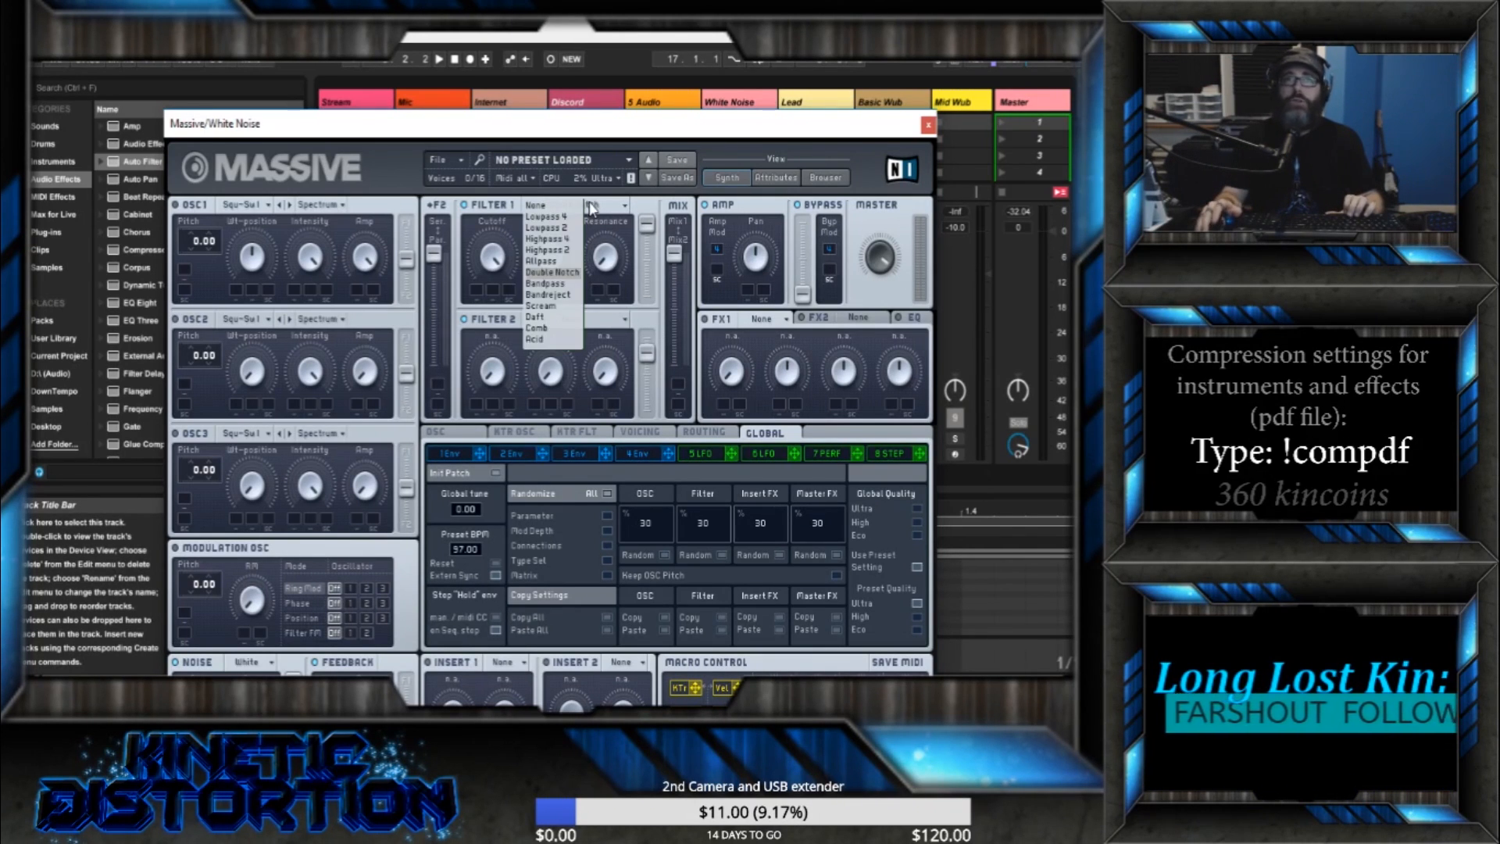
pyautogui.click(542, 306)
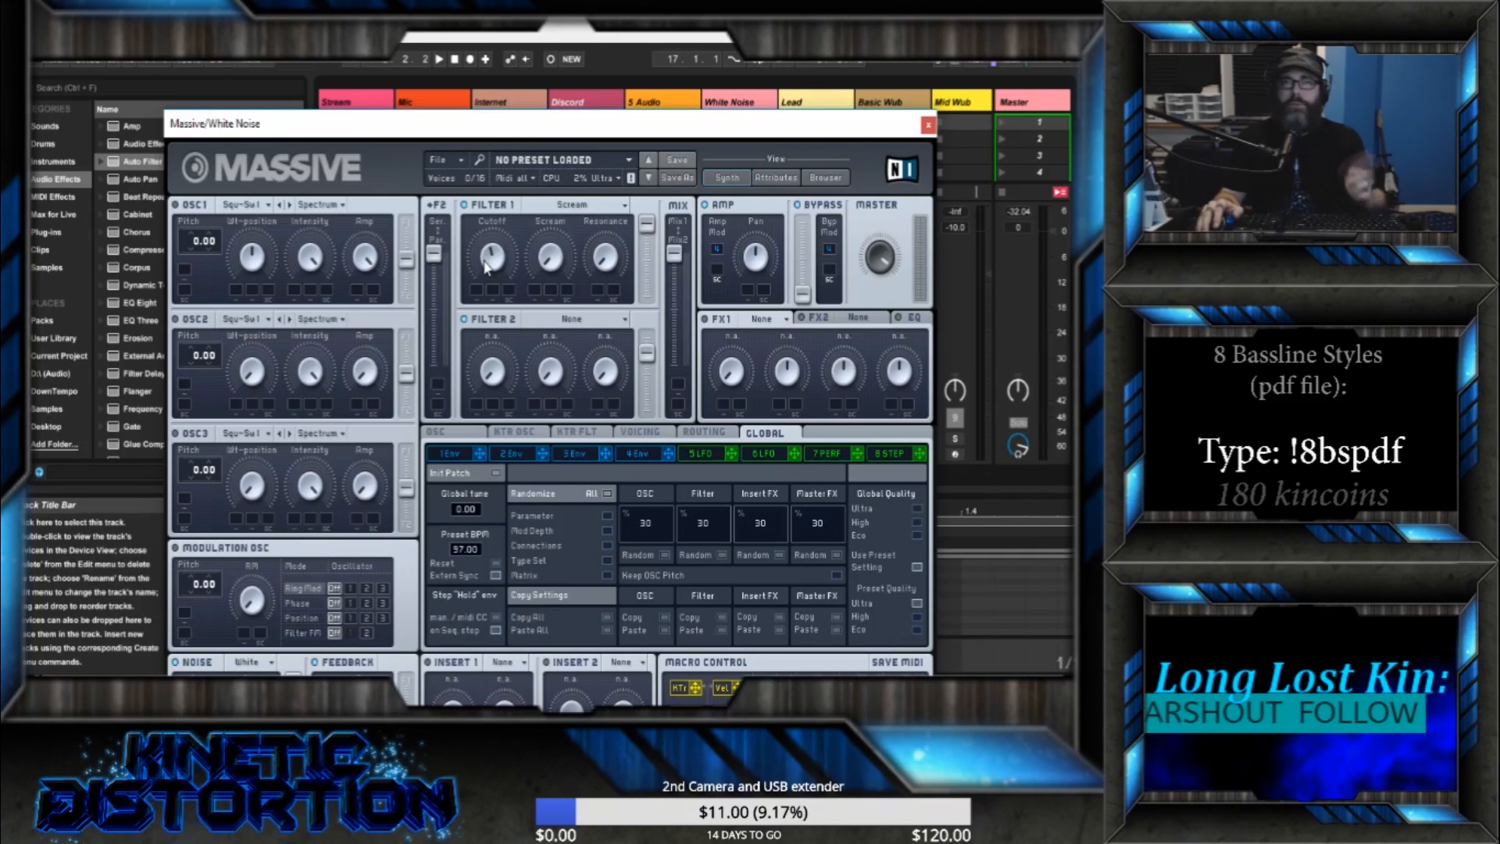
pyautogui.press('space')
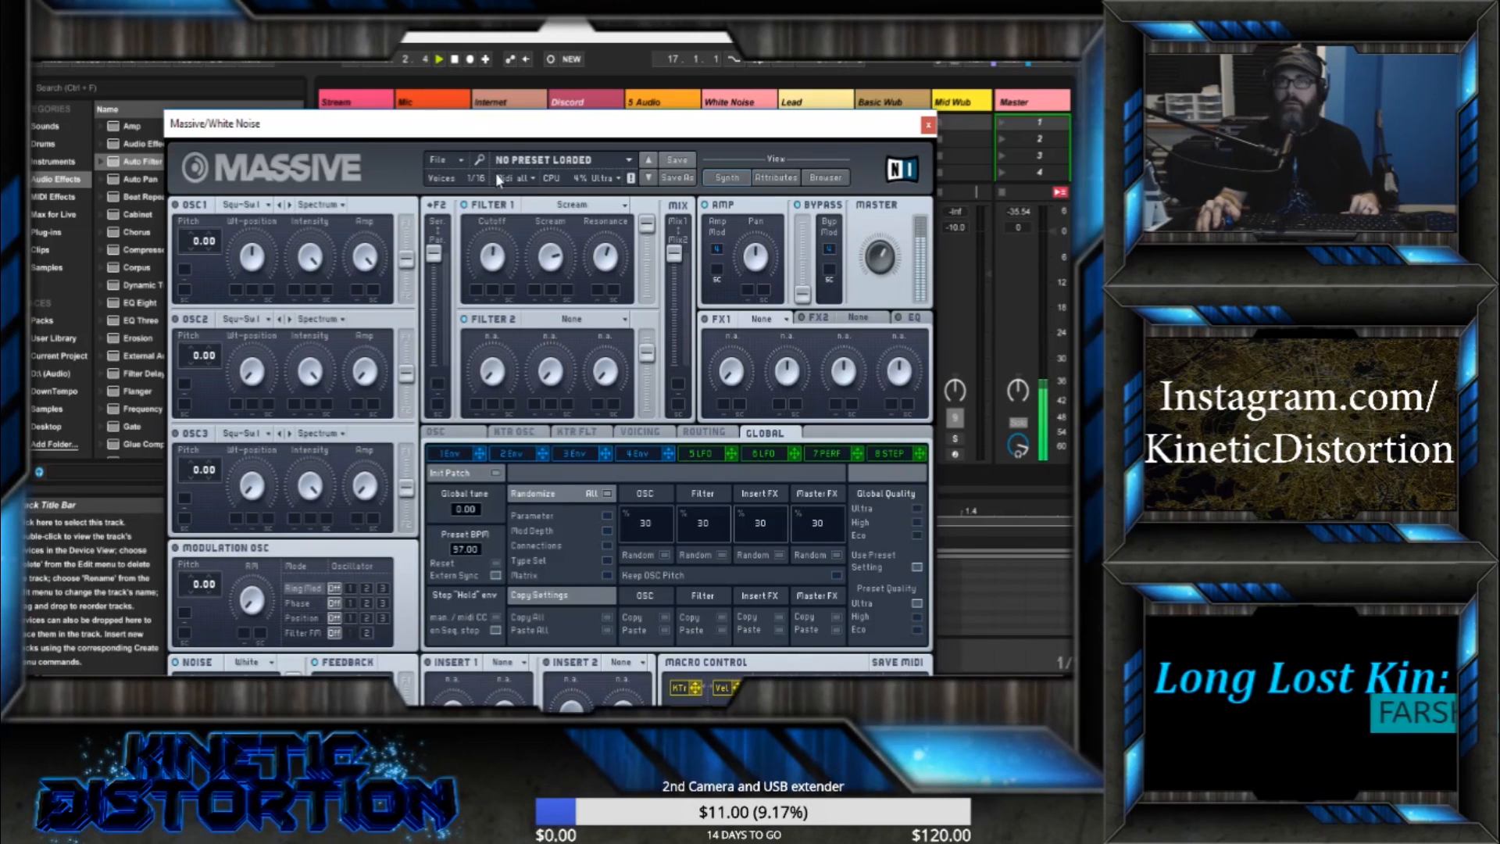
pyautogui.press('space')
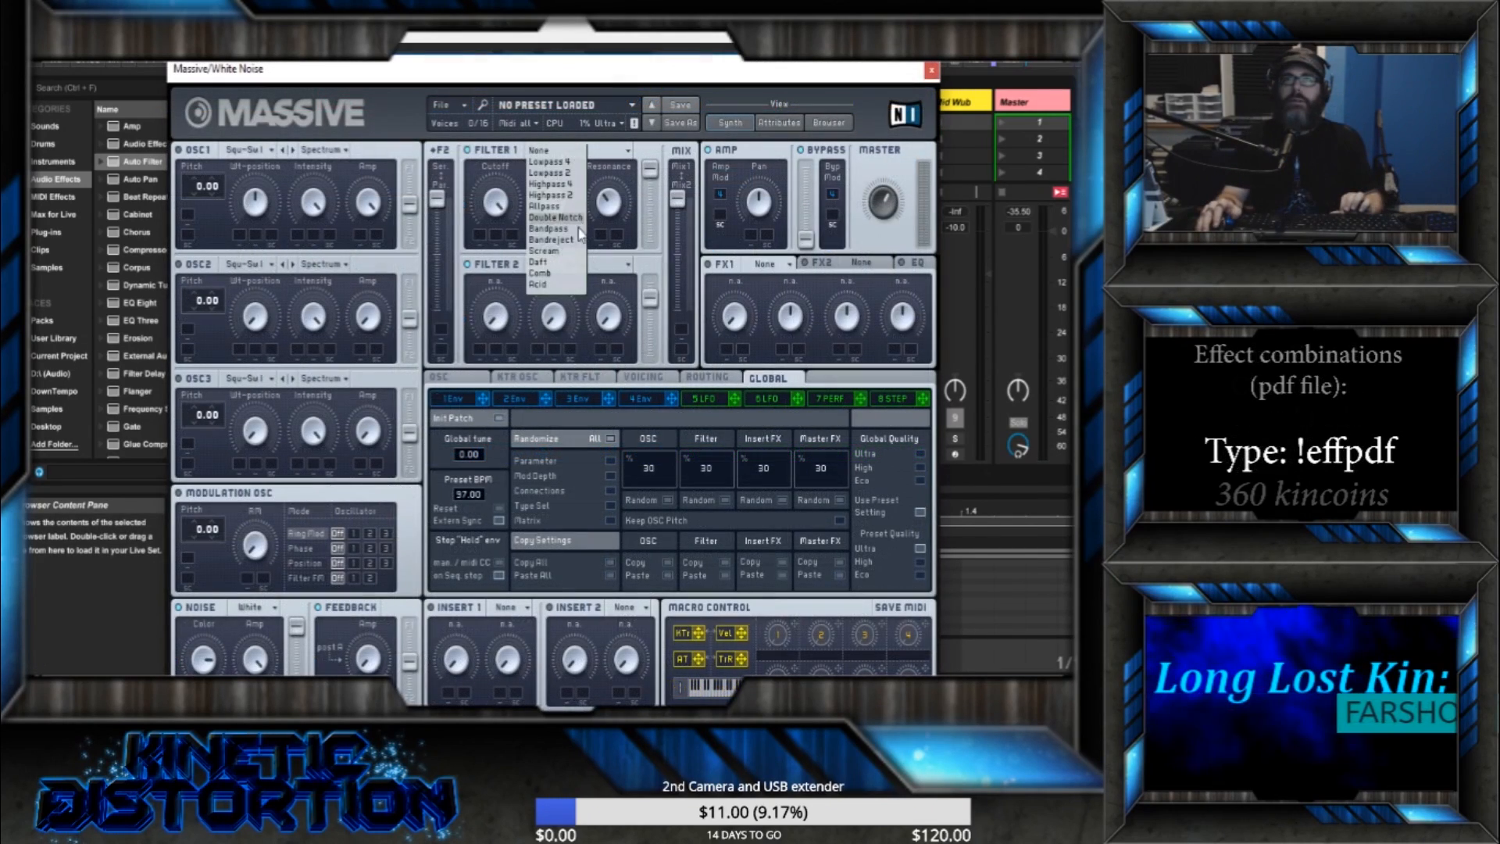
pyautogui.click(539, 273)
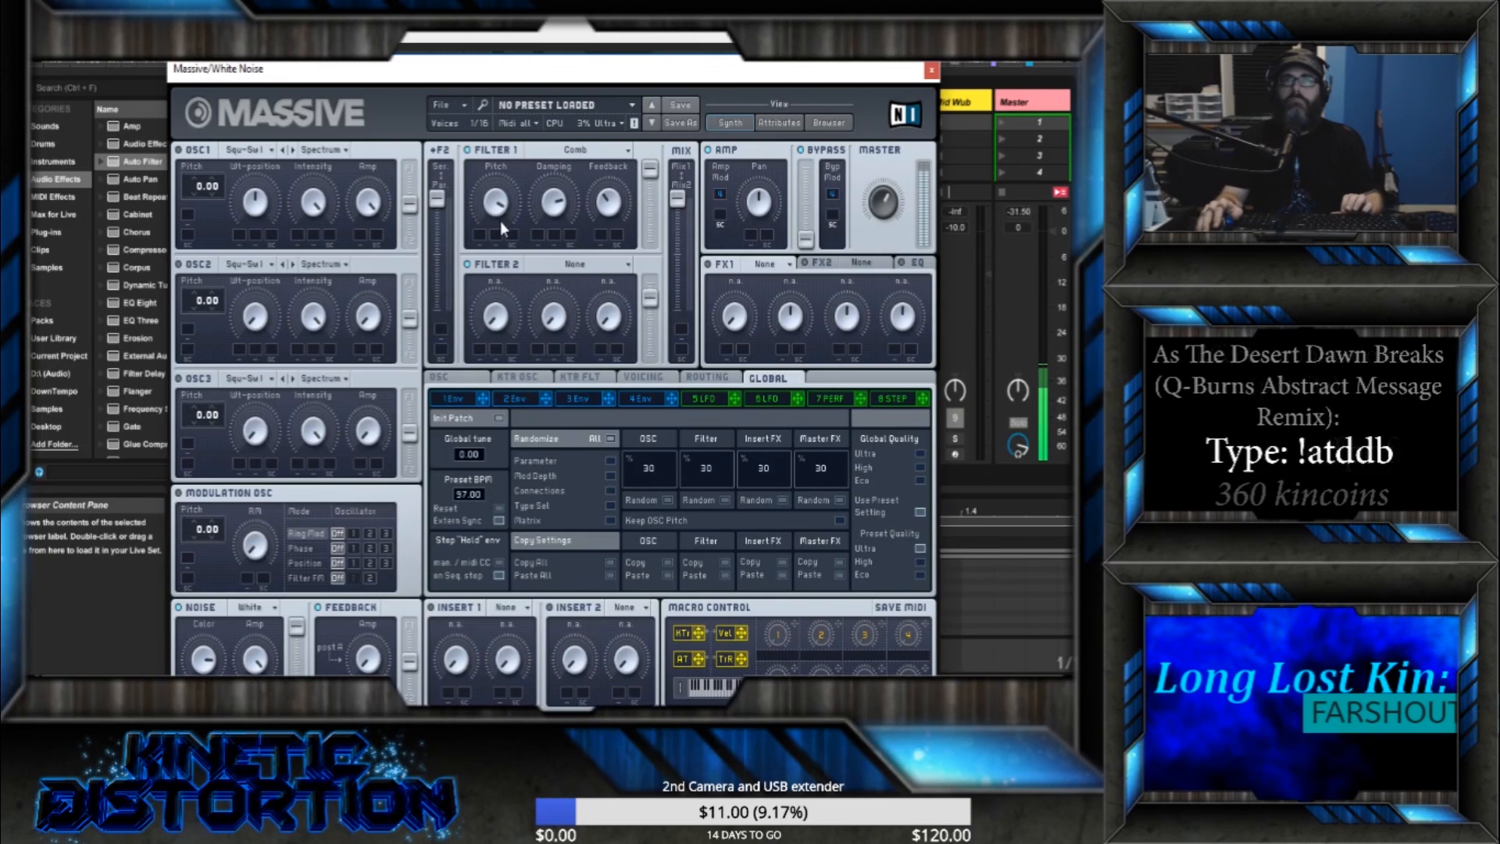
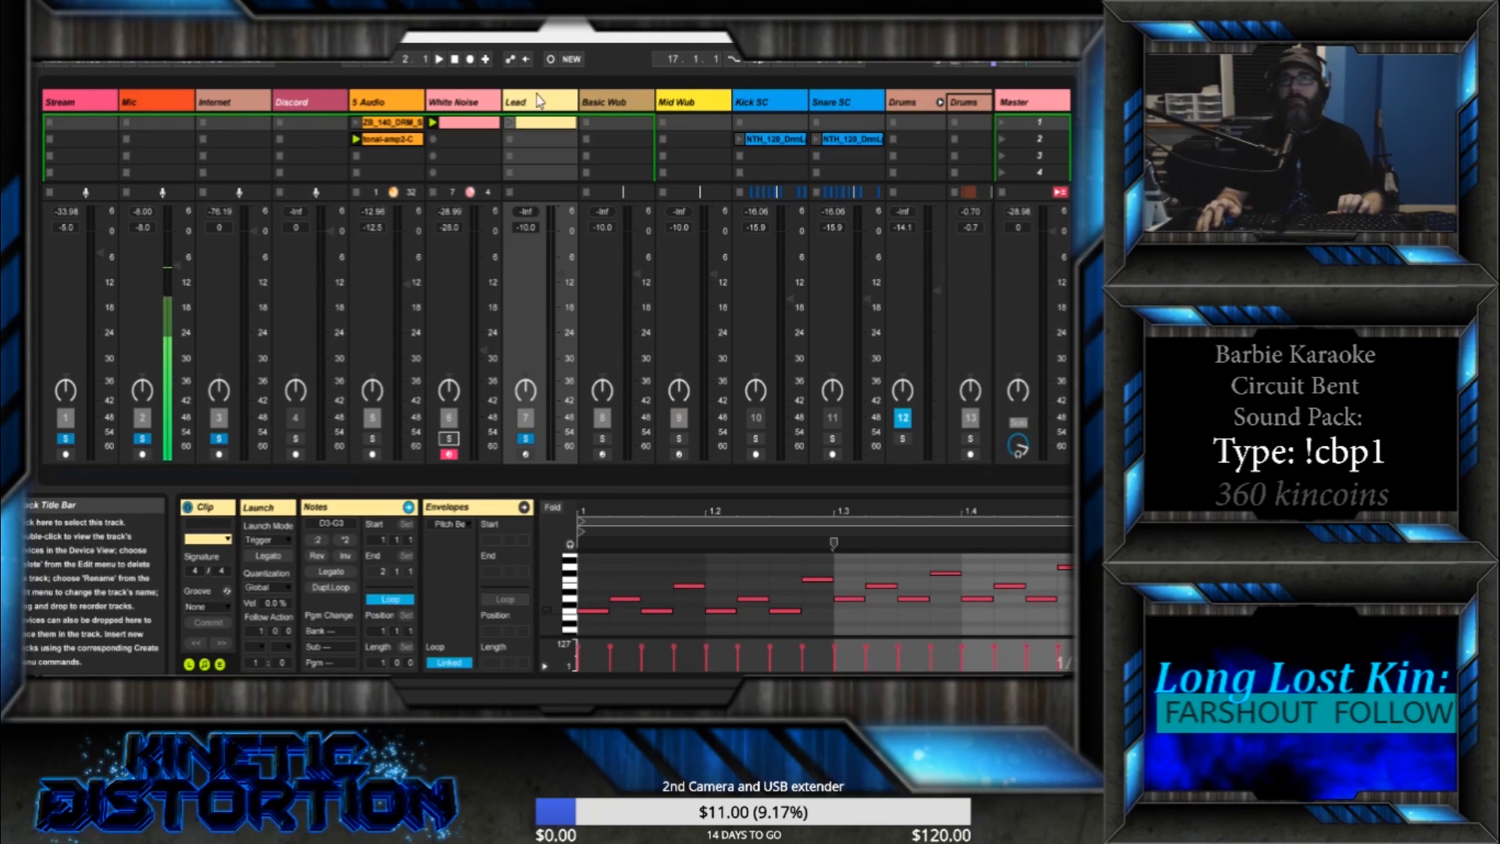
# - Open the Massive window of the Lead track and reposition it to uncover the clip slots
pyautogui.click(538, 99)
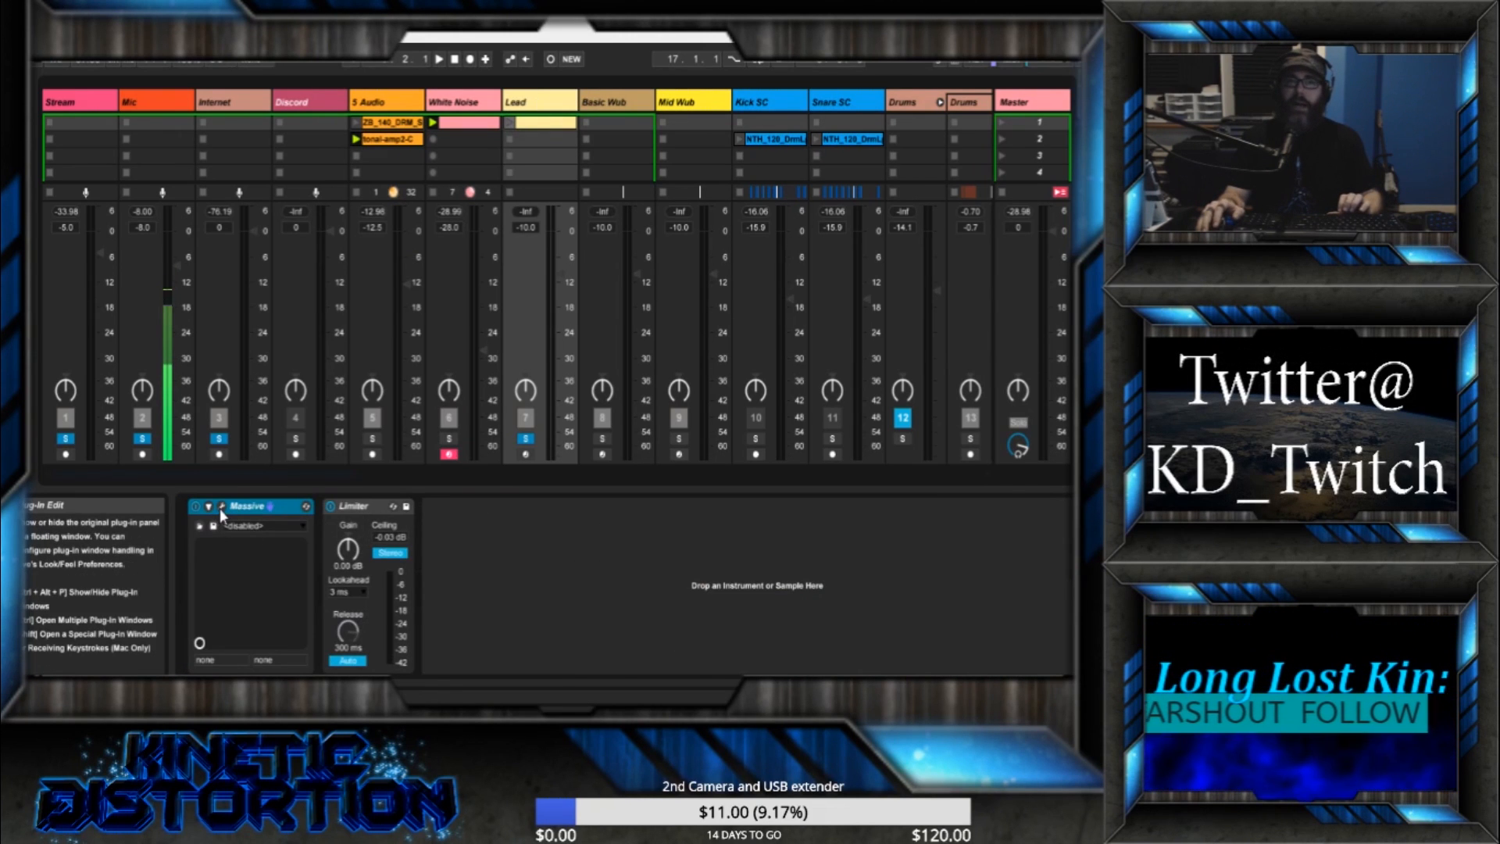
pyautogui.click(221, 506)
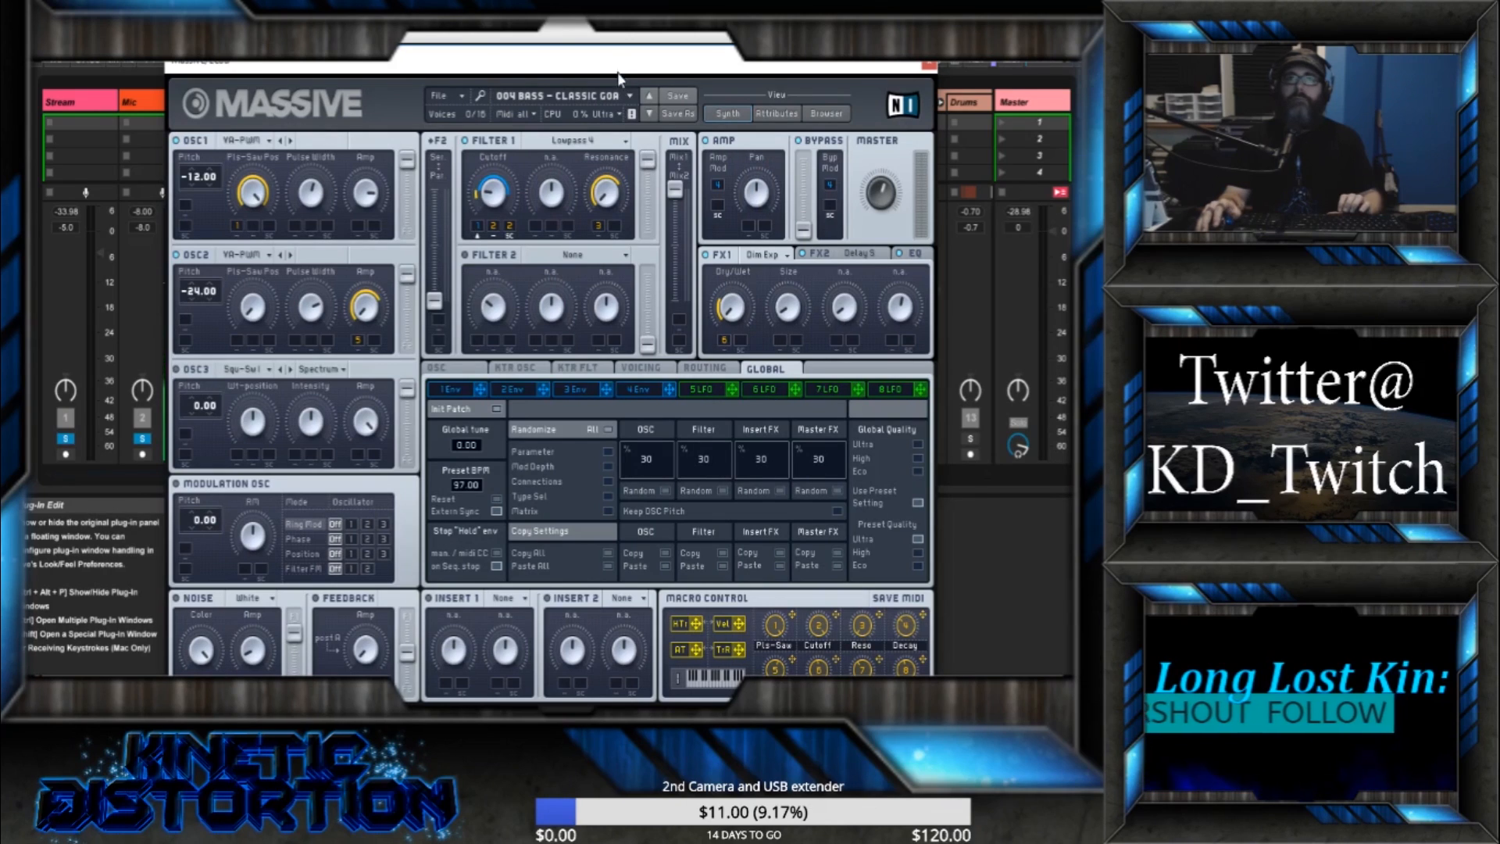
pyautogui.moveTo(613, 65); pyautogui.dragTo(720, 70)
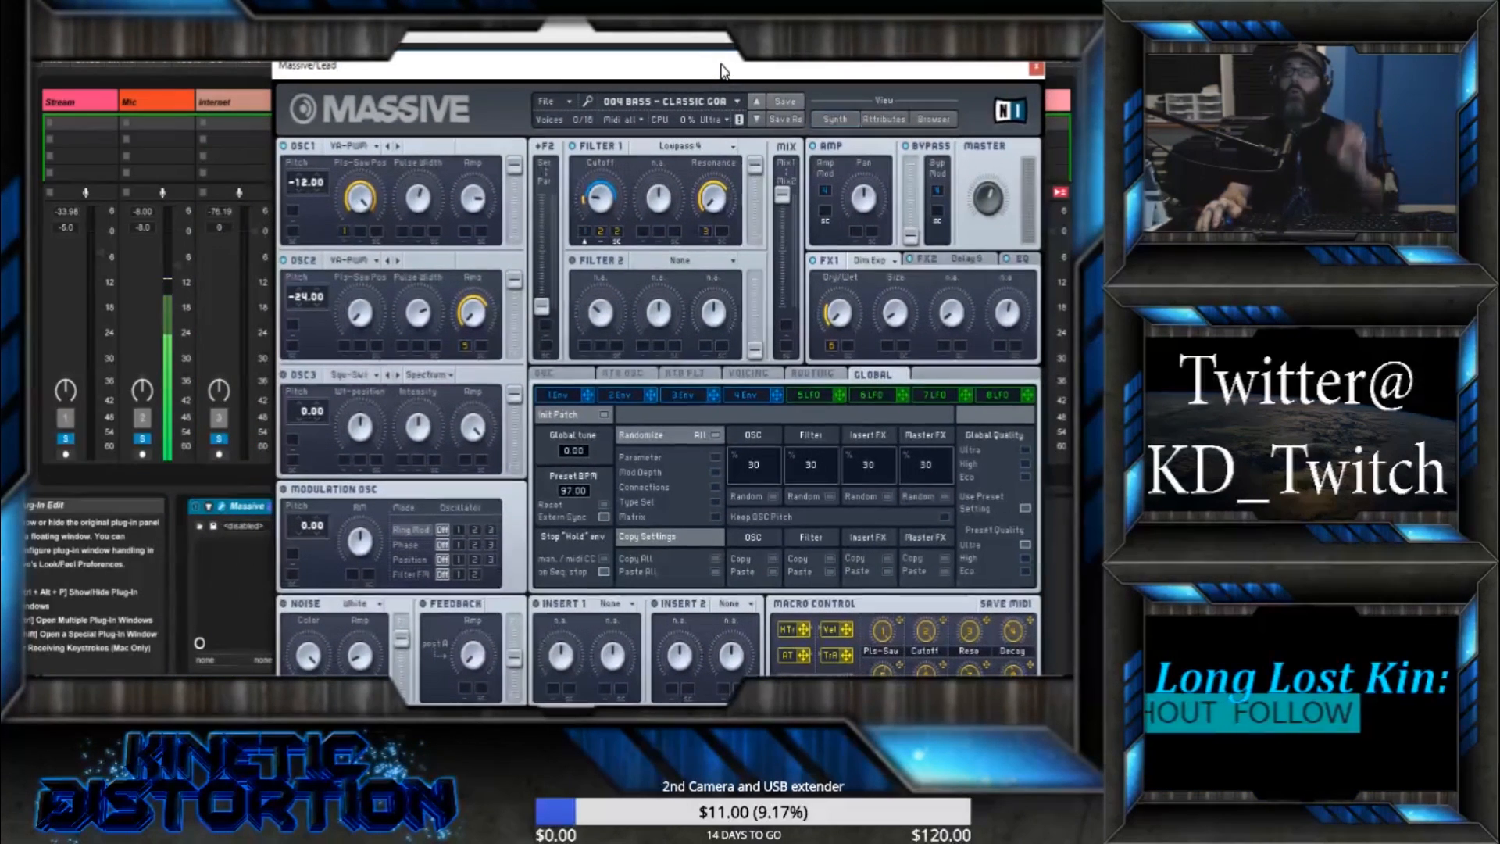
pyautogui.moveTo(720, 71); pyautogui.dragTo(650, 69)
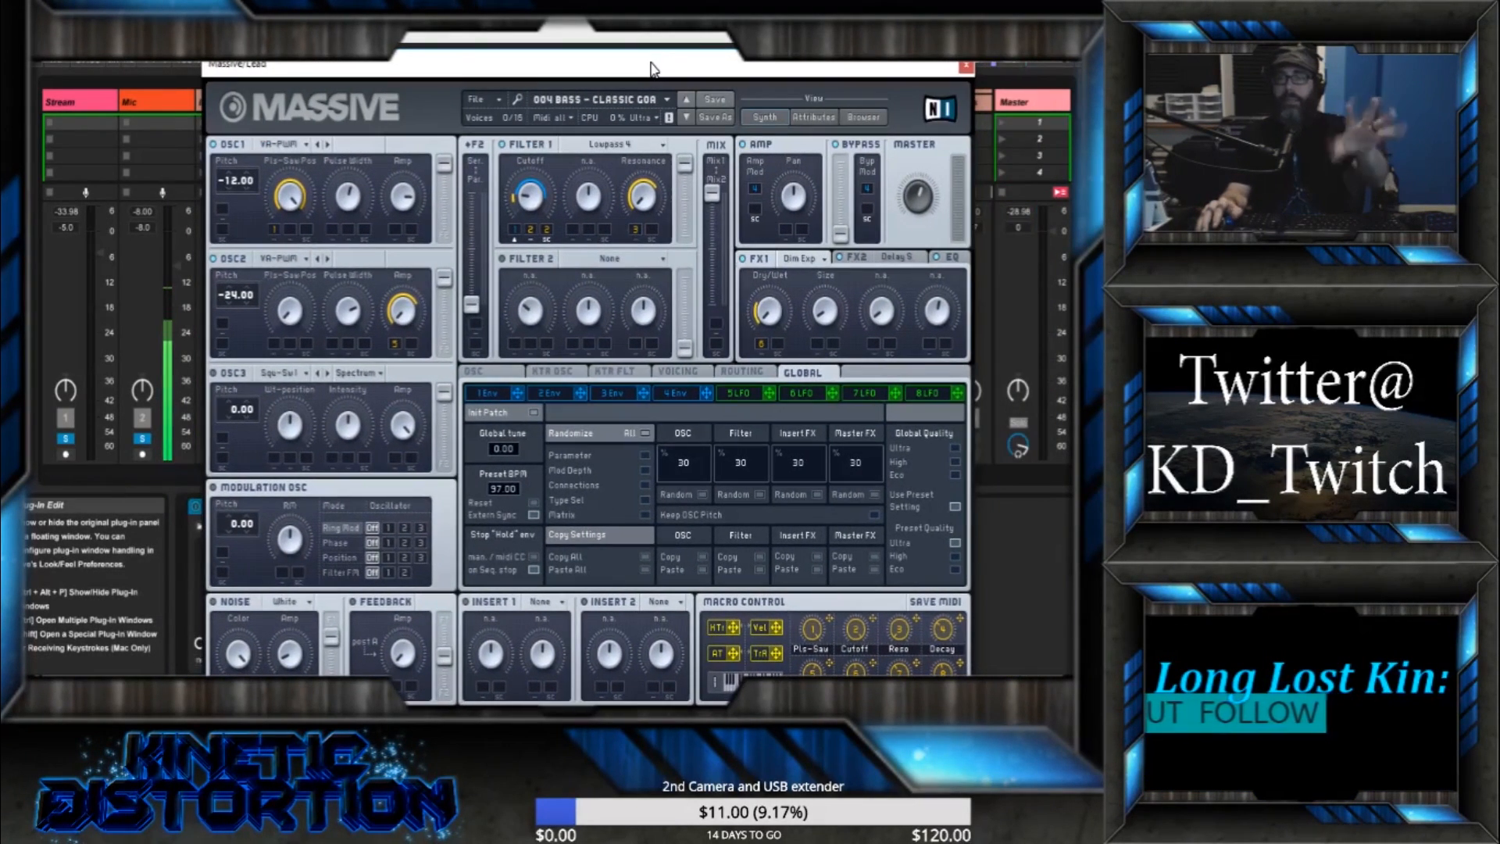
pyautogui.moveTo(650, 69); pyautogui.dragTo(578, 184)
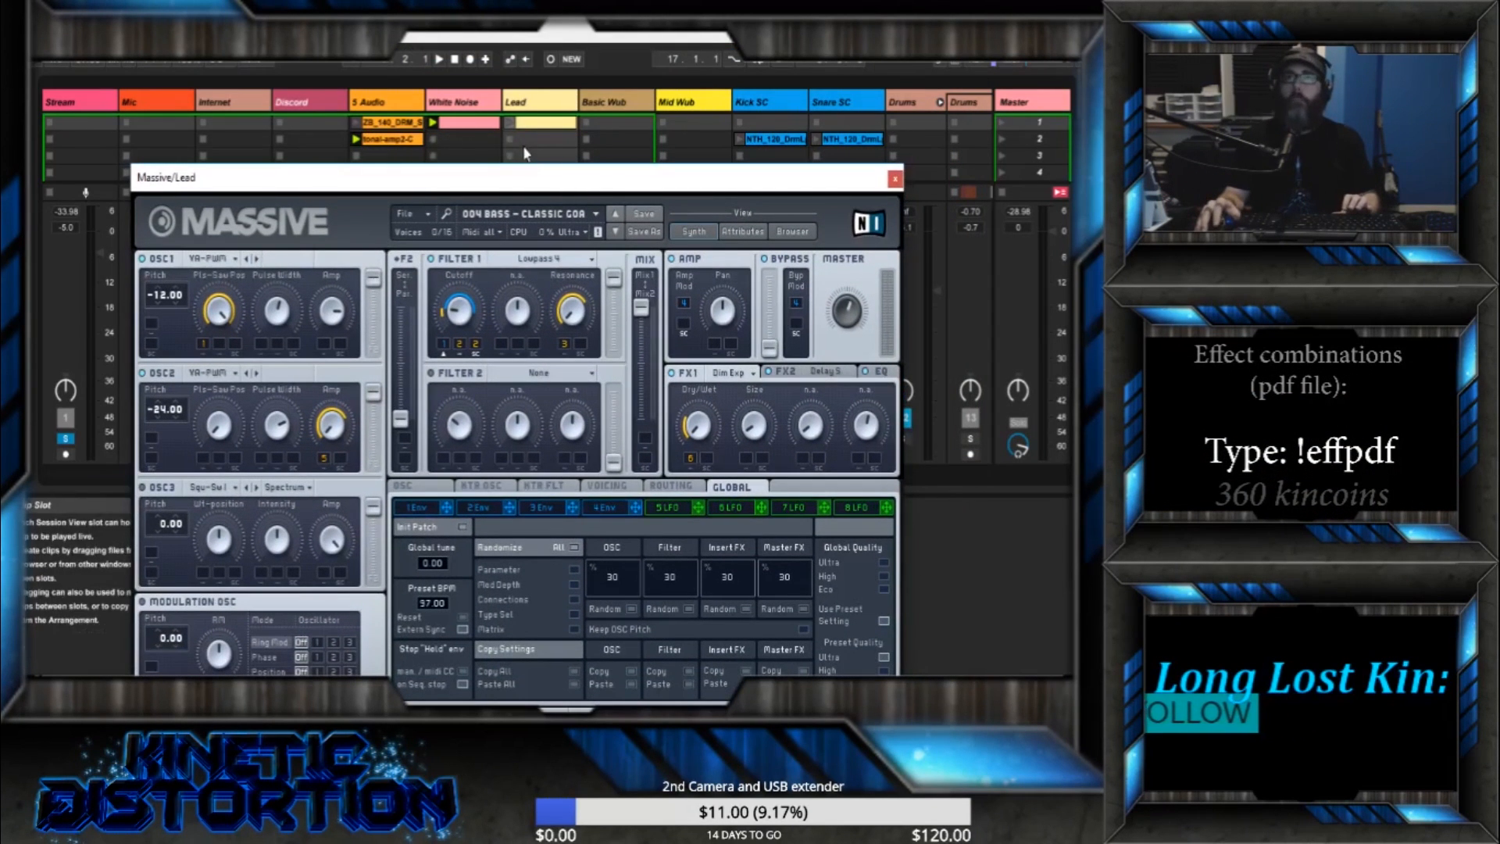
# - Launch the Lead track's first clip, move the Massive window up and point out the Cutoff macro
pyautogui.click(510, 122)
pyautogui.moveTo(517, 186); pyautogui.dragTo(538, 110)
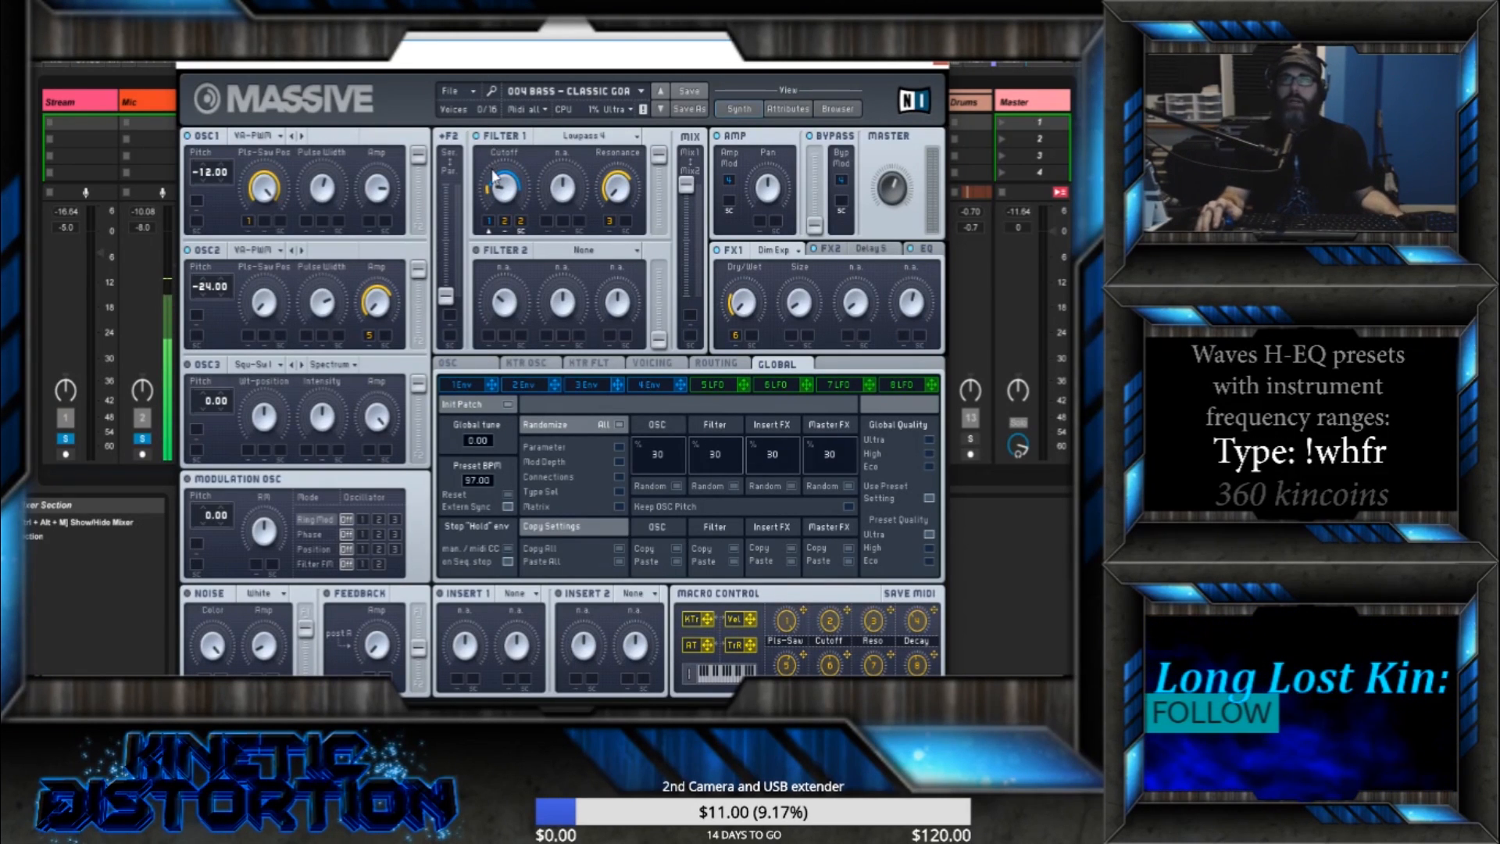
pyautogui.click(839, 629)
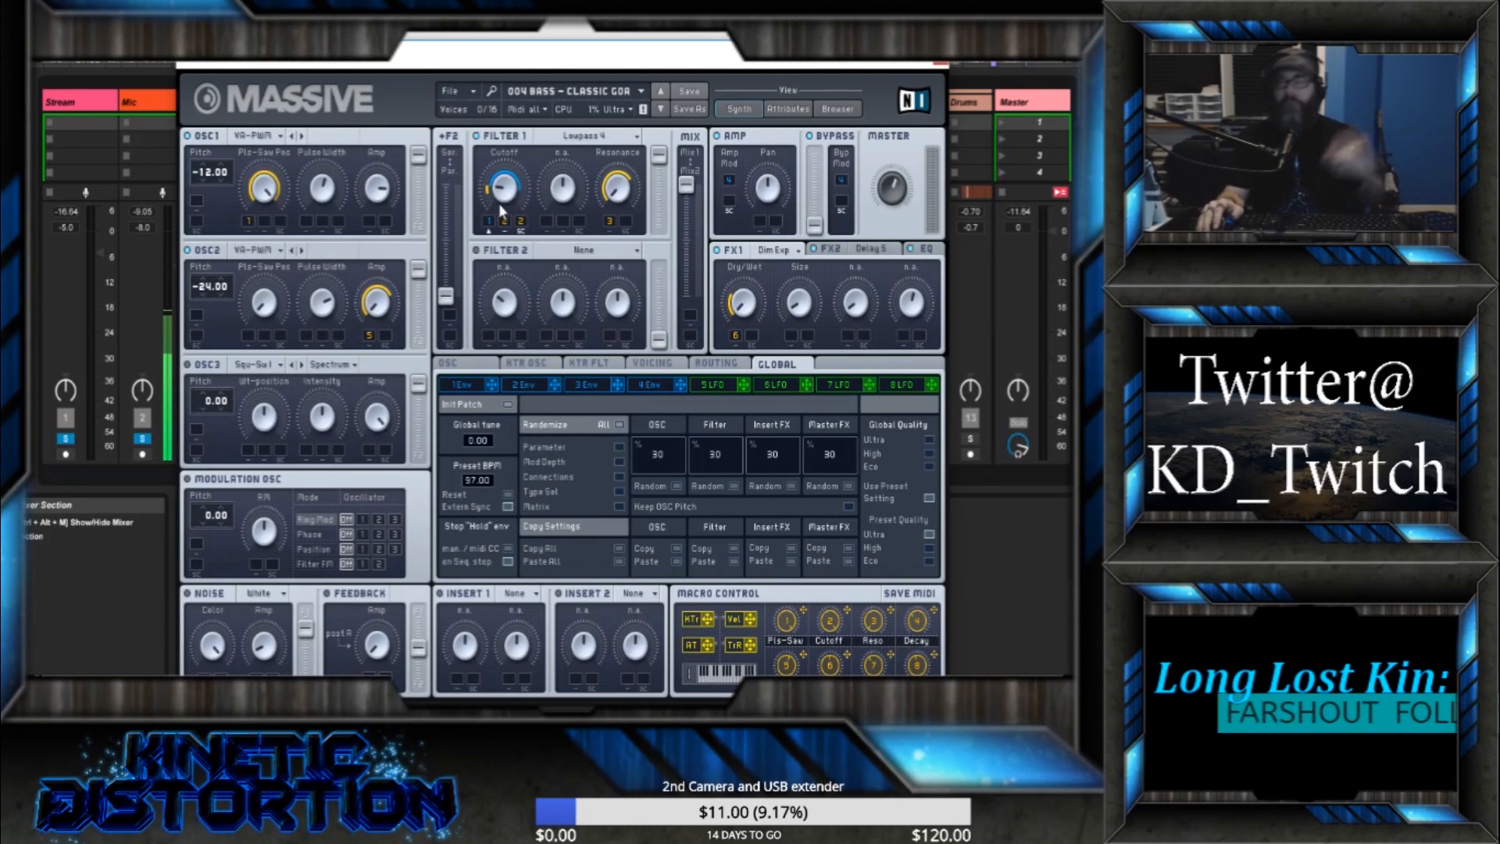
# - Reposition the Massive window around replaying the Lead clip, varying Filter 1's cutoff and its modulation range during playback
pyautogui.moveTo(529, 66)
pyautogui.mouseDown()
pyautogui.moveTo(491, 256)
pyautogui.moveTo(536, 251)
pyautogui.moveTo(523, 77)
pyautogui.mouseUp()
pyautogui.click(511, 124)
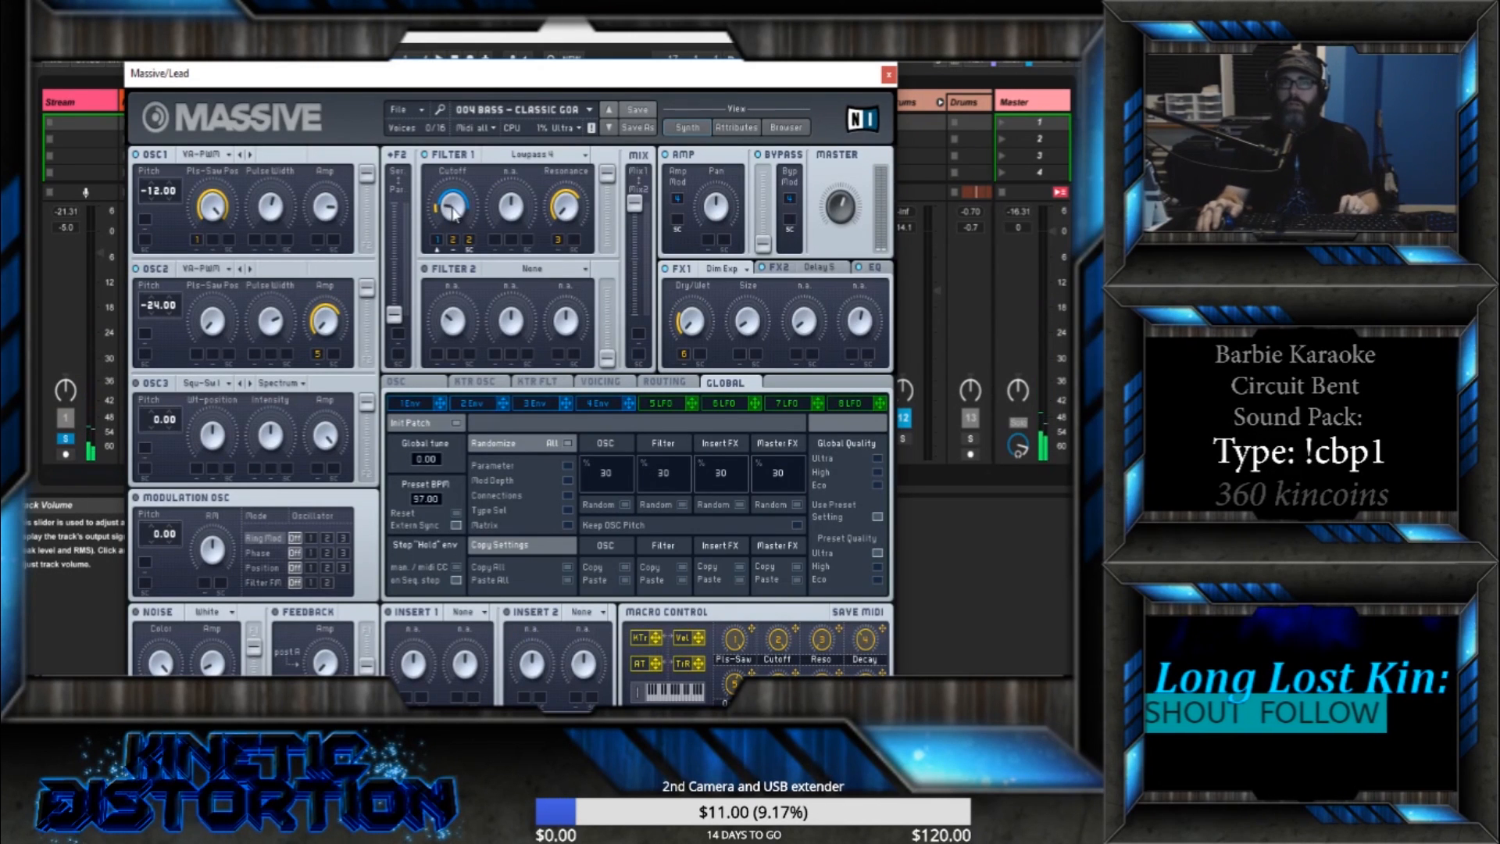
pyautogui.press('space')
pyautogui.moveTo(452, 208)
pyautogui.mouseDown()
pyautogui.moveTo(460, 131)
pyautogui.moveTo(451, 223)
pyautogui.mouseUp()
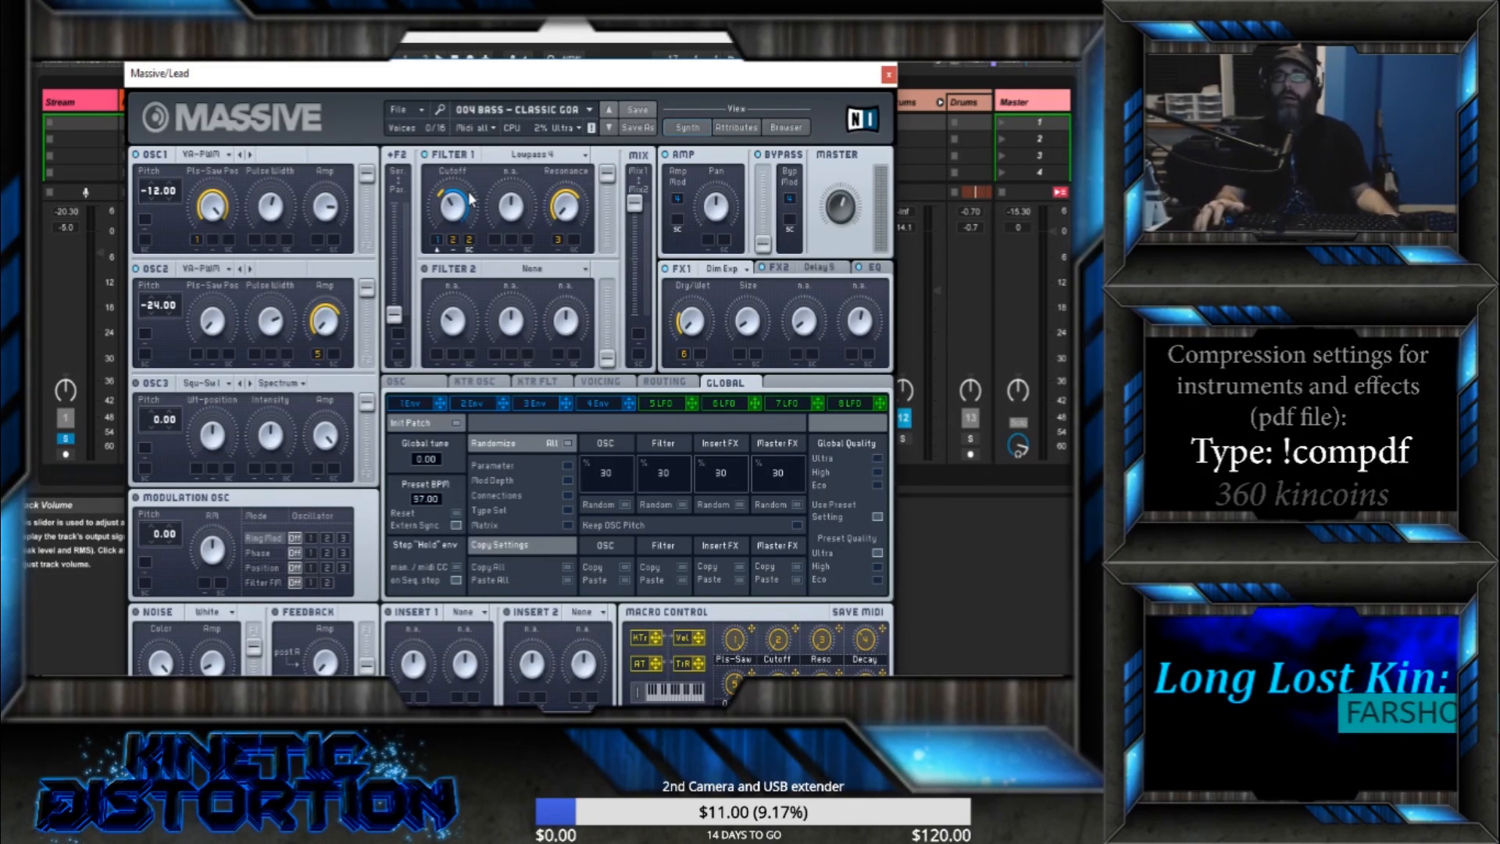
pyautogui.moveTo(658, 82); pyautogui.dragTo(668, 45)
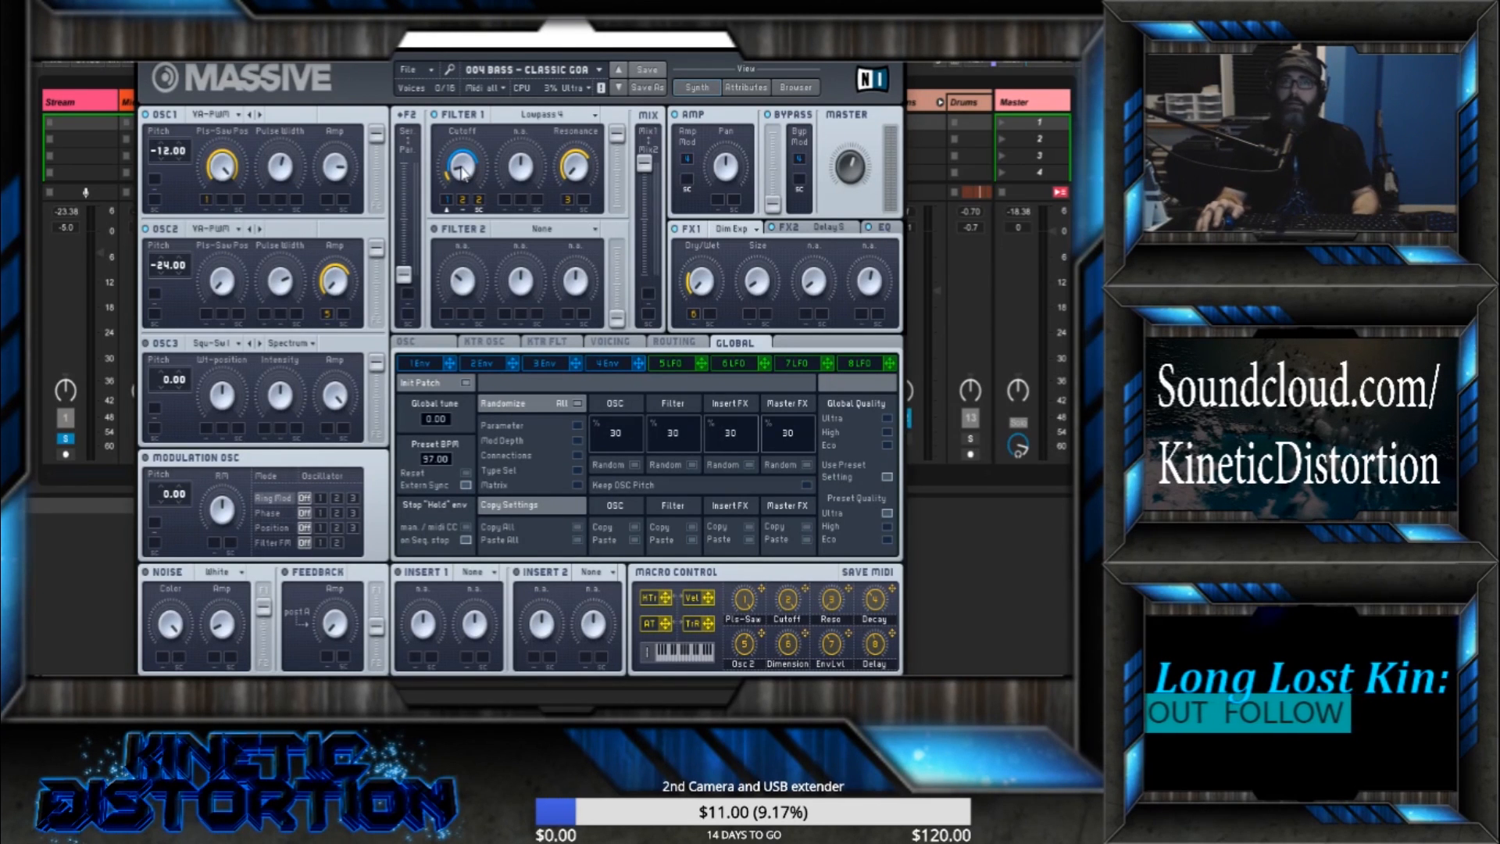
# - Reposition the Lead track's Massive window around the clip slots, close it and return the stopped playback to the start
pyautogui.moveTo(591, 50); pyautogui.dragTo(562, 234)
pyautogui.moveTo(552, 200); pyautogui.dragTo(552, 194)
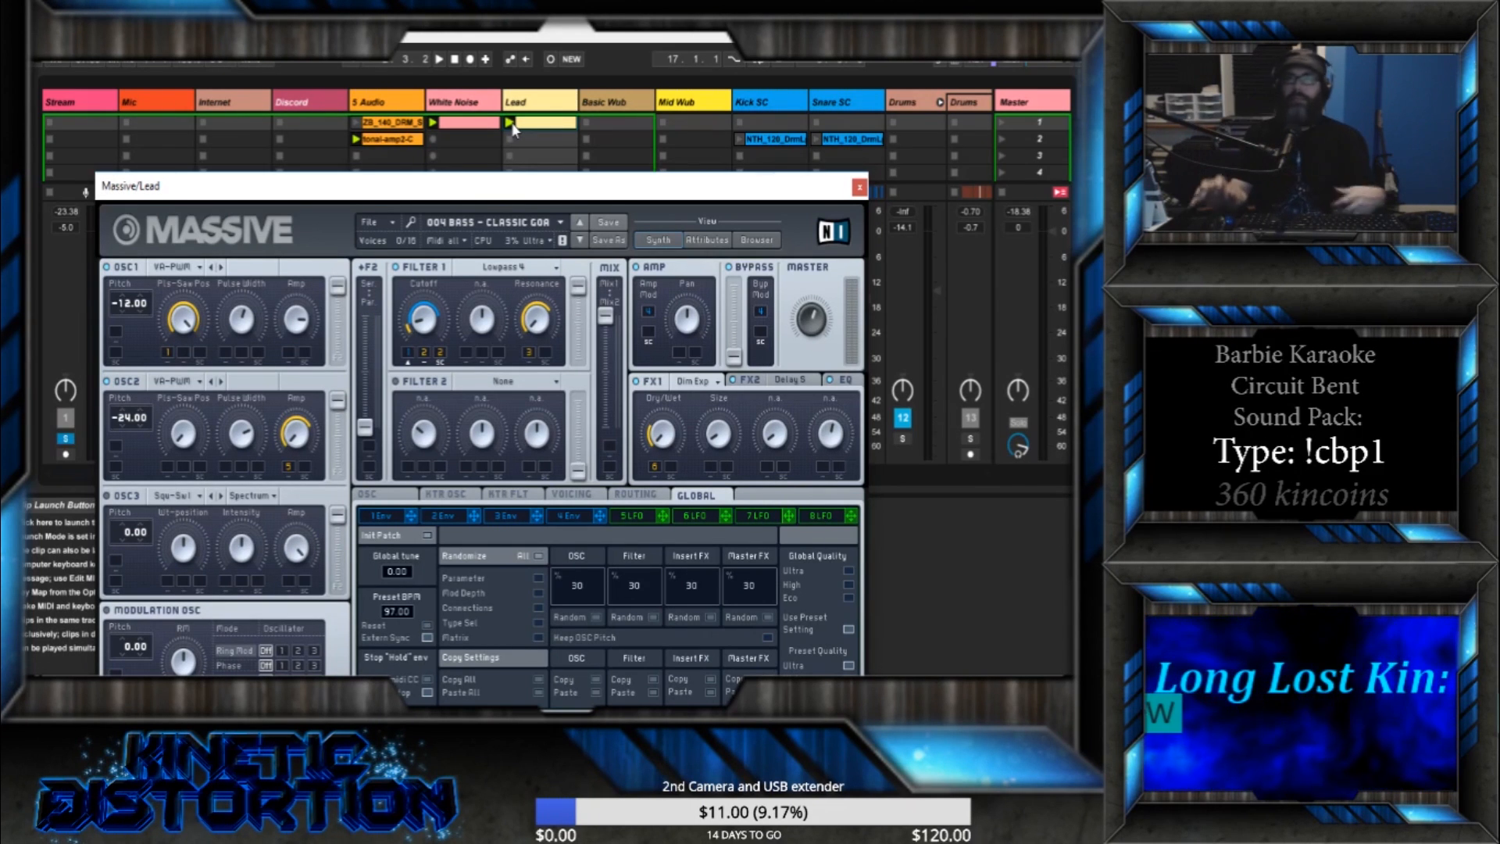
pyautogui.moveTo(515, 187); pyautogui.dragTo(503, 115)
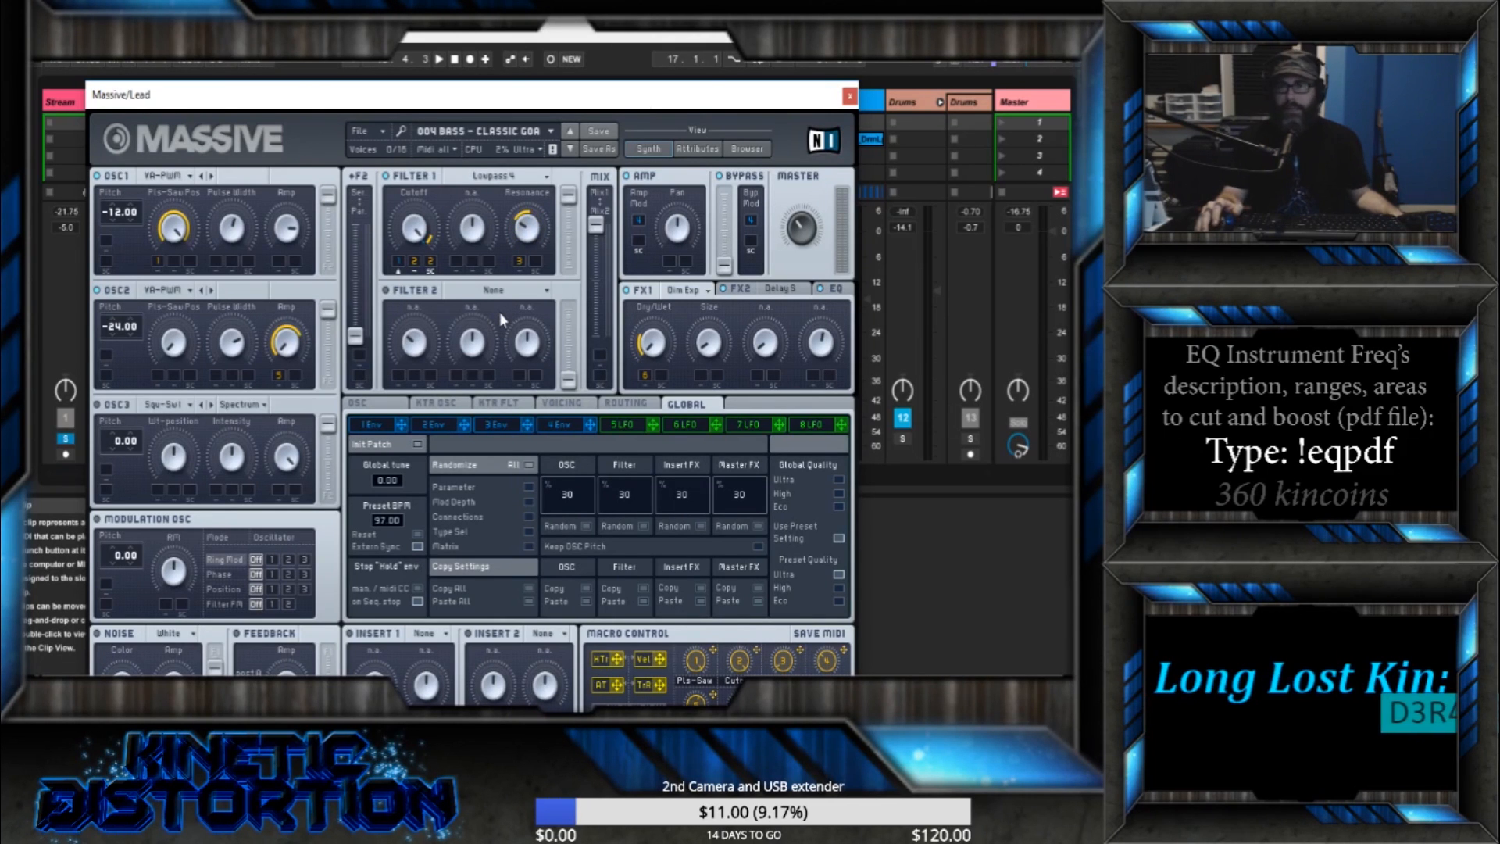
pyautogui.moveTo(651, 99)
pyautogui.mouseDown()
pyautogui.moveTo(611, 182)
pyautogui.moveTo(655, 107)
pyautogui.mouseUp()
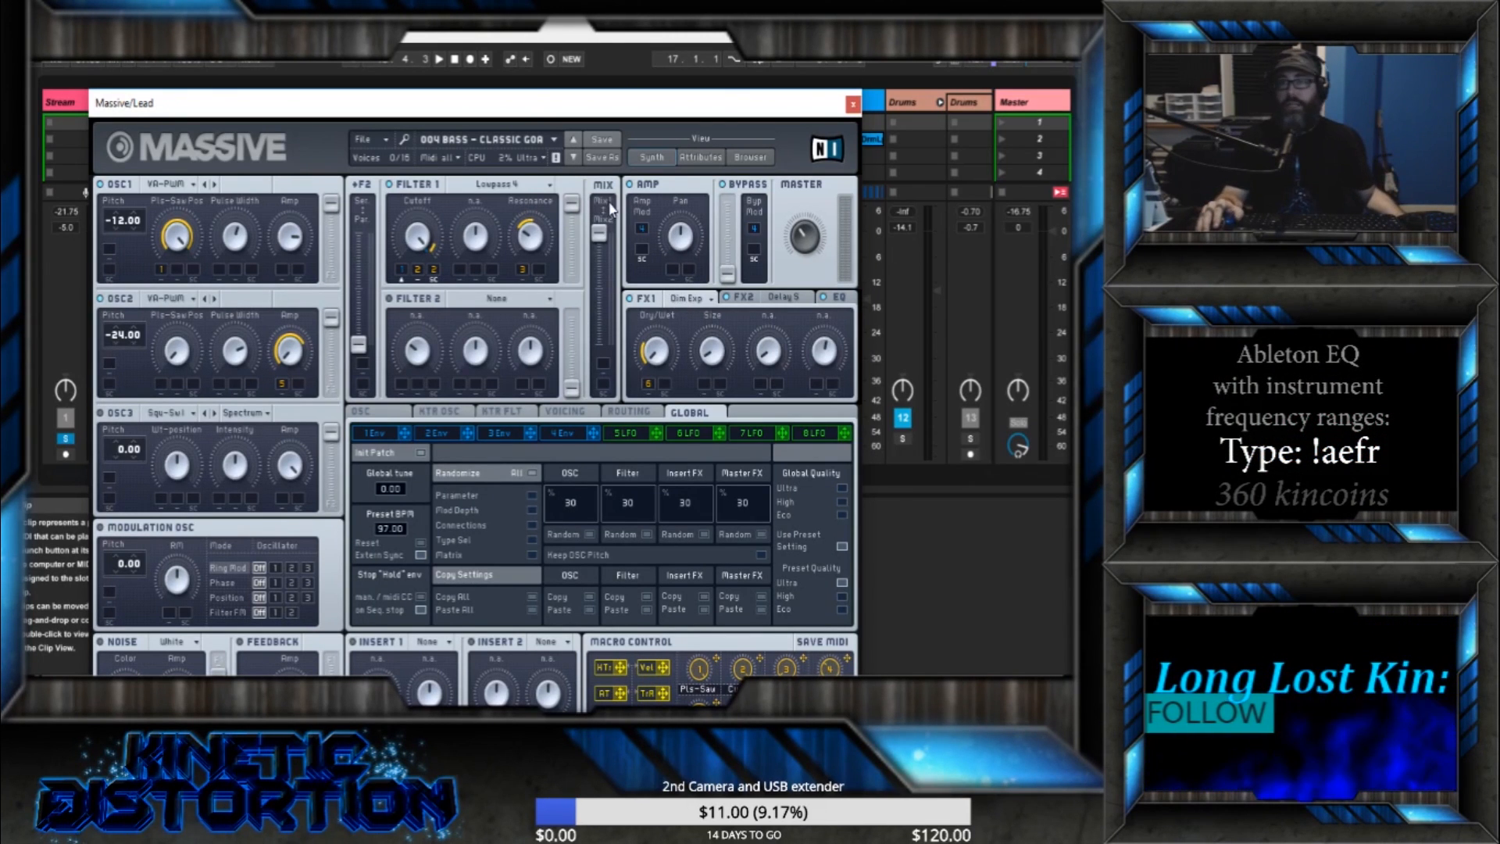
pyautogui.click(852, 104)
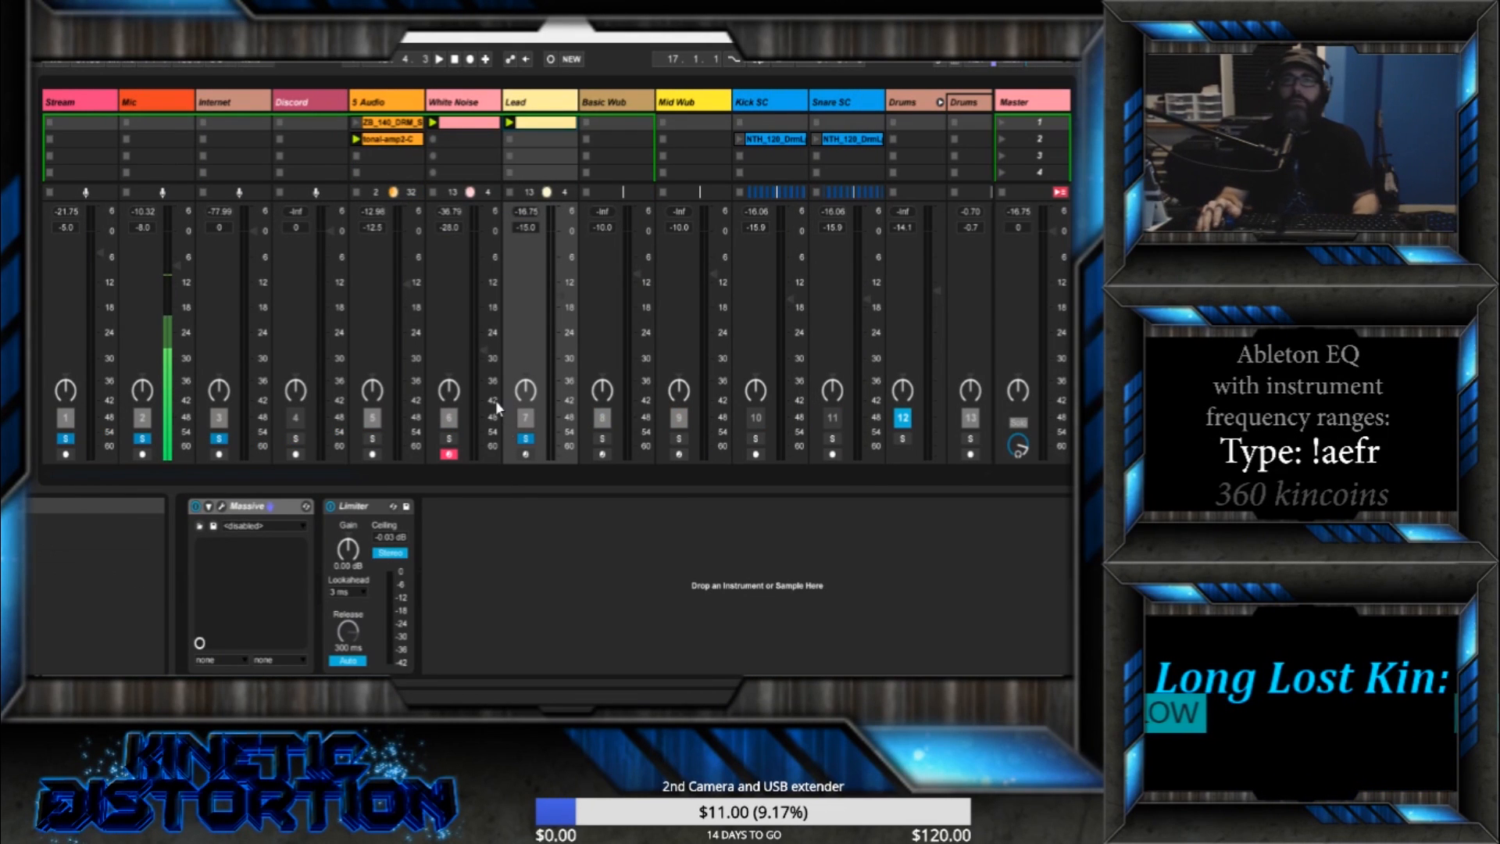
pyautogui.doubleClick(455, 62)
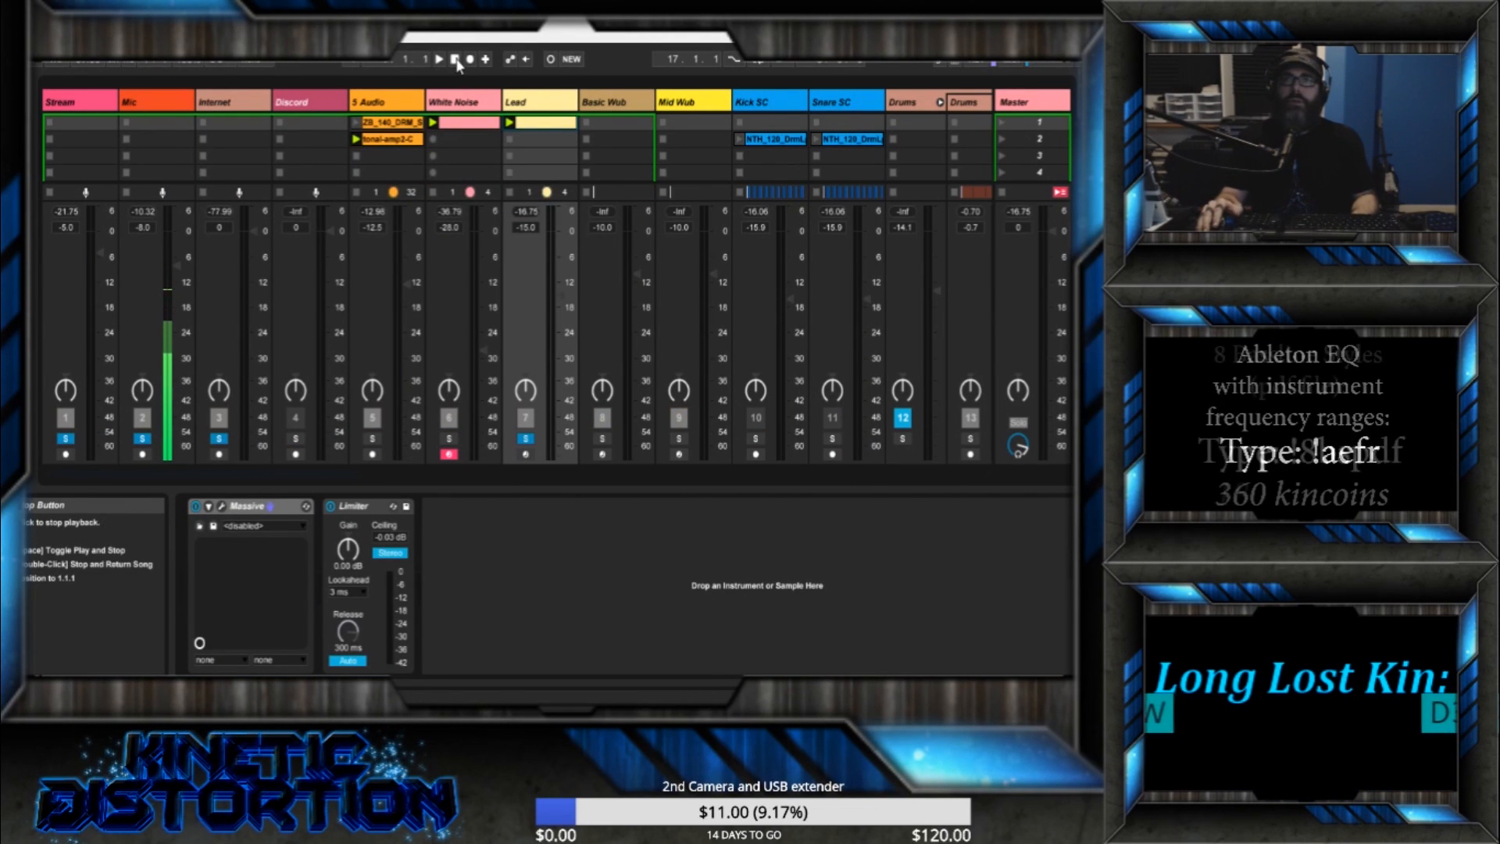
# - Select the Basic Wub track and solo it in place of the Lead track
pyautogui.click(594, 101)
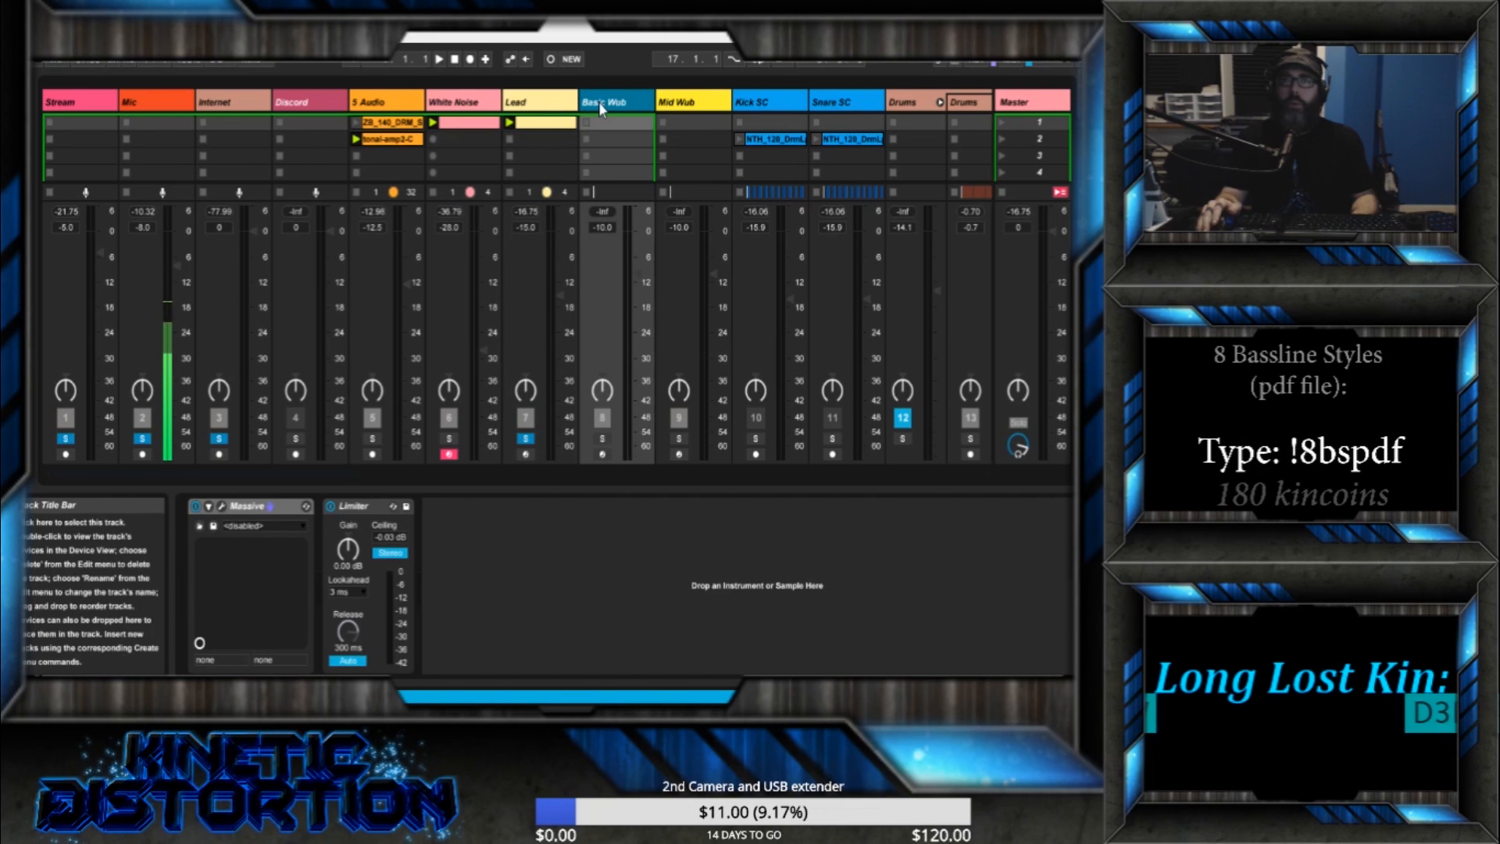
pyautogui.click(603, 439)
pyautogui.click(525, 438)
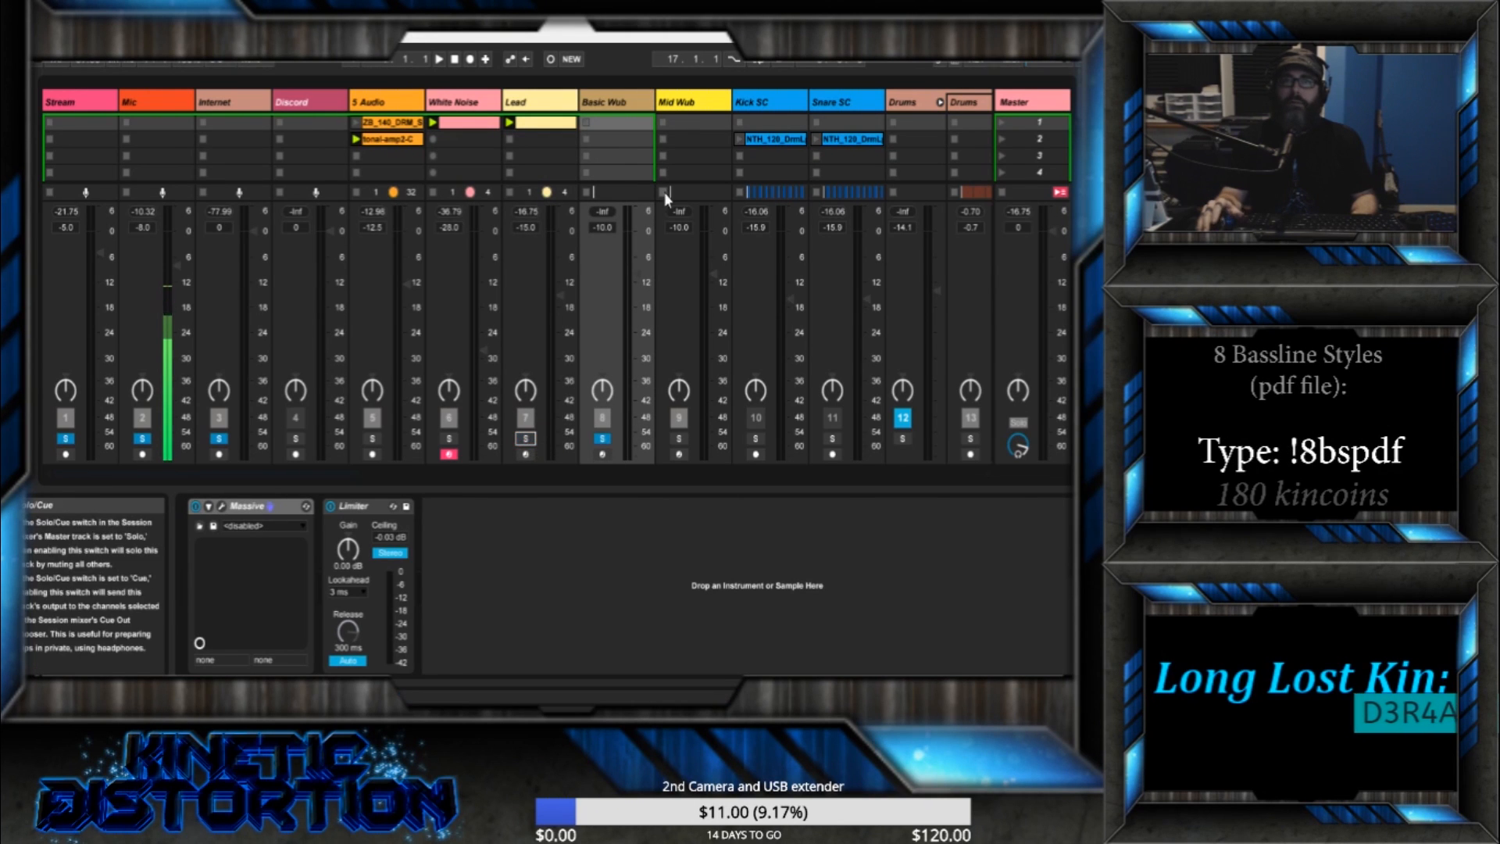
# - Open the Basic Wub track's Massive window and reposition it around lowering the track's volume to -25
pyautogui.click(598, 97)
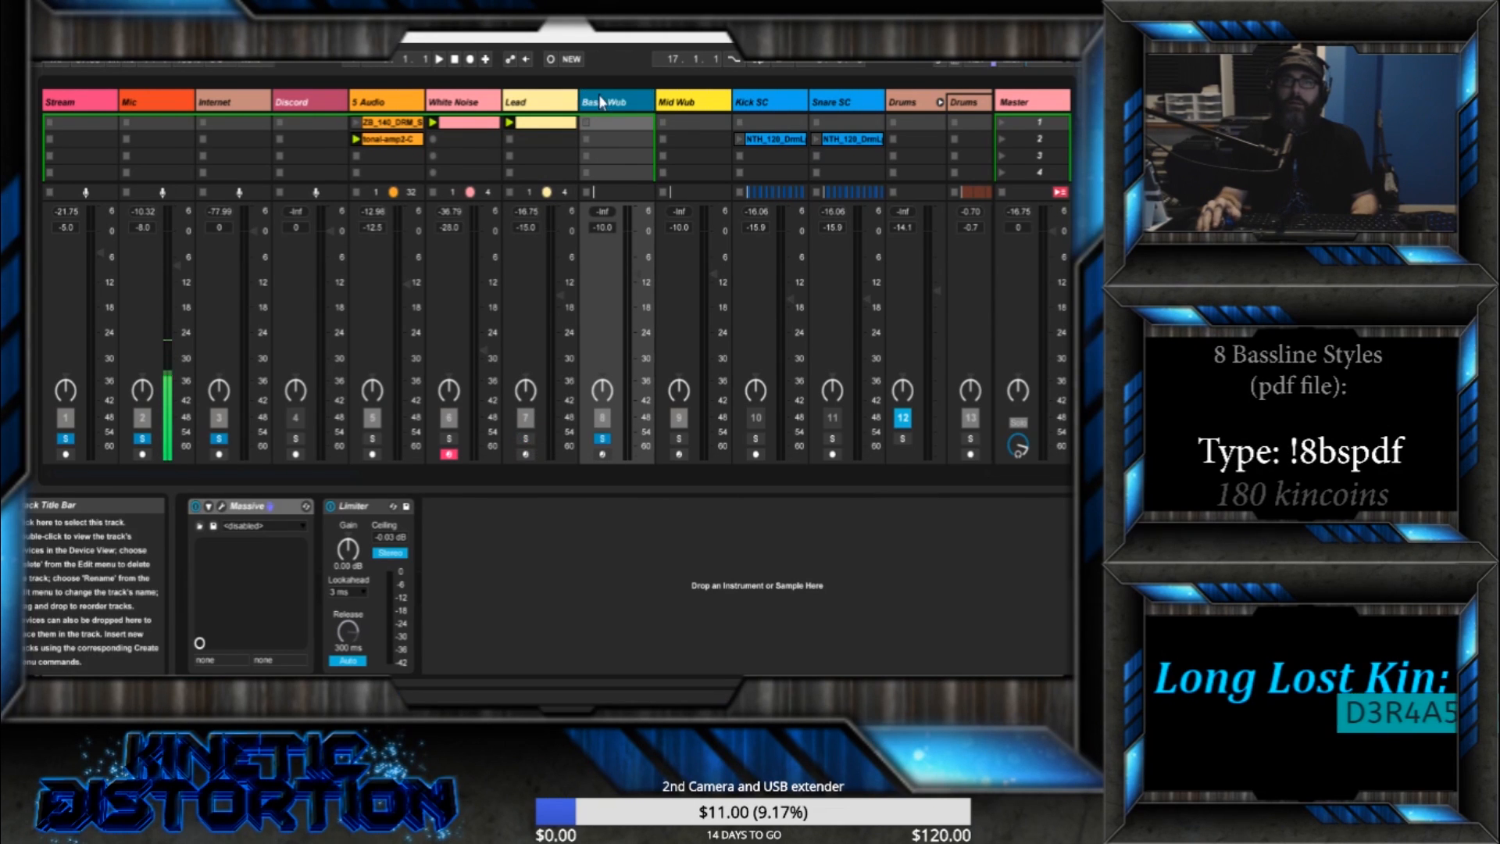
pyautogui.click(219, 505)
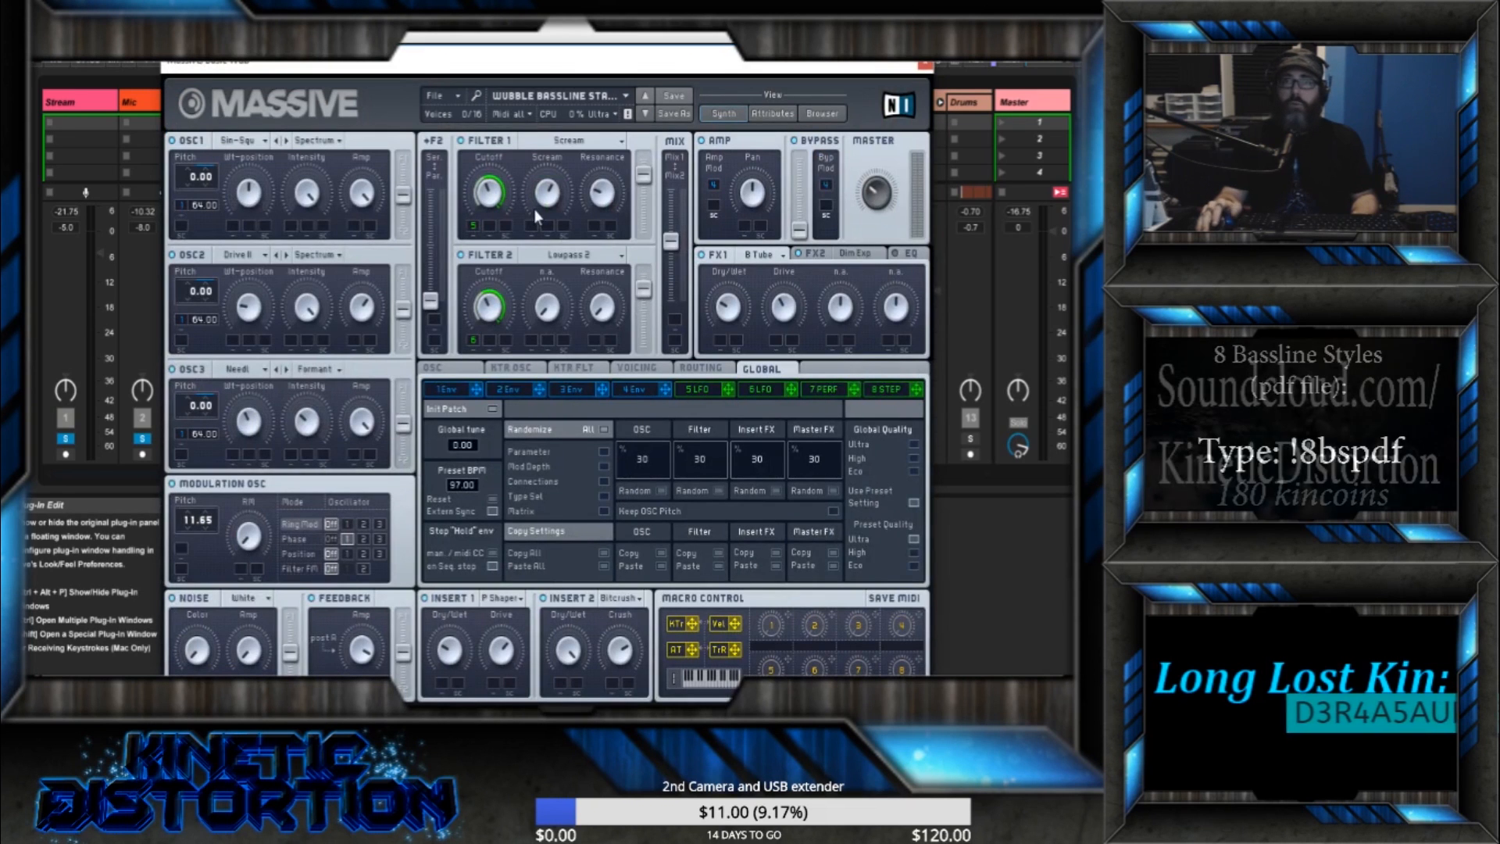
pyautogui.moveTo(603, 58); pyautogui.dragTo(545, 63)
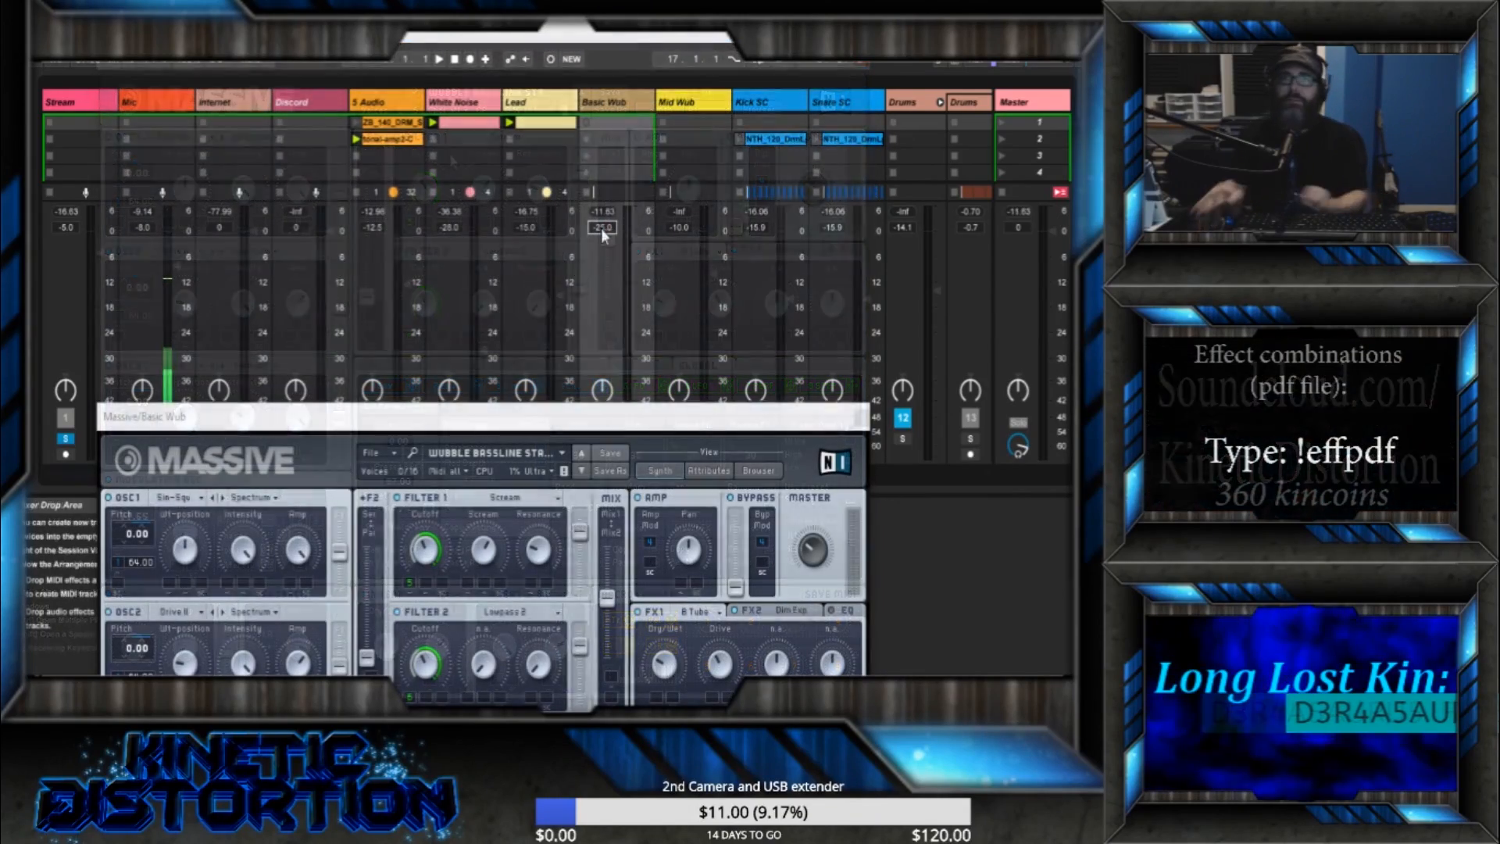
pyautogui.moveTo(643, 427); pyautogui.dragTo(708, 58)
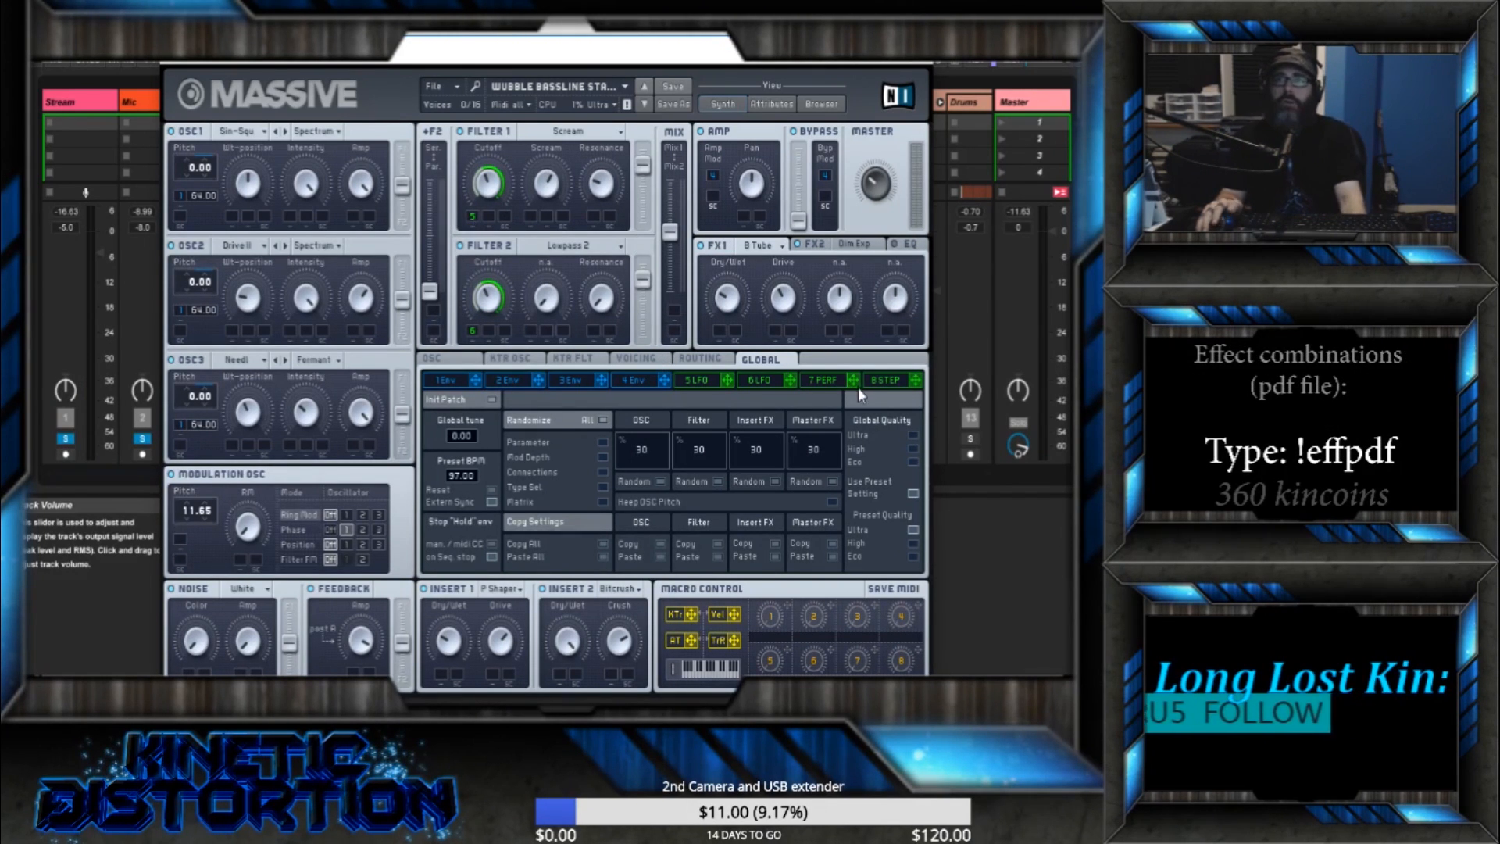
# - Display LFO 5's settings and switch its Sync off and back on
pyautogui.click(696, 379)
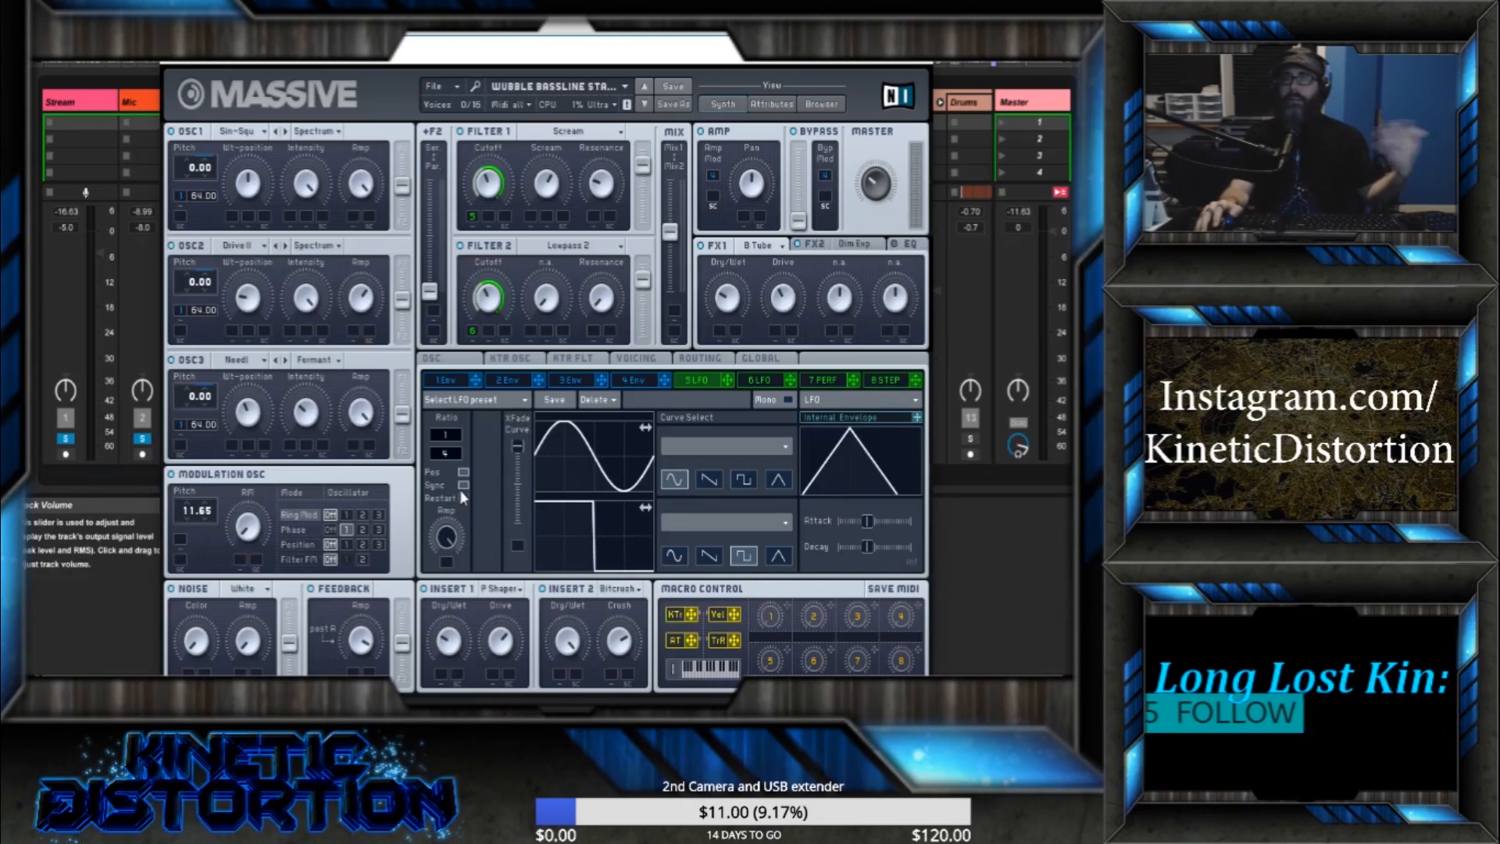
pyautogui.click(463, 485)
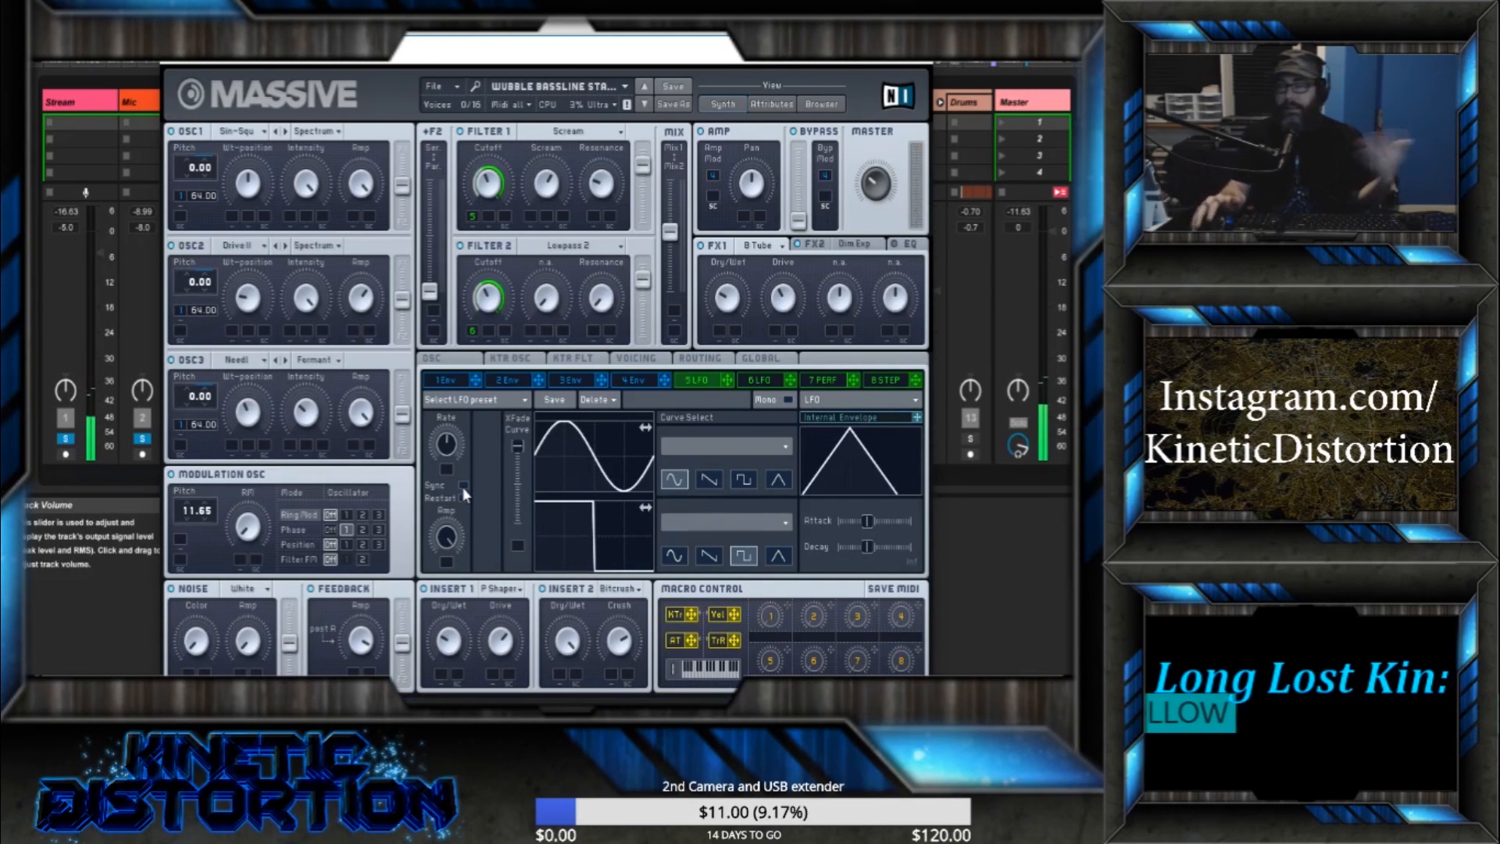
pyautogui.click(463, 486)
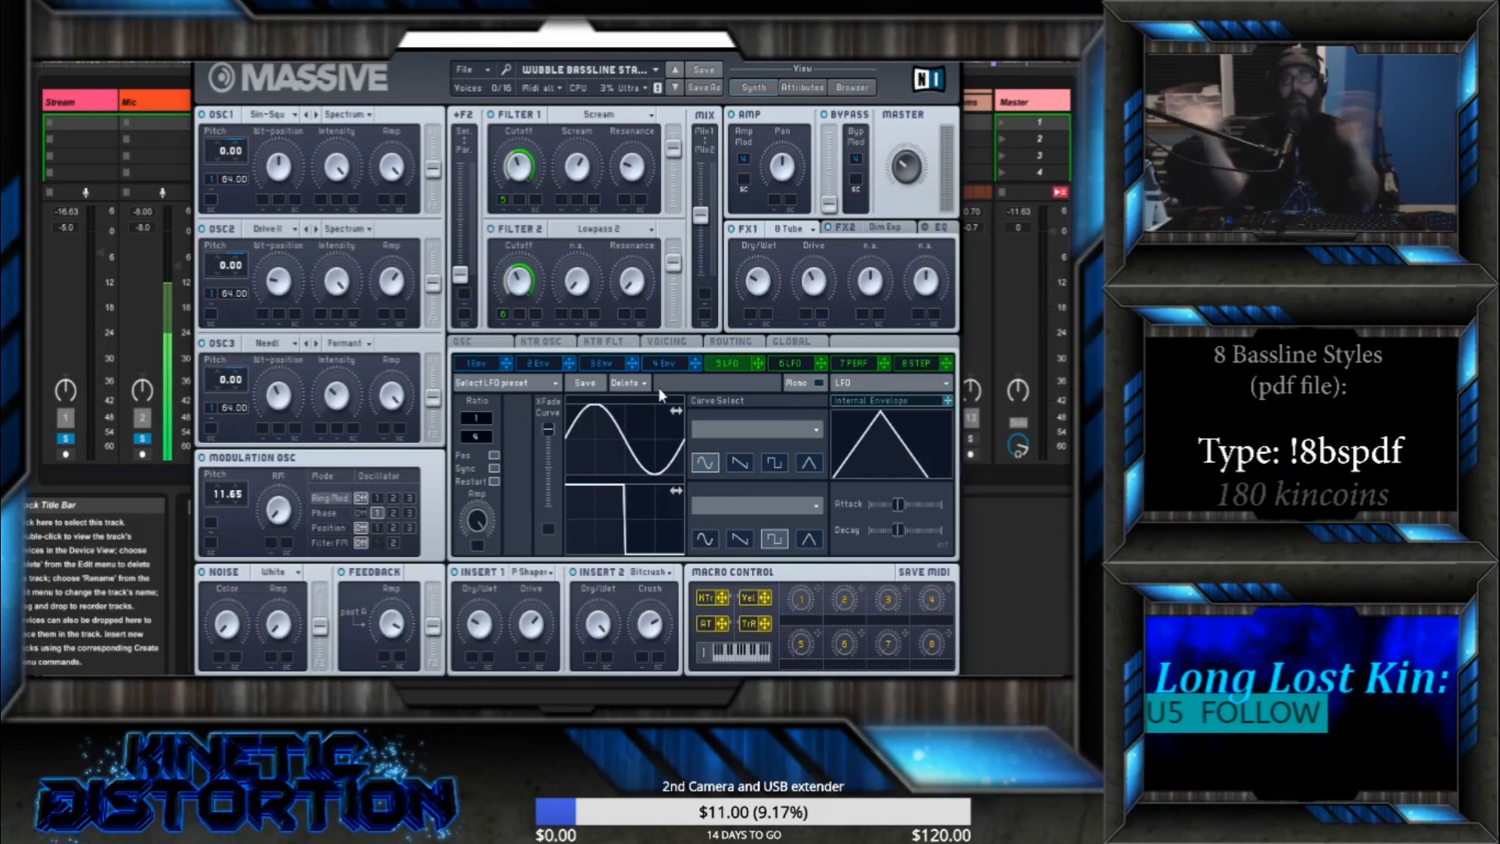
# - Shift the phase of LFO 5's sine curve in several positions while auditioning, ending with the curve starting at its peak
pyautogui.moveTo(663, 422); pyautogui.dragTo(635, 431)
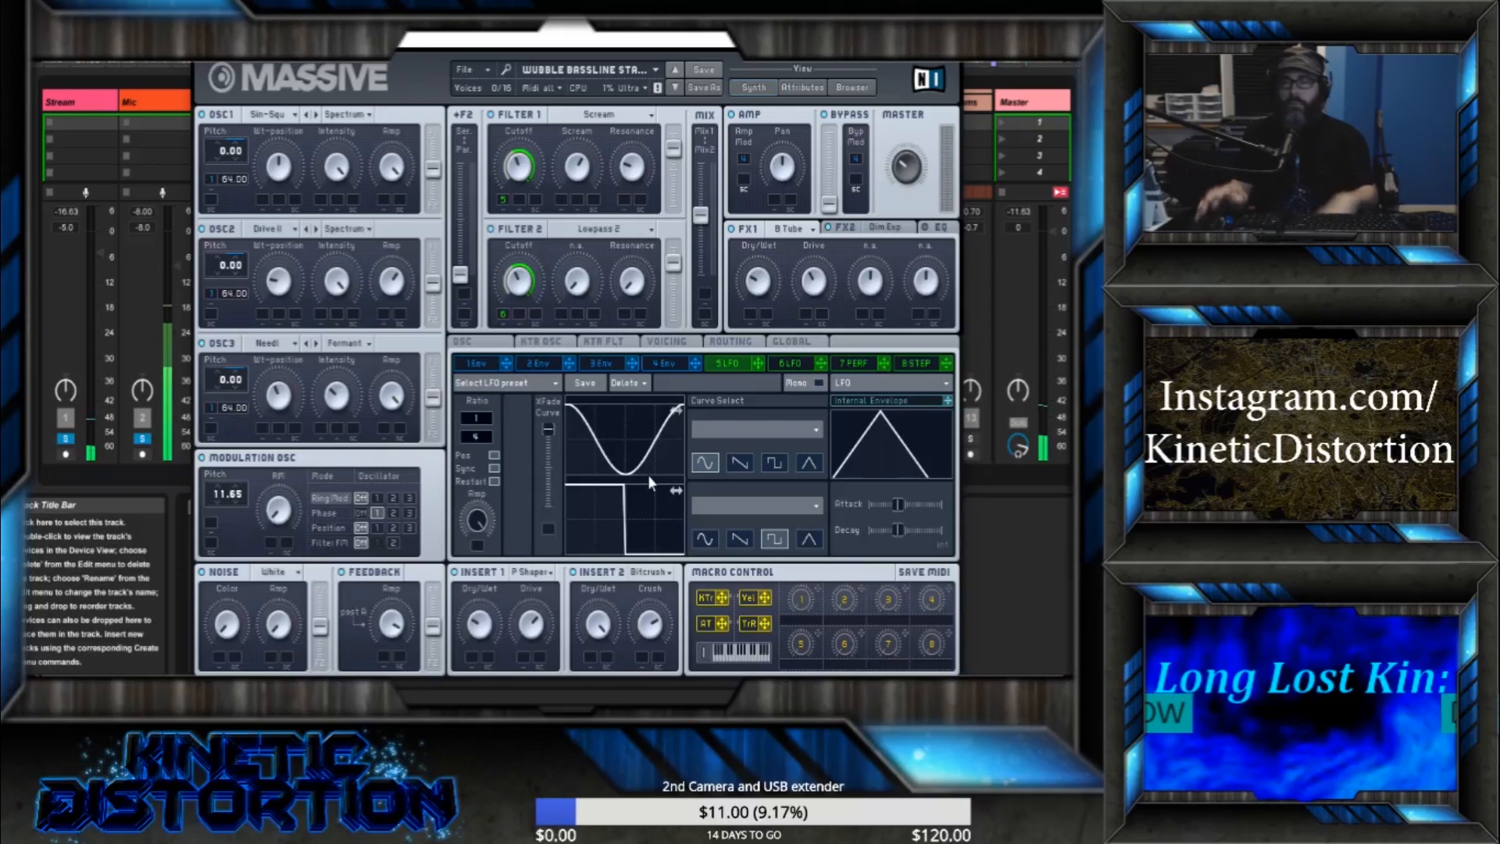
pyautogui.moveTo(649, 479); pyautogui.dragTo(617, 474)
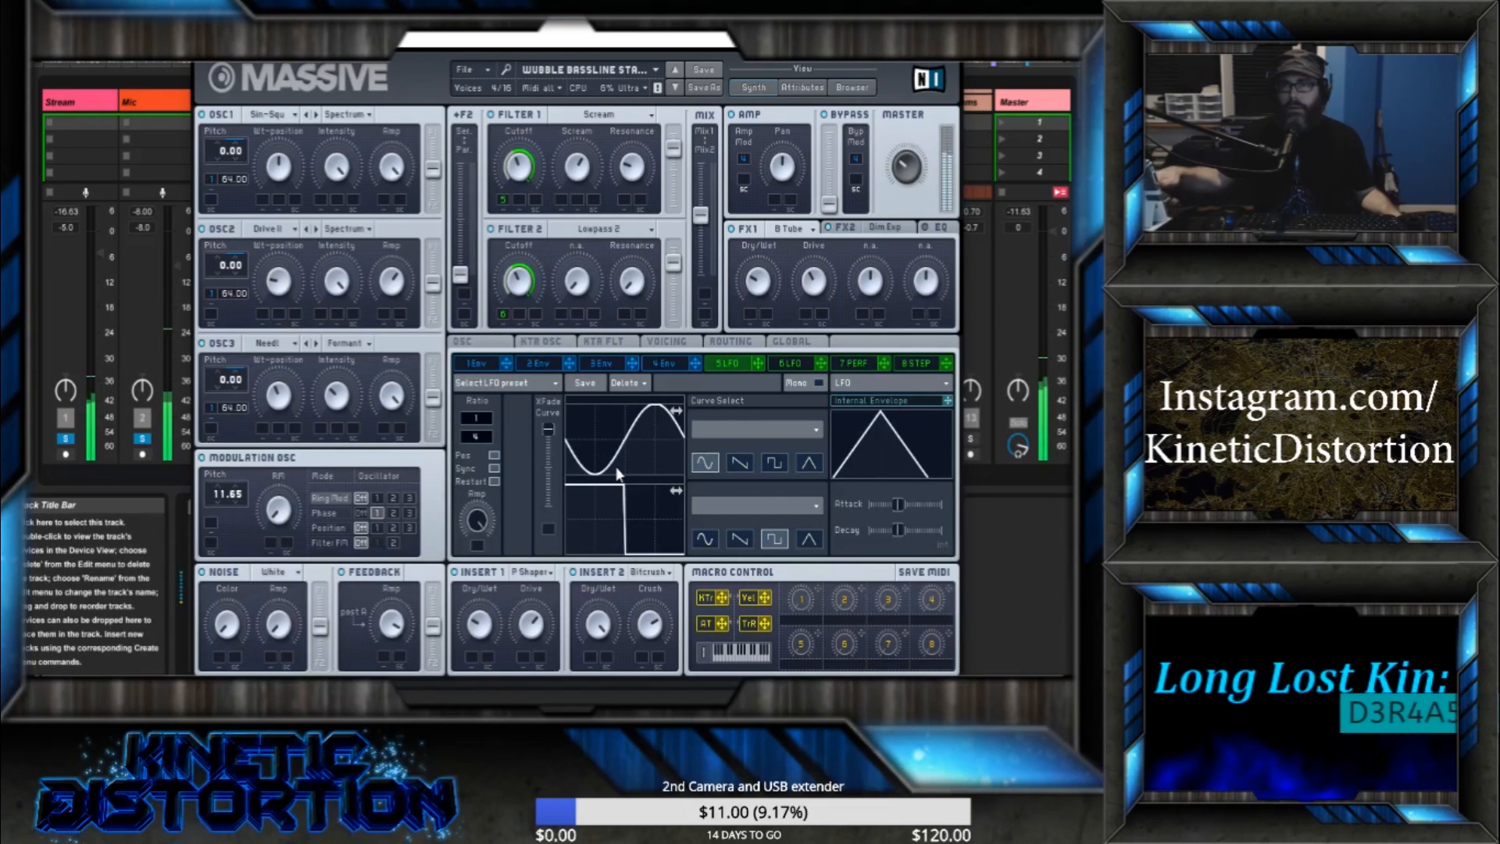
pyautogui.moveTo(616, 456)
pyautogui.mouseDown()
pyautogui.moveTo(674, 453)
pyautogui.moveTo(644, 459)
pyautogui.mouseUp()
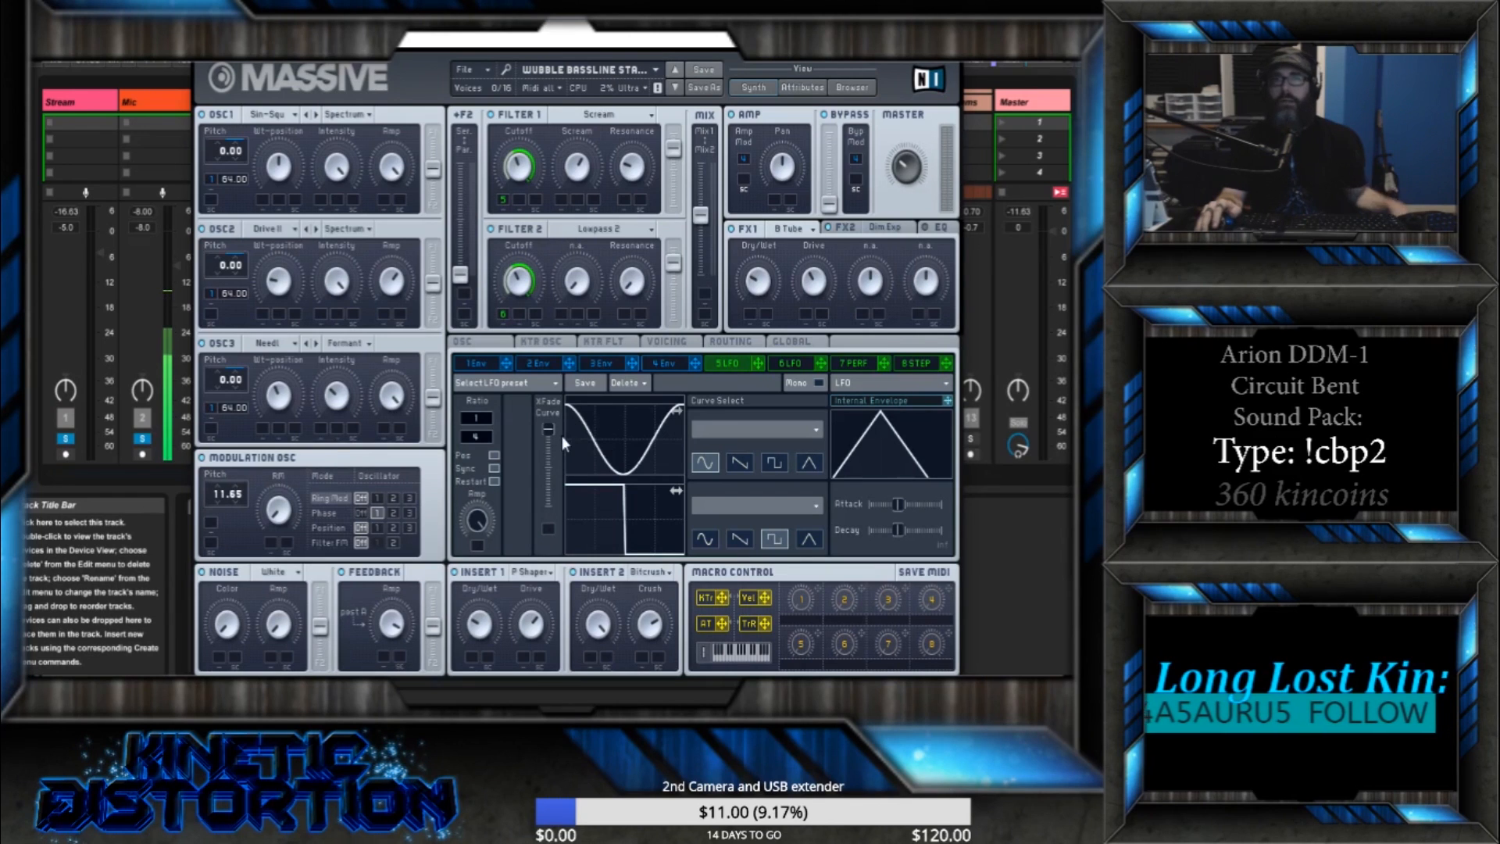
# - Crossfade LFO 5 fully to its second curve and audition that curve as a saw, a triangle and a phase-shifted triangle
pyautogui.moveTo(550, 430); pyautogui.dragTo(537, 527)
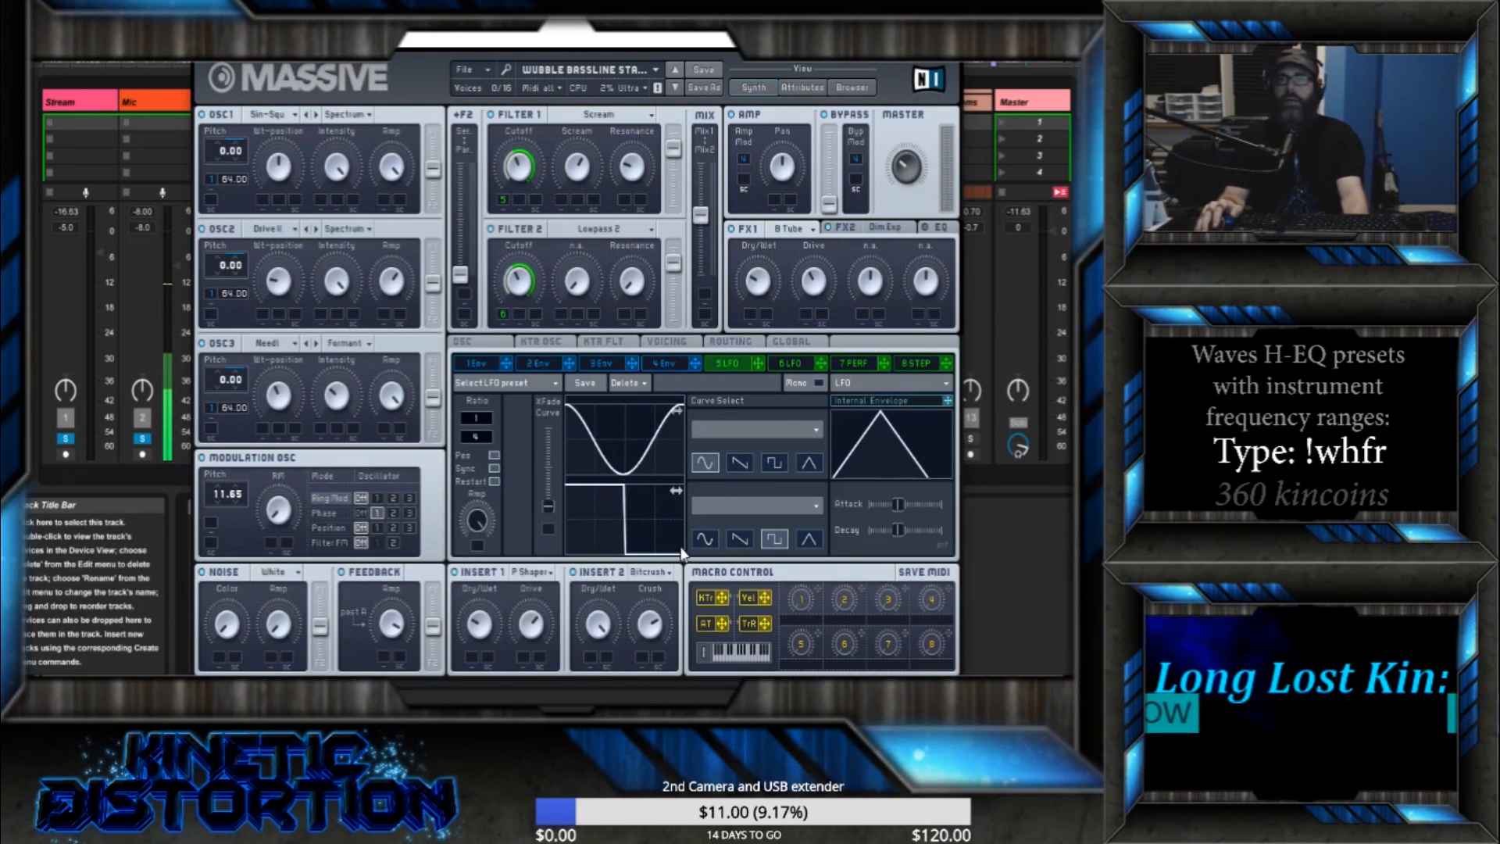
pyautogui.click(739, 542)
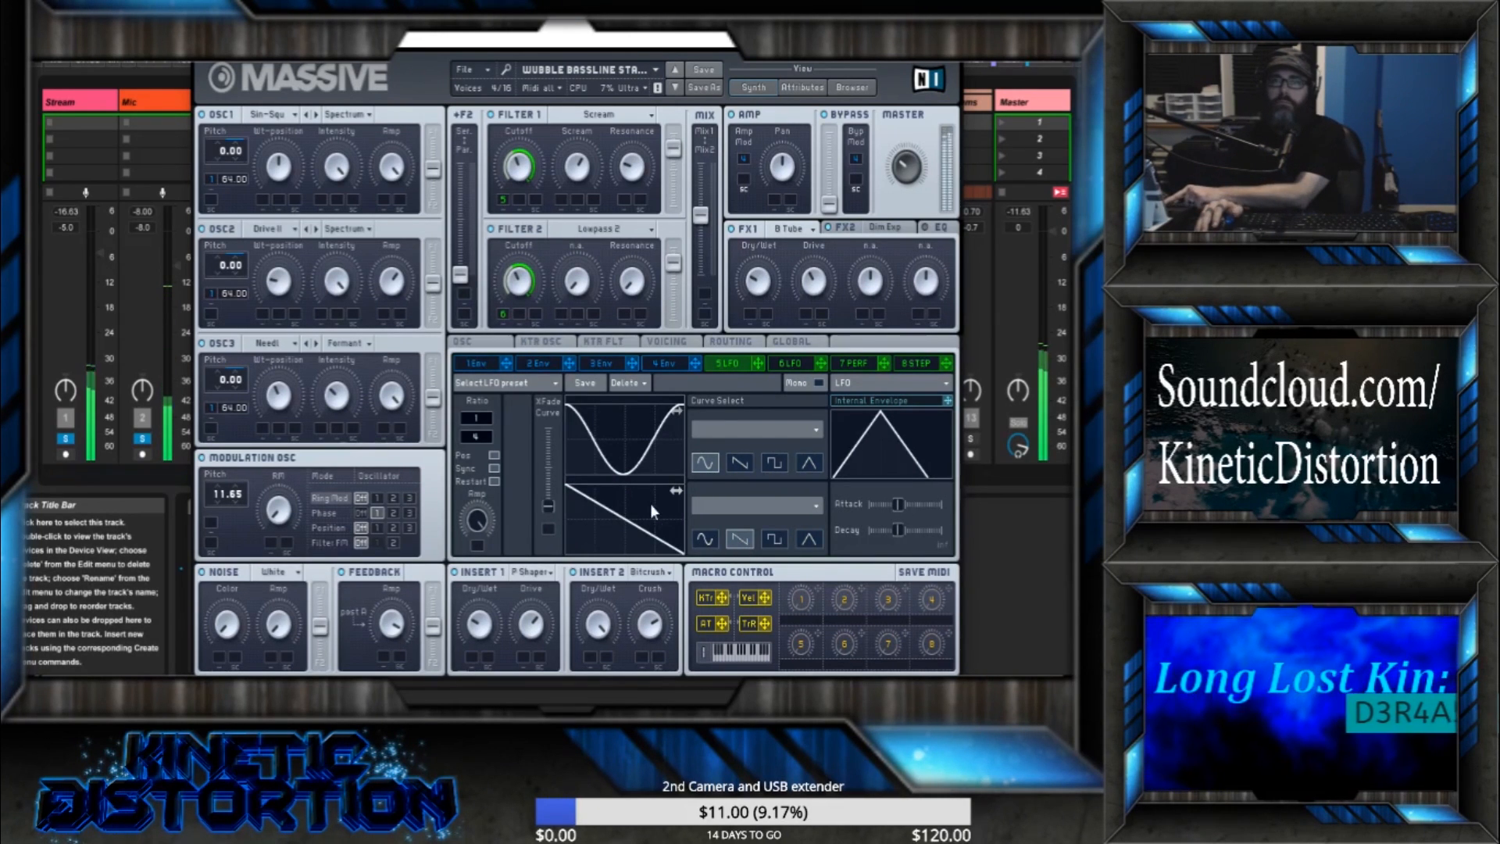
pyautogui.click(808, 539)
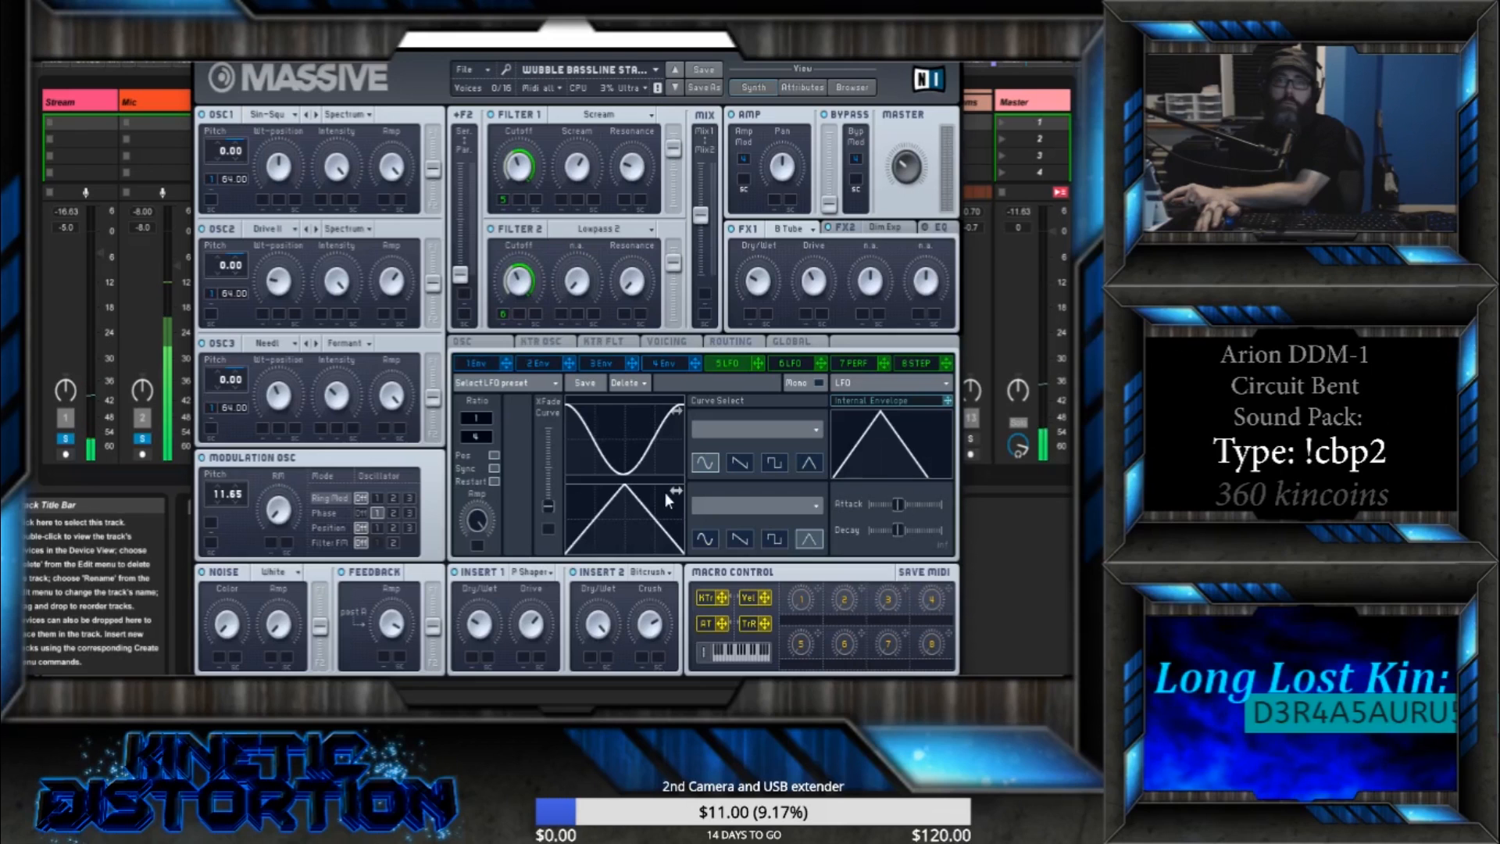
pyautogui.moveTo(673, 490); pyautogui.dragTo(613, 505)
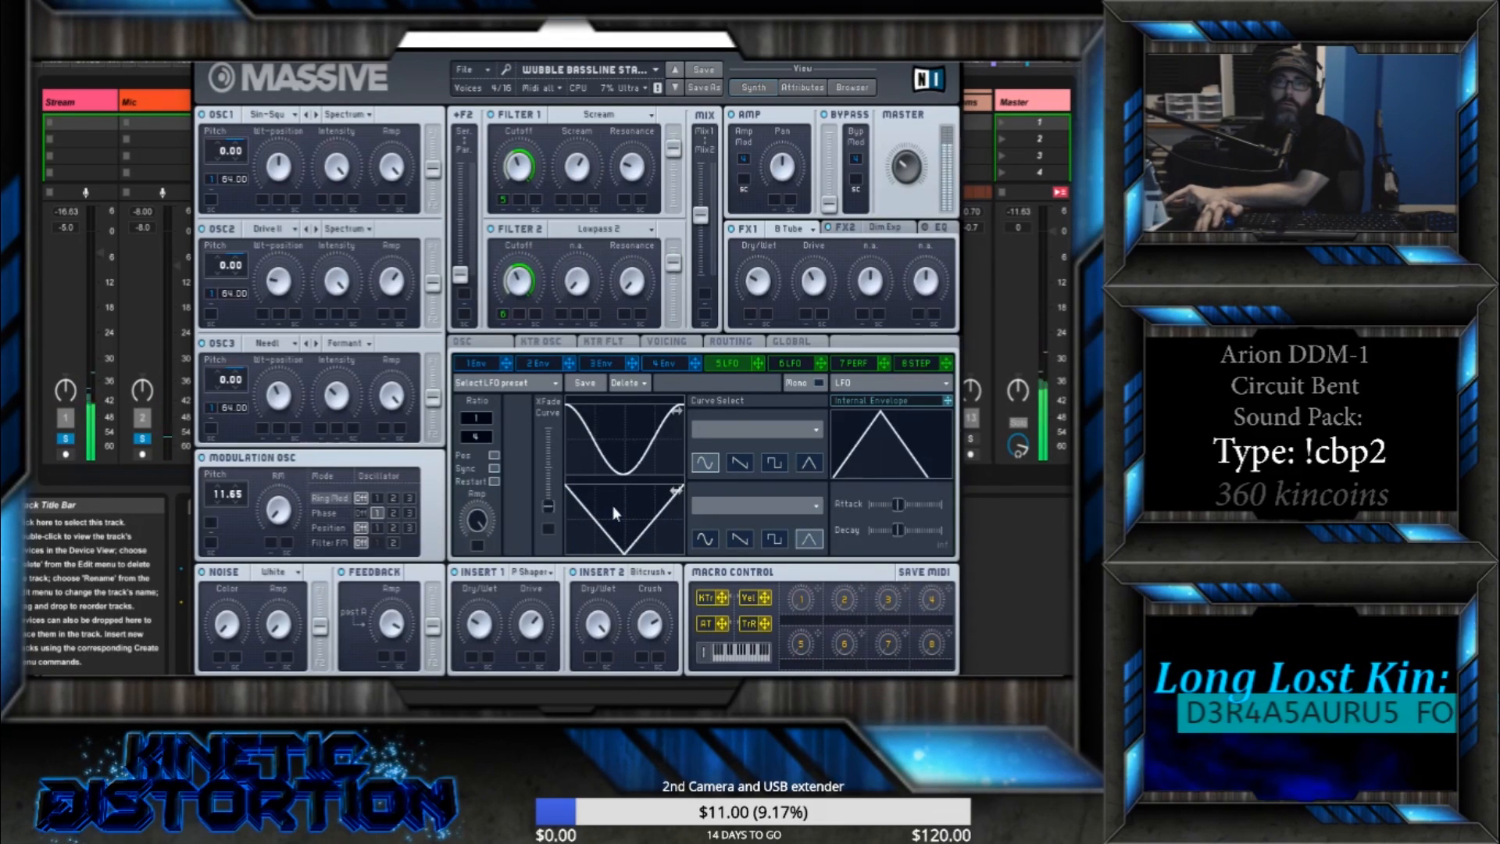
pyautogui.moveTo(613, 504); pyautogui.dragTo(672, 513)
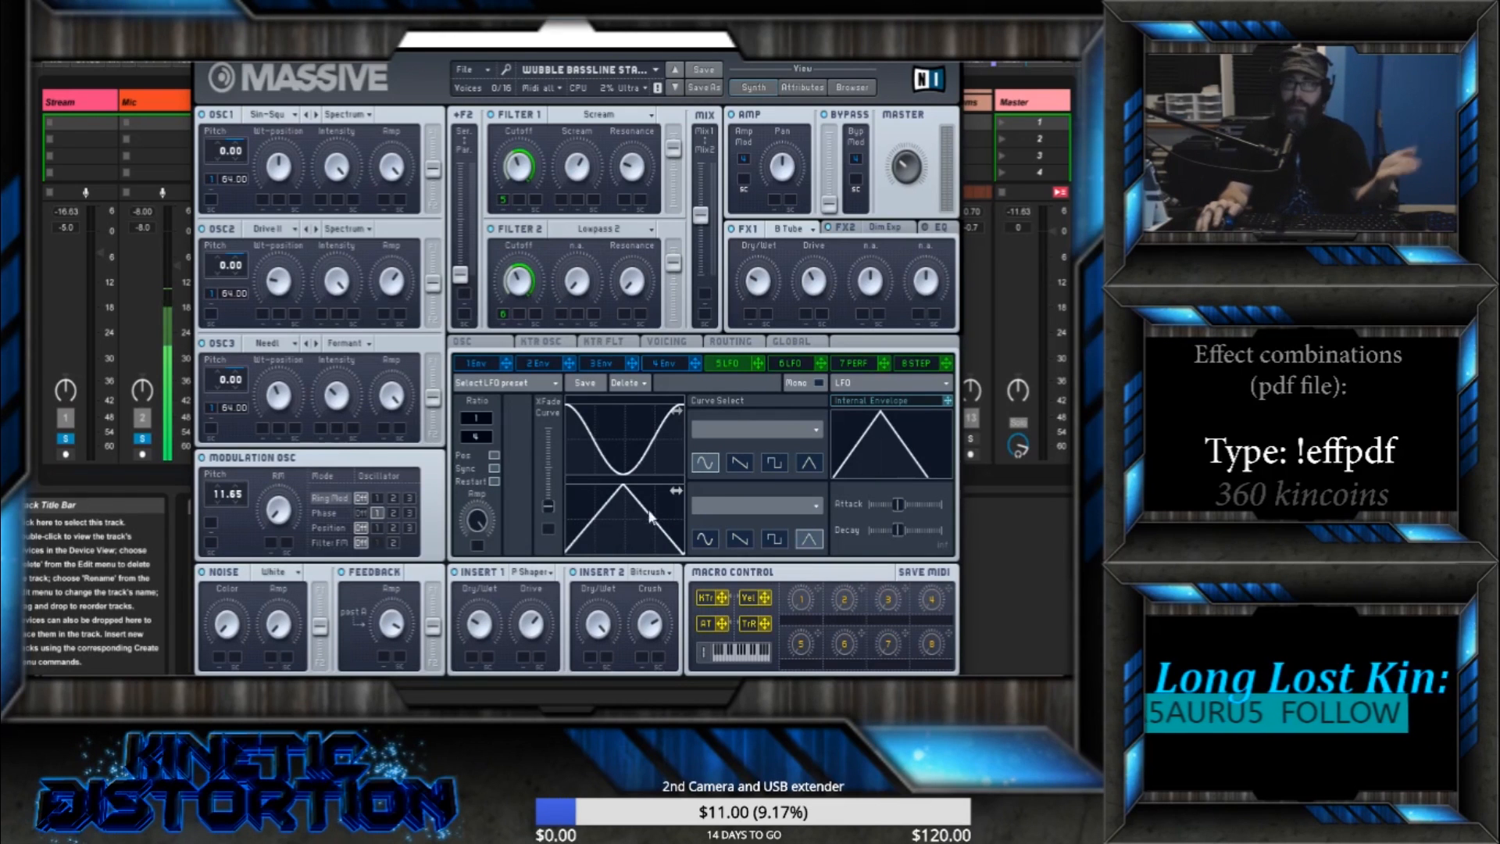
# - Compare LFO 5's free and synced rates, setting the synced ratio to 1/2 and leaving Sync off
pyautogui.click(494, 468)
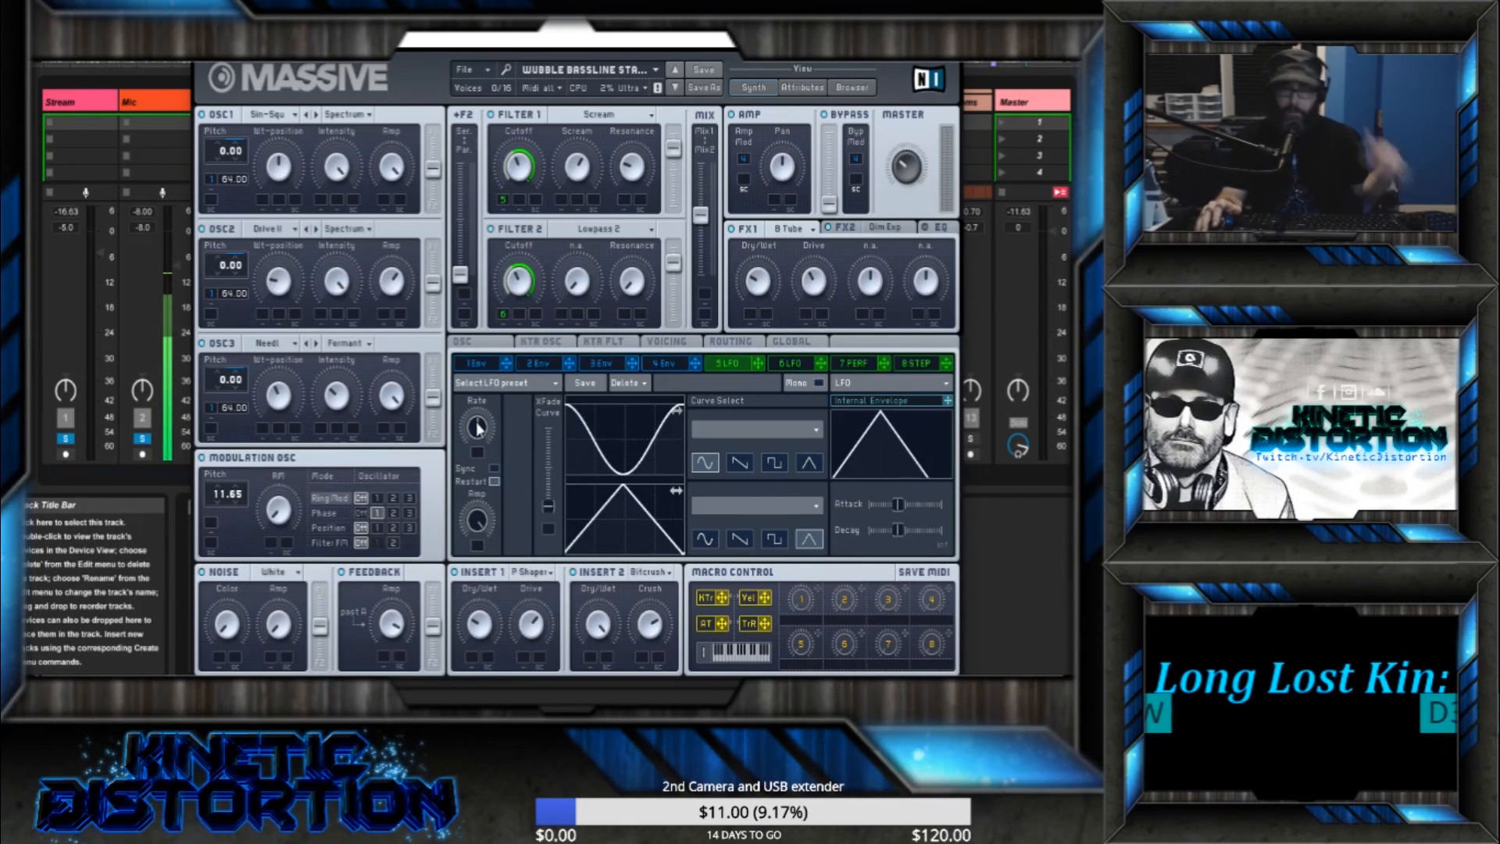
pyautogui.click(494, 468)
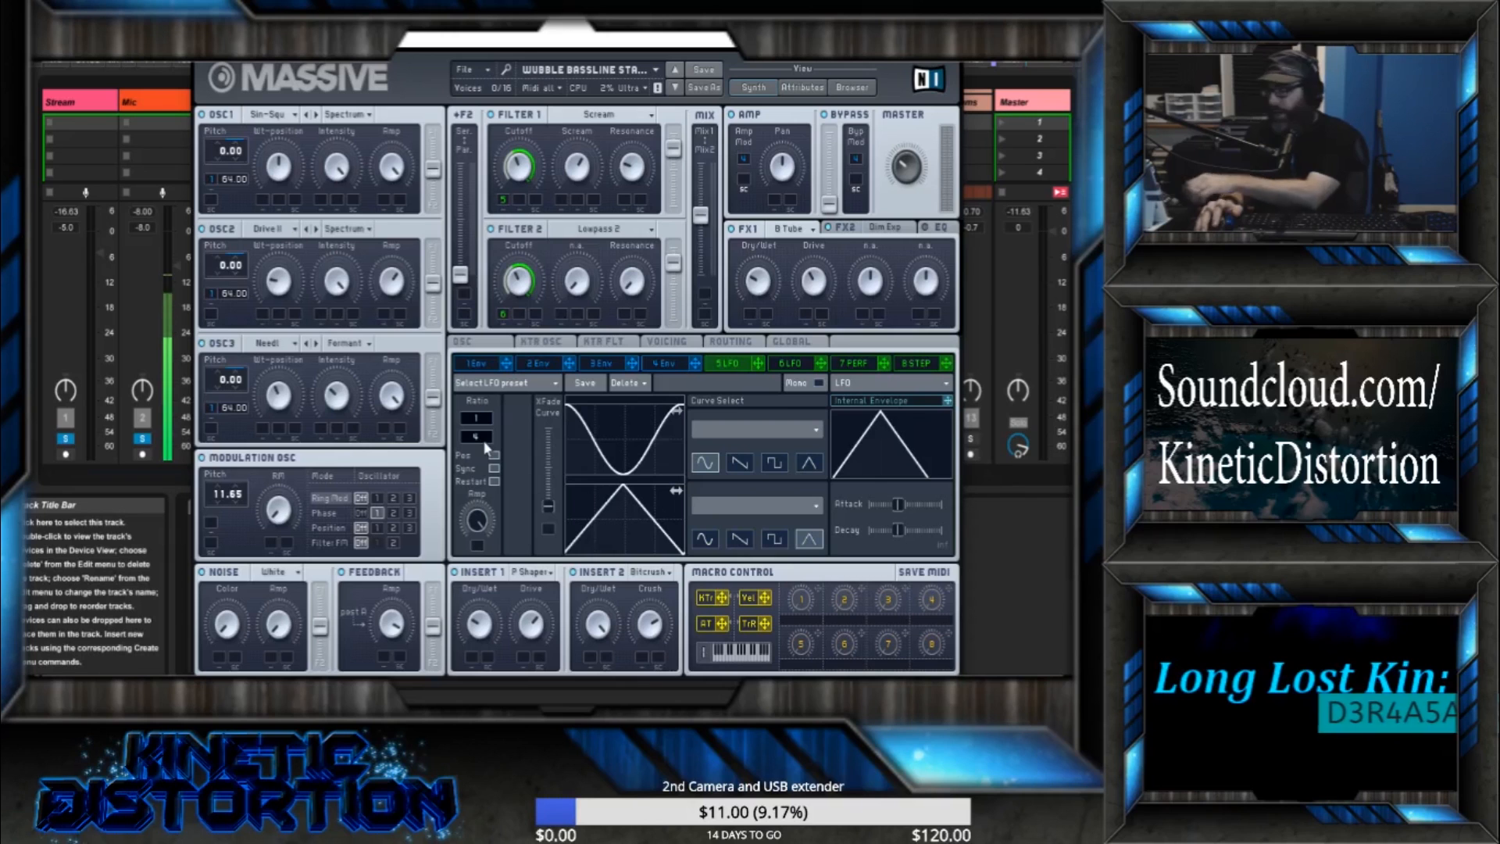
pyautogui.moveTo(480, 436)
pyautogui.mouseDown()
pyautogui.moveTo(492, 429)
pyautogui.moveTo(488, 446)
pyautogui.mouseUp()
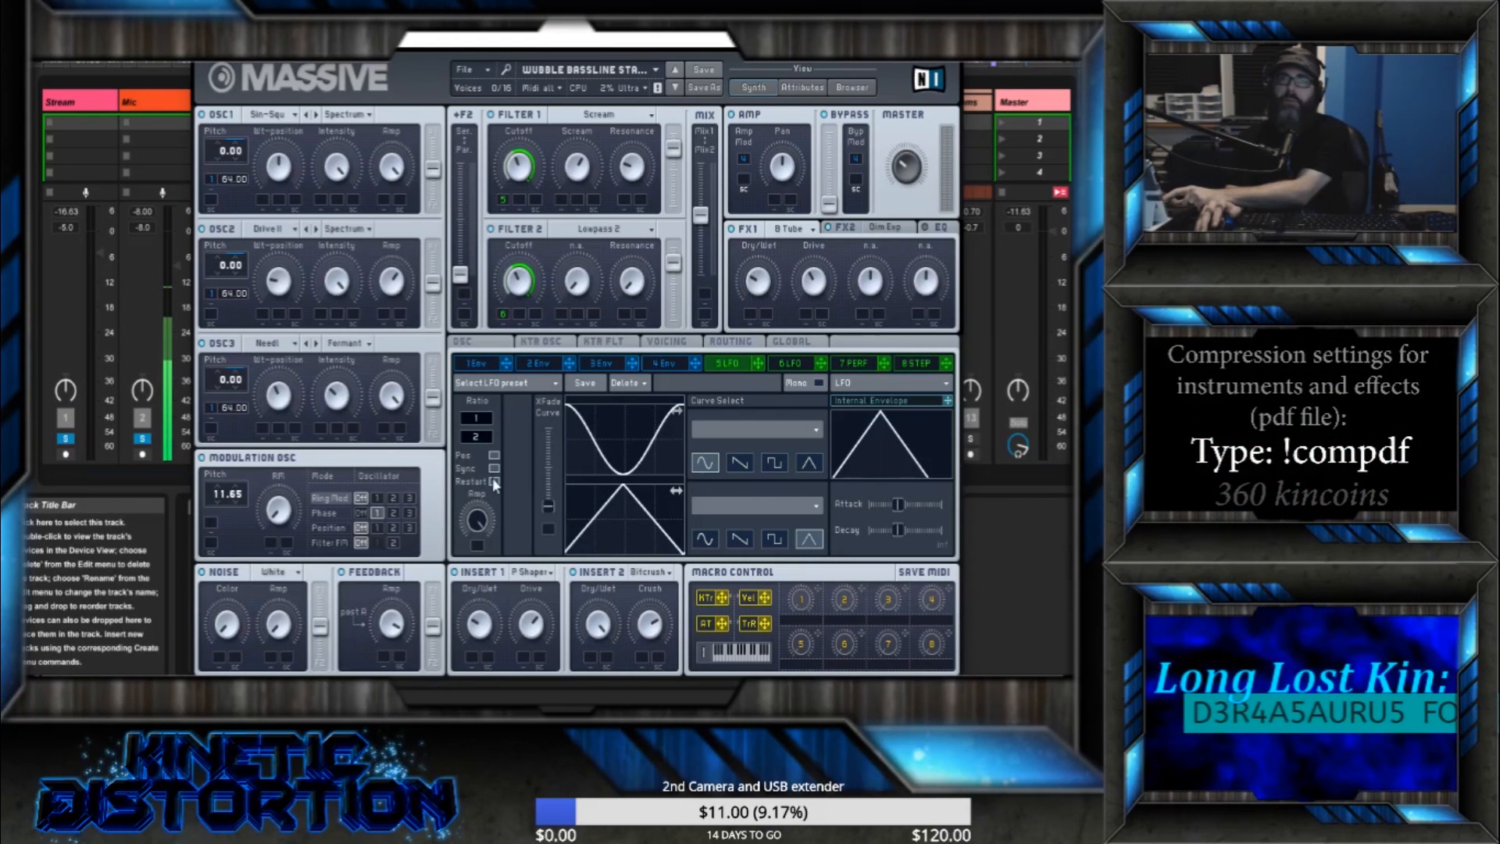
pyautogui.click(493, 471)
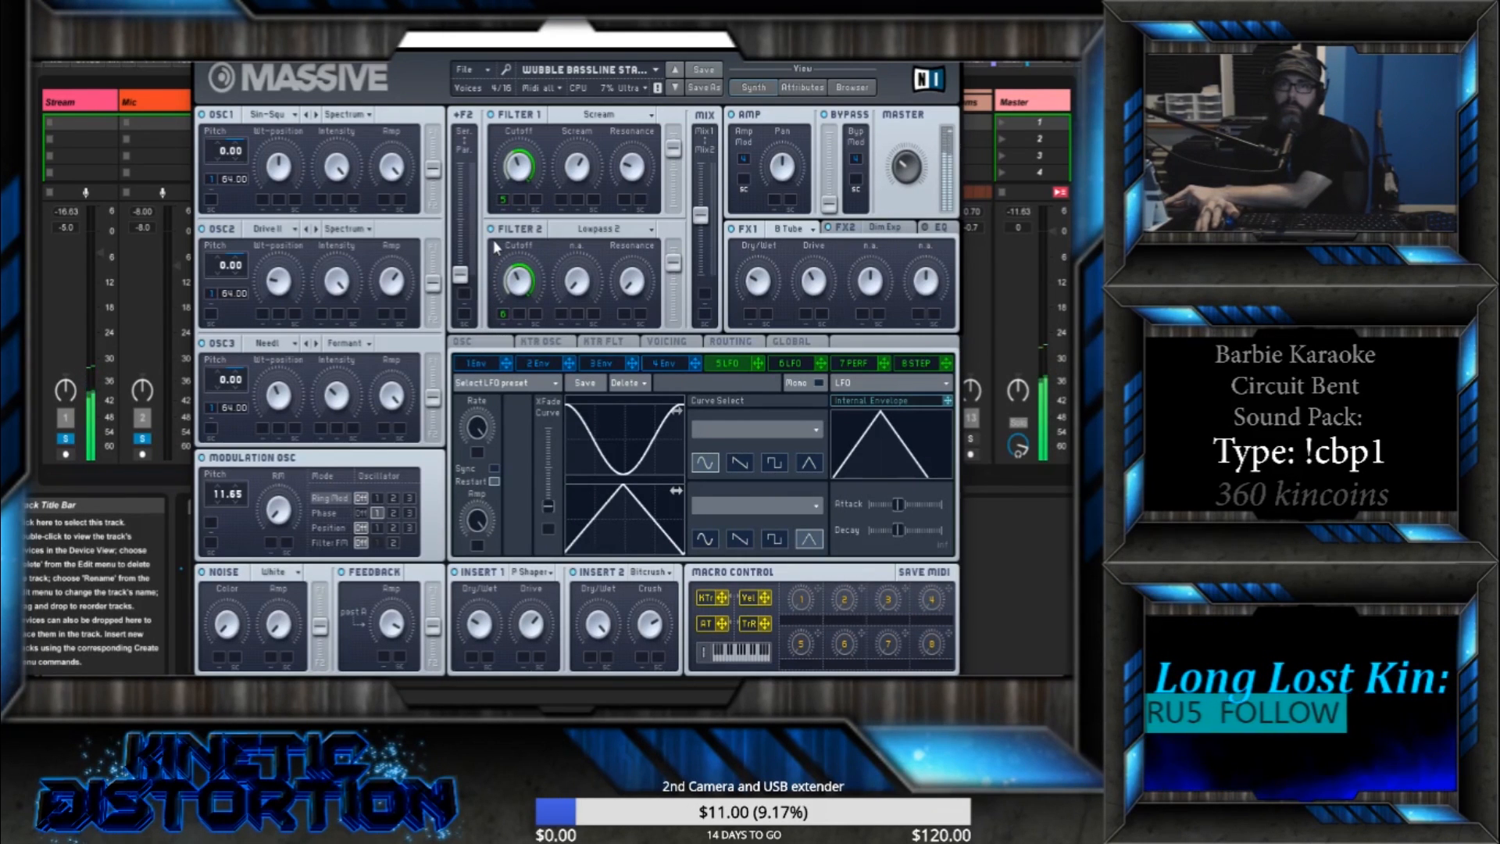
# - Crossfade LFO 5 back to its first curve and review the modulation sources available for its Rate
pyautogui.moveTo(548, 512); pyautogui.dragTo(607, 356)
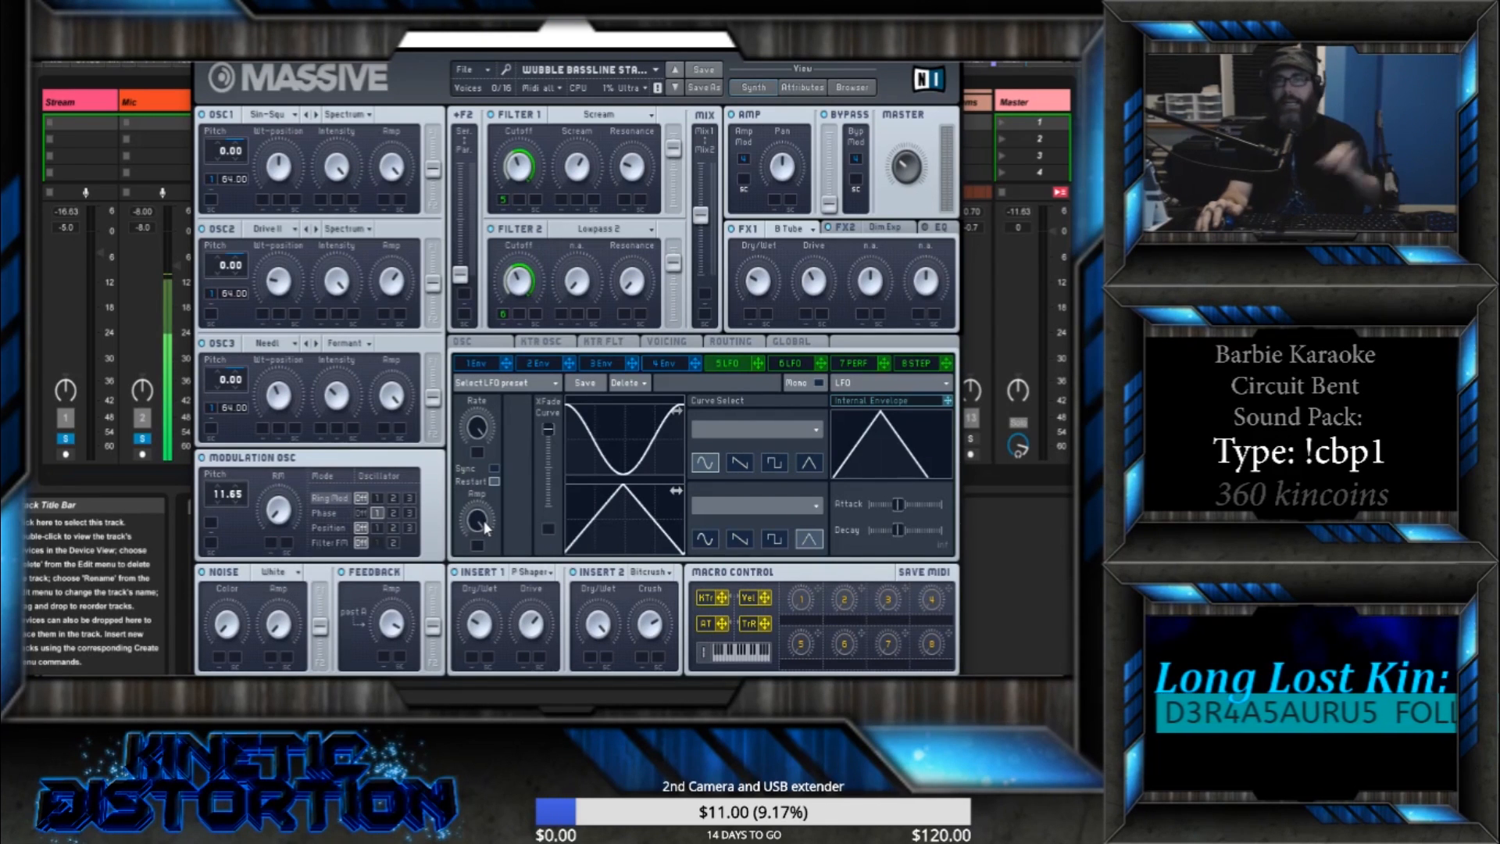
pyautogui.rightClick(475, 451)
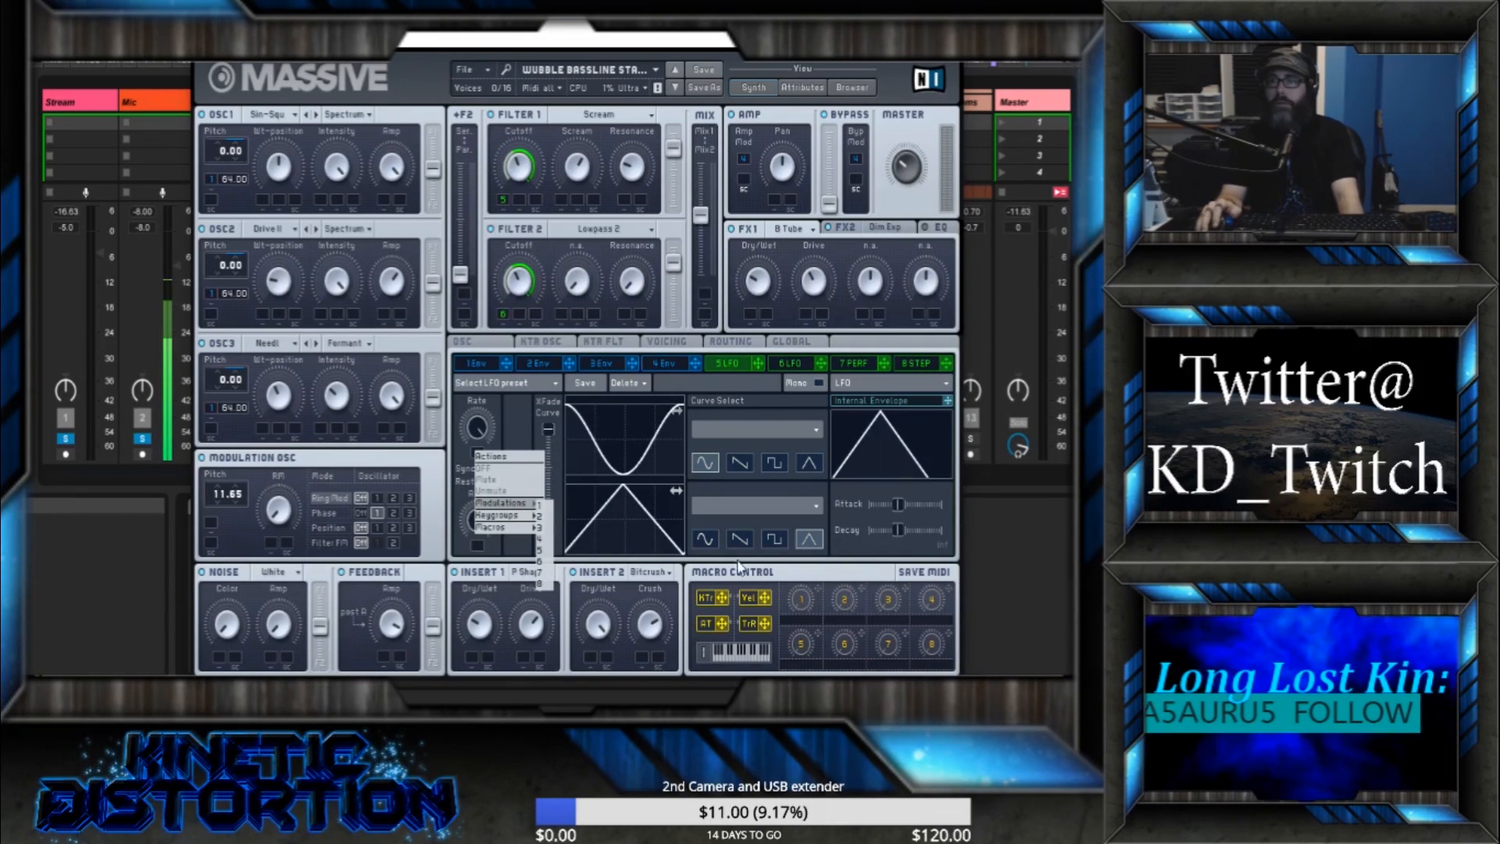
pyautogui.moveTo(530, 519)
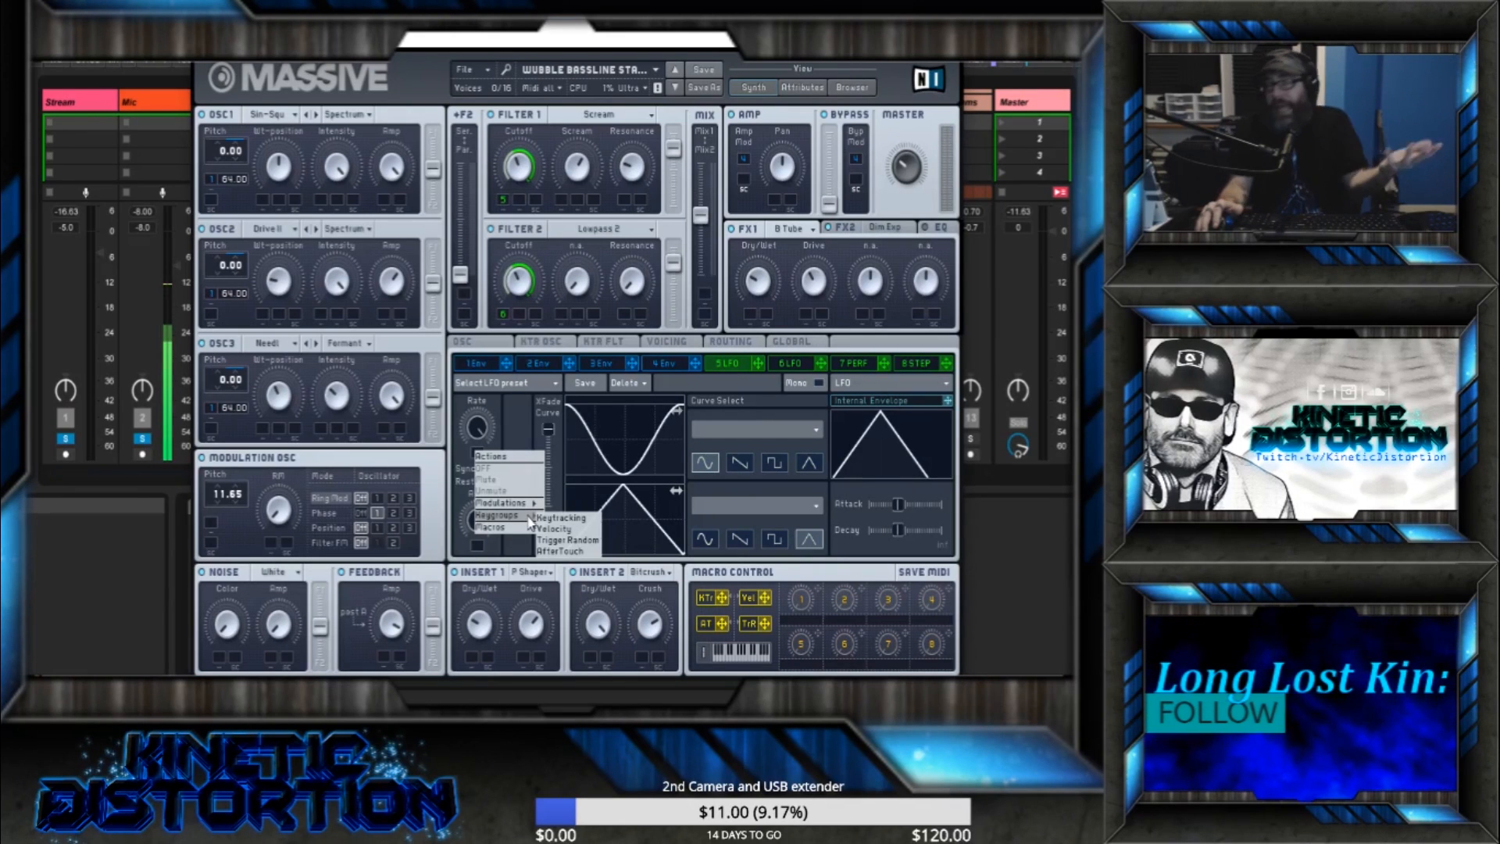
pyautogui.click(513, 401)
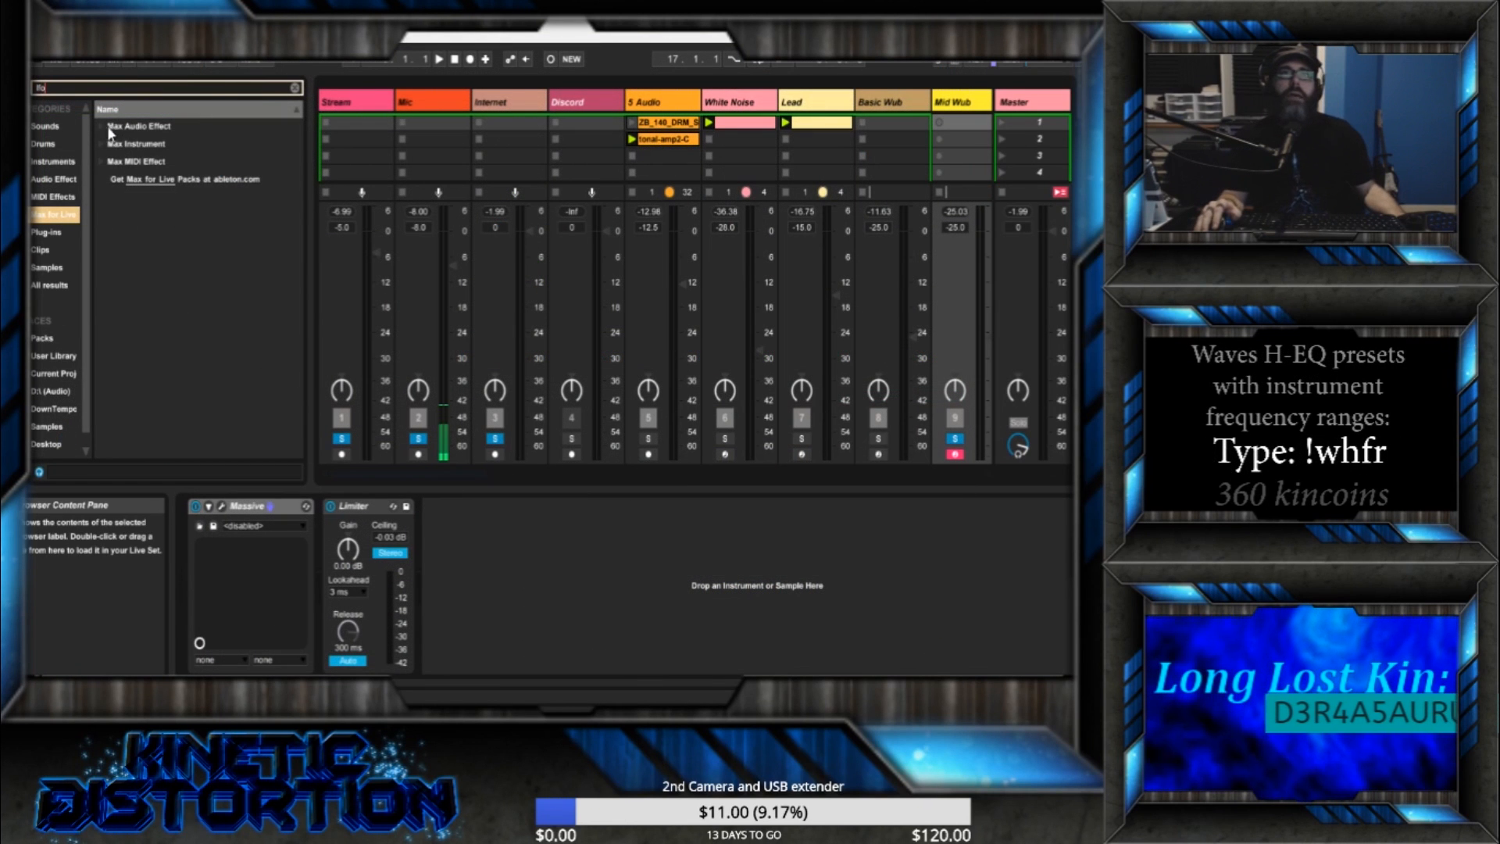
# - Add the Max audio effect LFO.amxd after the Limiter on the Mid Wub track
pyautogui.click(110, 128)
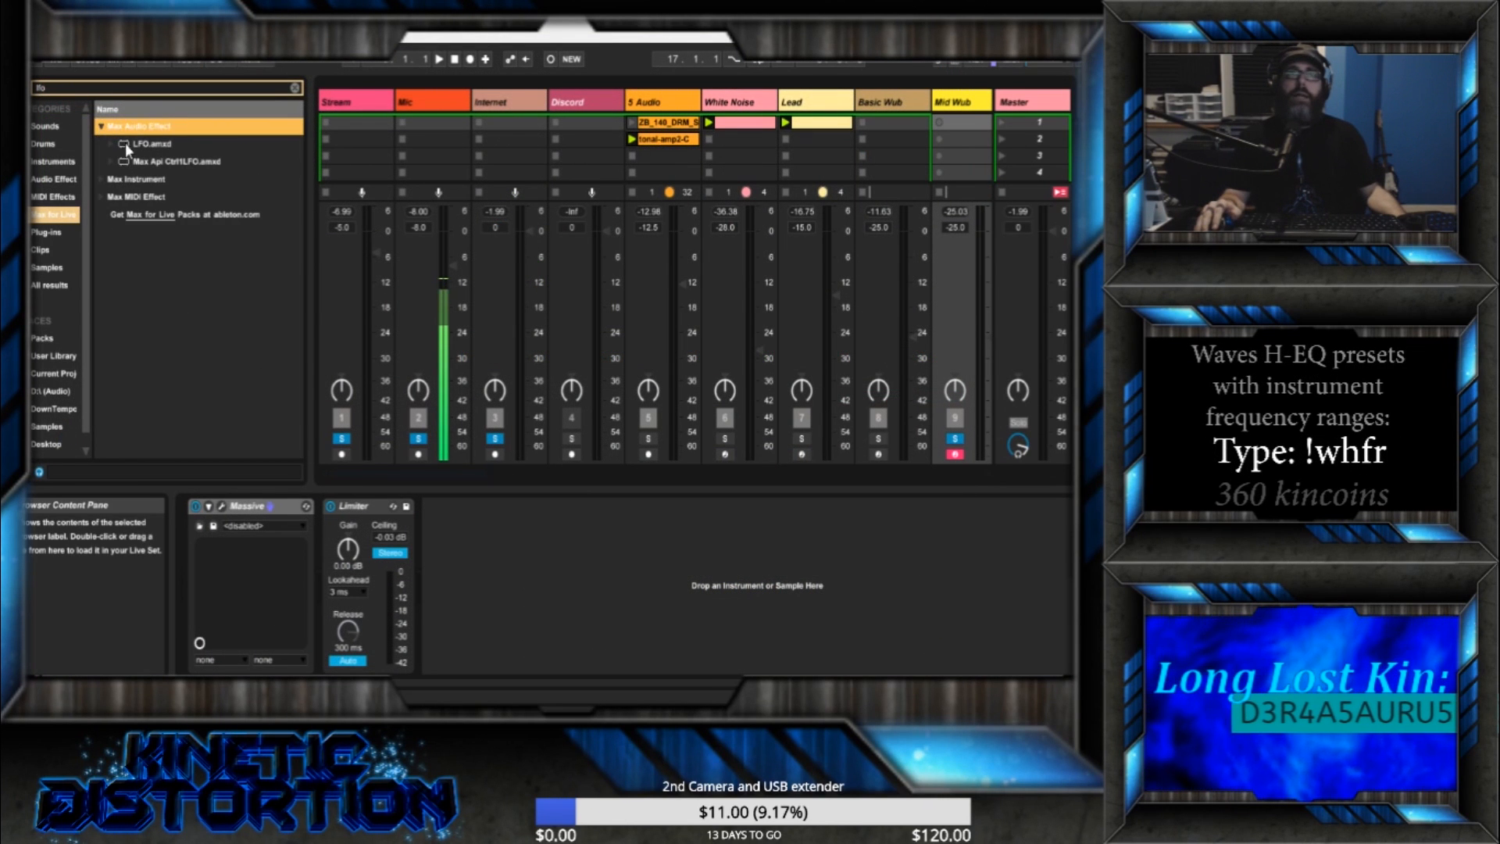
pyautogui.click(125, 145)
pyautogui.moveTo(423, 497); pyautogui.dragTo(506, 594)
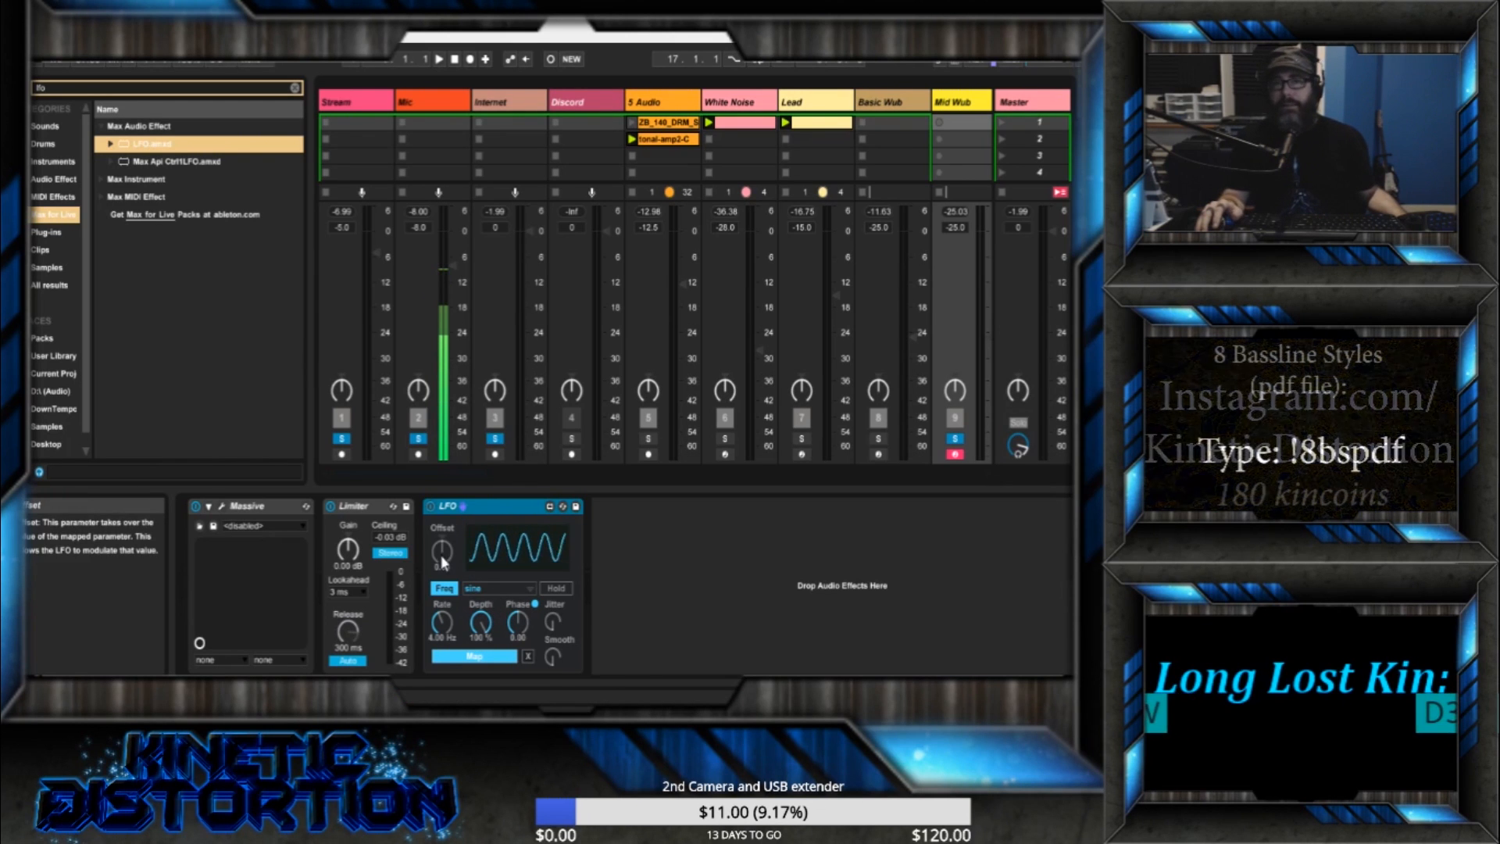
# - Lower the LFO device's Offset to flatten the wave's troughs, settling it at -0.81
pyautogui.click(440, 555)
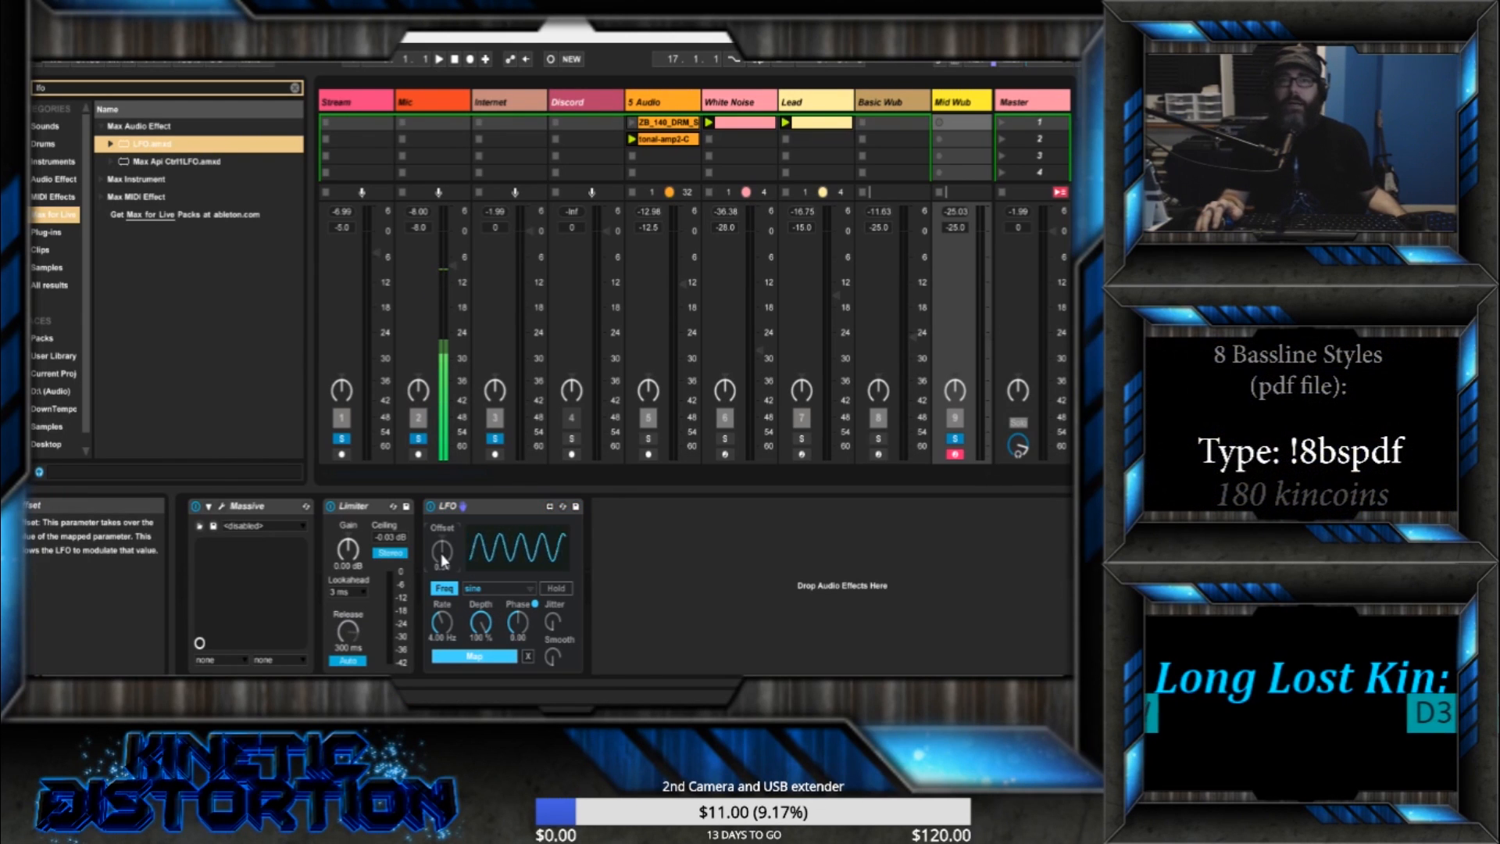
pyautogui.moveTo(443, 557); pyautogui.dragTo(442, 617)
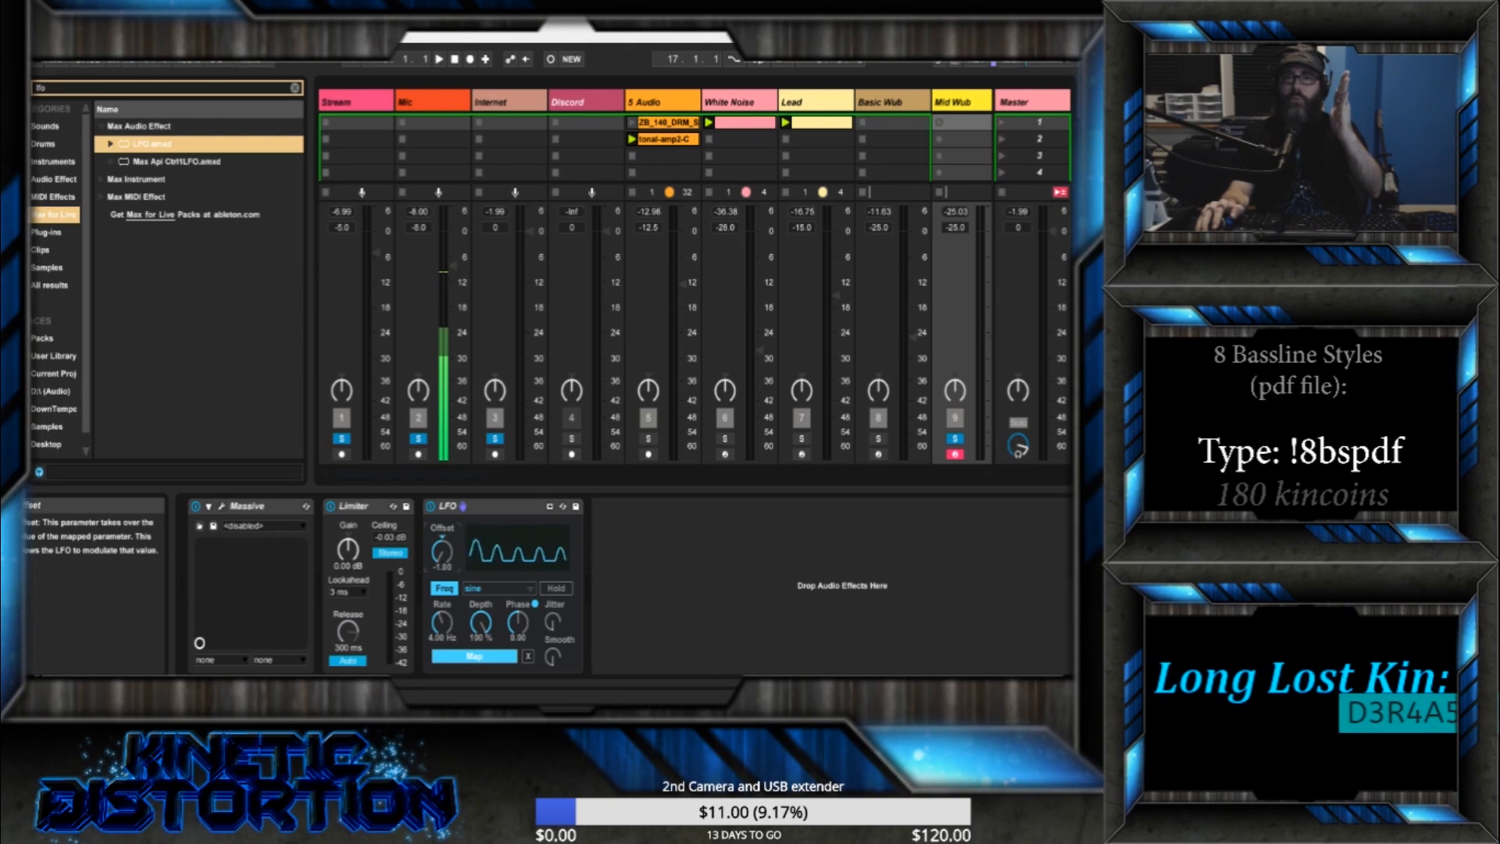
pyautogui.moveTo(443, 550)
pyautogui.mouseDown()
pyautogui.moveTo(442, 511)
pyautogui.moveTo(442, 541)
pyautogui.mouseUp()
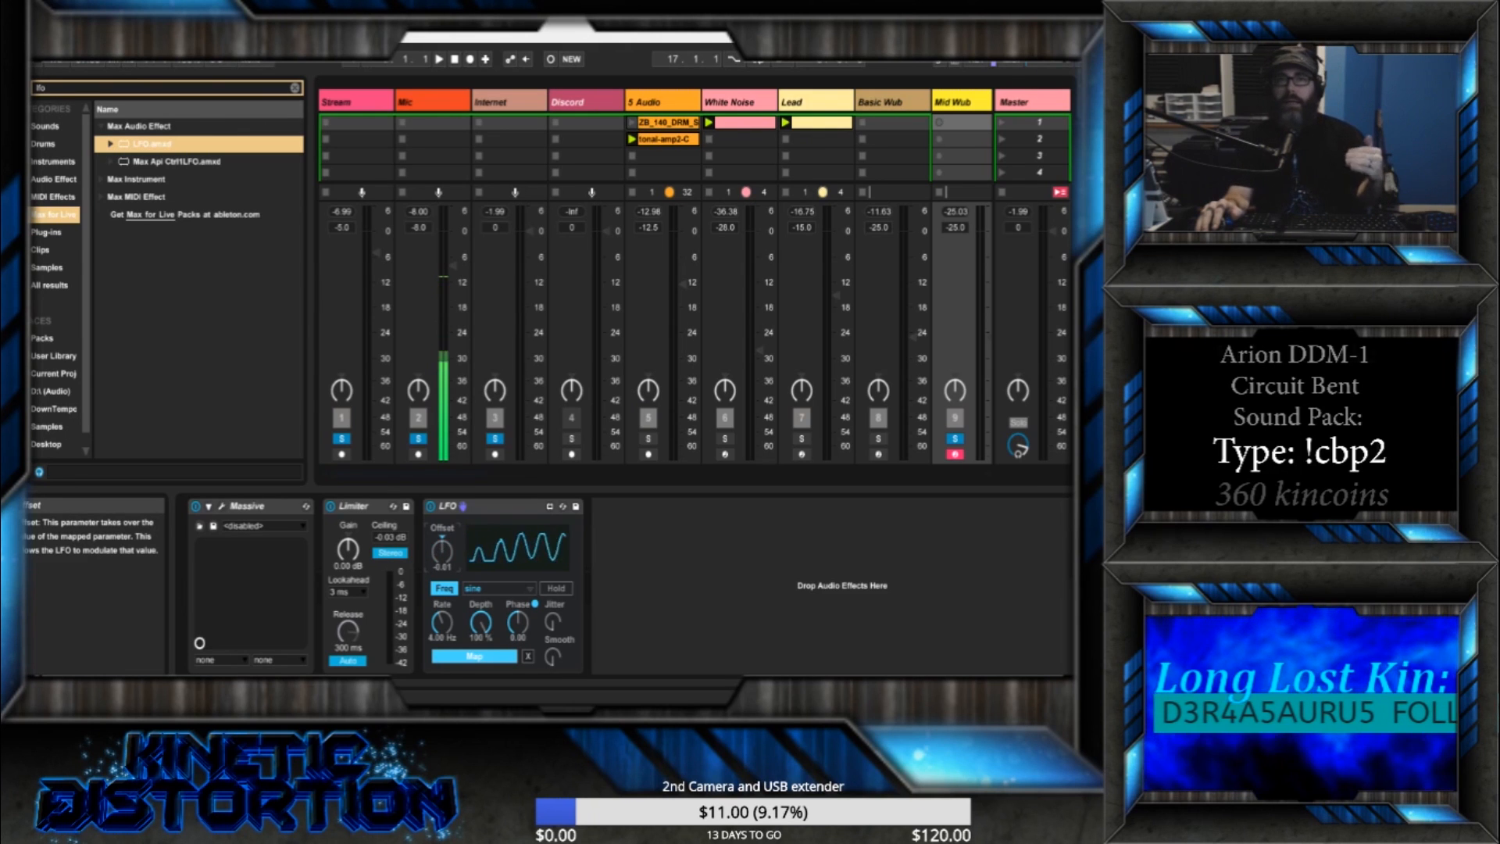
# - Compare the LFO device's synced rate mode with the free one by trying different synced rates, and return it to Freq
pyautogui.click(444, 588)
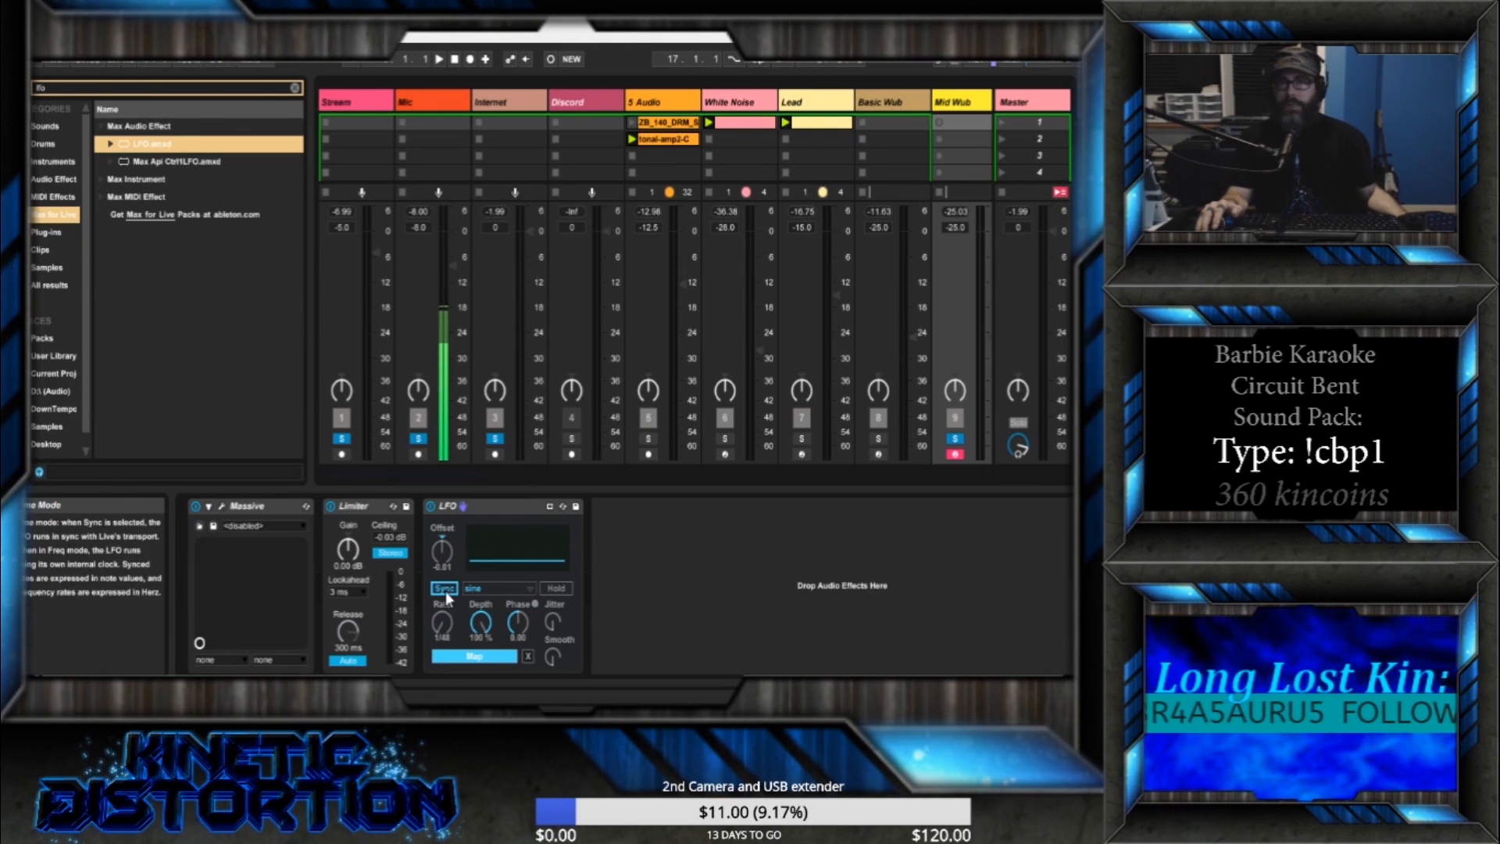
pyautogui.click(442, 623)
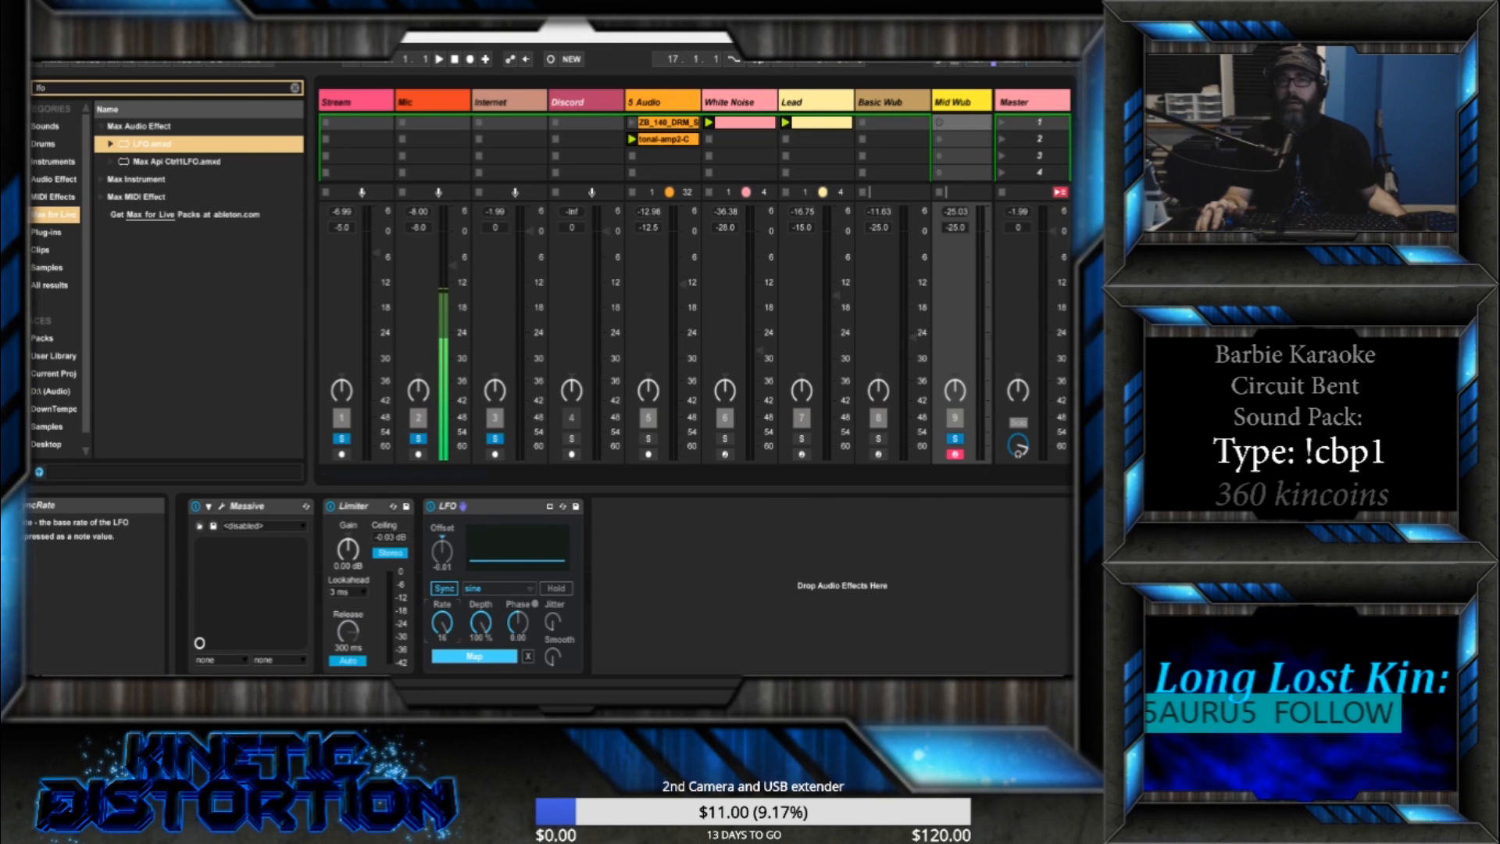
pyautogui.moveTo(443, 623); pyautogui.dragTo(442, 634)
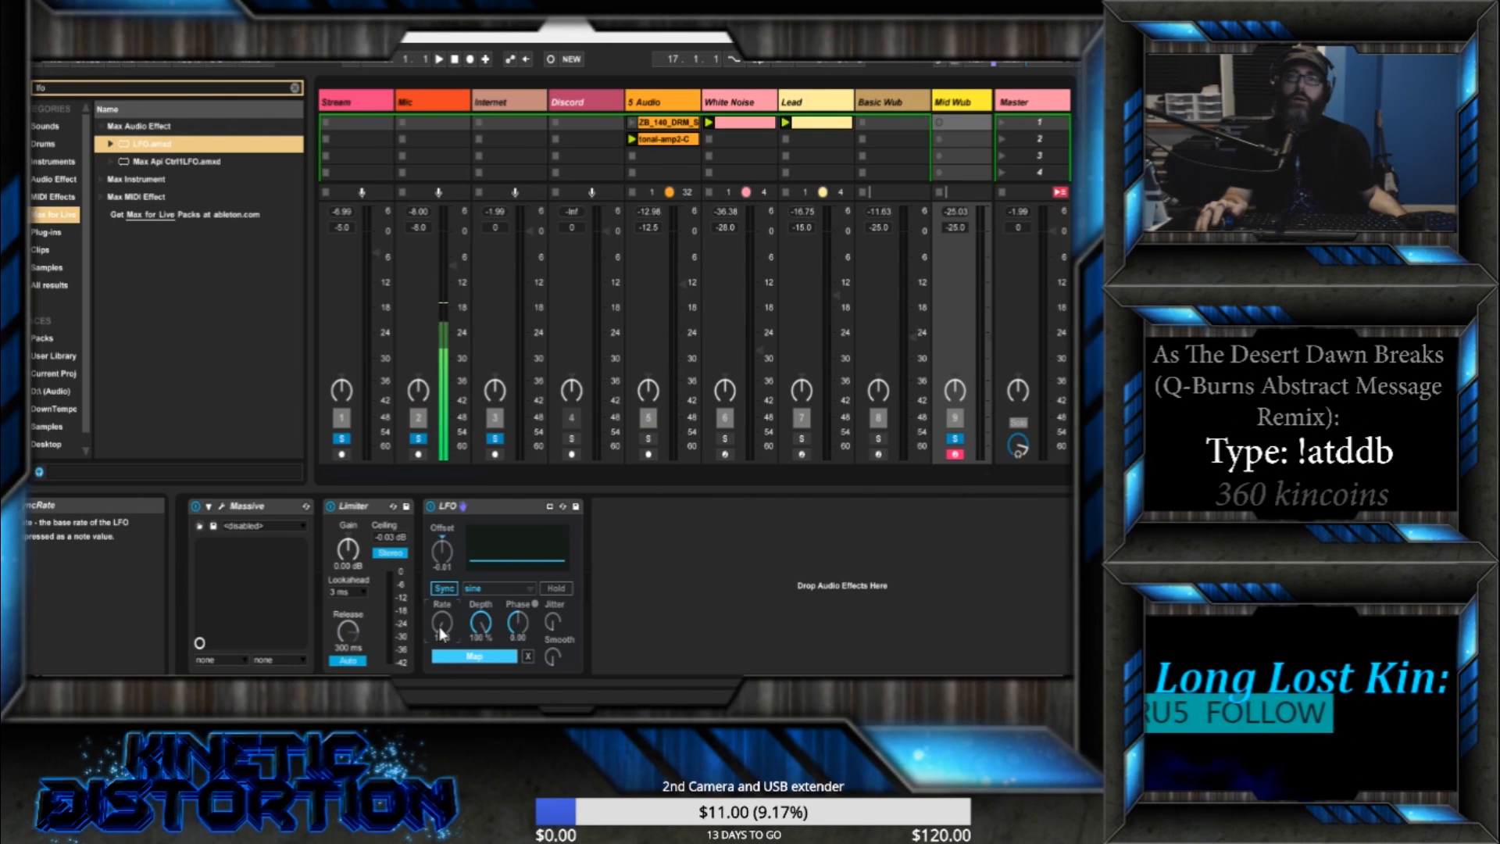
pyautogui.click(443, 589)
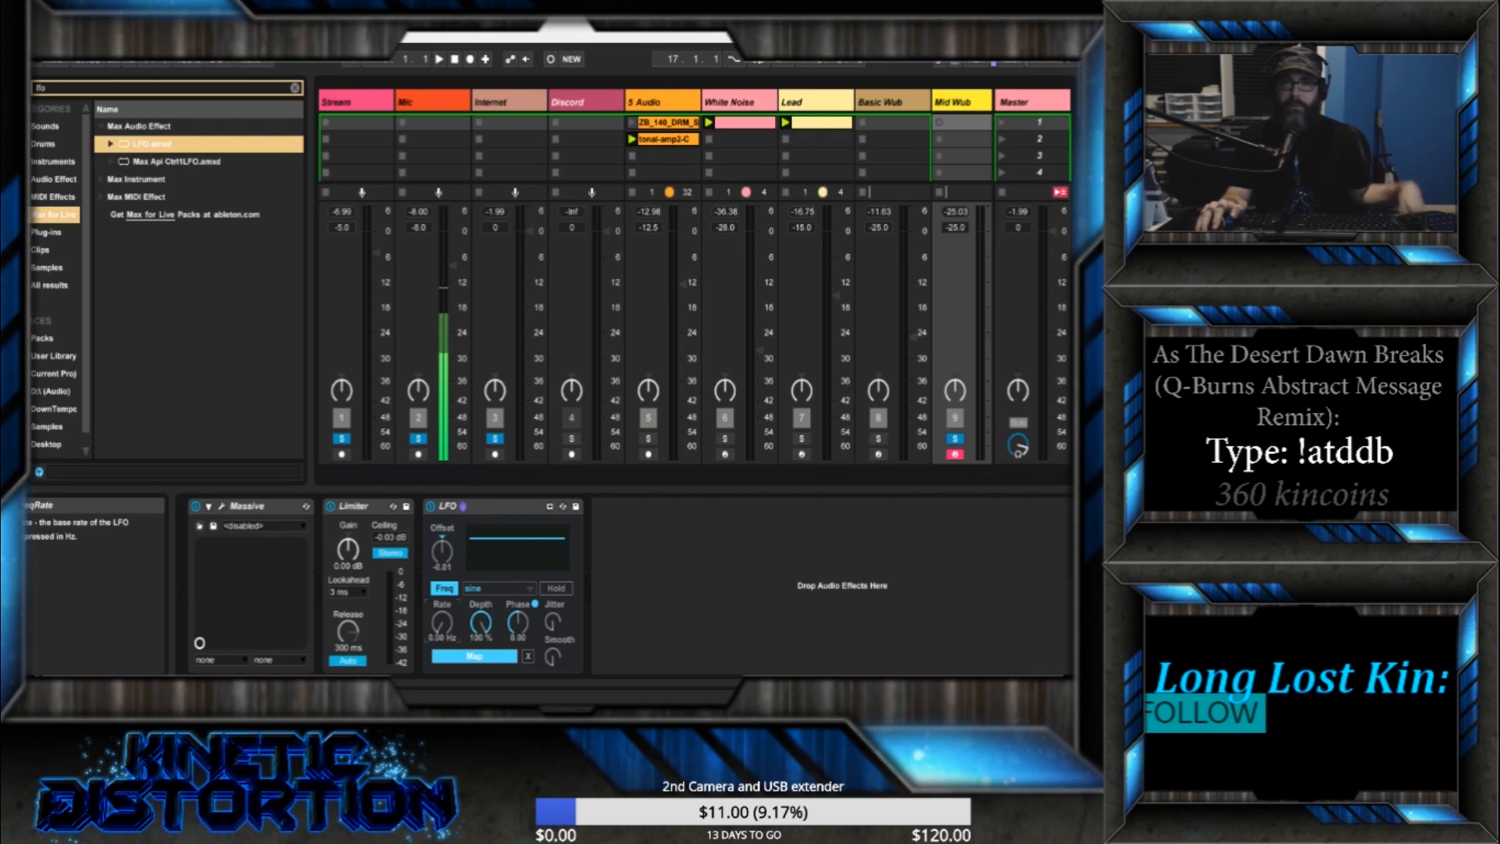
# - Raise the LFO device's Rate to 40 Hz, reduce its Depth to 26.2 % and slow the Rate to 3.16 Hz
pyautogui.moveTo(442, 623); pyautogui.dragTo(443, 545)
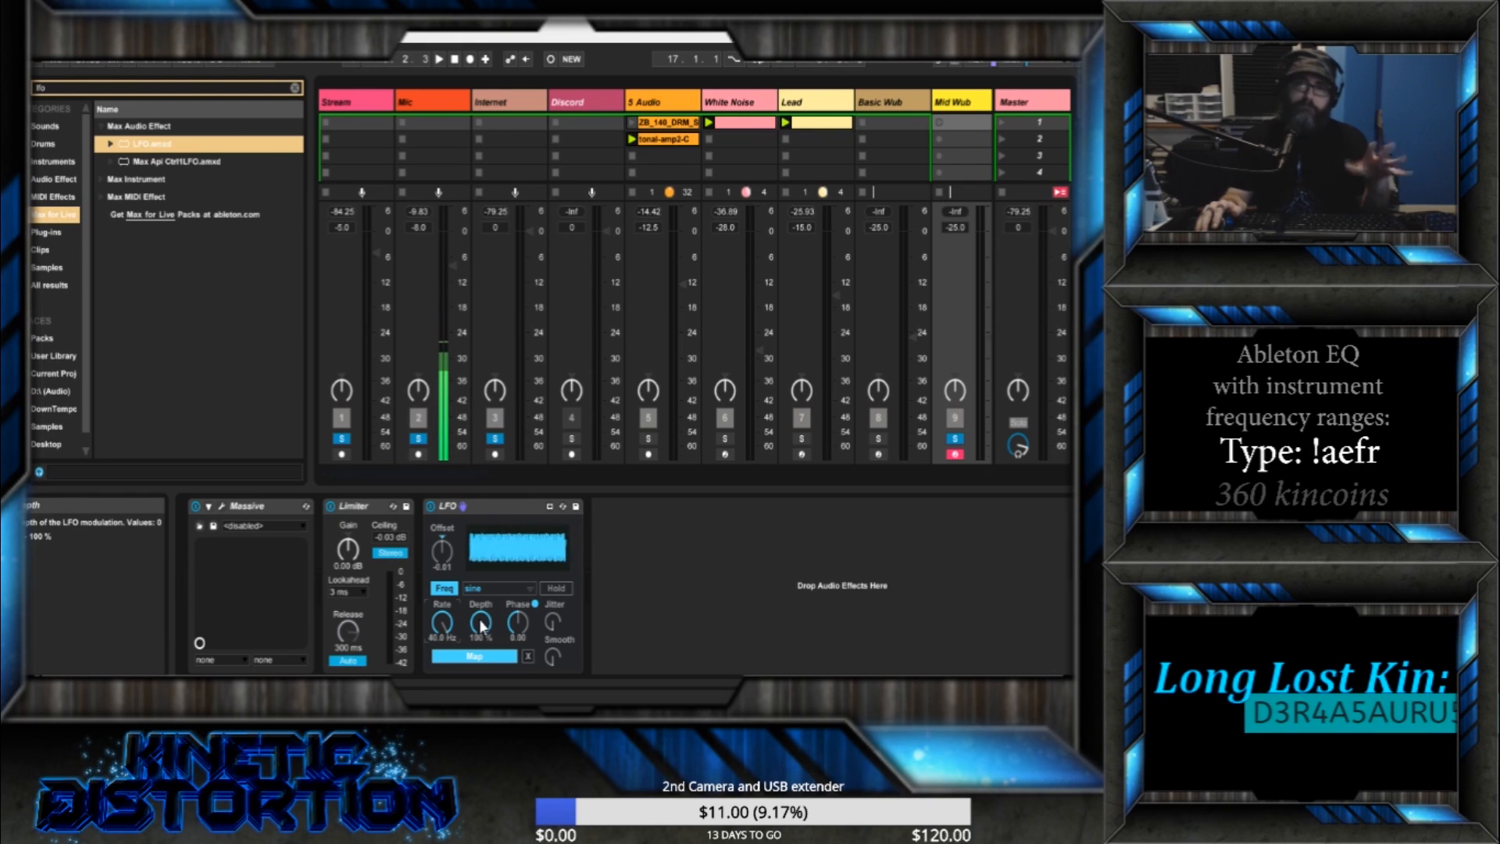
pyautogui.moveTo(481, 622); pyautogui.dragTo(481, 653)
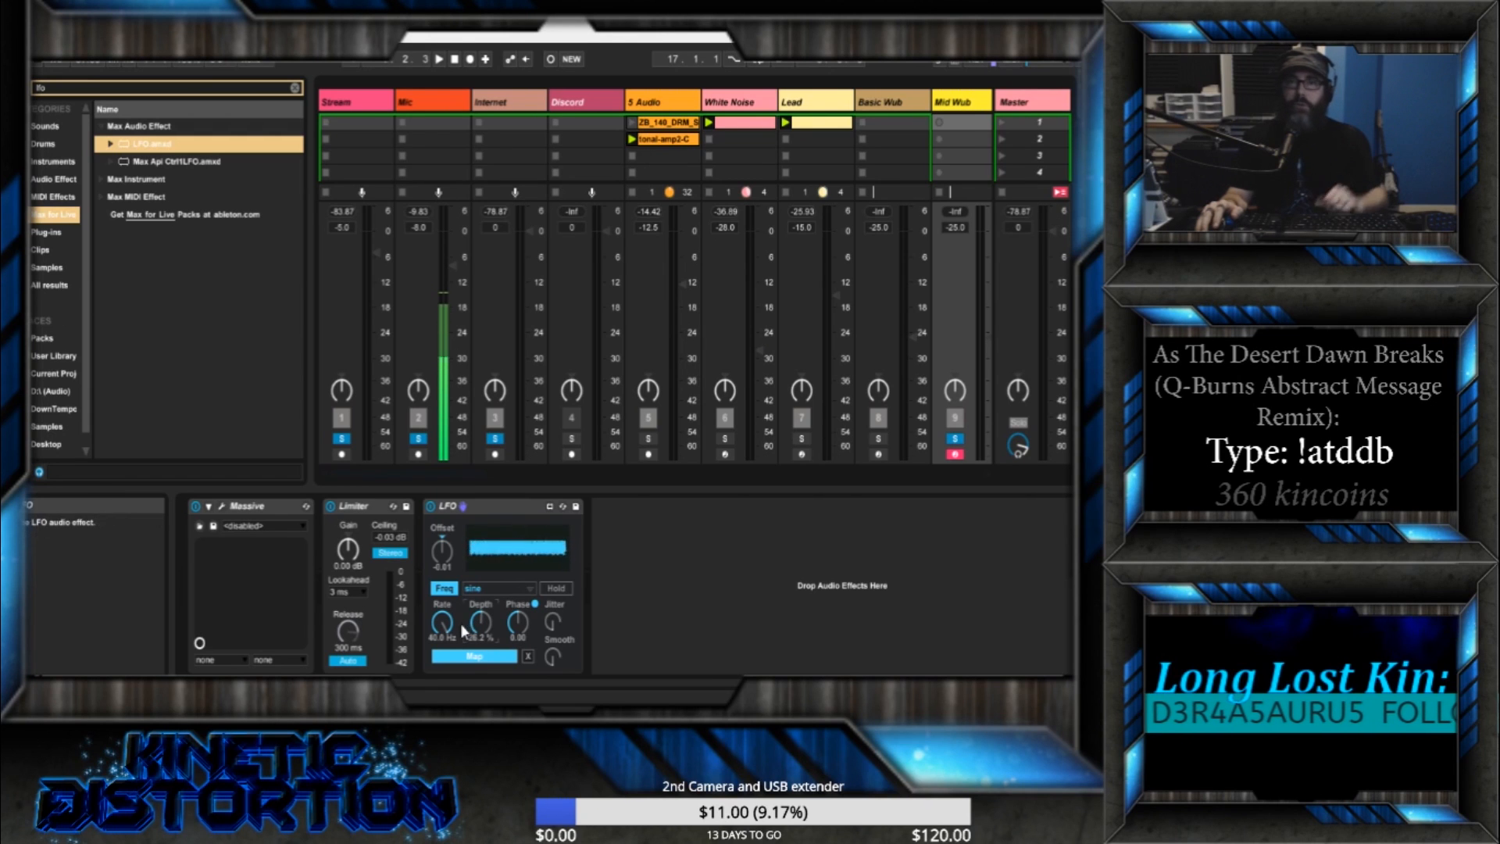
pyautogui.moveTo(442, 623); pyautogui.dragTo(442, 670)
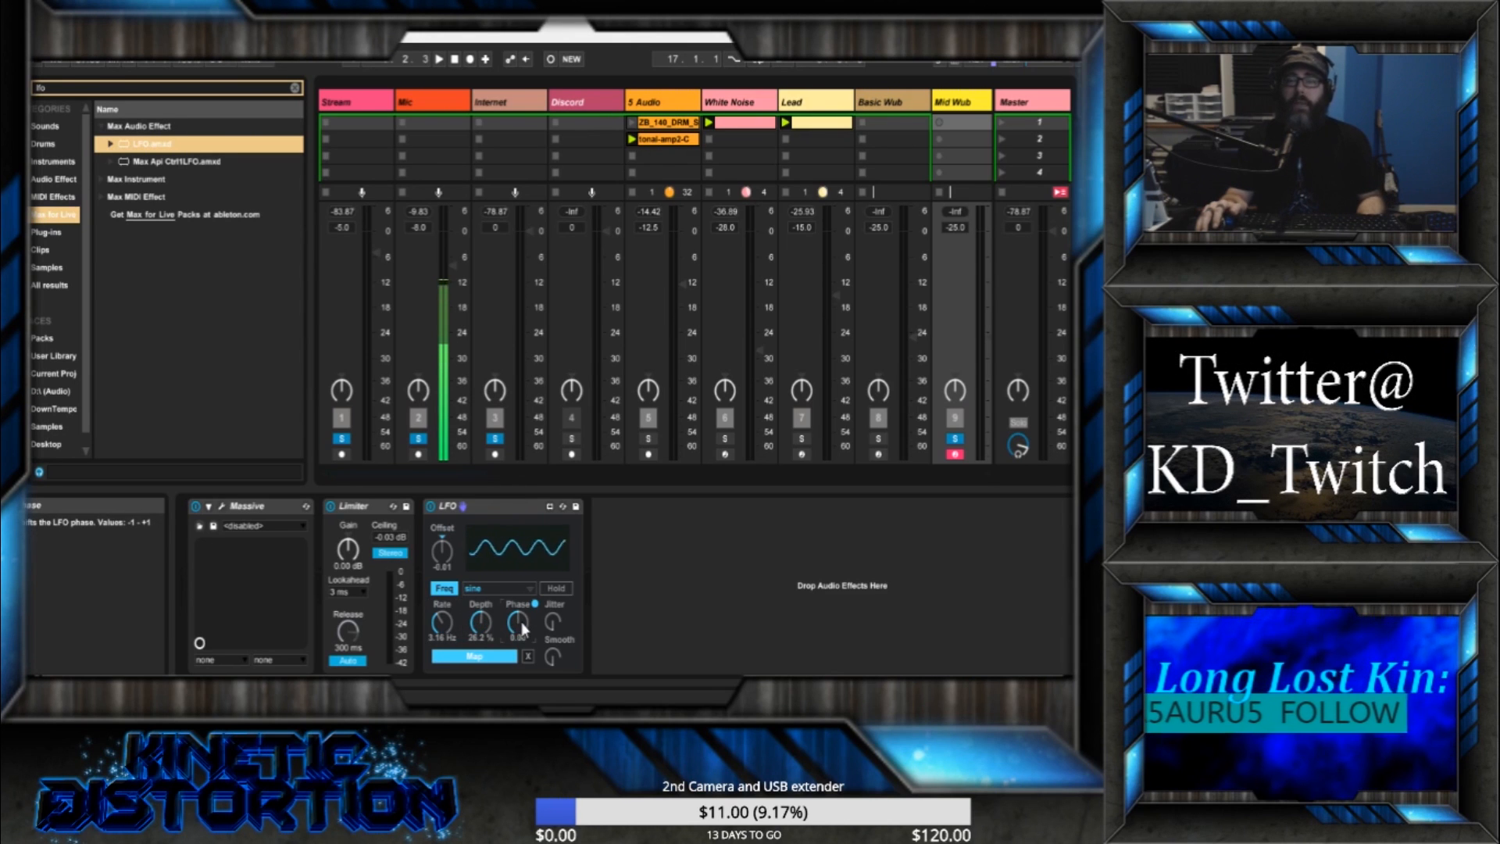
# - Slow the LFO device's Rate to 0.09 Hz with Phase at -0.66, and freeze and release its output with Hold
pyautogui.press('space')
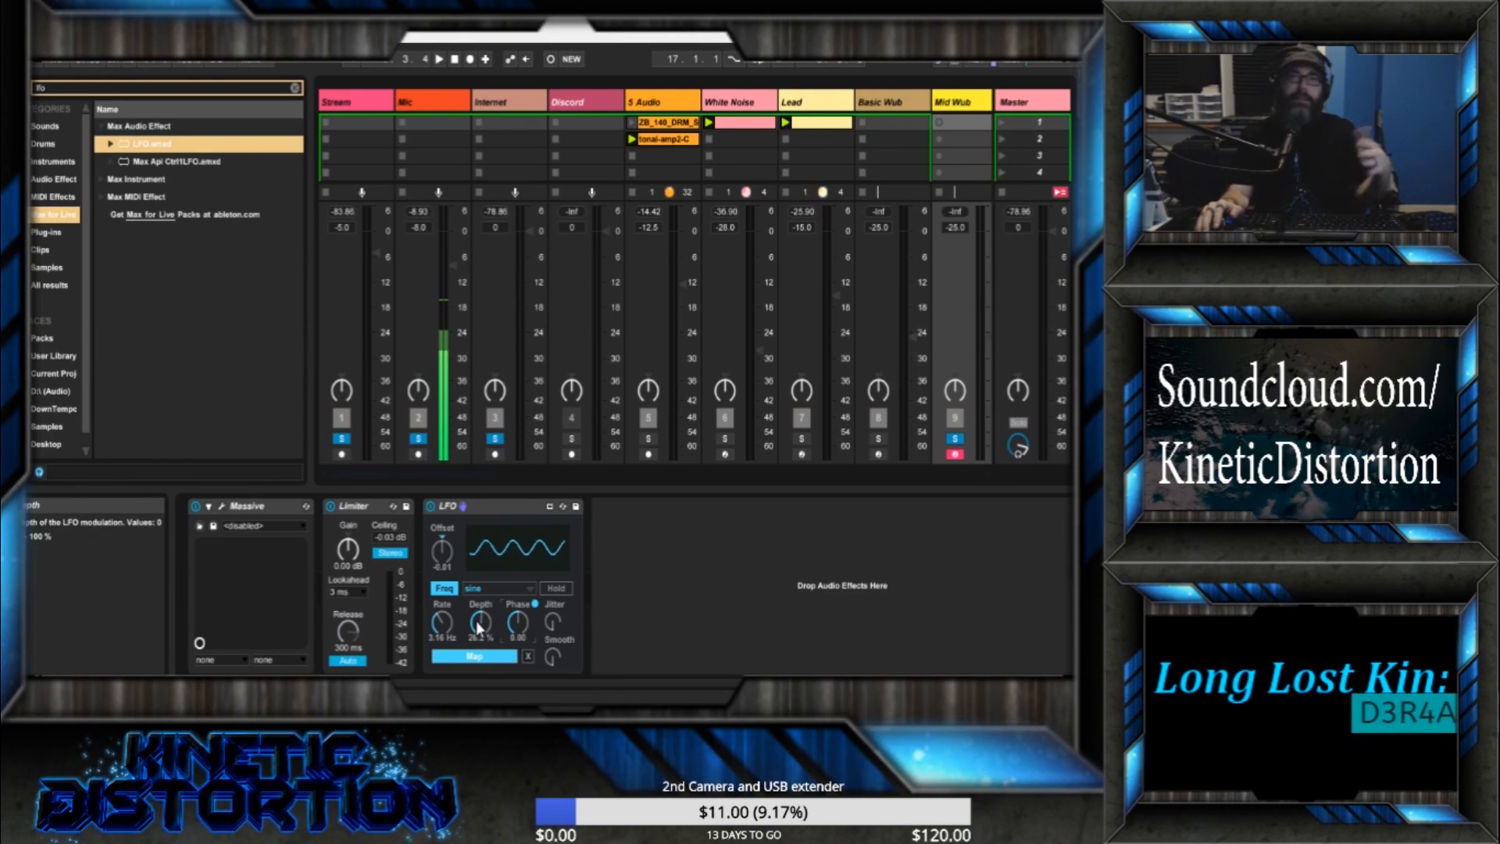
pyautogui.moveTo(445, 622); pyautogui.dragTo(445, 656)
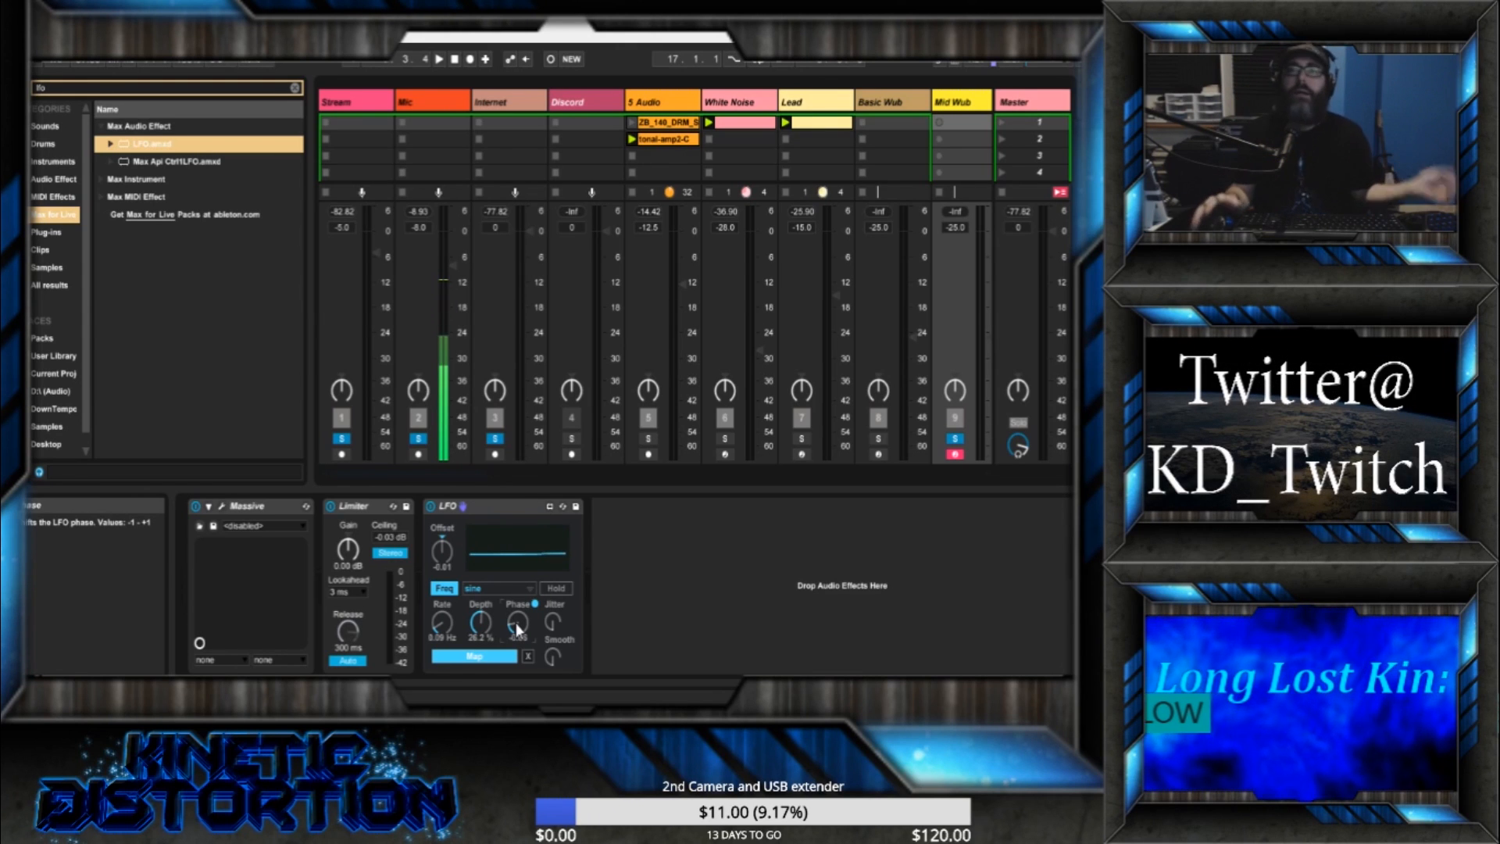
pyautogui.click(556, 588)
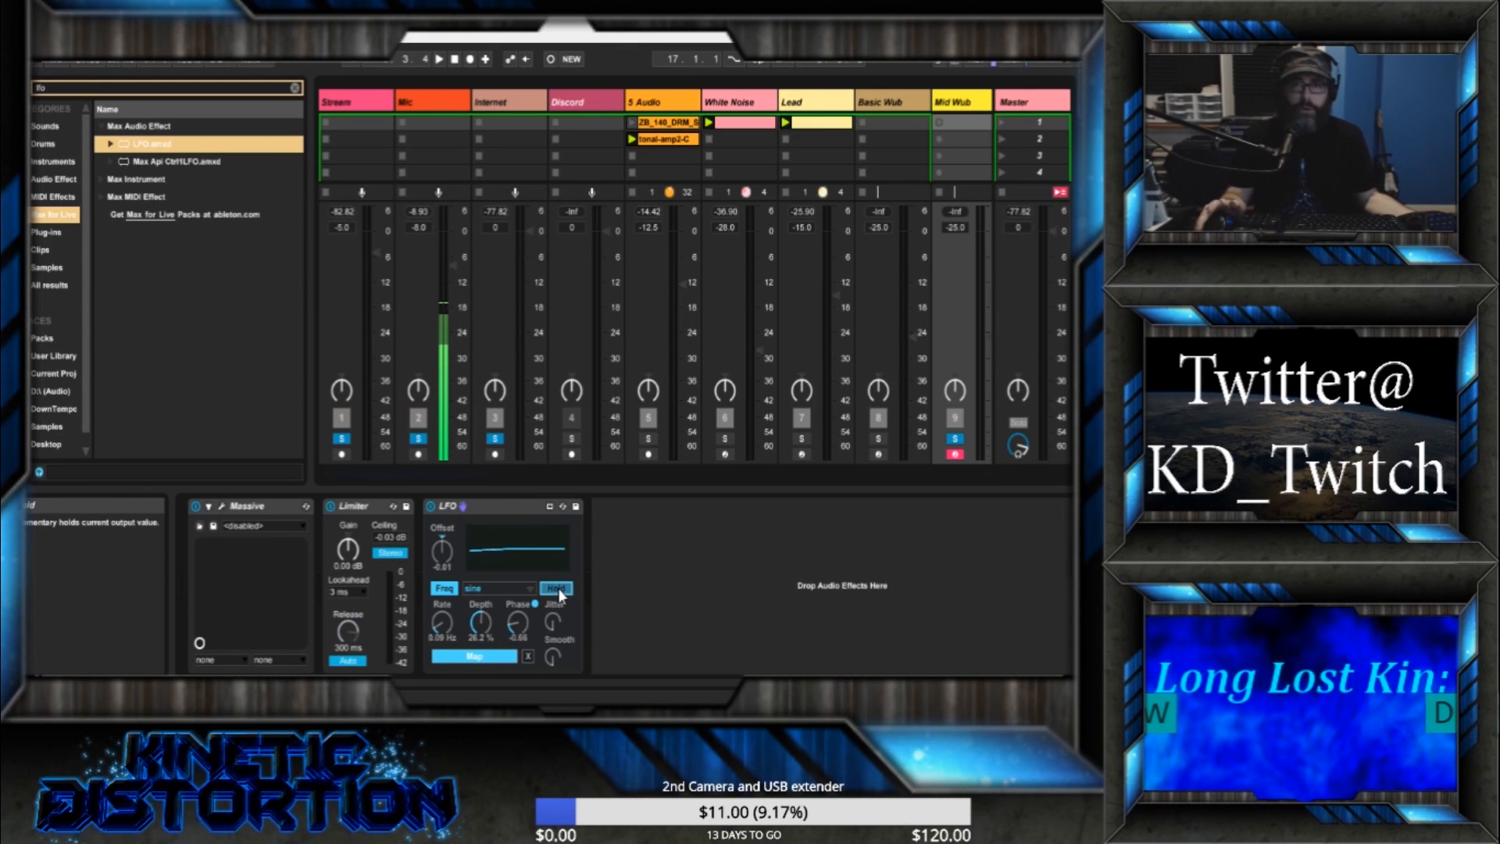
pyautogui.click(556, 587)
pyautogui.click(556, 587)
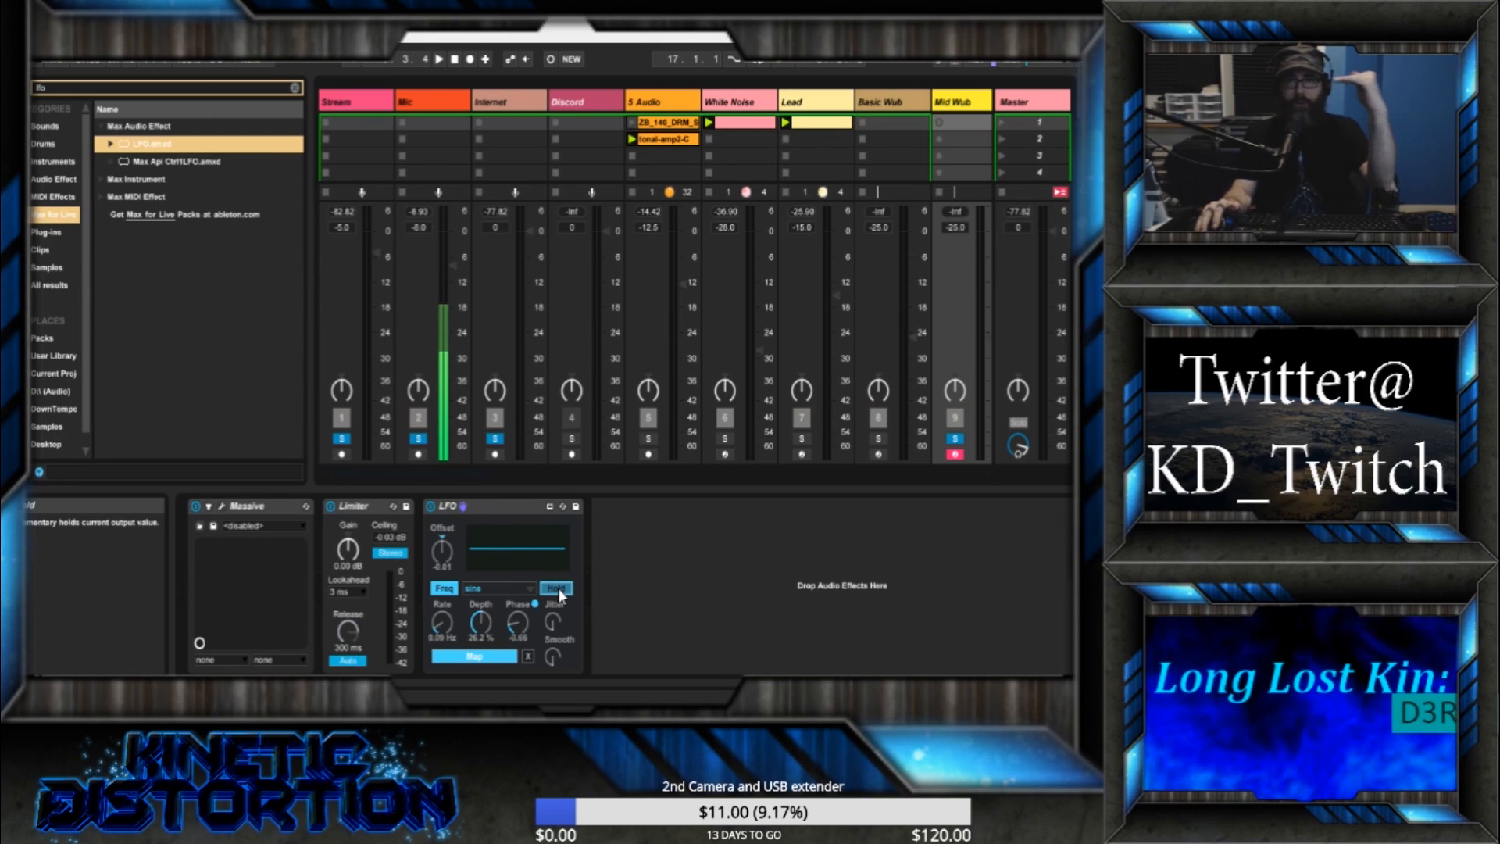
pyautogui.click(558, 589)
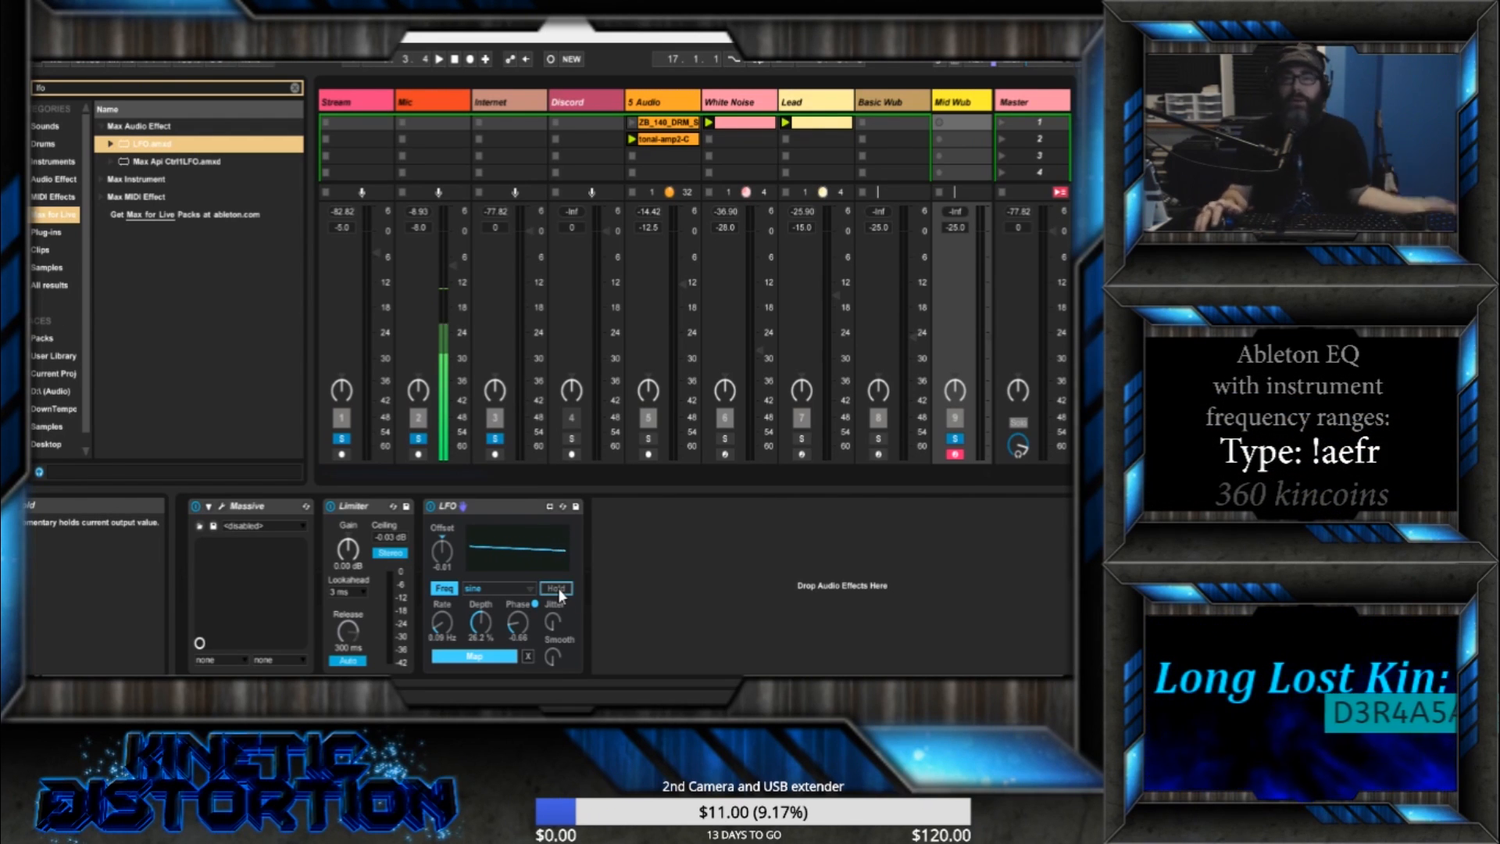
# - Add a little Jitter to the LFO device and map its output to the Limiter's Gain
pyautogui.click(550, 625)
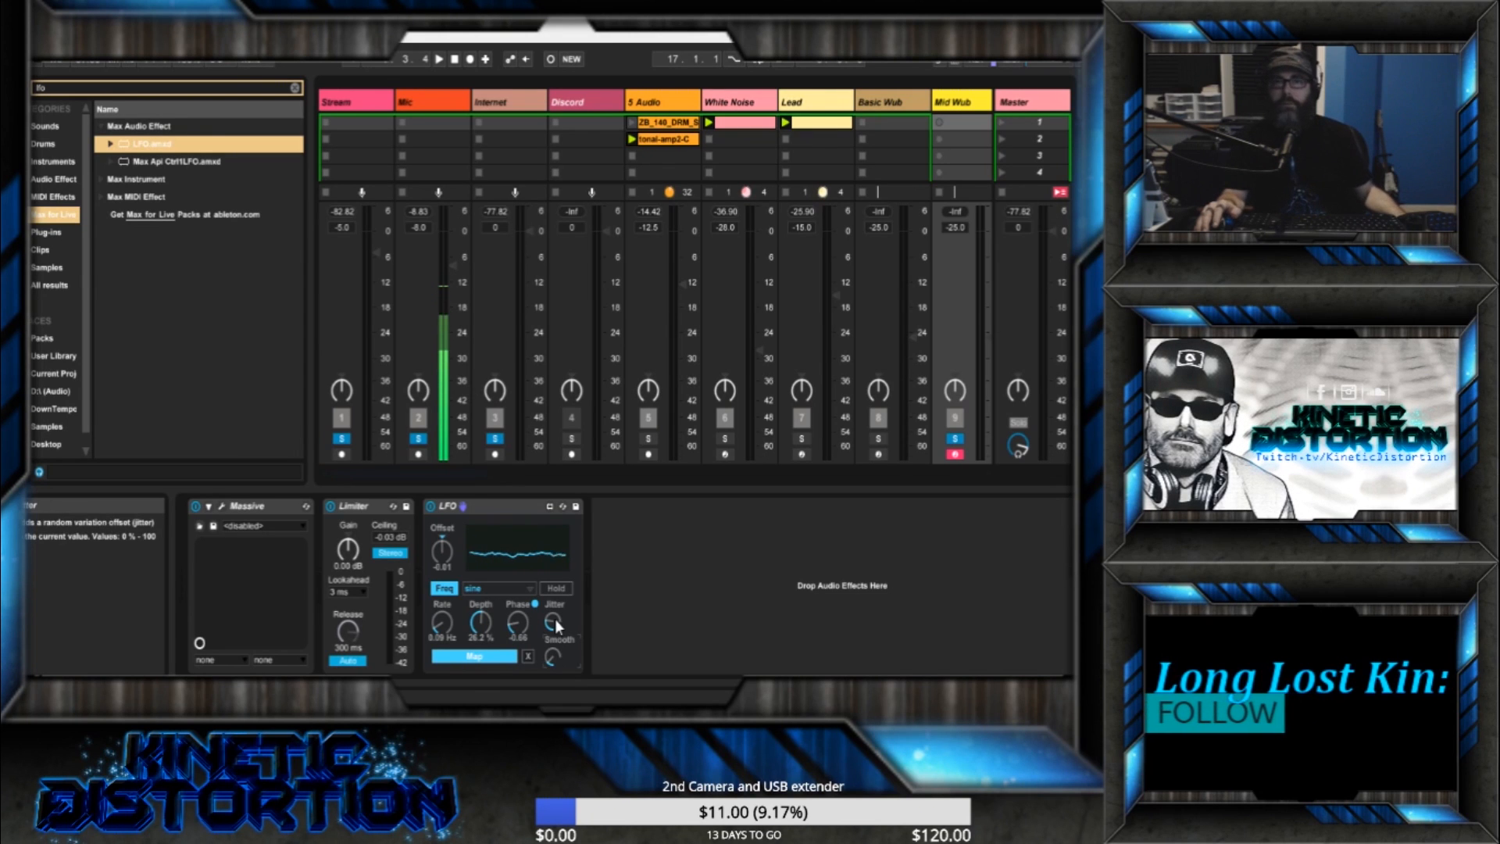
pyautogui.moveTo(553, 622)
pyautogui.mouseDown()
pyautogui.moveTo(553, 598)
pyautogui.moveTo(555, 622)
pyautogui.mouseUp()
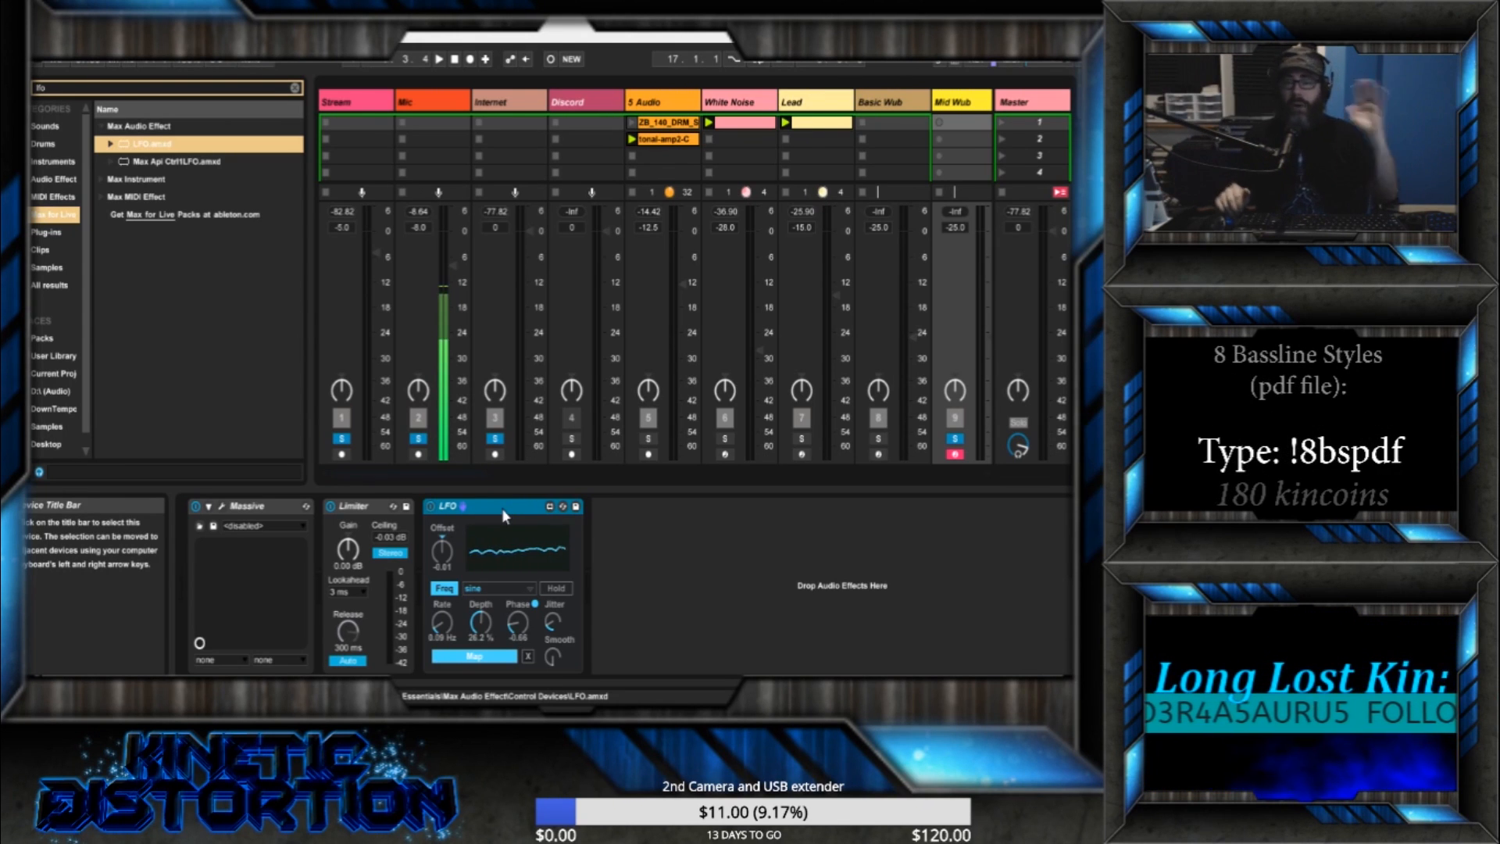
pyautogui.click(482, 658)
pyautogui.click(346, 551)
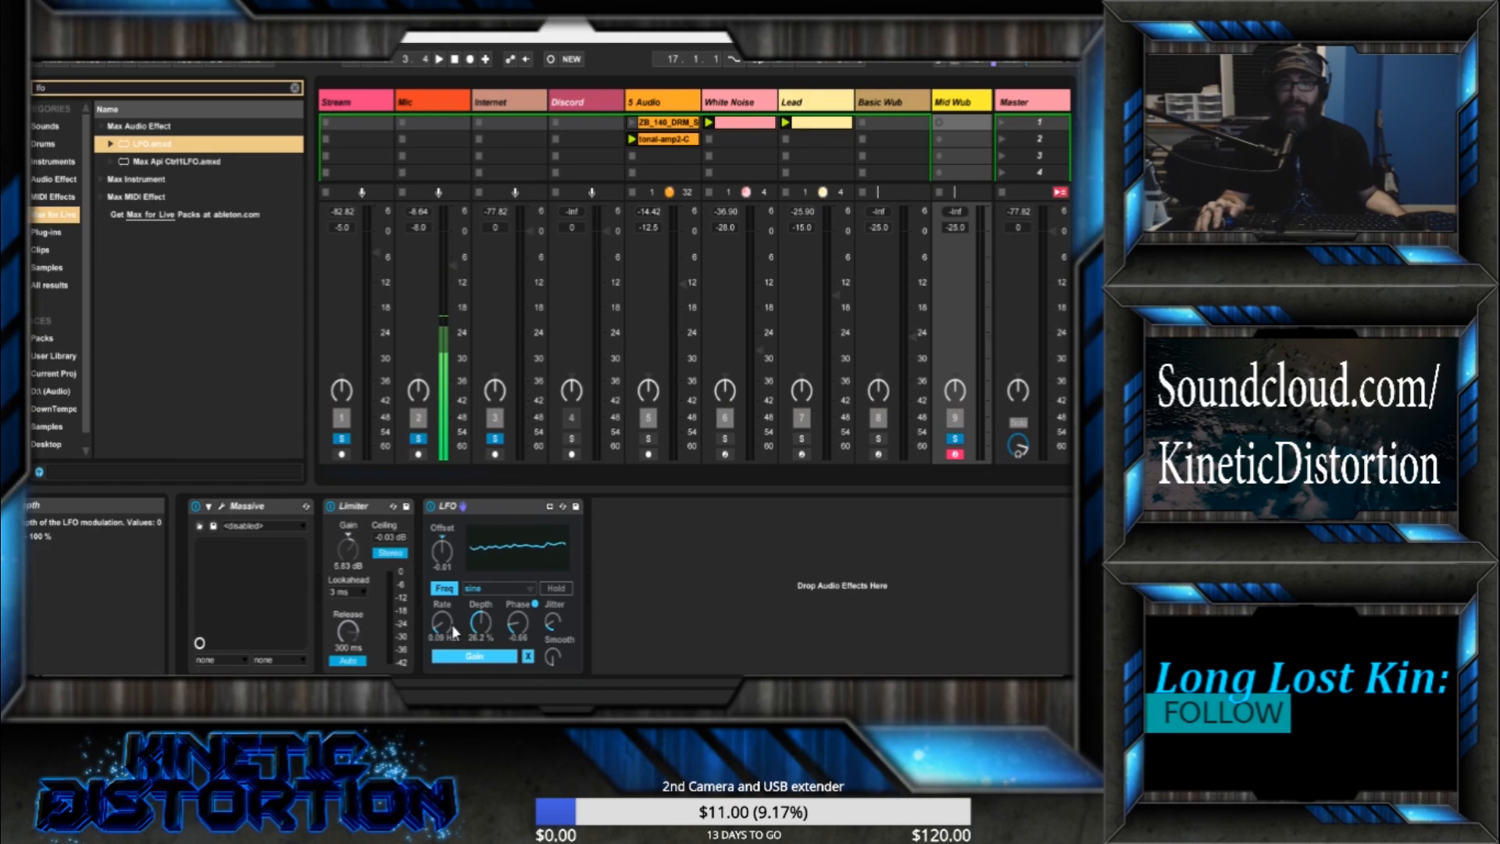
# - Remove the LFO's Jitter, set its Rate to 0.29 Hz and play the set briefly to demonstrate the modulated Gain
pyautogui.moveTo(551, 622); pyautogui.dragTo(552, 649)
pyautogui.moveTo(440, 624); pyautogui.dragTo(442, 663)
pyautogui.press('space')
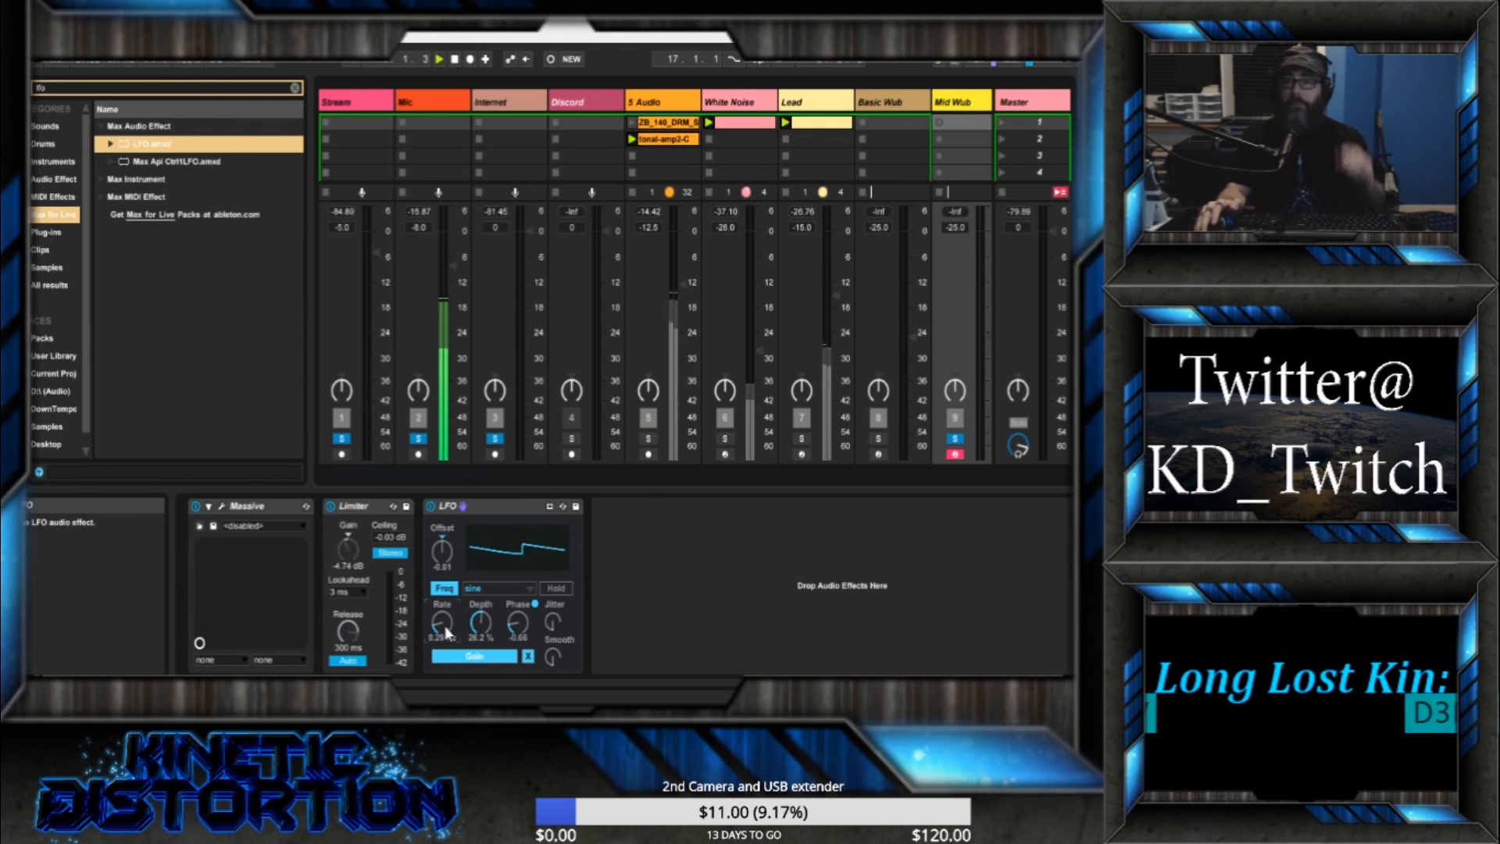
pyautogui.click(456, 60)
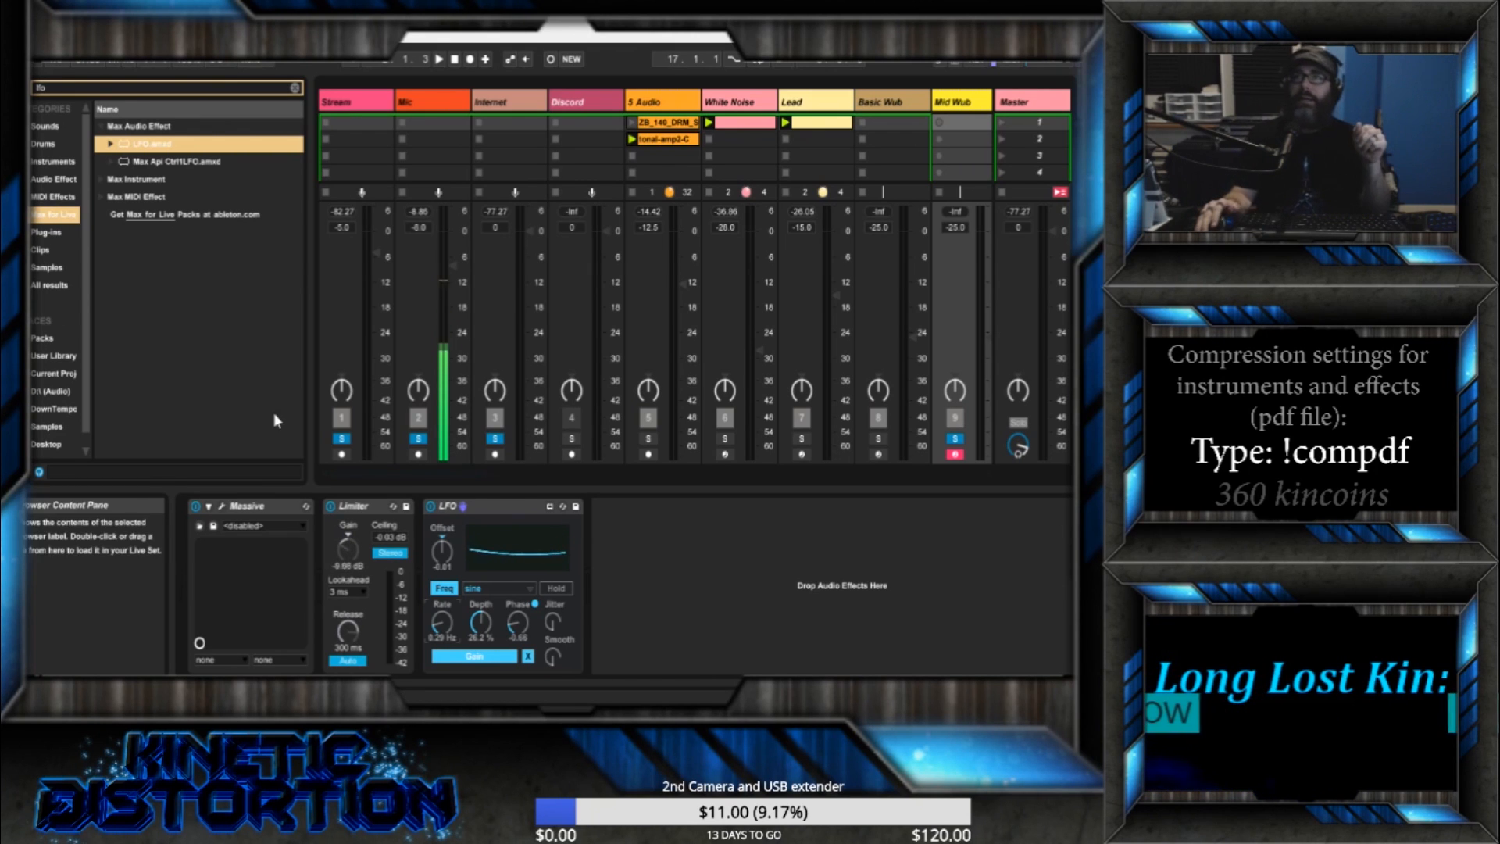
# - Unsolo the Stream, Mic, Internet and Mid Wub tracks, hide the browser and delete the LFO device
pyautogui.click(493, 441)
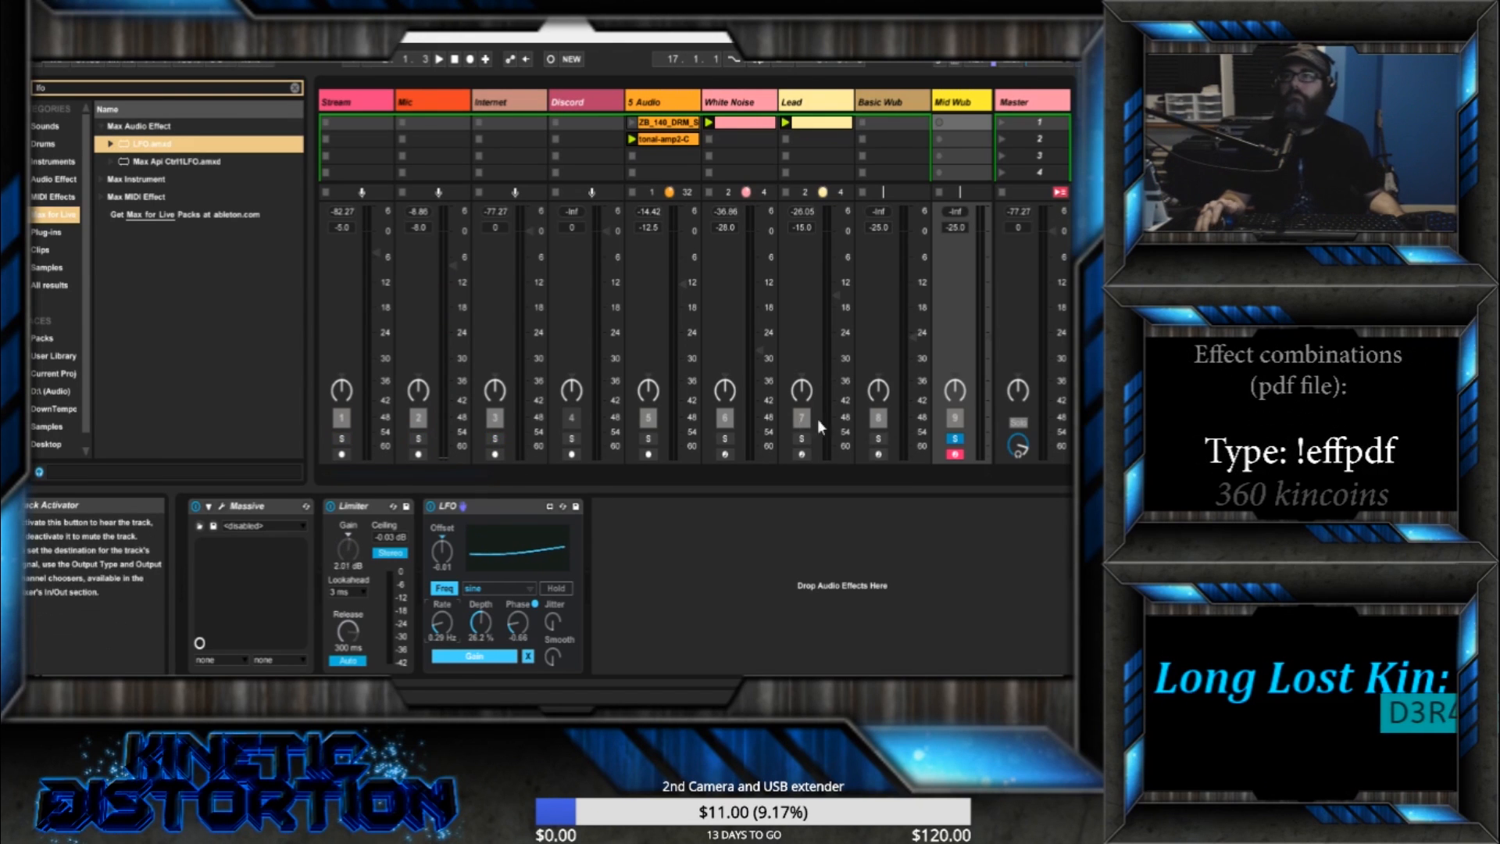
pyautogui.click(955, 439)
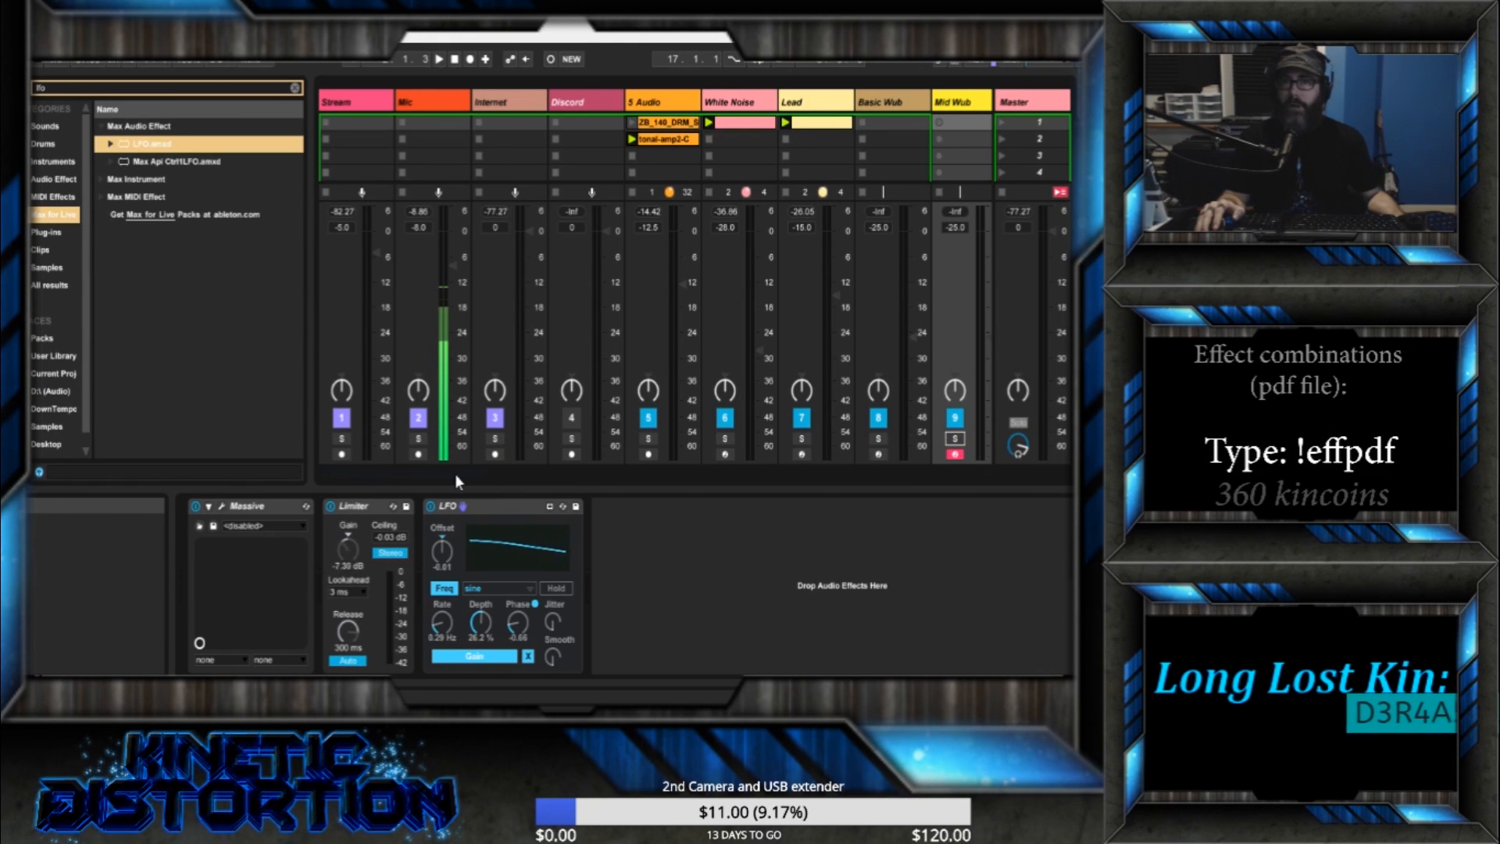
pyautogui.click(36, 78)
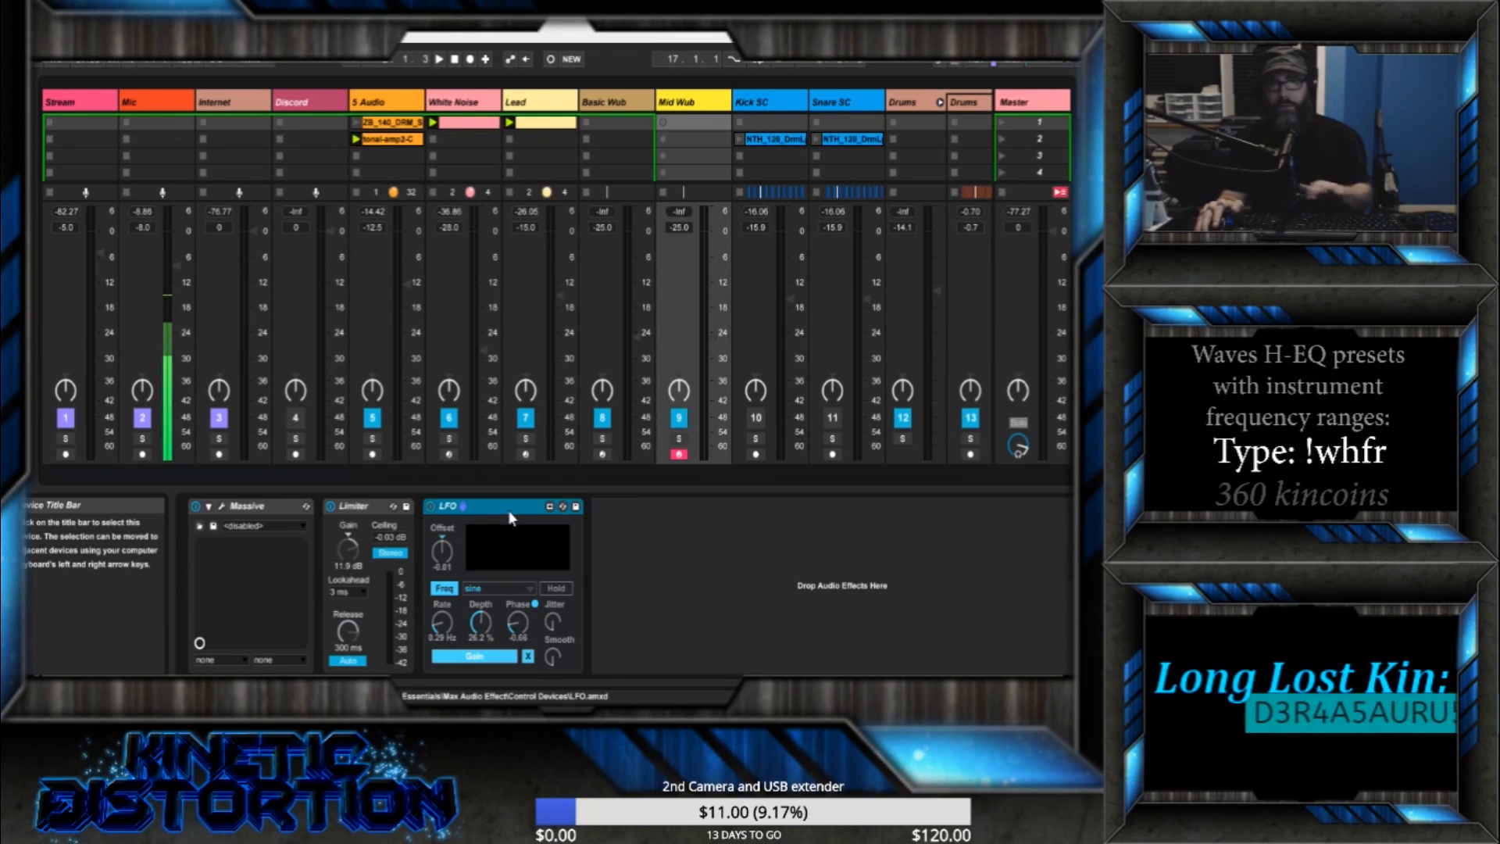
pyautogui.press('Delete')
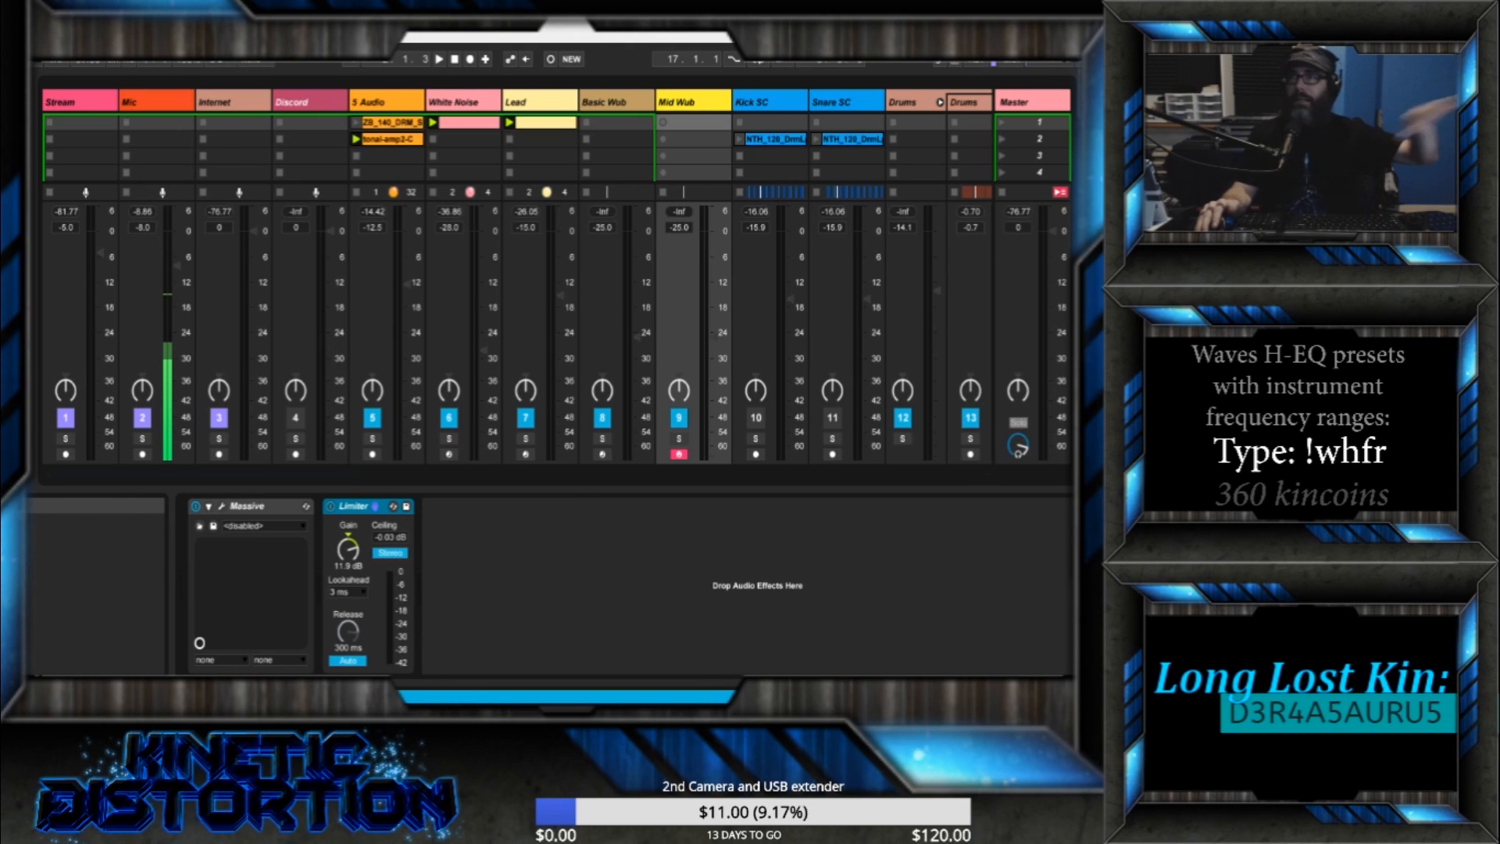
# - Show the return tracks and open the OhmBoyz delay plug-in on the E Nonono Delay return
pyautogui.click(1049, 104)
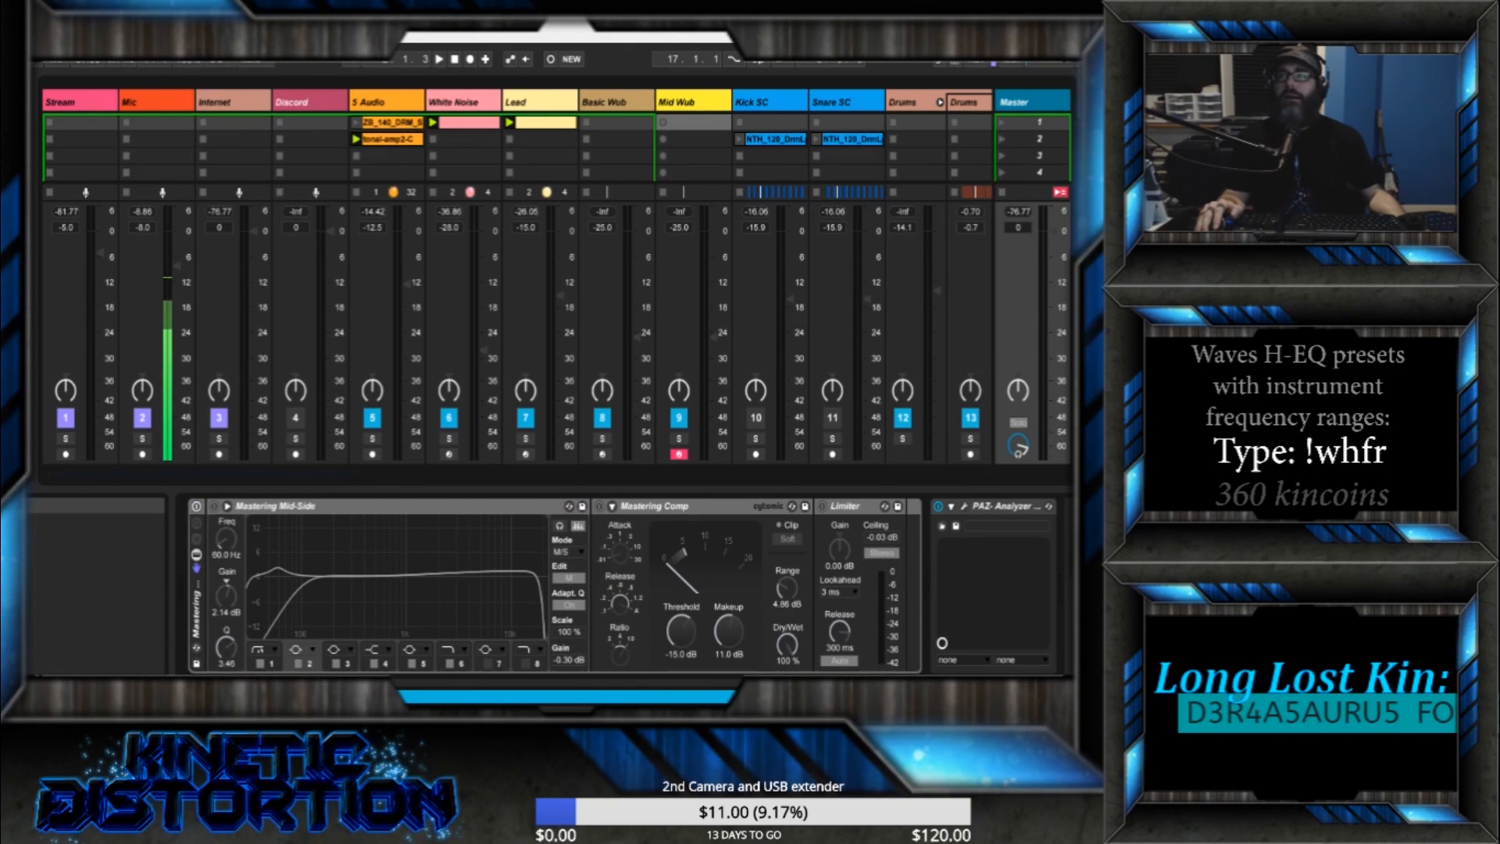
pyautogui.click(1083, 414)
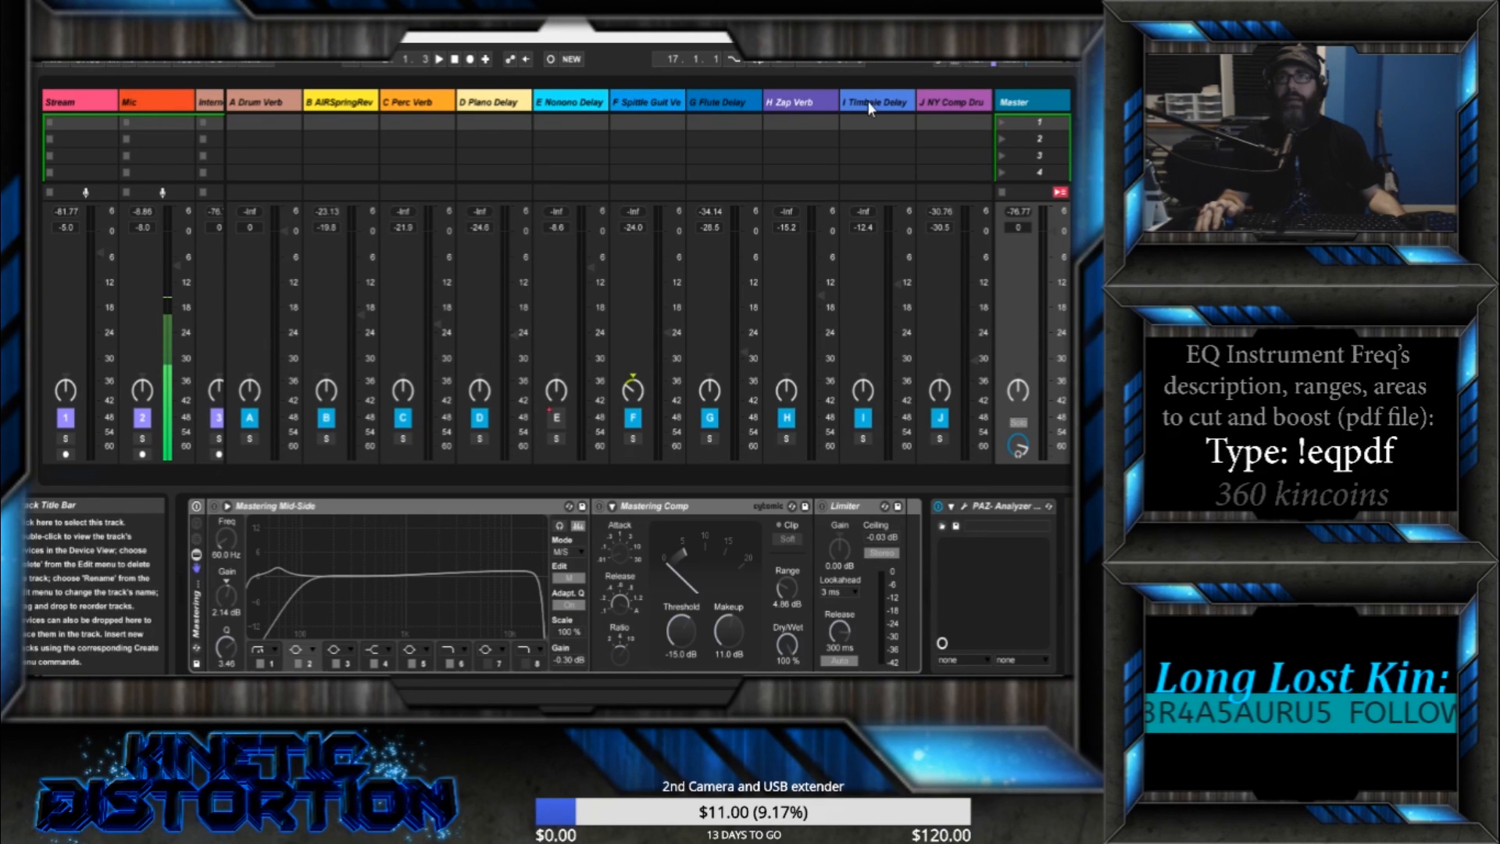
pyautogui.click(580, 102)
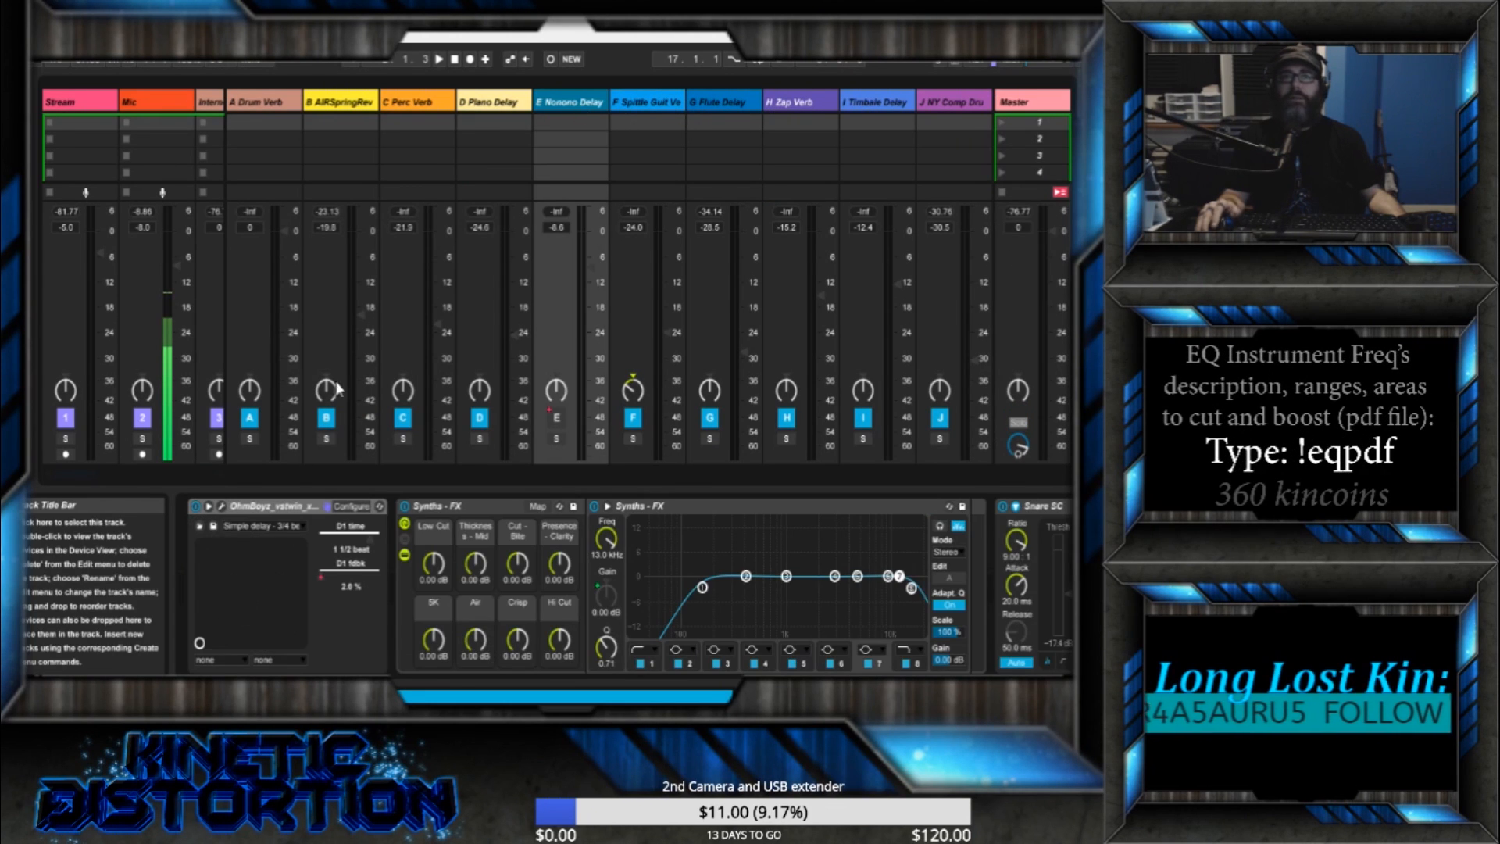
pyautogui.click(222, 506)
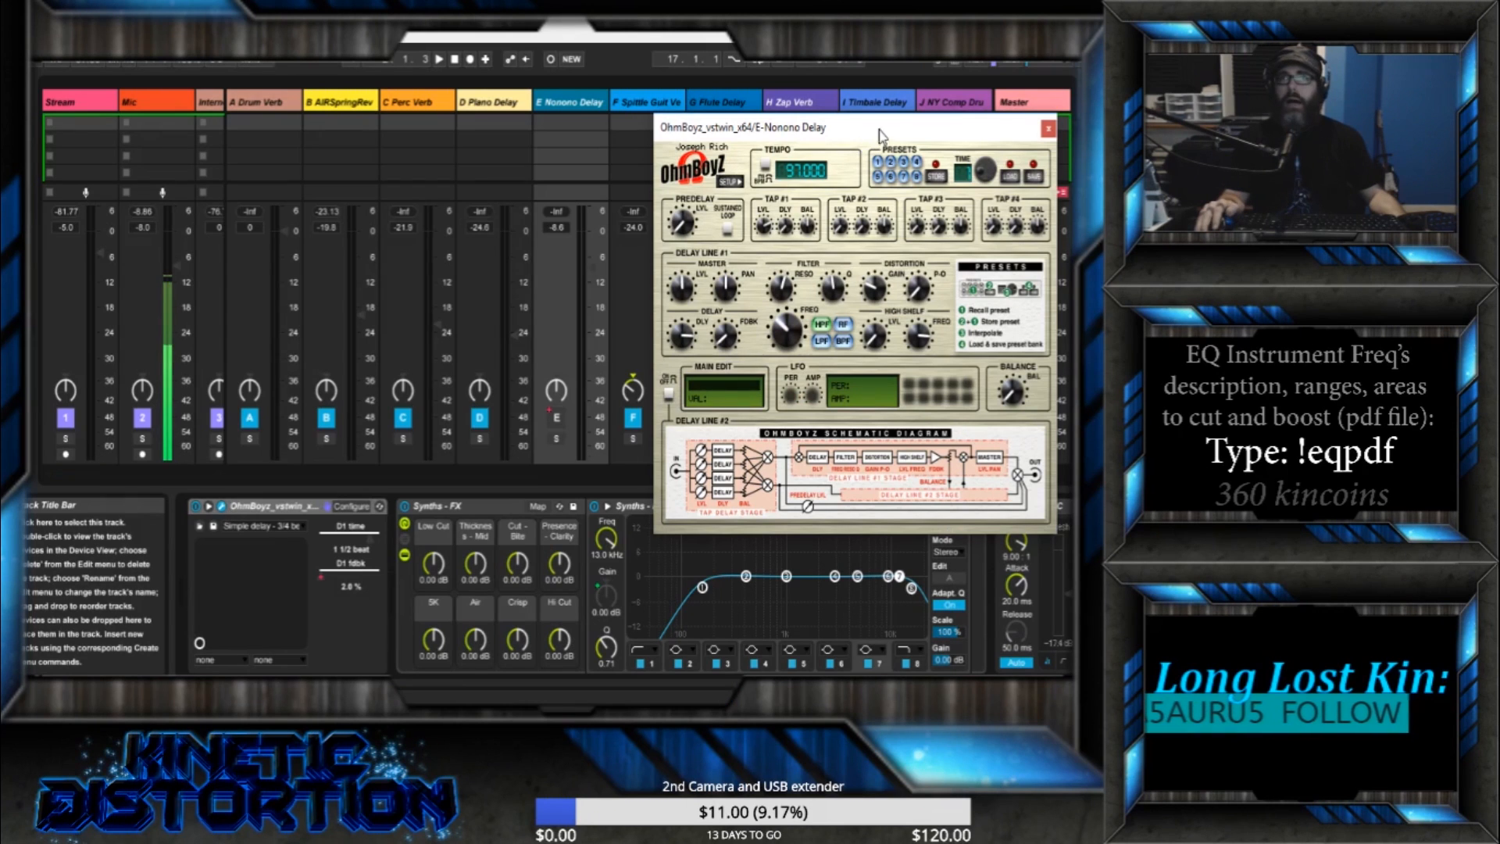
pyautogui.moveTo(756, 121); pyautogui.dragTo(356, 134)
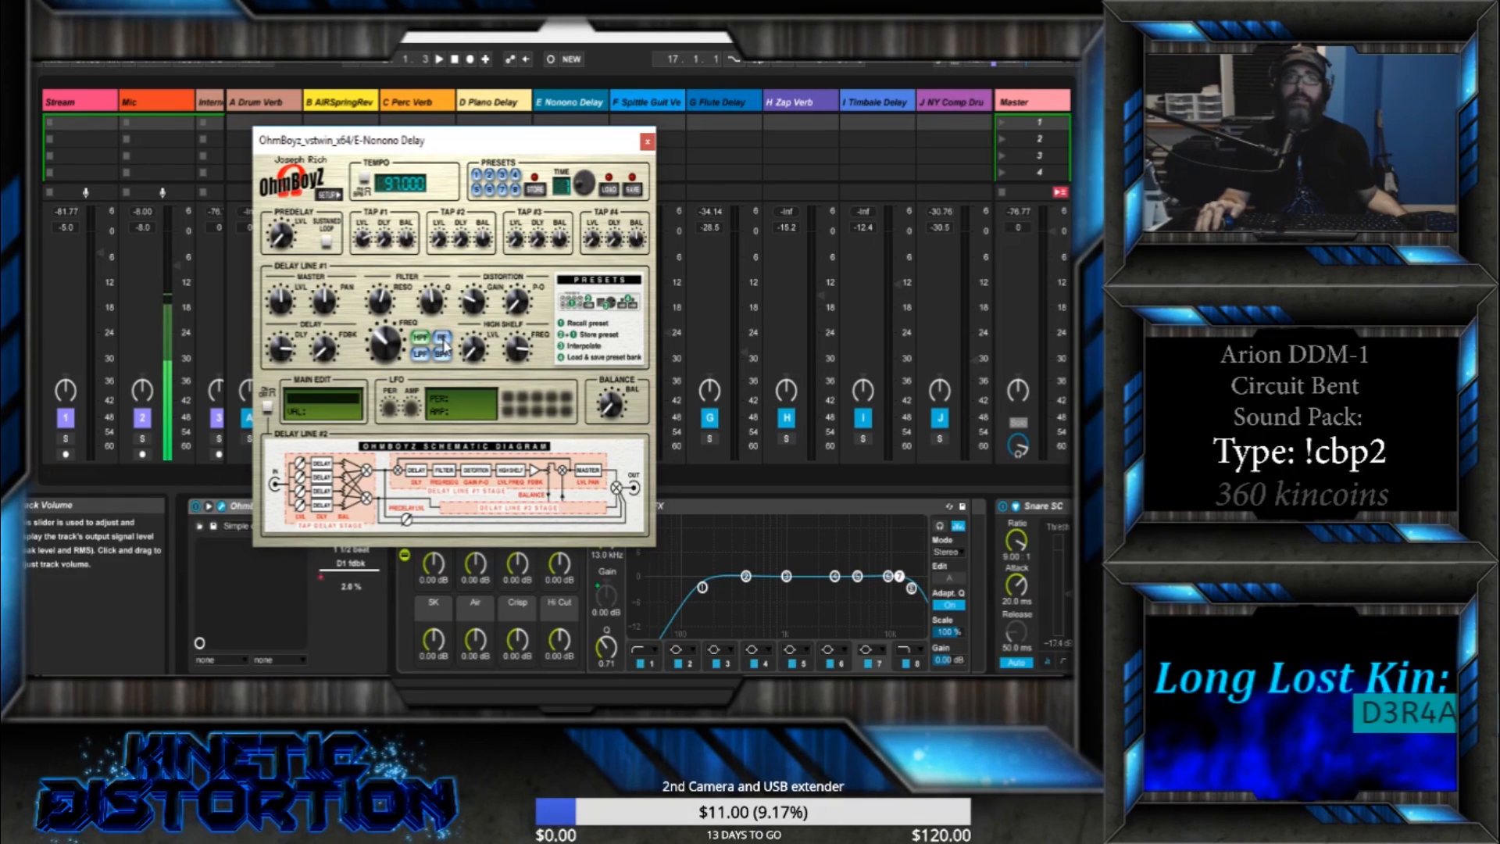
# - Examine the OhmBoyz delay's filter type, cutoff and resonance controls together with the cutoff's LFO period and amplitude settings
pyautogui.click(442, 339)
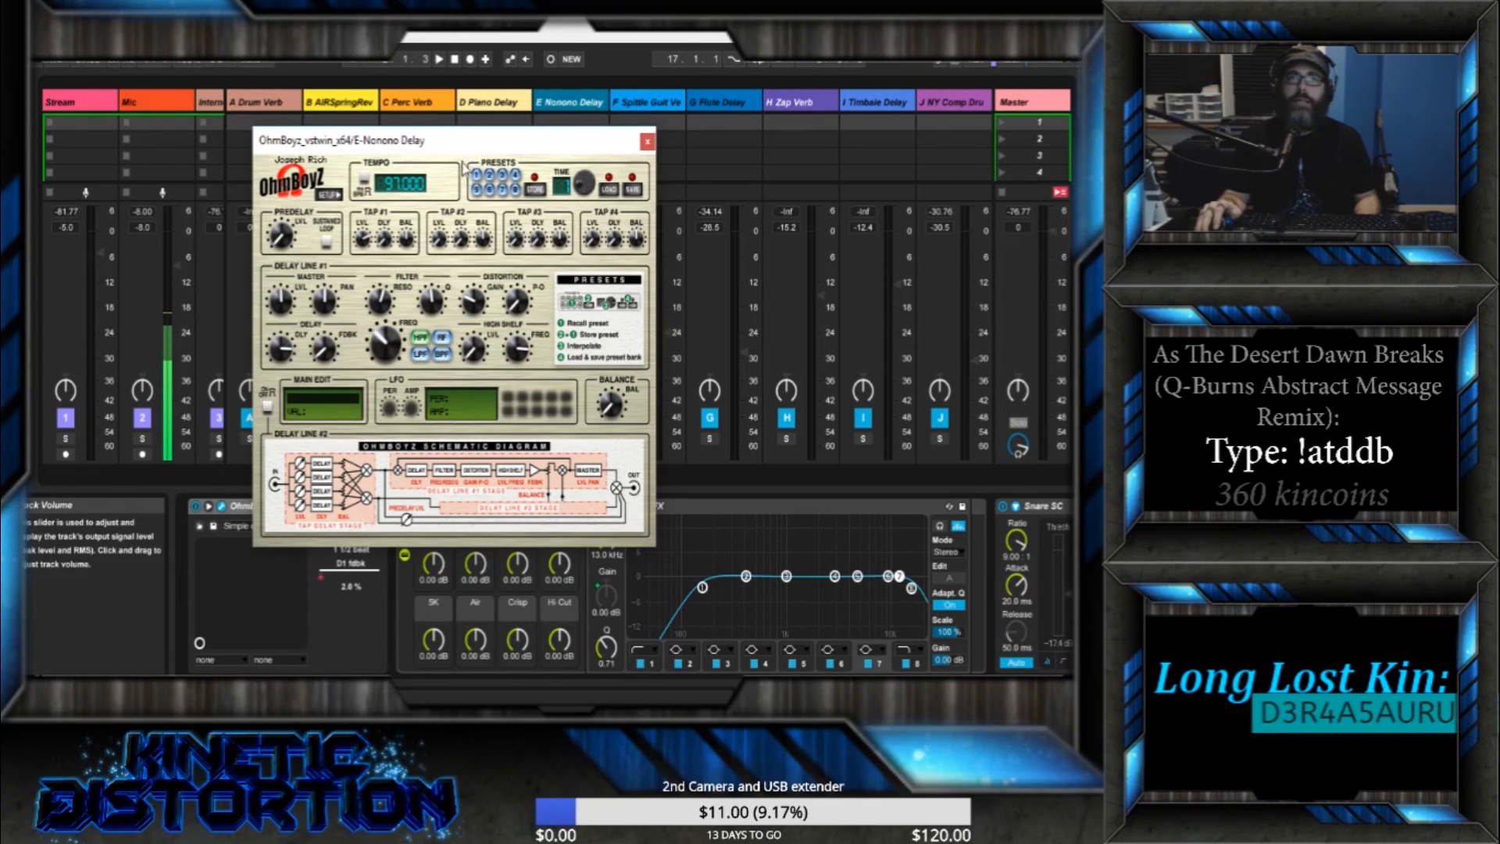
pyautogui.moveTo(462, 149); pyautogui.dragTo(566, 193)
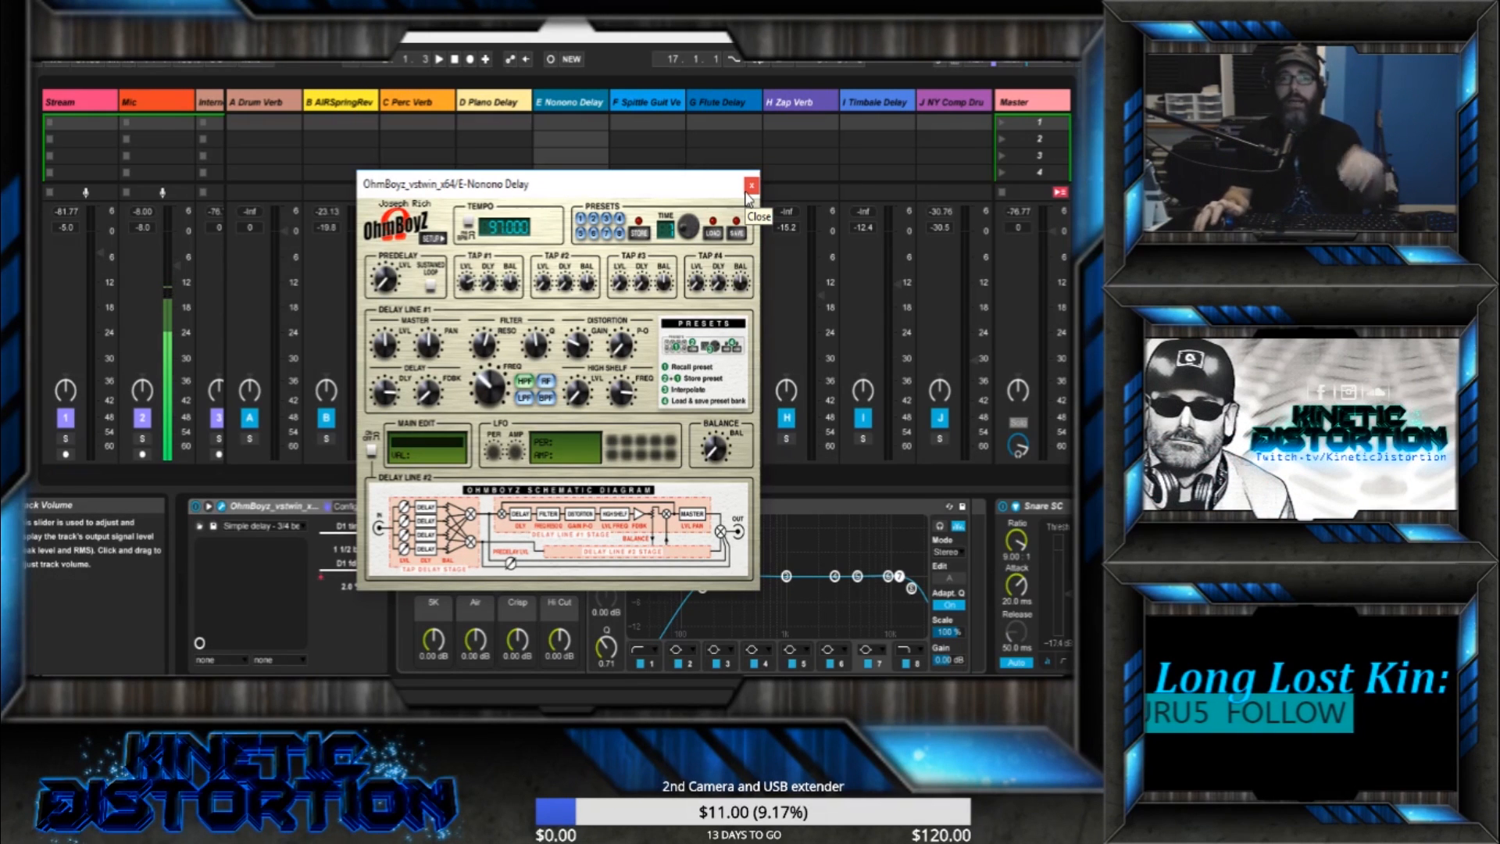
pyautogui.moveTo(682, 194); pyautogui.dragTo(529, 172)
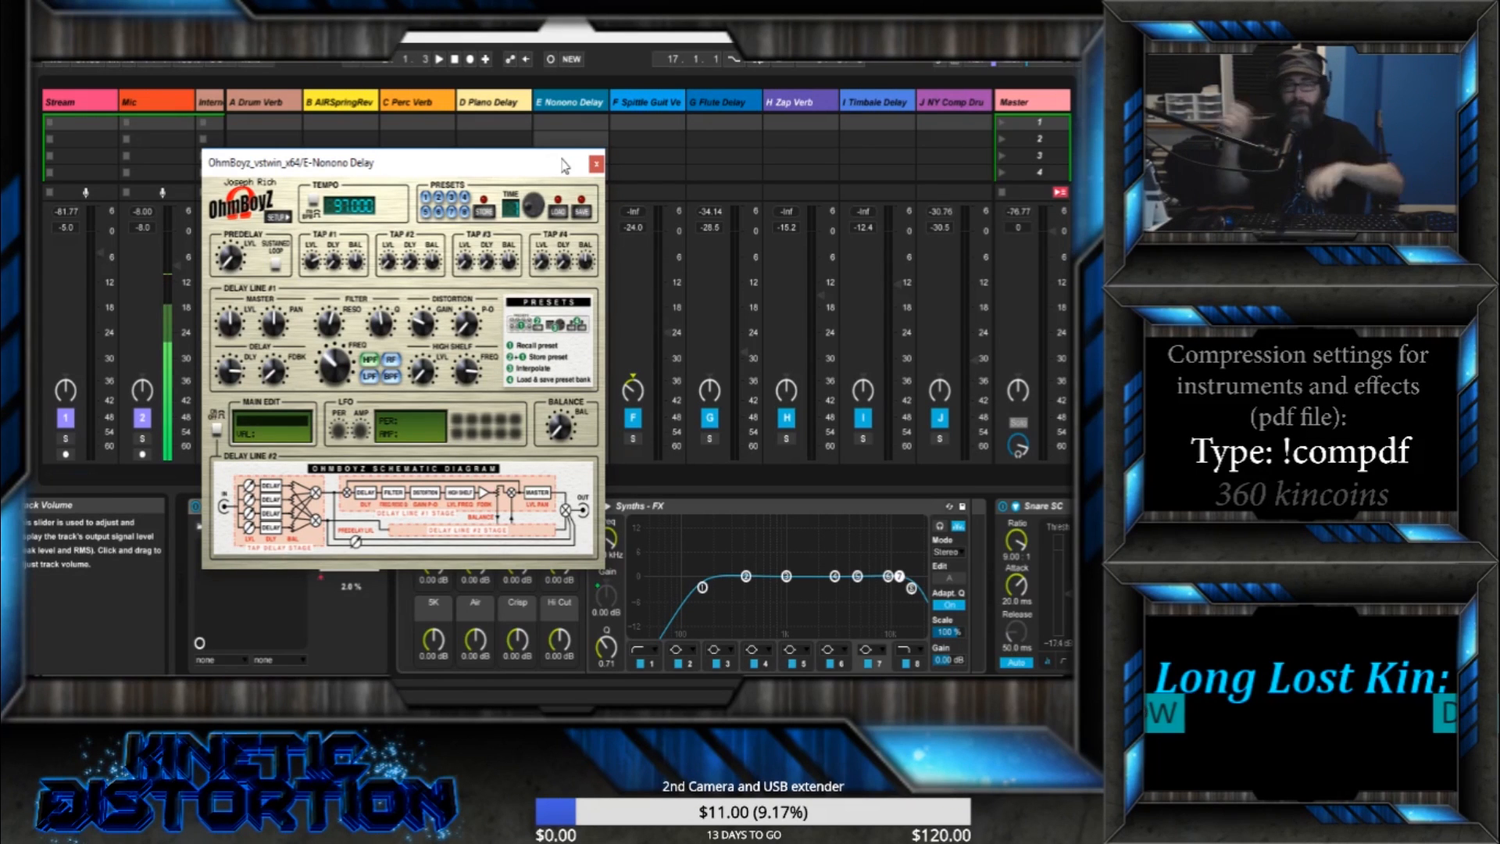
pyautogui.click(338, 369)
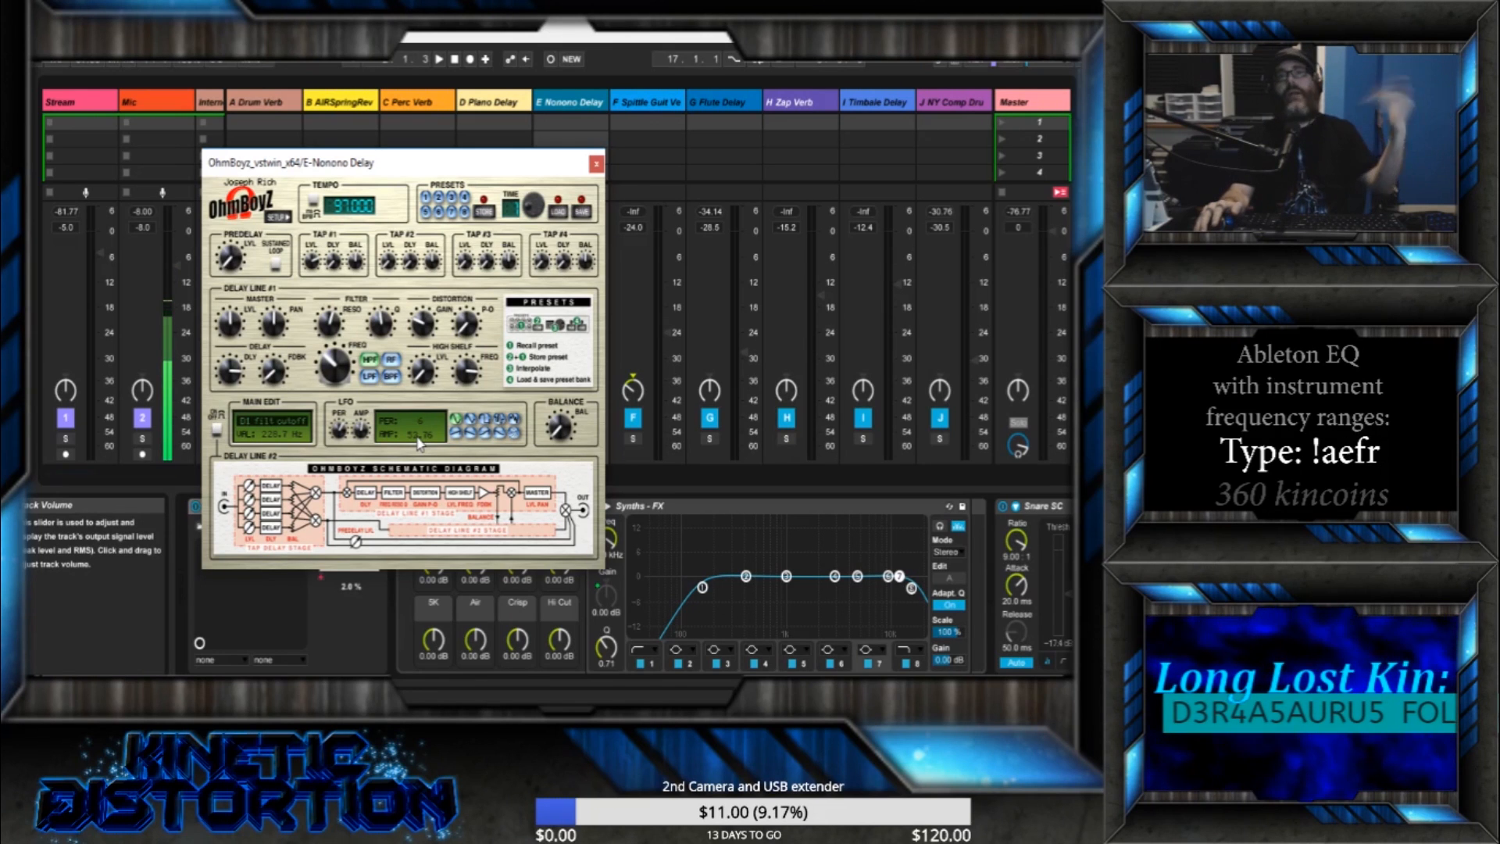
pyautogui.click(331, 325)
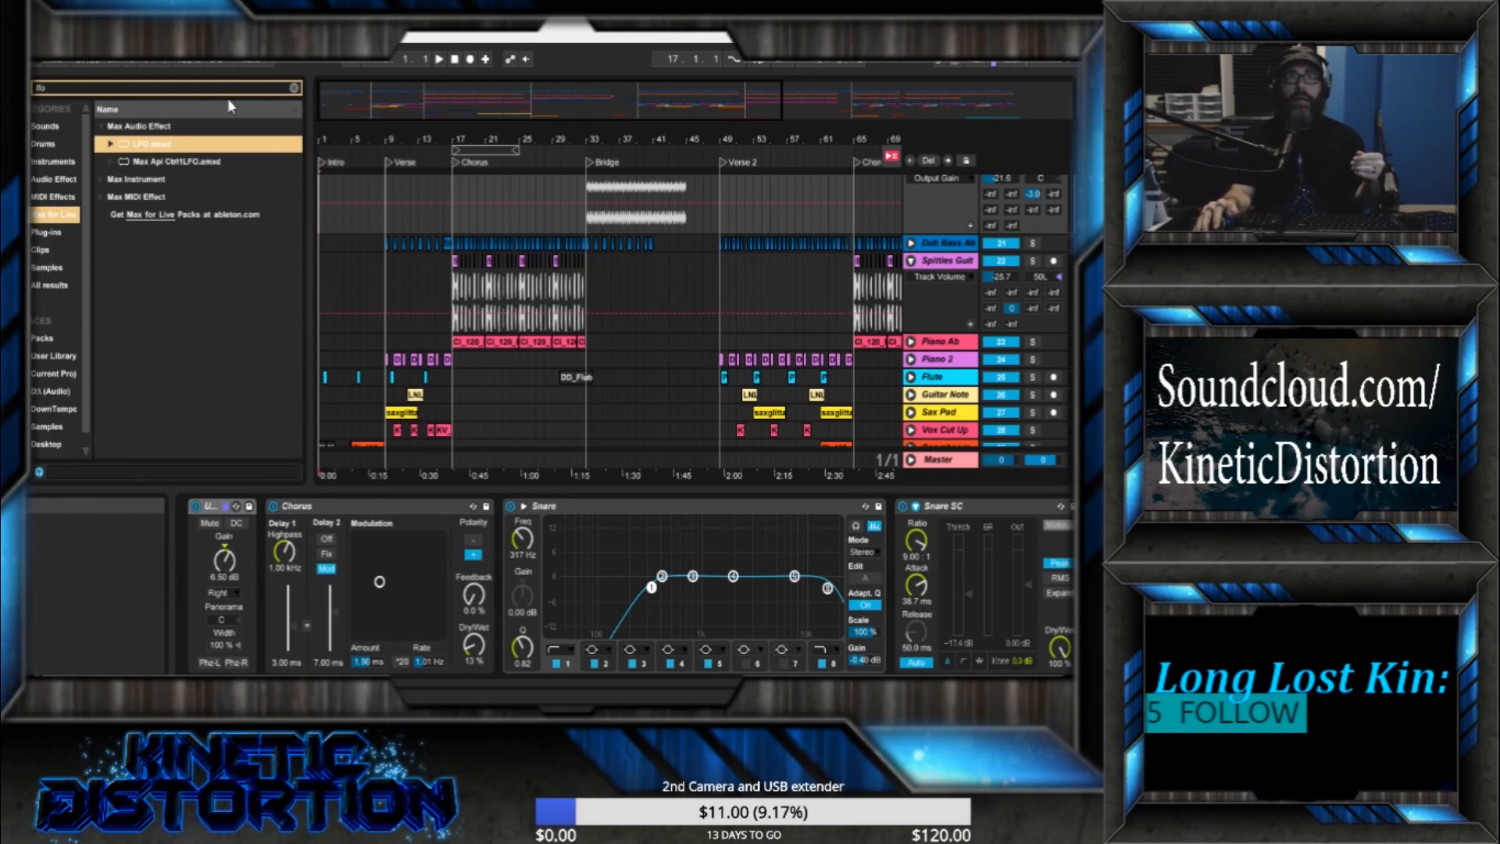
# - Clear the browser search and hide the browser, and start playback in Session View
pyautogui.click(295, 91)
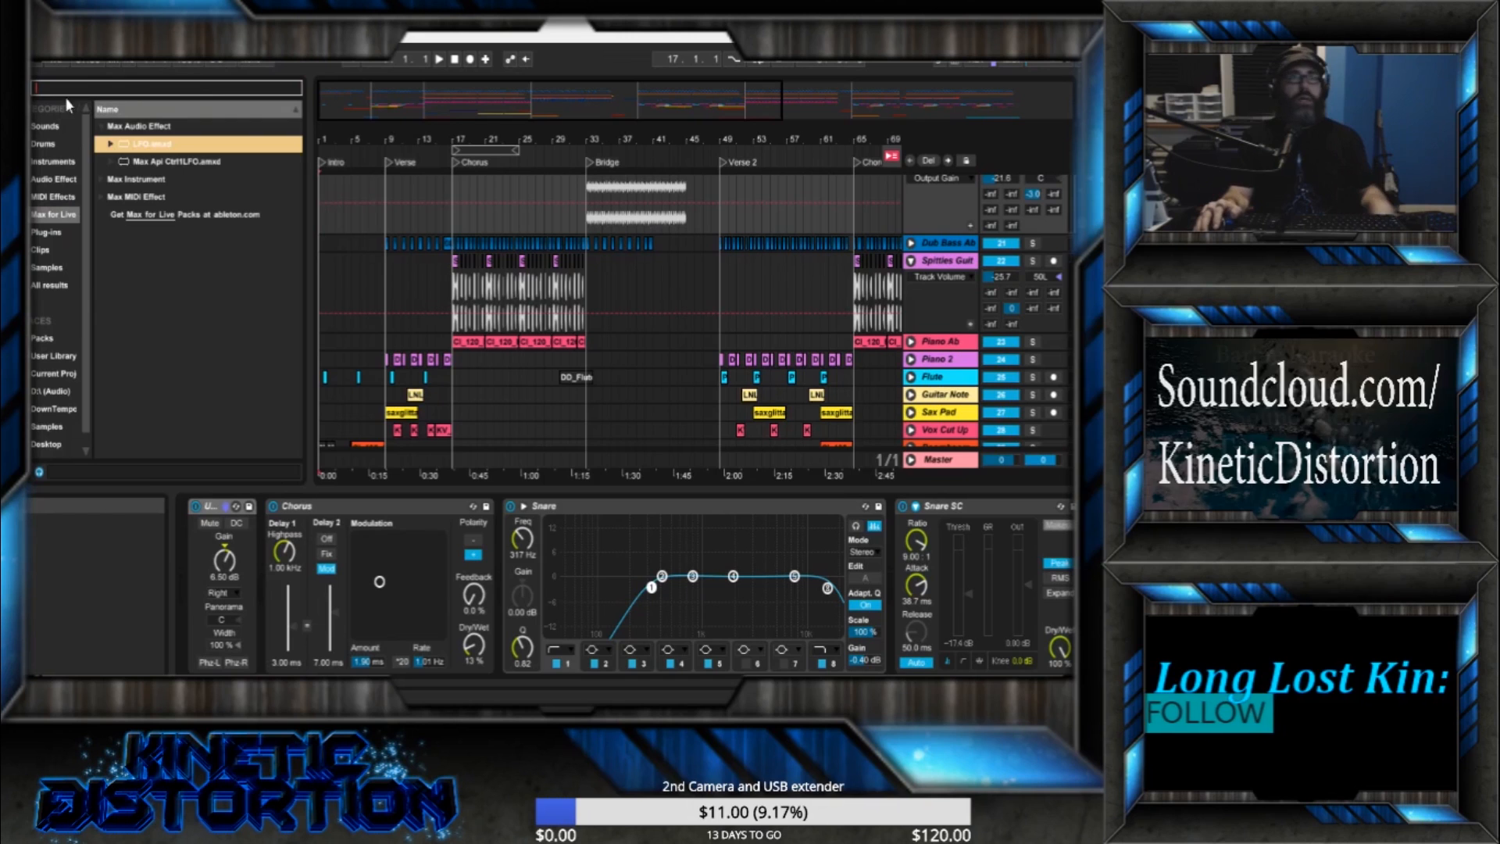
pyautogui.hotkey('ctrl', 'alt', 'b')
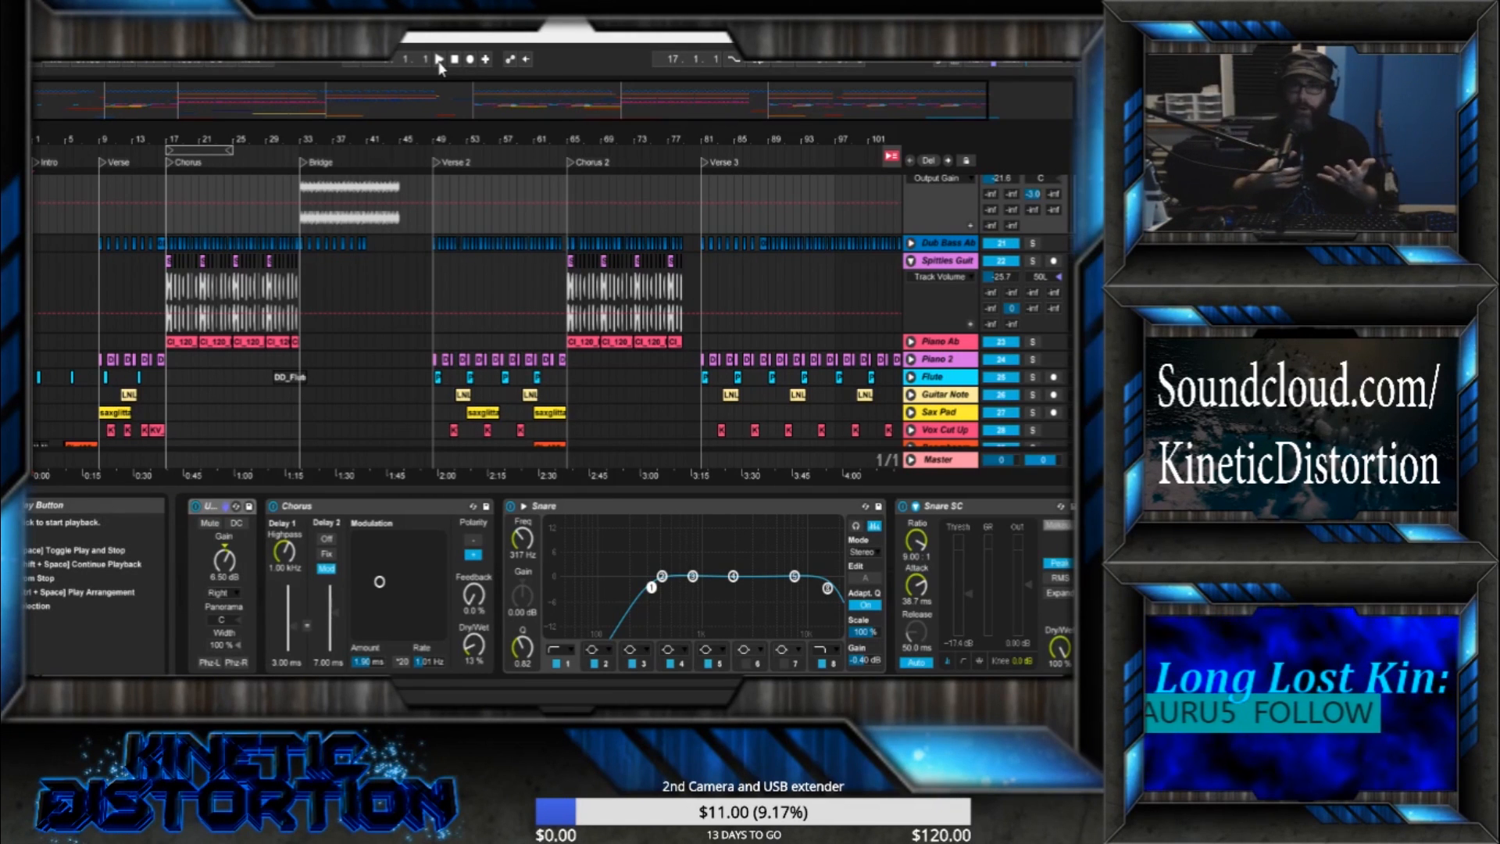
pyautogui.press('Tab')
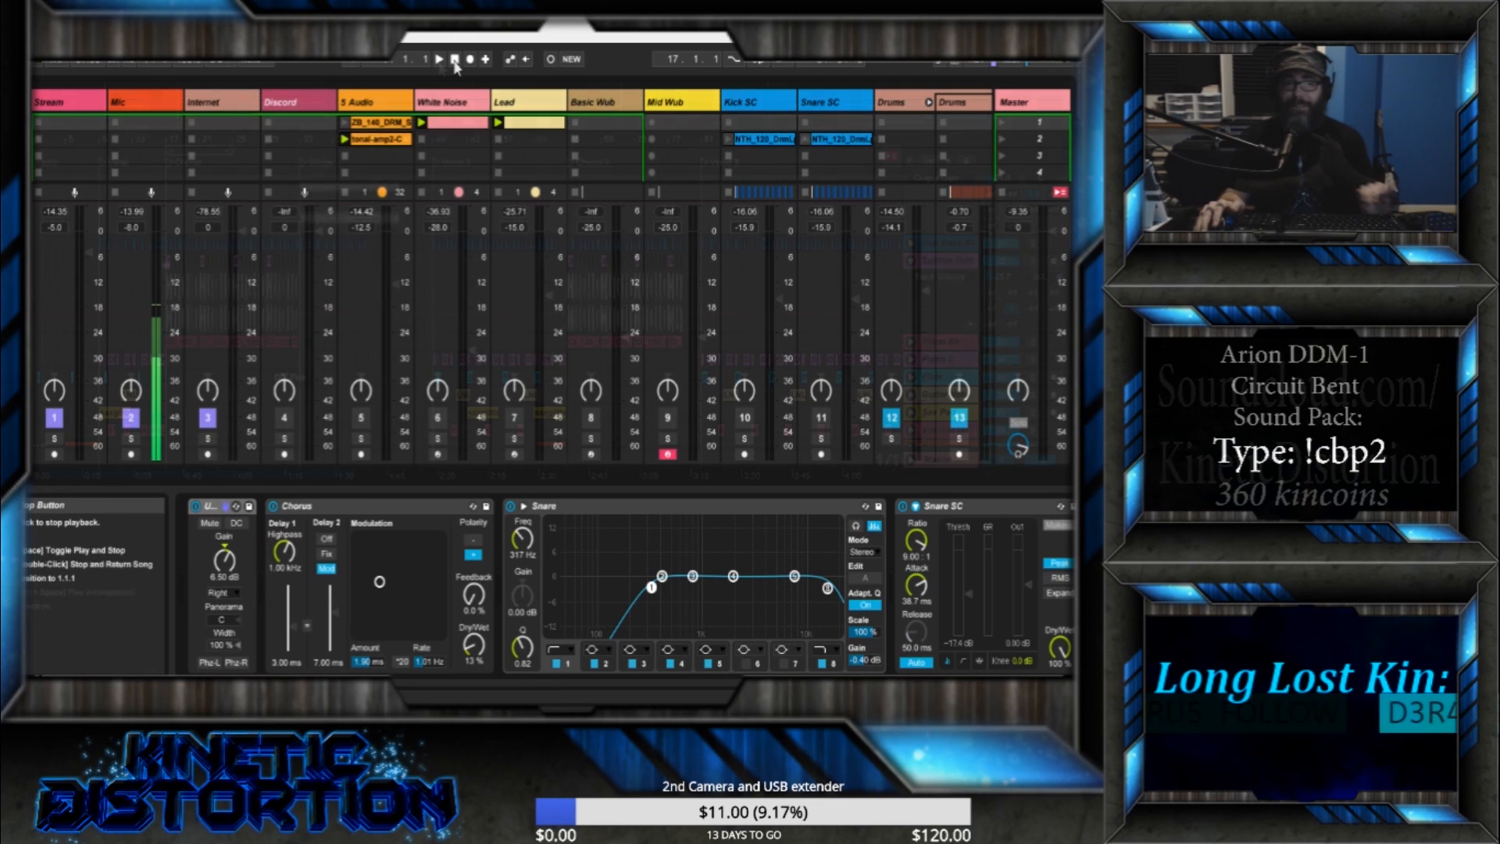
pyautogui.press('space')
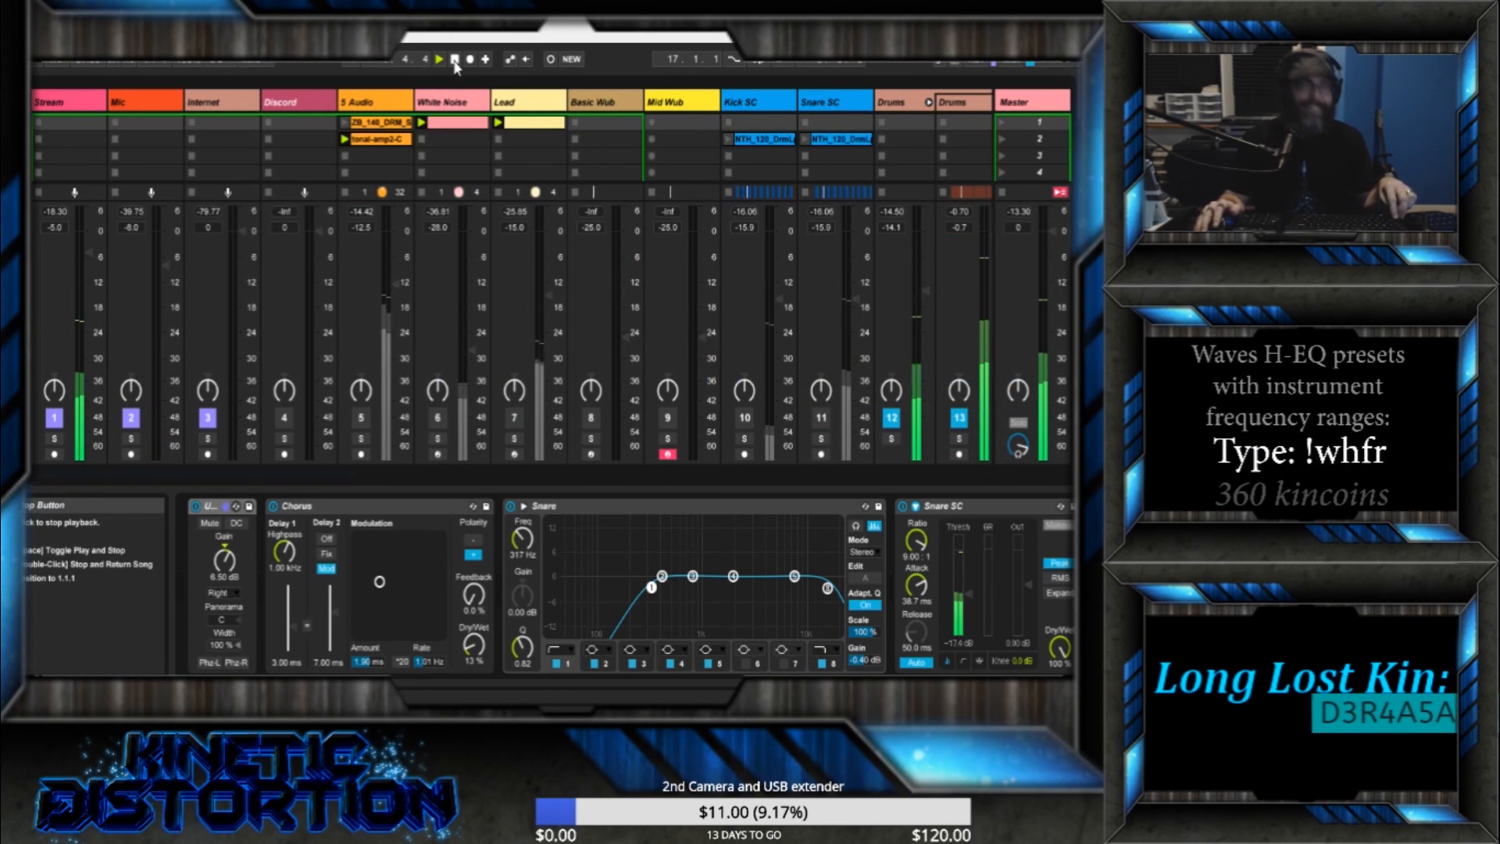
# - Look over the song in Arrangement View, return to Session View and show the return tracks in the mixer
pyautogui.press('Tab')
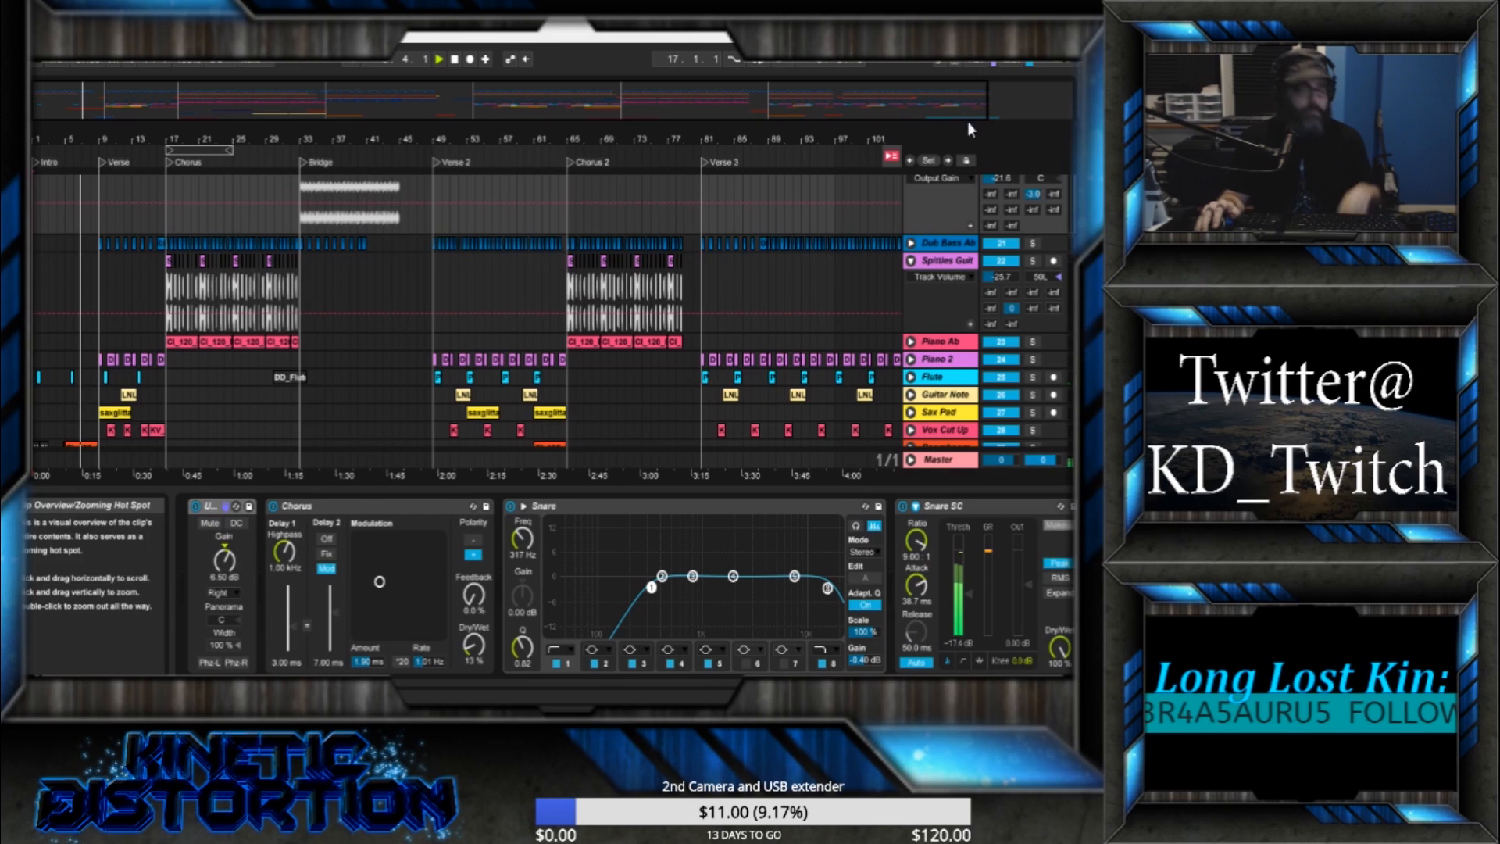
pyautogui.press('Tab')
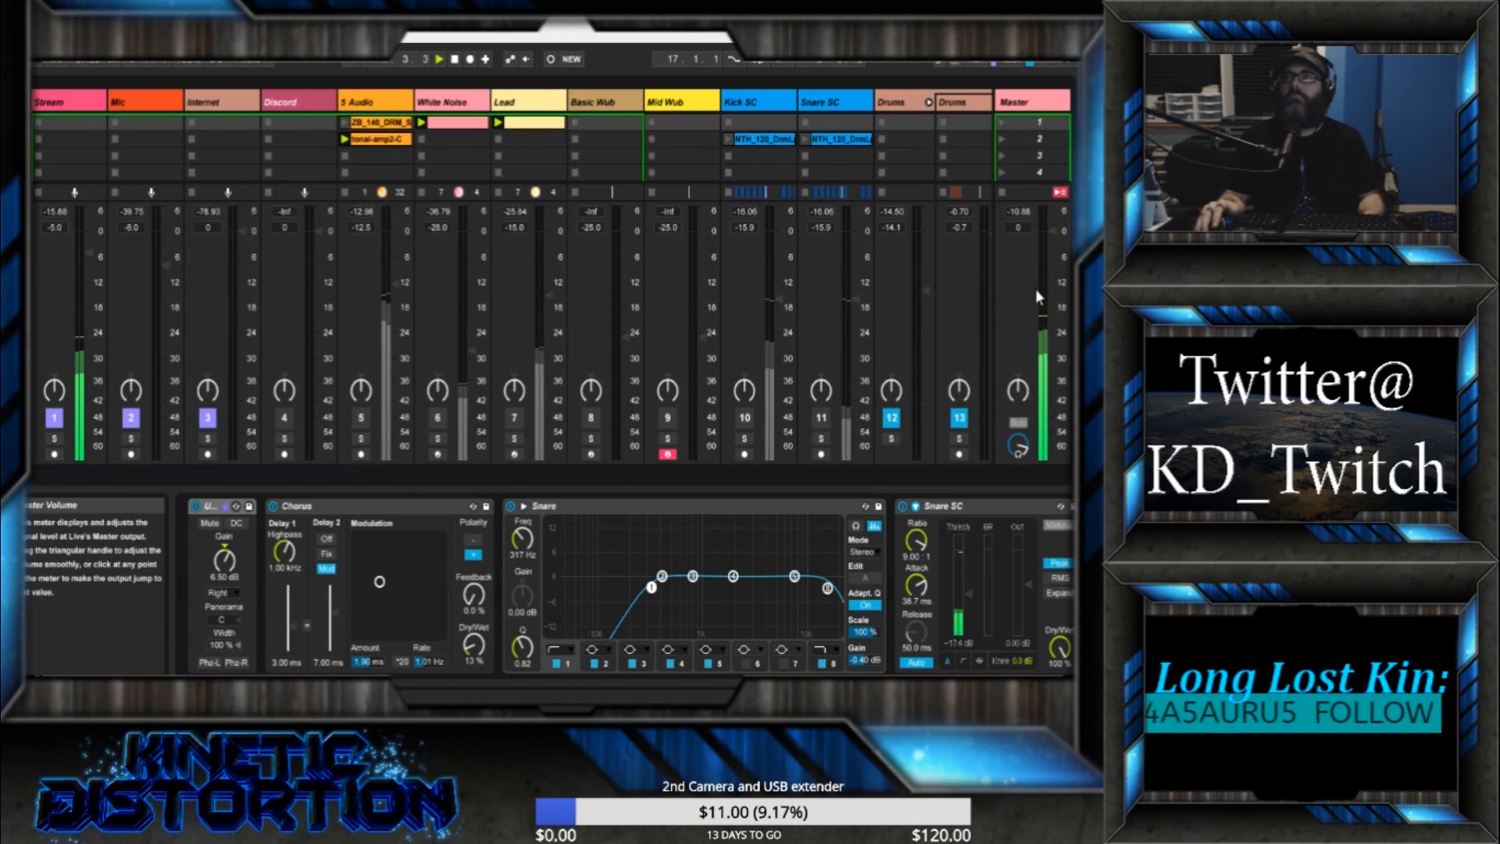
pyautogui.hotkey('ctrl', 'alt', 'r')
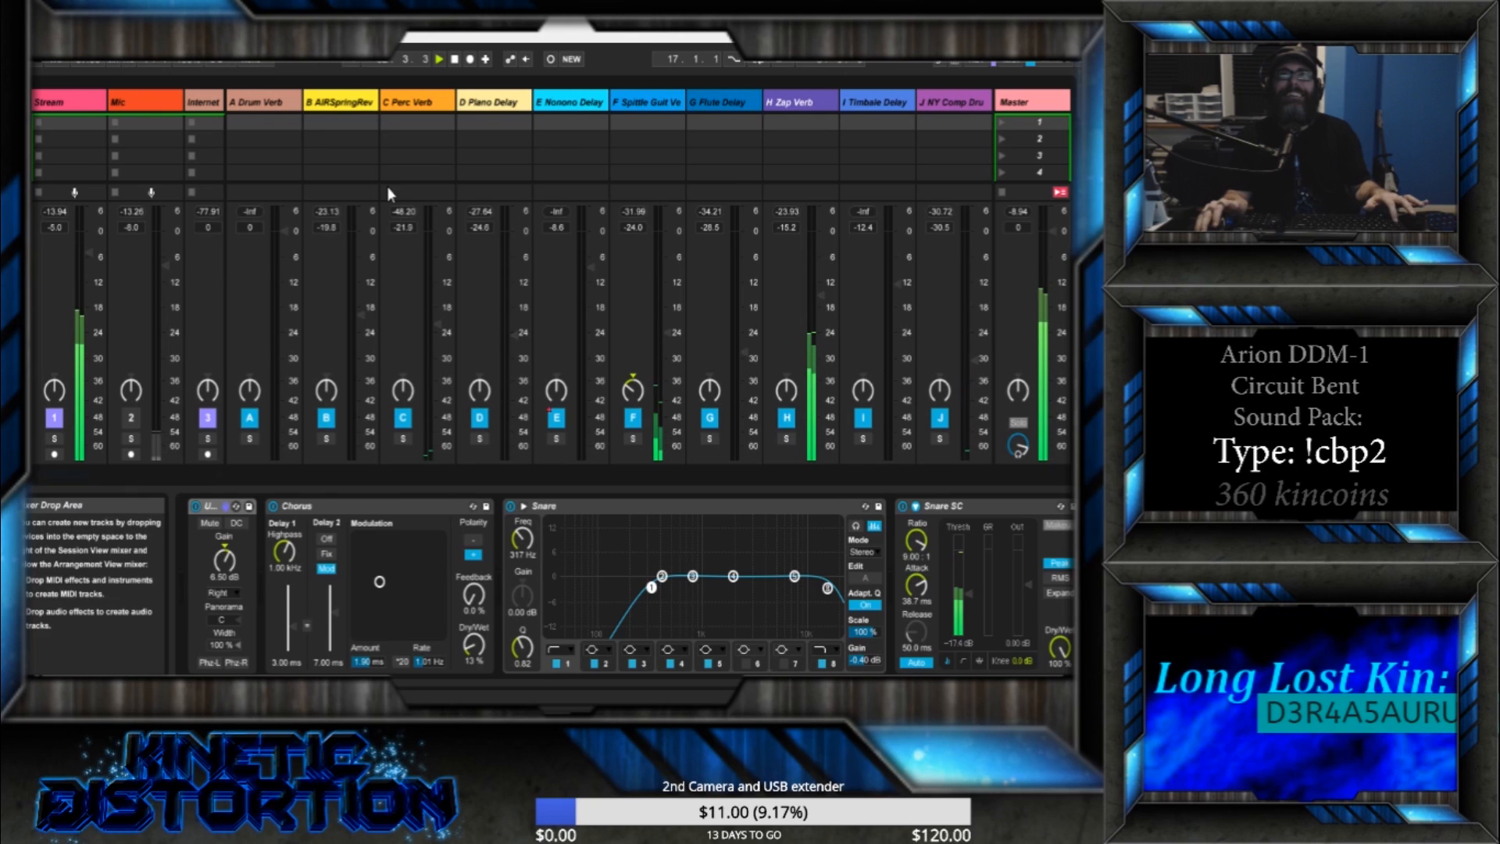
# - Show the Arrangement View in full screen and collapse the device view to enlarge the track area
pyautogui.press('Tab')
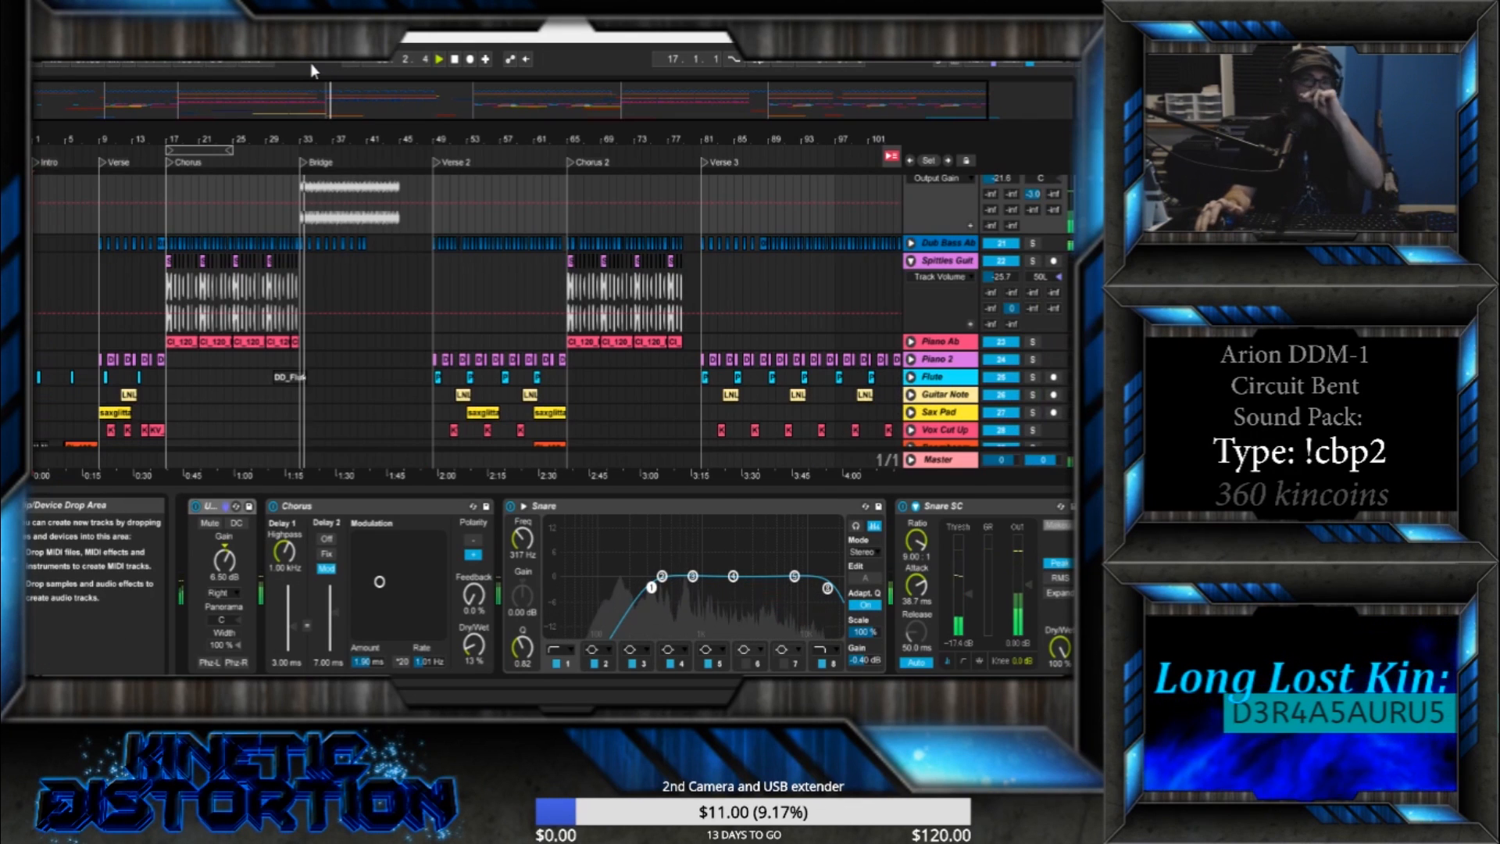
pyautogui.press('F11')
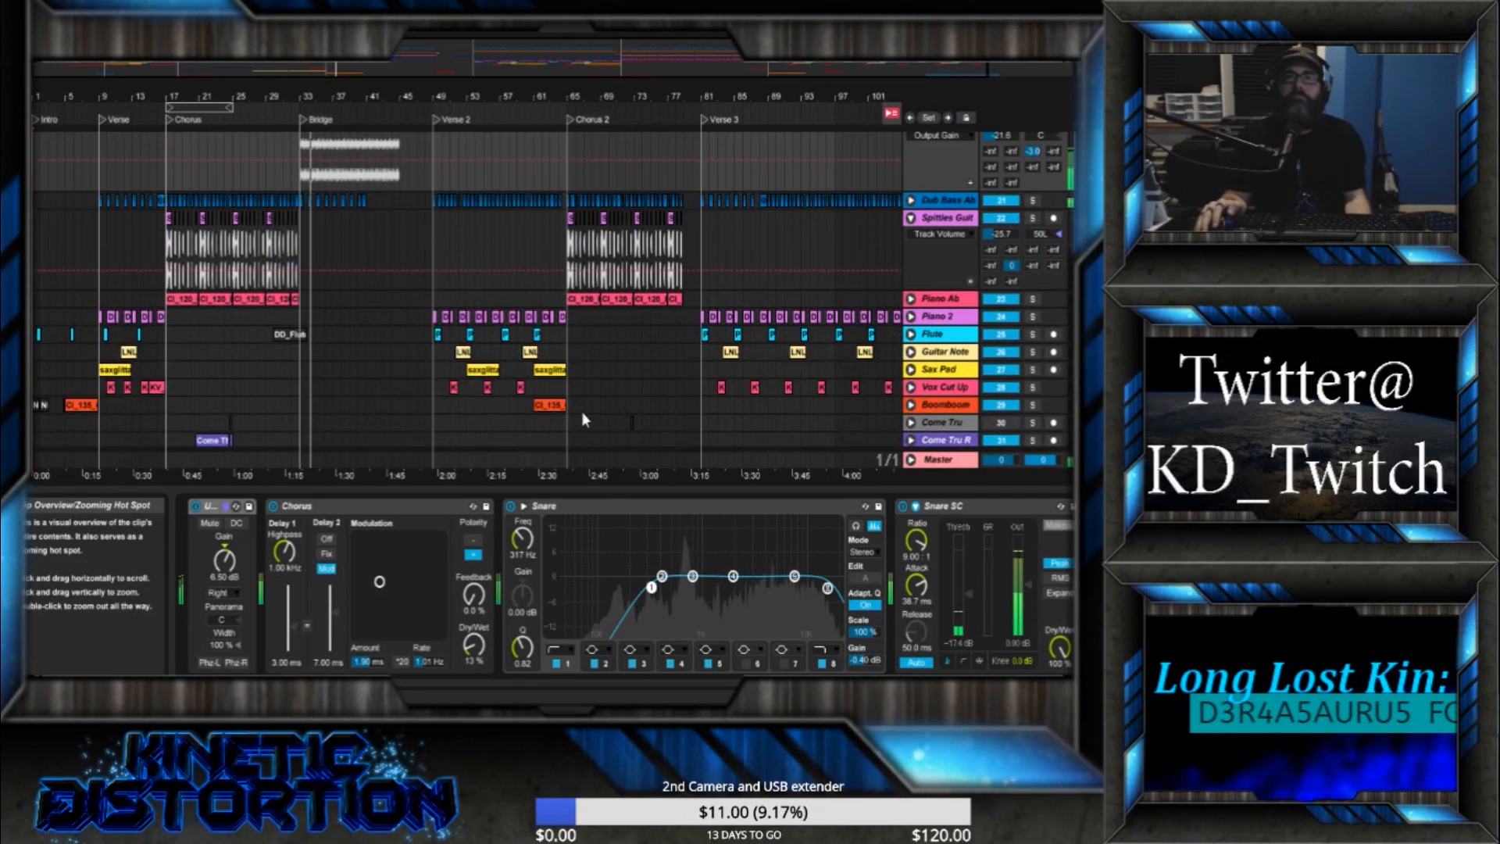
pyautogui.moveTo(593, 487); pyautogui.dragTo(573, 657)
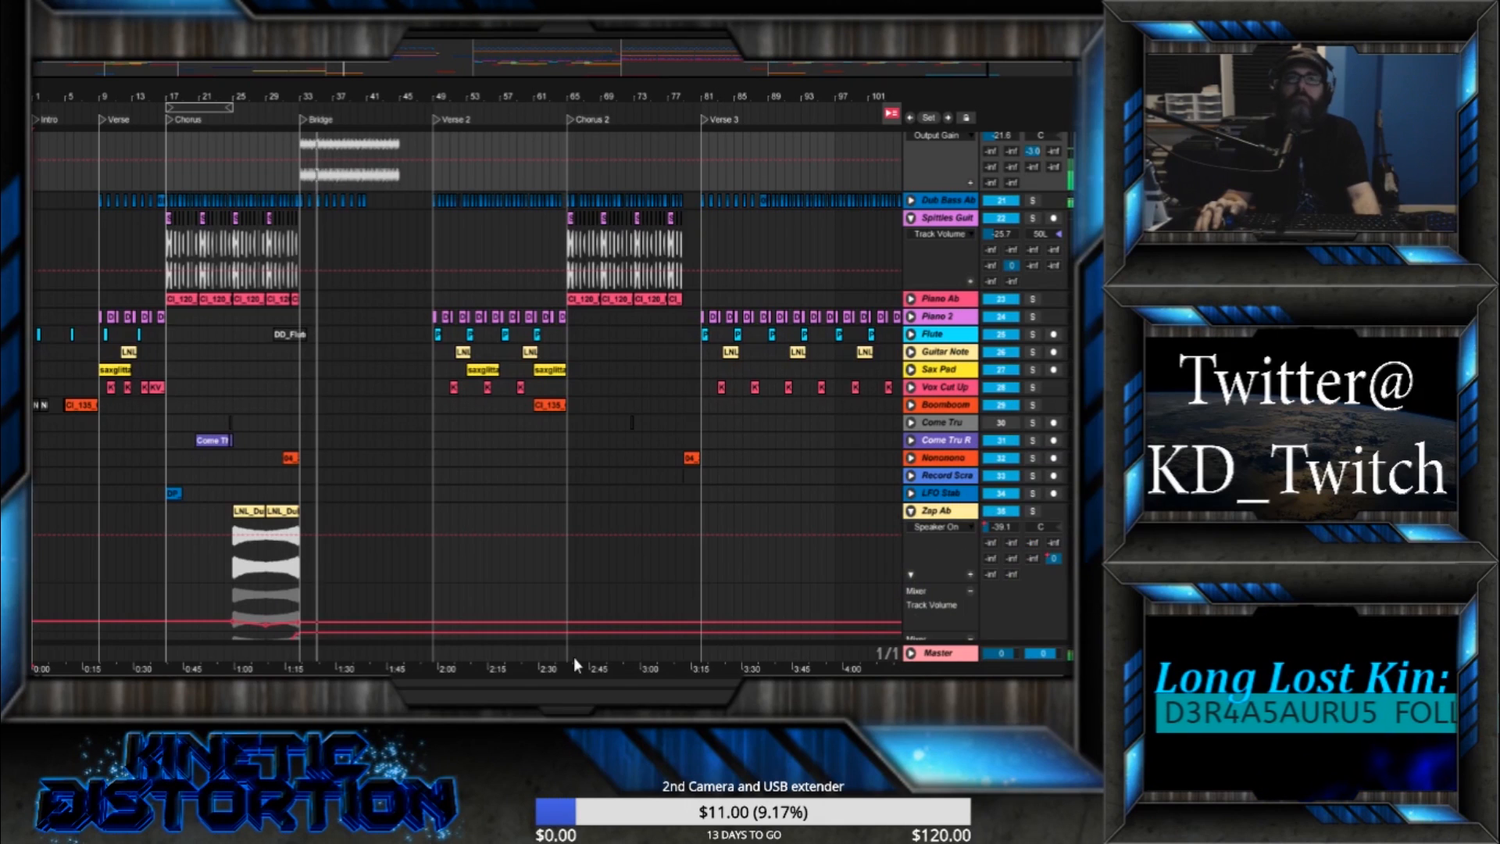